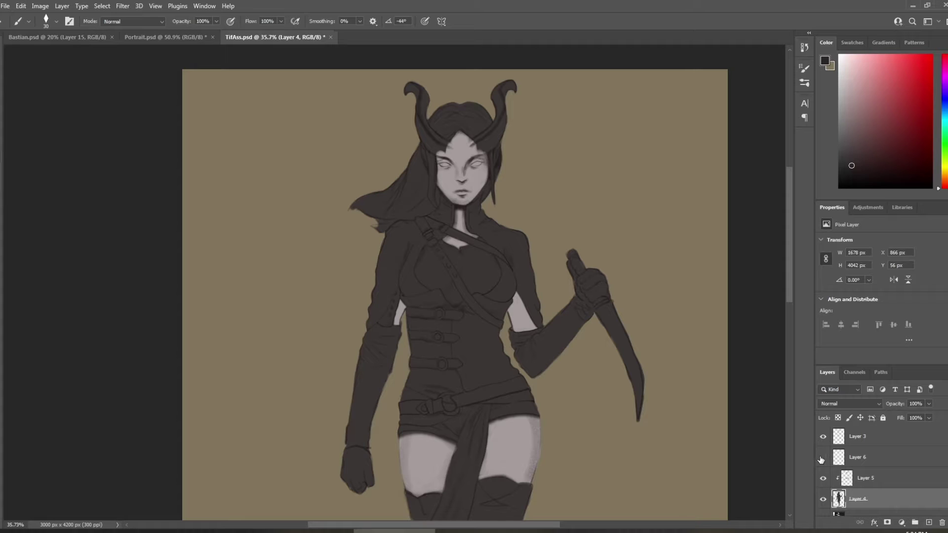
Step: On Layer 6, choose a dark muted orange-brown and paint a first patch at the base of the horn on the canvas's right
drag(889, 457, 941, 522)
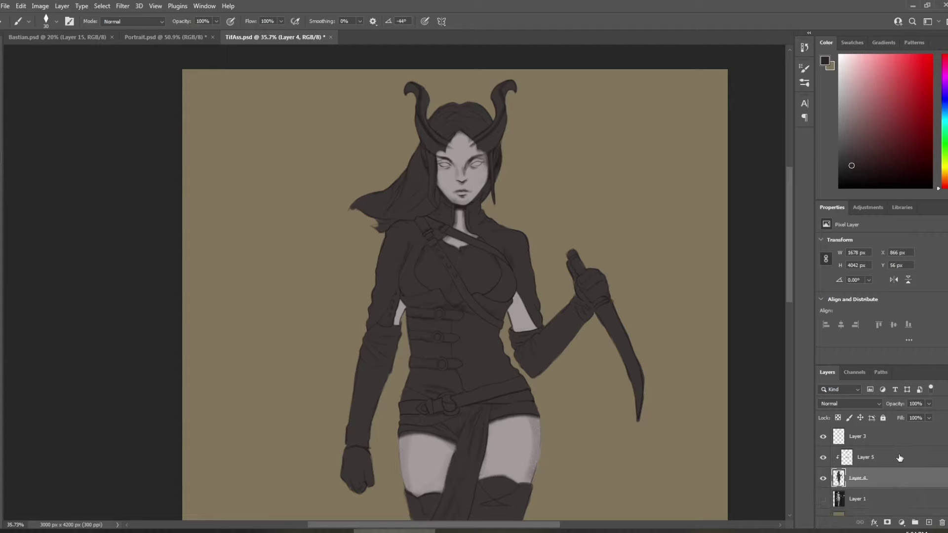
key(ctrl+z)
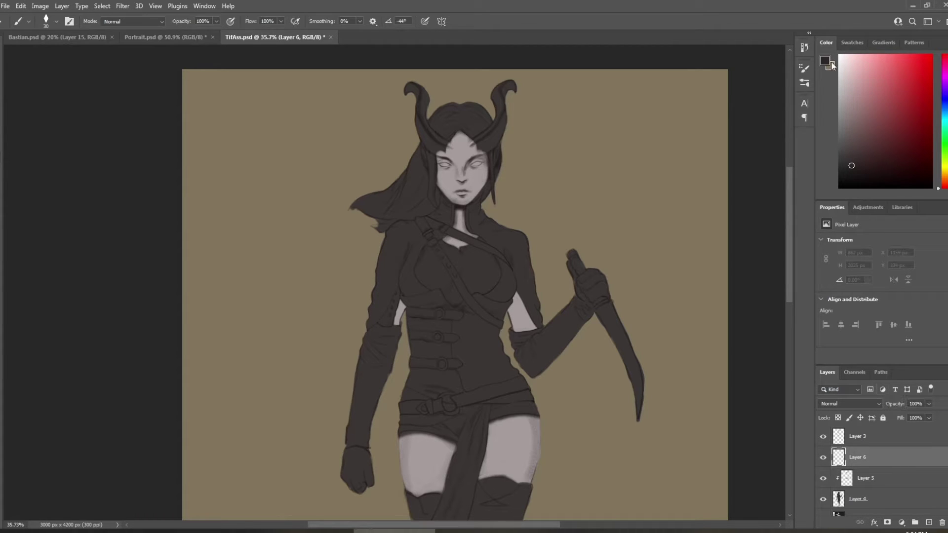
click(945, 175)
drag(865, 142, 867, 152)
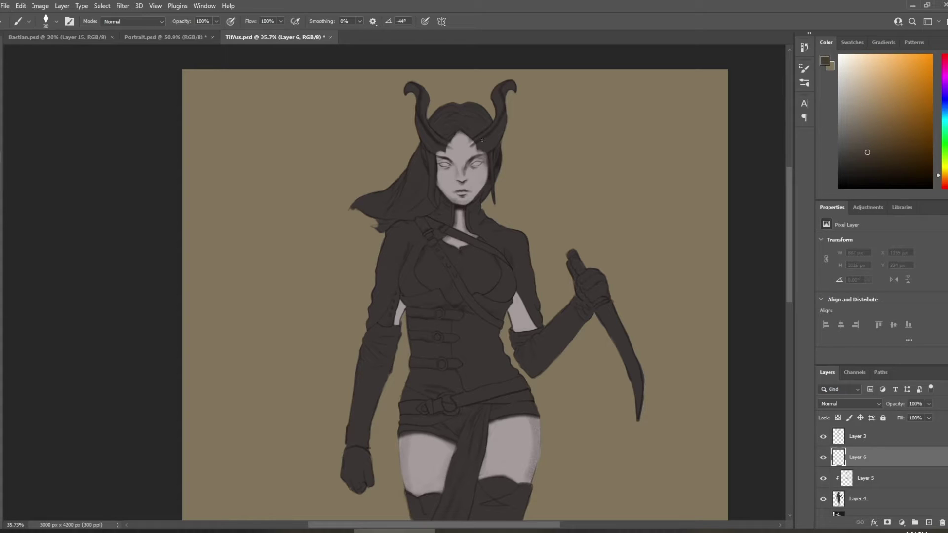
key(bracketleft)
mouse_move(477, 140)
mouse_down()
mouse_move(493, 128)
mouse_move(469, 147)
mouse_move(495, 132)
mouse_move(481, 148)
mouse_move(499, 142)
mouse_move(475, 155)
mouse_up()
key(bracketleft)
key(bracketleft)
Step: Switch to the DG_PureSolid brush preset
click(56, 21)
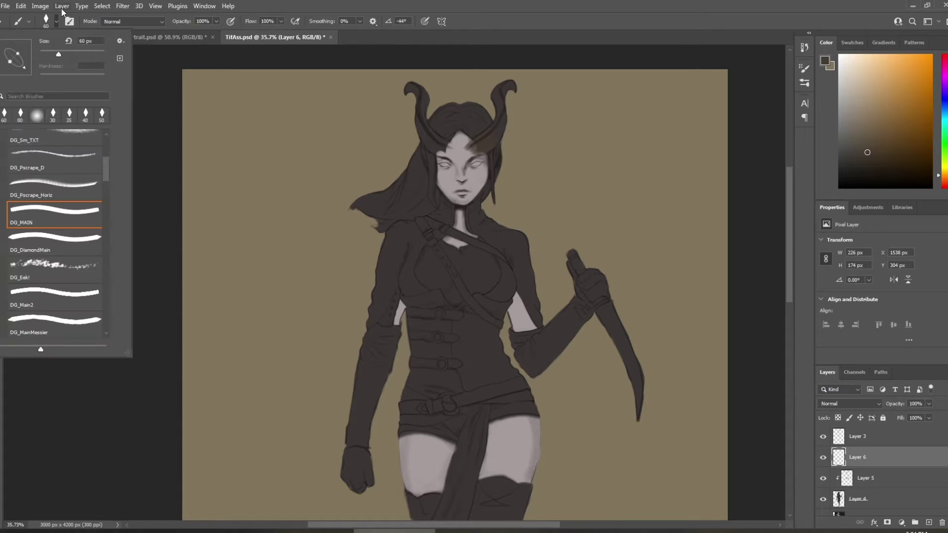
click(80, 181)
click(80, 182)
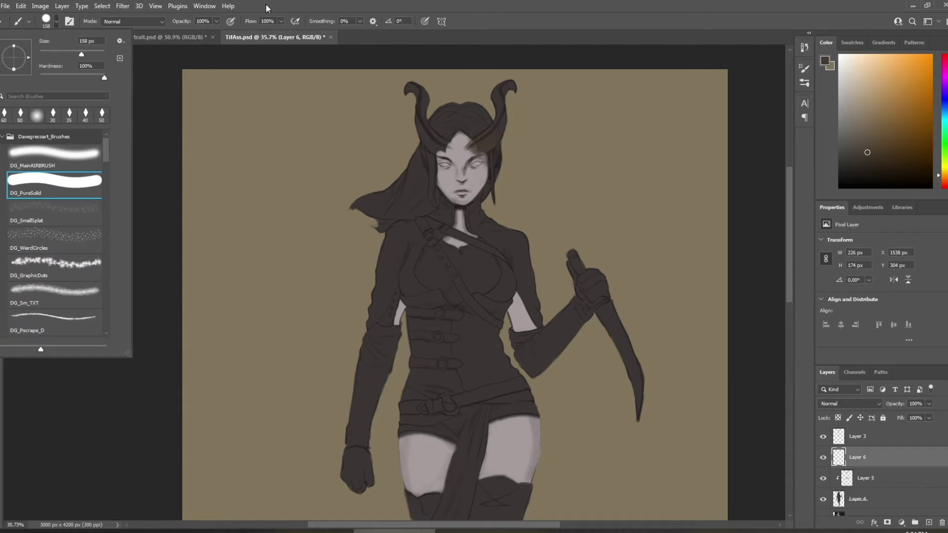
click(286, 8)
Step: Clip Layer 6 to the layers below and paint both horns dark brown with a brush reduced to 30 px
scroll(422, 84, up, 3)
scroll(508, 64, up, 3)
scroll(534, 88, up, 1)
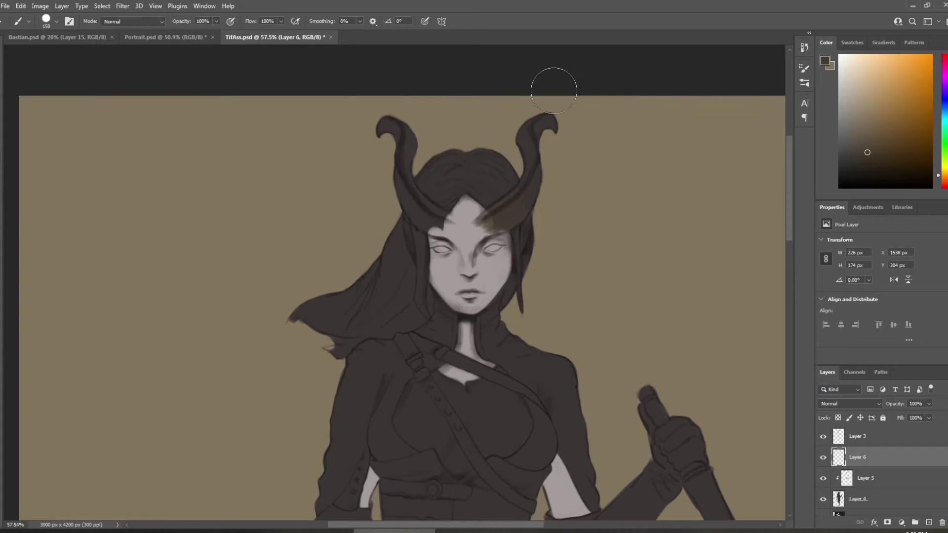
key(bracketleft)
key(bracketleft)
key(bracketleft)
key(bracketleft)
key(bracketleft)
key(bracketleft)
key(bracketleft)
key(bracketleft)
key(bracketleft)
key(bracketleft)
mouse_move(507, 222)
mouse_down()
mouse_move(531, 166)
mouse_move(528, 180)
mouse_move(492, 207)
mouse_move(534, 175)
mouse_move(531, 203)
mouse_up()
key(bracketleft)
key(bracketleft)
alt+click(922, 467)
mouse_move(522, 133)
mouse_down()
mouse_move(523, 161)
mouse_move(541, 141)
mouse_move(543, 118)
mouse_move(532, 195)
mouse_up()
mouse_move(381, 116)
mouse_down()
mouse_move(395, 134)
mouse_move(396, 161)
mouse_move(412, 164)
mouse_move(391, 169)
mouse_move(425, 226)
mouse_move(405, 160)
mouse_move(398, 168)
mouse_move(437, 223)
mouse_move(404, 182)
mouse_move(423, 202)
mouse_move(412, 148)
mouse_move(422, 197)
mouse_move(442, 201)
mouse_move(437, 227)
mouse_move(455, 240)
mouse_move(508, 226)
mouse_move(434, 210)
mouse_move(446, 234)
mouse_move(481, 228)
mouse_up()
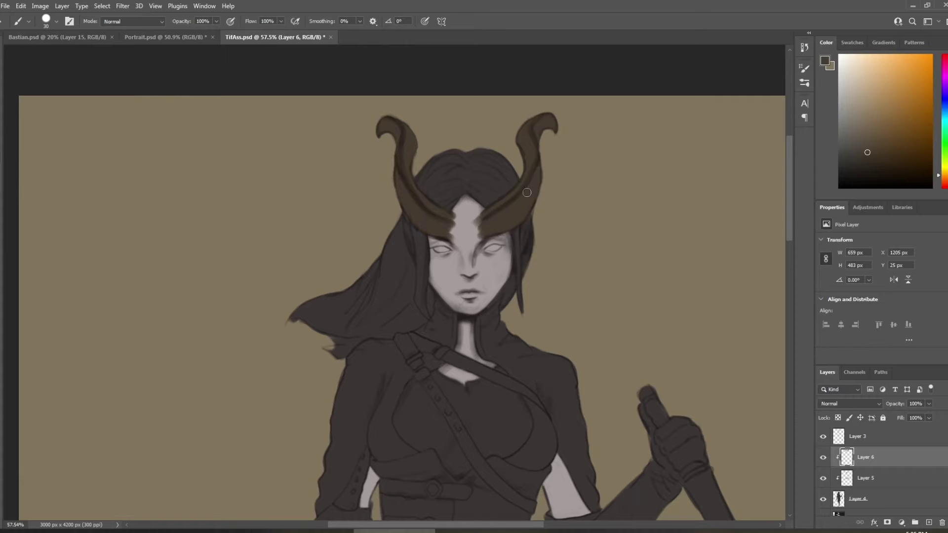
Step: On Layer 5, sample the pale skin tone and paint both pointed ears beside the hair with a small brush
scroll(526, 192, down, 2)
click(869, 478)
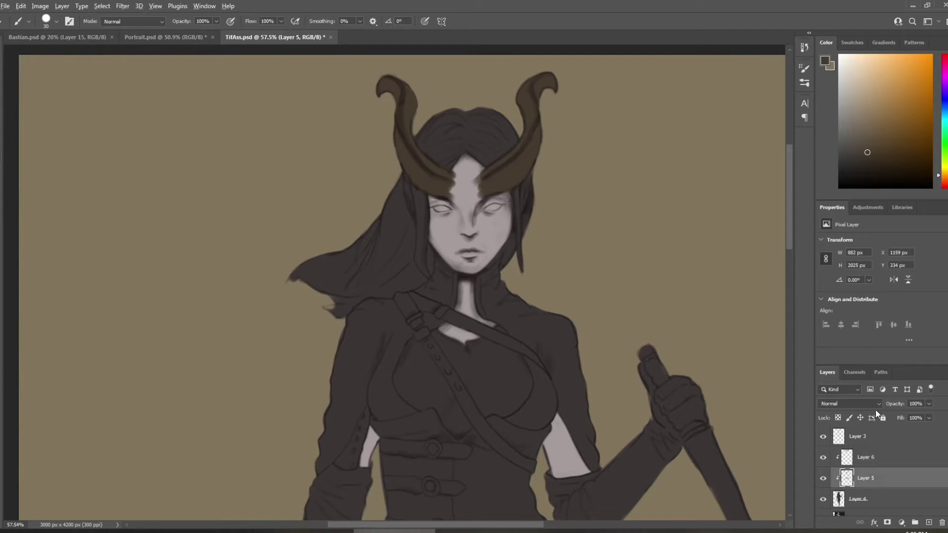
alt+click(567, 440)
key(bracketleft)
key(bracketleft)
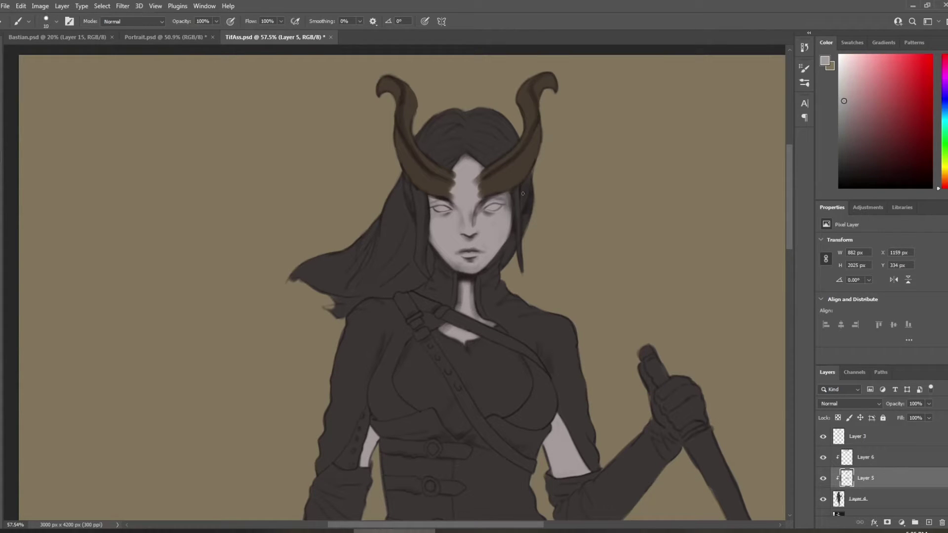
mouse_move(523, 194)
mouse_down()
mouse_move(531, 175)
mouse_move(522, 212)
mouse_up()
mouse_move(406, 182)
mouse_down()
mouse_move(411, 206)
mouse_move(402, 148)
mouse_move(441, 194)
mouse_move(411, 197)
mouse_up()
scroll(525, 195, down, 2)
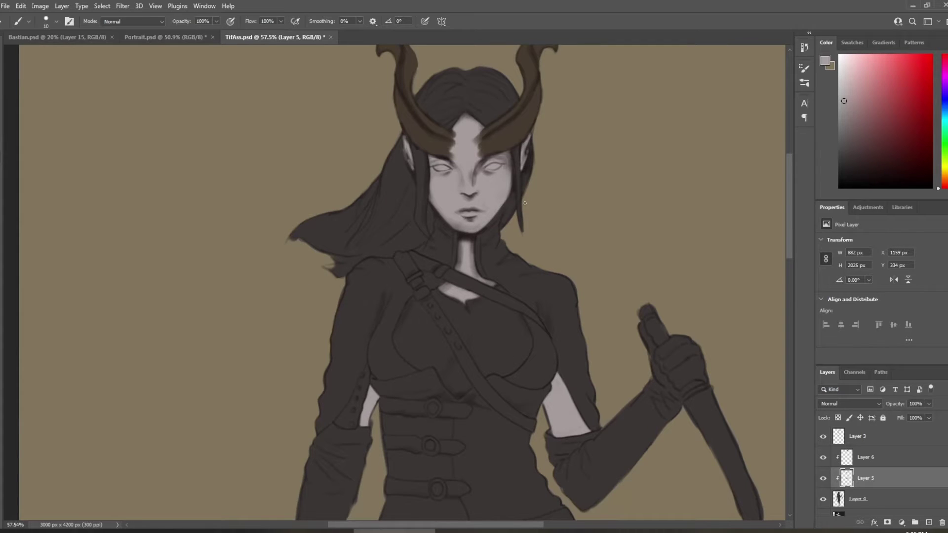
Step: Add a new layer above Layer 6, clip it to the layers below and choose a dark red
scroll(524, 203, down, 2)
click(909, 460)
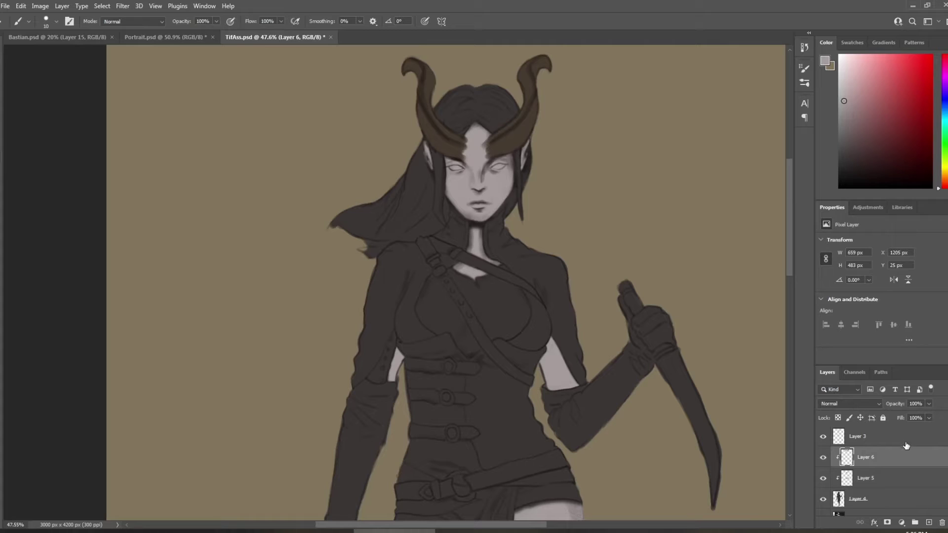
click(929, 523)
mouse_move(879, 93)
mouse_down()
mouse_move(880, 141)
mouse_move(889, 142)
mouse_up()
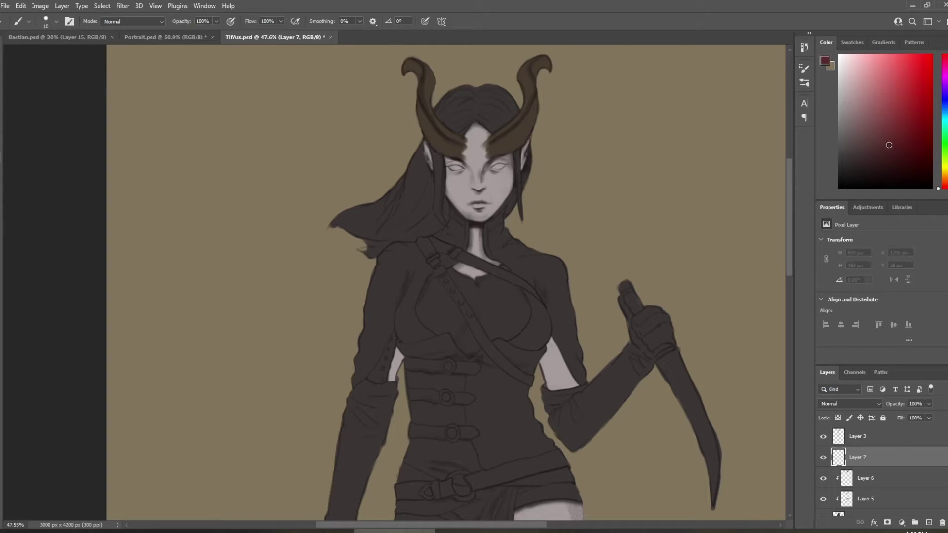
alt+click(908, 467)
Step: Paint the flowing hair over the shoulder dark red, using brush sizes of about 15 to 25 px
key(bracketright)
key(bracketright)
key(bracketright)
mouse_move(407, 193)
mouse_down()
mouse_move(416, 154)
mouse_move(390, 228)
mouse_move(420, 159)
mouse_move(436, 186)
mouse_move(421, 147)
mouse_up()
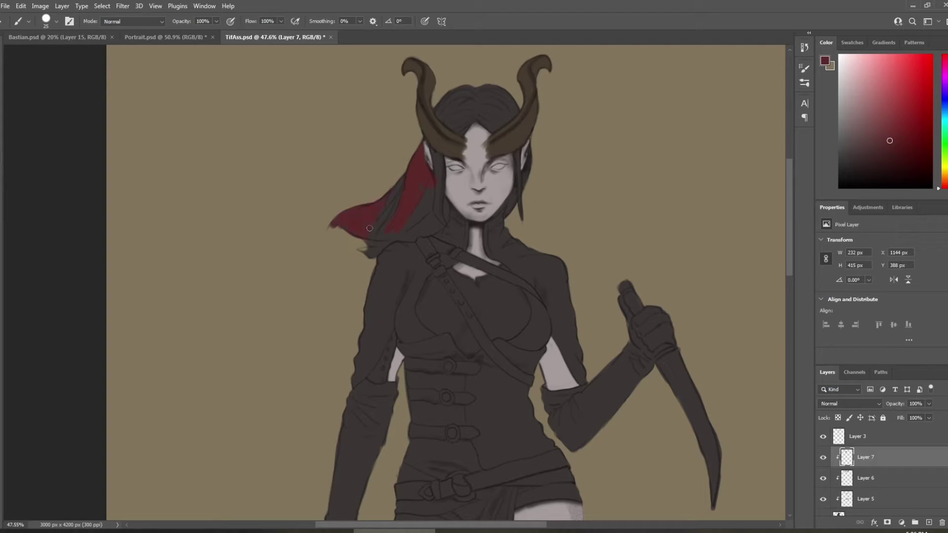
mouse_move(370, 228)
mouse_down()
mouse_move(417, 185)
mouse_move(440, 225)
mouse_move(433, 232)
mouse_up()
key(bracketleft)
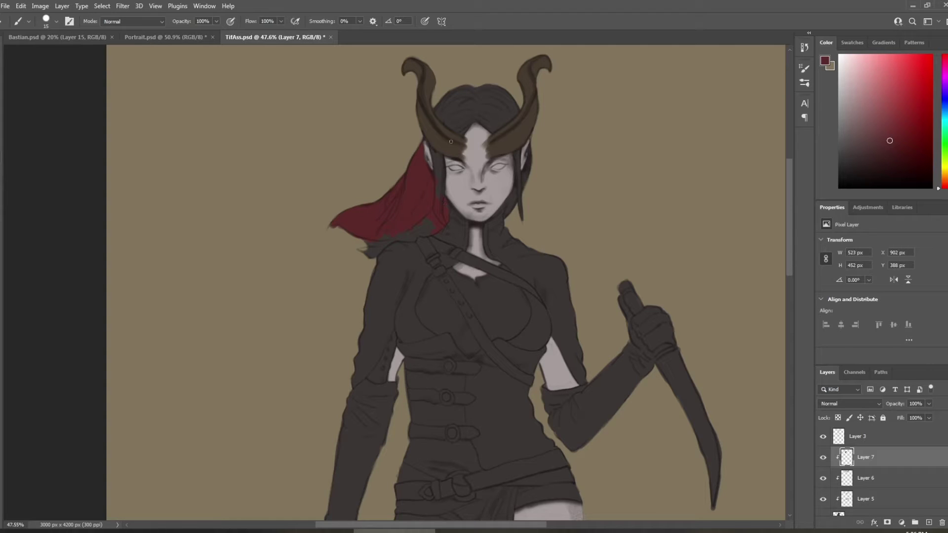
key(bracketleft)
key(bracketleft)
key(bracketright)
key(bracketright)
drag(380, 249, 416, 234)
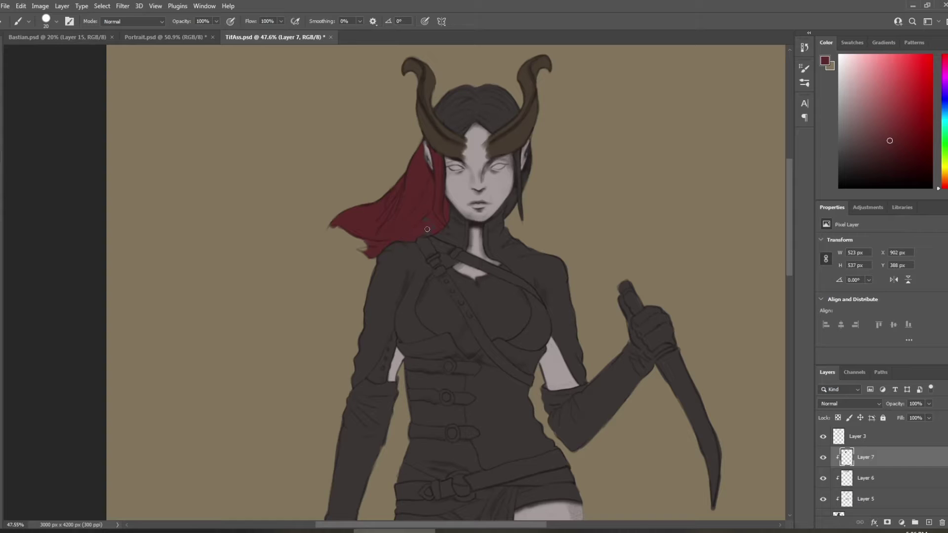
Step: Paint the remaining hair dark red, covering the strands beside the face and the top of the head
drag(513, 197, 515, 204)
key(bracketleft)
key(bracketleft)
key(bracketright)
key(bracketright)
key(bracketright)
mouse_move(437, 108)
mouse_down()
mouse_move(461, 134)
mouse_move(474, 103)
mouse_move(468, 125)
mouse_move(484, 105)
mouse_move(496, 127)
mouse_move(450, 94)
mouse_move(460, 92)
mouse_move(451, 113)
mouse_move(469, 90)
mouse_move(462, 113)
mouse_move(480, 117)
mouse_move(504, 96)
mouse_move(502, 113)
mouse_move(514, 75)
mouse_up()
key(bracketright)
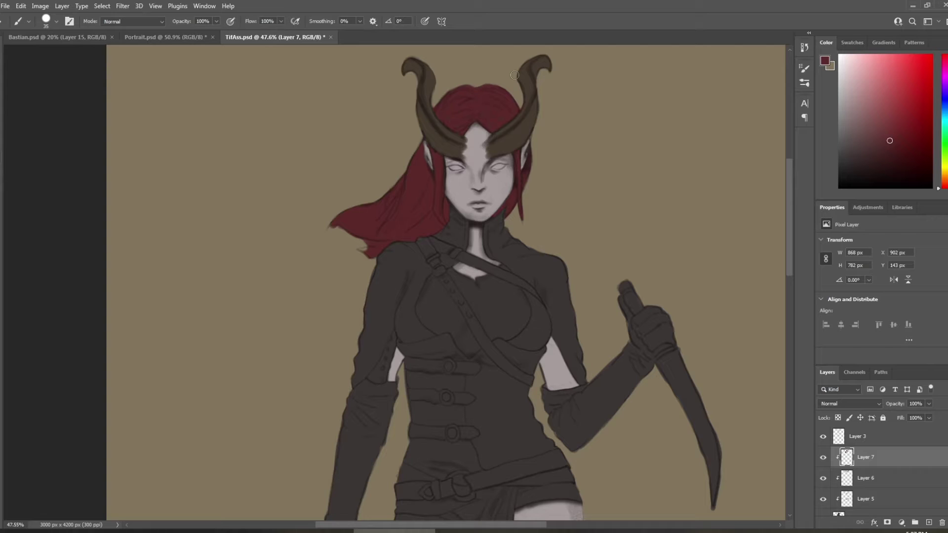
Step: Paint dark red over the eyebrows and the hair edge beside the ear with a smaller brush
key(bracketleft)
key(bracketleft)
mouse_move(496, 157)
mouse_down()
mouse_move(464, 163)
mouse_move(426, 147)
mouse_up()
key(bracketright)
key(bracketright)
key(bracketleft)
key(bracketleft)
Step: Add a new layer above Layer 7 and choose a dark orange-brown for the leather
alt+click(507, 132)
click(928, 522)
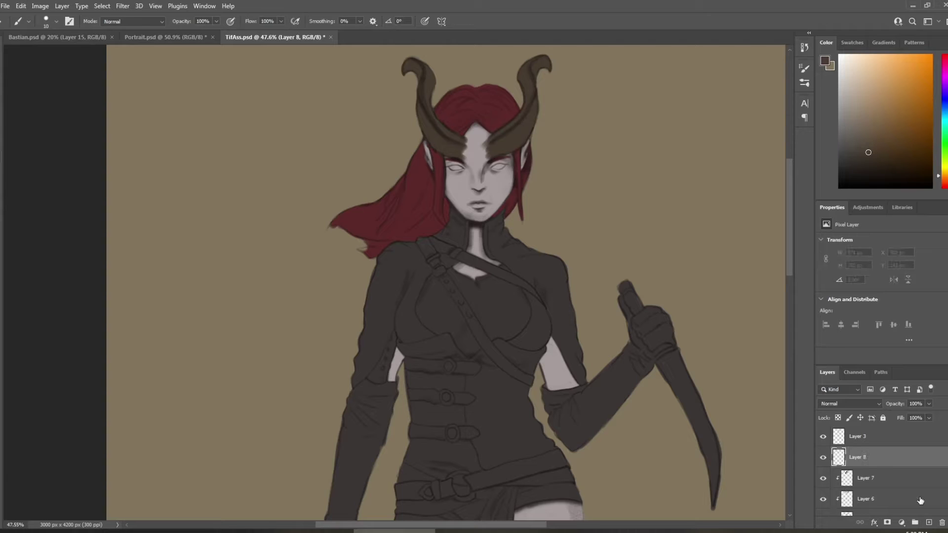
drag(889, 157, 890, 148)
Step: Paint the crossing chest and shoulder straps leather brown on clipped Layer 8
key(bracketright)
mouse_move(417, 238)
mouse_down()
mouse_move(434, 254)
mouse_move(422, 217)
mouse_move(448, 242)
mouse_up()
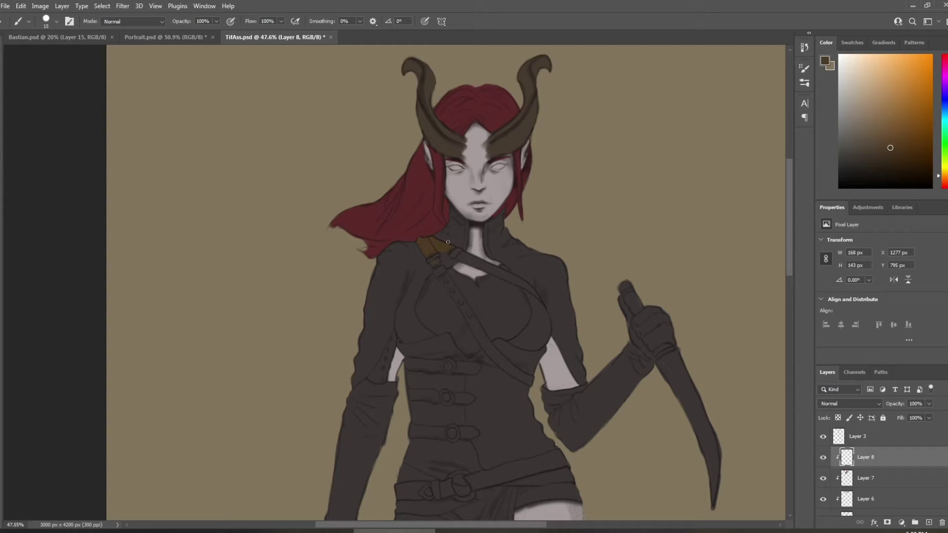
key(bracketright)
mouse_move(443, 279)
mouse_down()
mouse_move(501, 364)
mouse_move(529, 379)
mouse_up()
key(bracketleft)
key(bracketright)
drag(500, 277, 532, 290)
key([)
drag(463, 254, 520, 279)
Step: Paint the three buckled corset straps and the studded patch at the sleeve leather brown
drag(405, 361, 461, 368)
drag(459, 393, 471, 397)
drag(412, 437, 425, 431)
drag(377, 382, 391, 354)
Step: Paint the hip belt leather brown on both sides of its buckle
scroll(583, 341, down, 5)
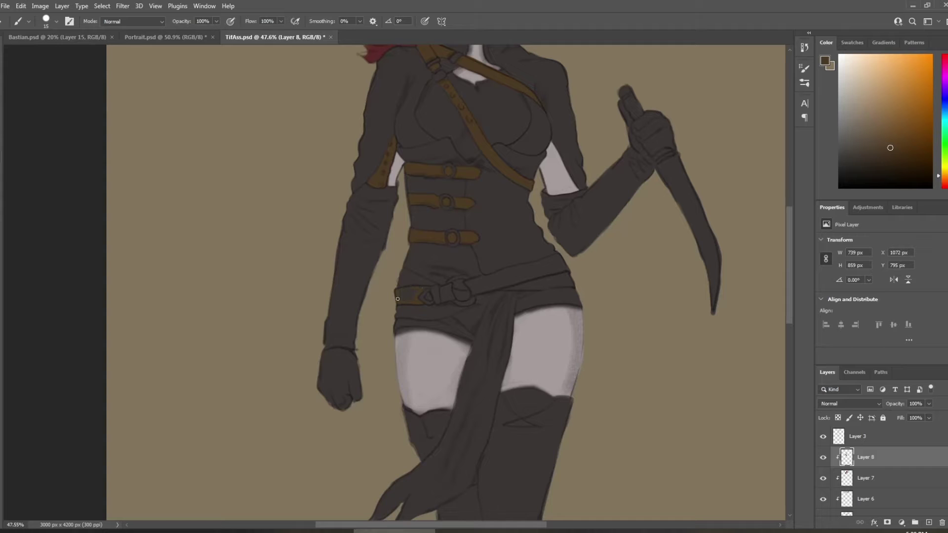
drag(409, 290, 430, 296)
key(bracketright)
mouse_move(516, 283)
mouse_down()
mouse_move(490, 278)
mouse_move(549, 267)
mouse_up()
key(bracketleft)
Step: Add a new clipped layer above Layer 8 and choose a dark teal green
scroll(524, 207, down, 5)
scroll(522, 208, down, 3)
scroll(520, 210, up, 5)
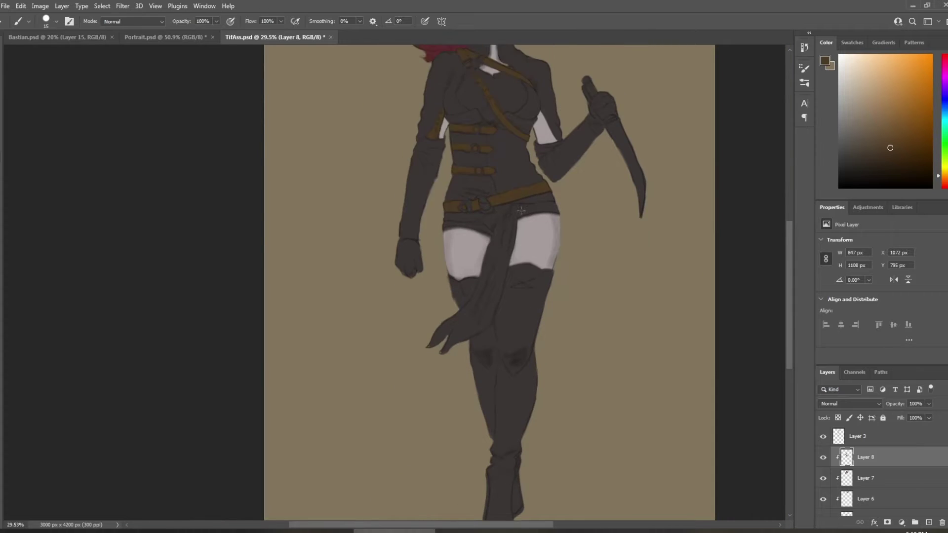
scroll(521, 210, up, 2)
scroll(592, 267, up, 1)
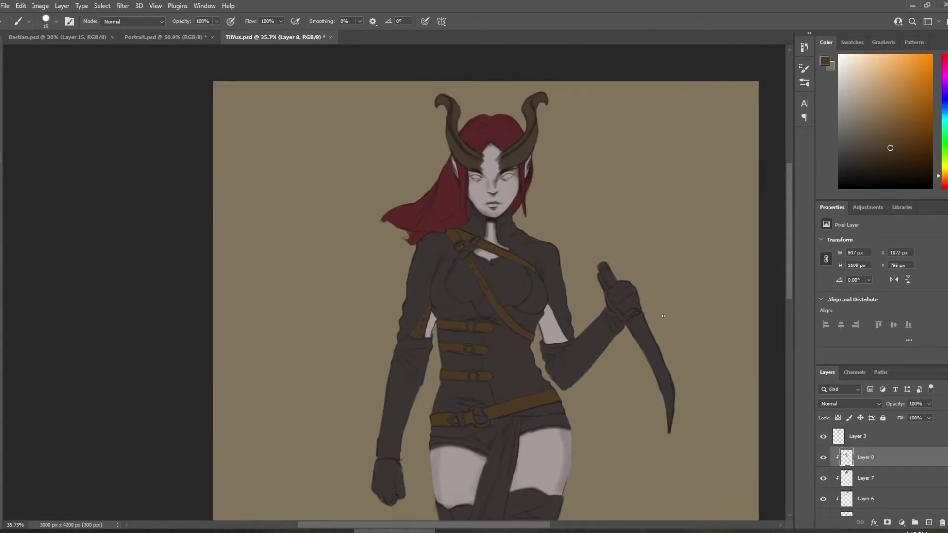
click(929, 522)
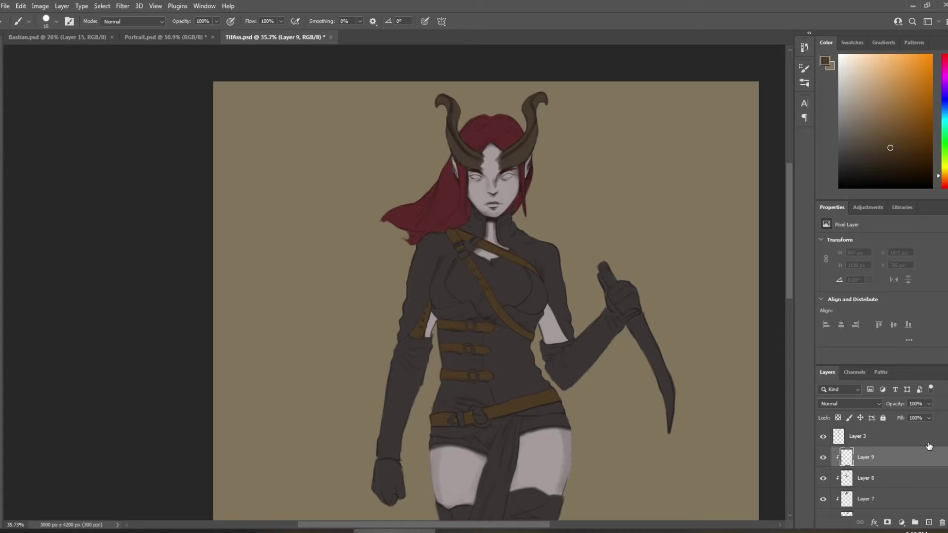
click(945, 124)
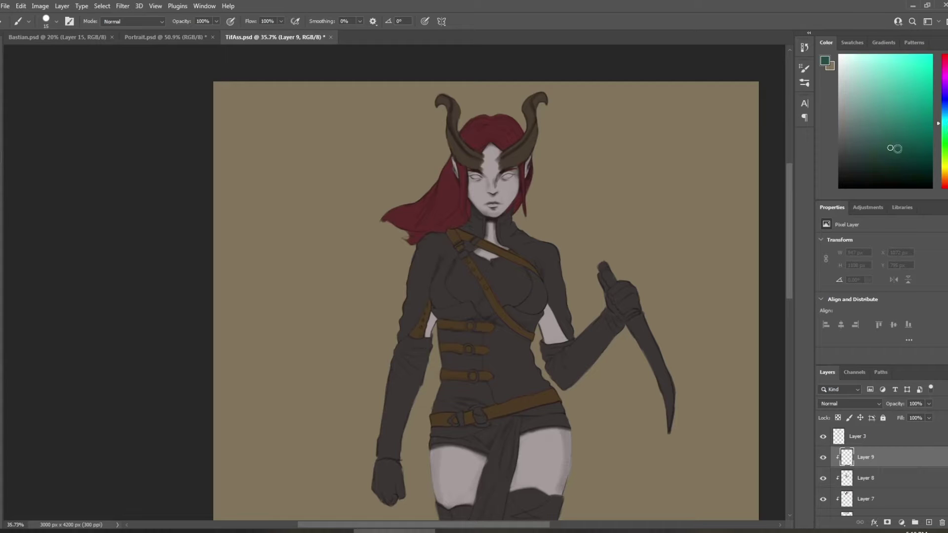
click(895, 153)
Step: Paint the chest panel dark green with a 25 px brush and move Layer 9 below Layers 8 and 7
key(bracketright)
mouse_move(451, 272)
mouse_down()
mouse_move(487, 317)
mouse_move(453, 290)
mouse_move(459, 295)
mouse_move(465, 269)
mouse_up()
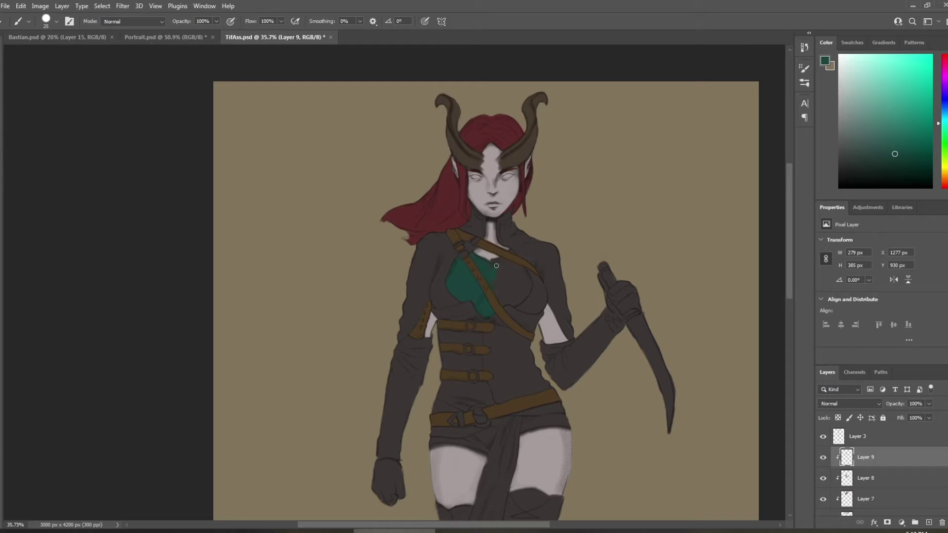
mouse_move(514, 262)
mouse_down()
mouse_move(491, 273)
mouse_move(504, 291)
mouse_move(513, 266)
mouse_move(529, 292)
mouse_up()
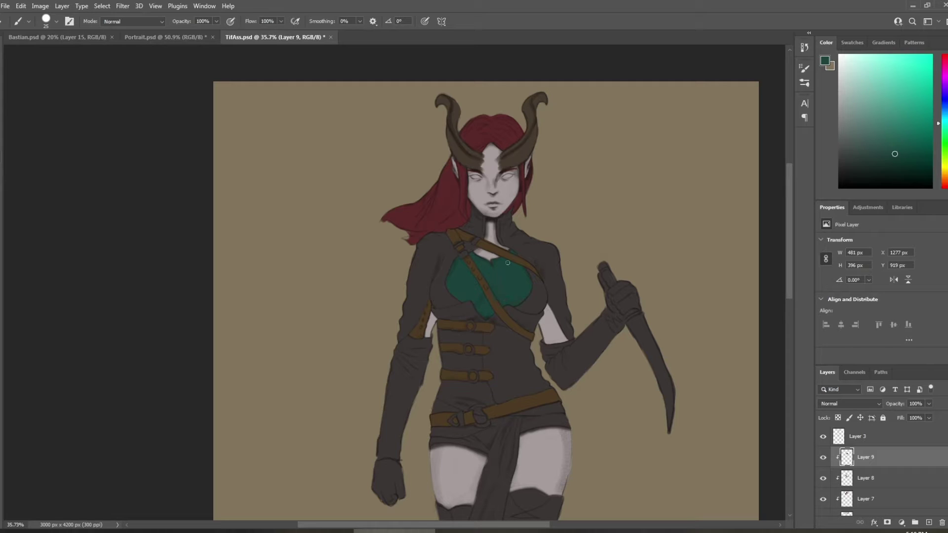
key(ctrl+bracketleft)
key(ctrl+bracketleft)
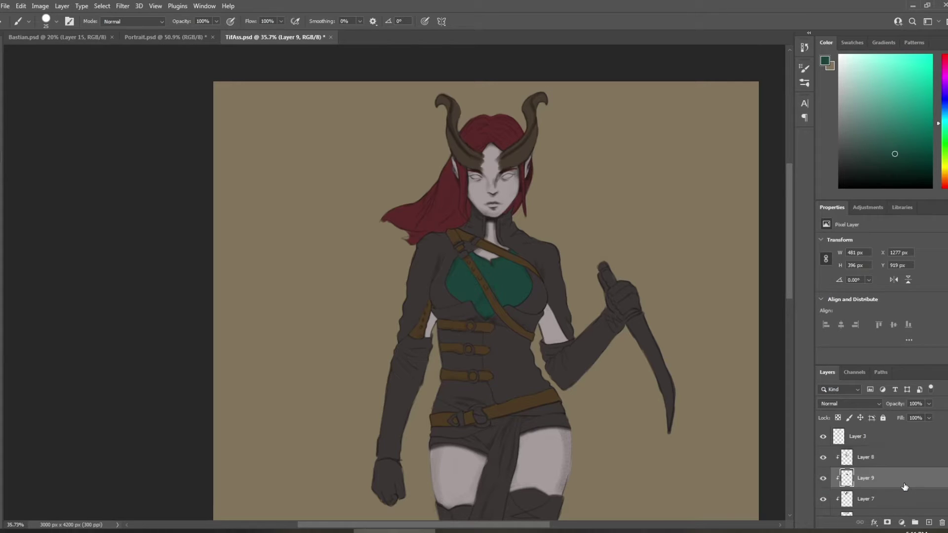
Step: Paint the shorts below the belt dark green on both sides of the hanging sash
scroll(587, 343, down, 1)
scroll(587, 343, down, 1)
scroll(508, 288, down, 2)
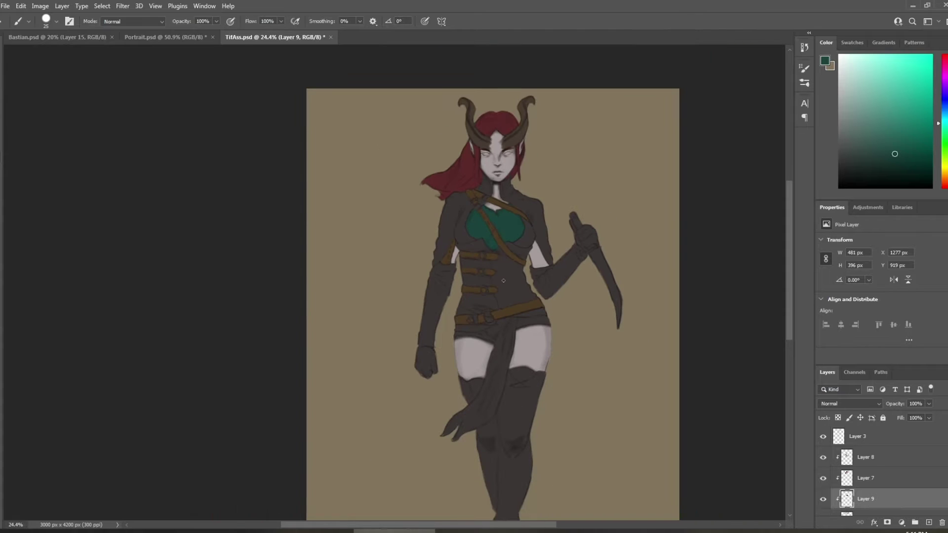
scroll(499, 320, up, 3)
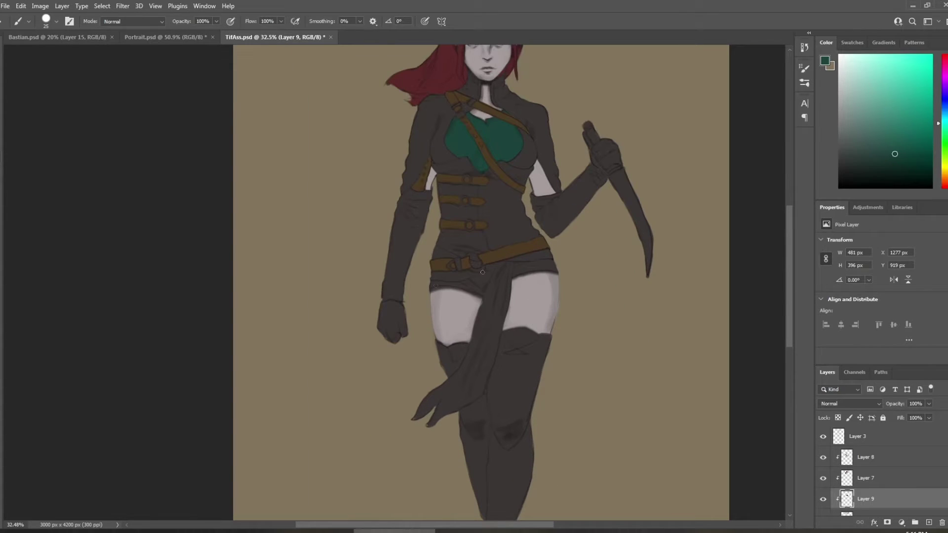
mouse_move(433, 273)
mouse_down()
mouse_move(435, 281)
mouse_move(453, 274)
mouse_up()
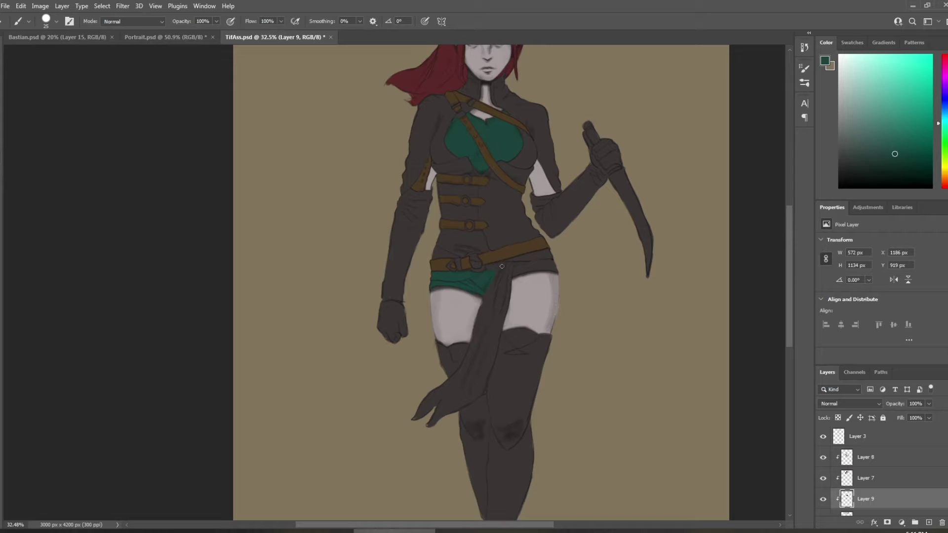
drag(510, 264, 556, 271)
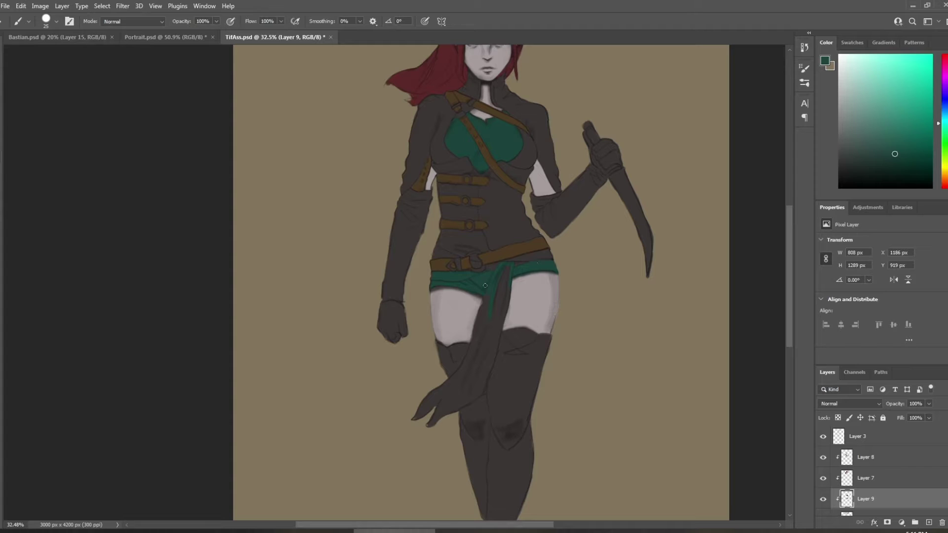
Step: Paint the hanging sash dark green down to its split ends with a larger brush of about 40 px
key(])
key(])
key(])
mouse_move(492, 296)
mouse_down()
mouse_move(472, 345)
mouse_move(480, 349)
mouse_move(493, 331)
mouse_move(494, 358)
mouse_move(505, 273)
mouse_move(508, 295)
mouse_up()
key([)
mouse_move(433, 395)
mouse_down()
mouse_move(419, 409)
mouse_move(429, 402)
mouse_move(433, 423)
mouse_move(446, 405)
mouse_move(452, 417)
mouse_move(463, 367)
mouse_move(441, 391)
mouse_move(459, 396)
mouse_move(484, 373)
mouse_move(457, 405)
mouse_up()
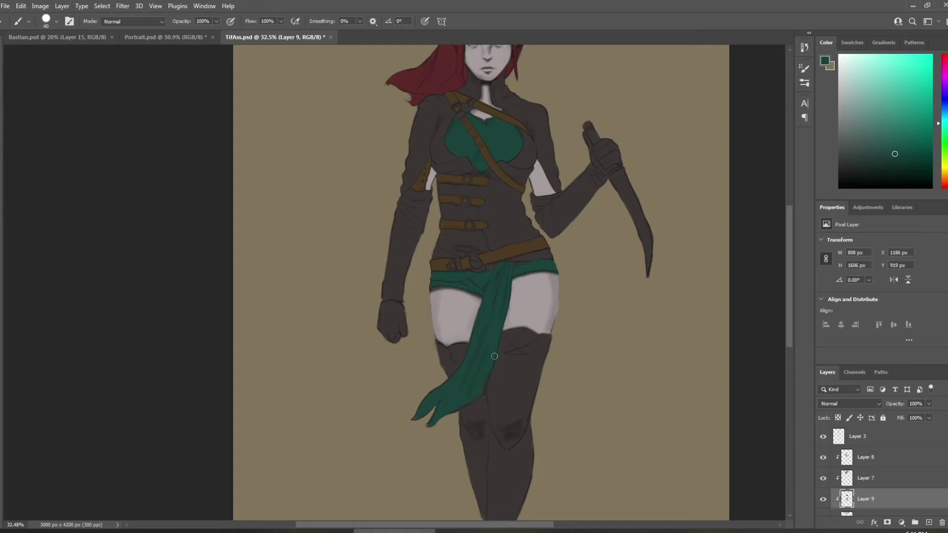
scroll(349, 161, up, 2)
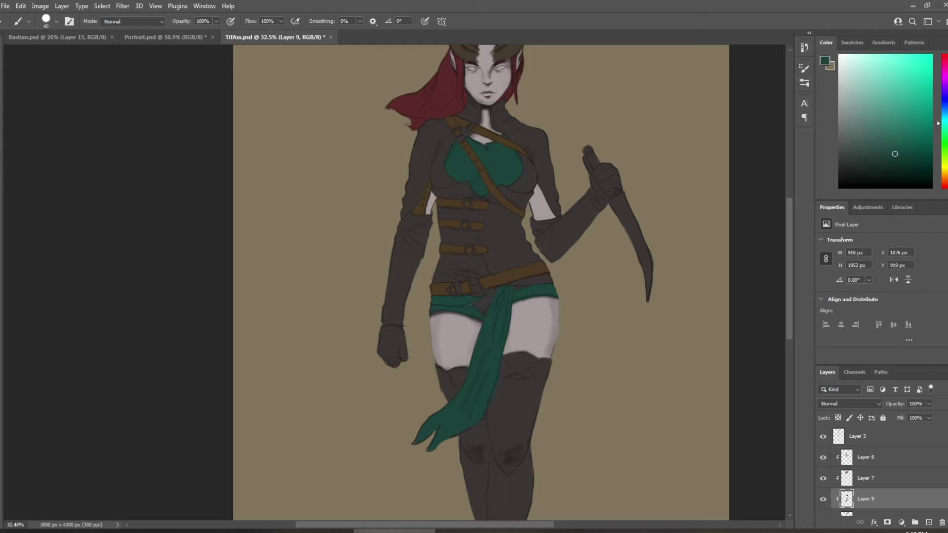
alt+scroll(534, 301, down, 3)
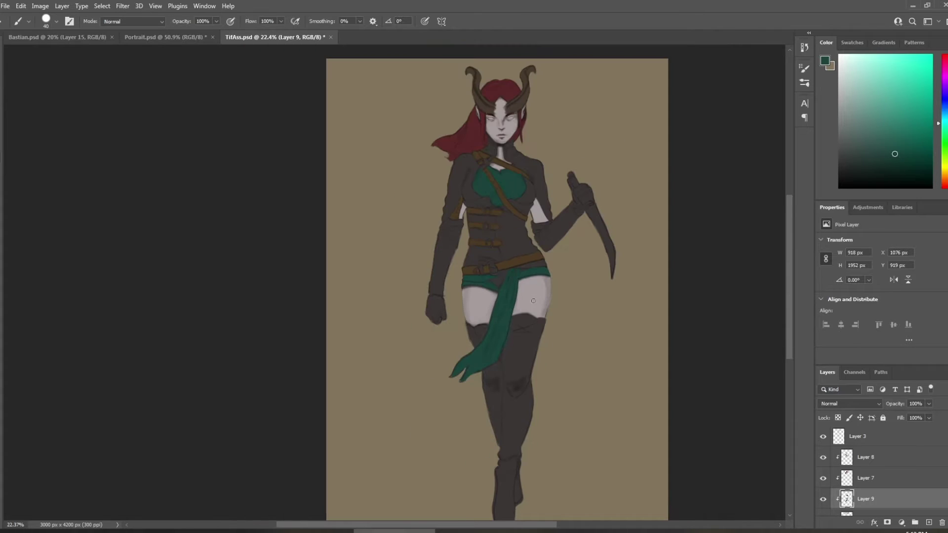
scroll(583, 306, down, 1)
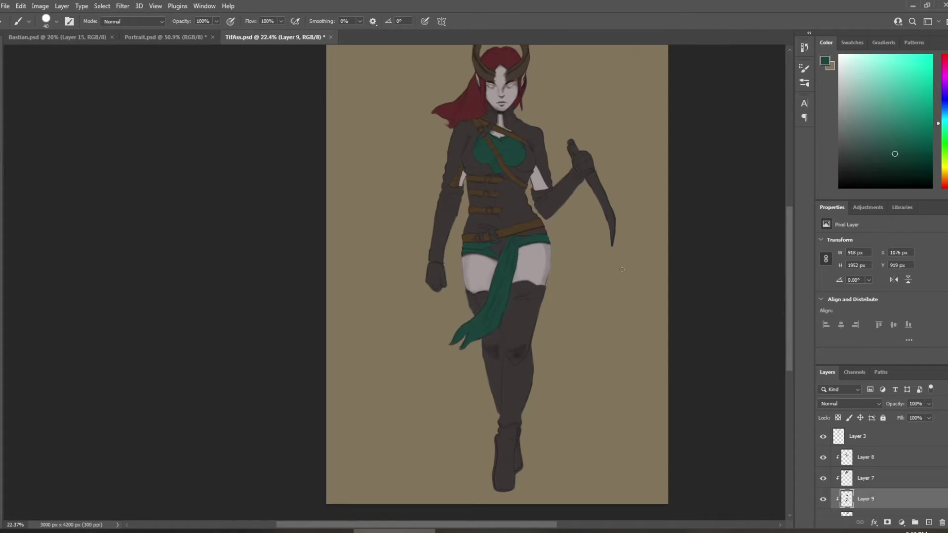
scroll(596, 283, up, 1)
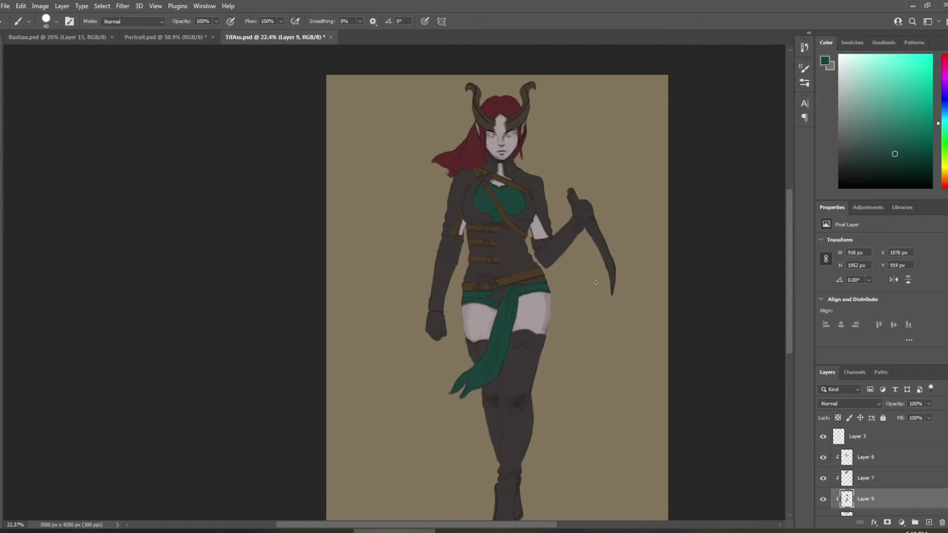
Step: On Layer 3, sample the dark line colour and draw a seam line down the bare upper-arm opening on the dagger arm with a 10 px brush
alt+scroll(588, 250, up, 3)
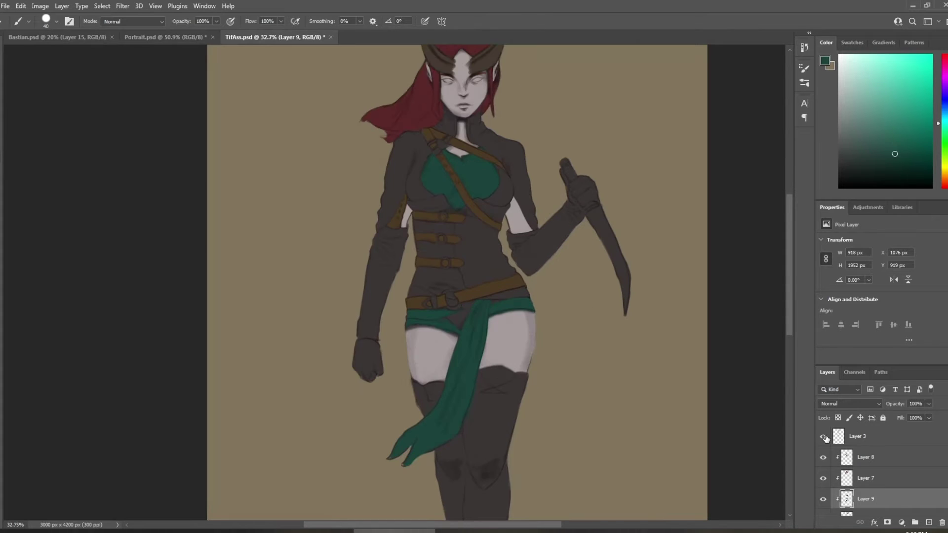
click(849, 436)
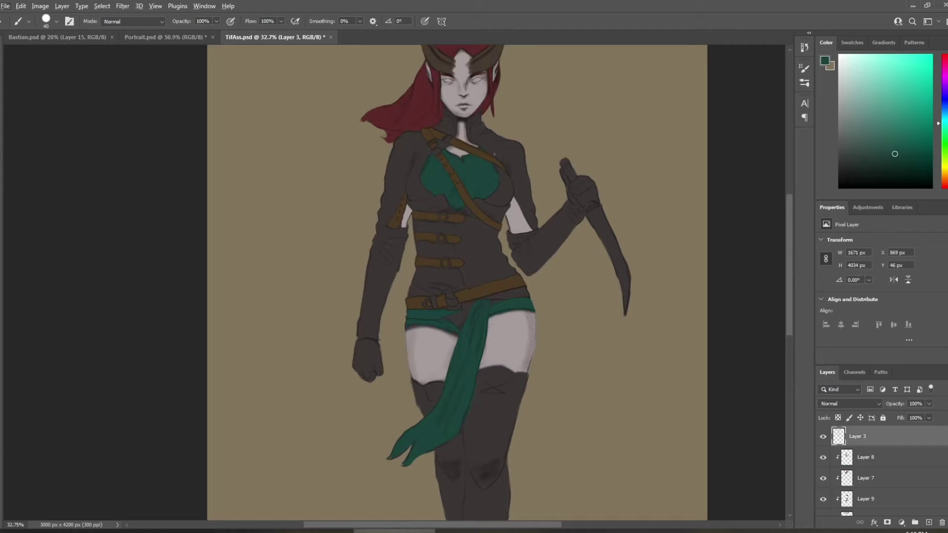
alt+click(462, 116)
key(bracketleft)
key(bracketleft)
key(bracketleft)
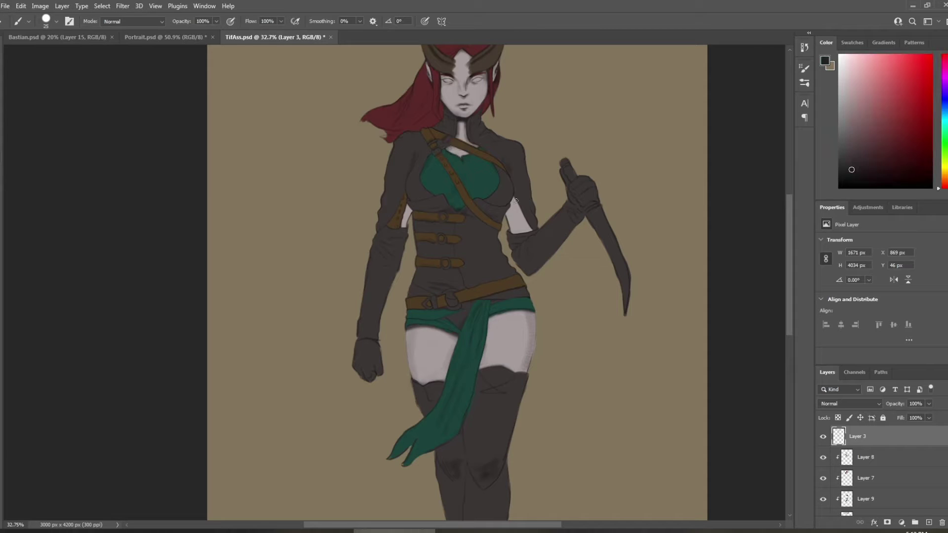
key(bracketleft)
key(bracketleft)
key(bracketleft)
drag(515, 197, 523, 232)
Step: On Layer 8, sample the strap brown and paint the outer strip of the dagger arm's sleeve opening with a 20 px brush
click(860, 459)
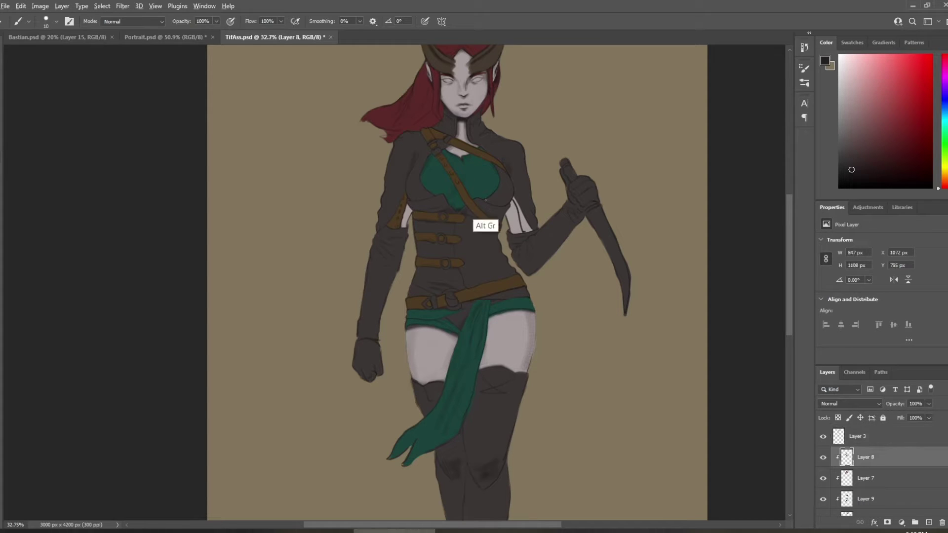
alt+click(478, 212)
key(bracketright)
drag(513, 197, 528, 228)
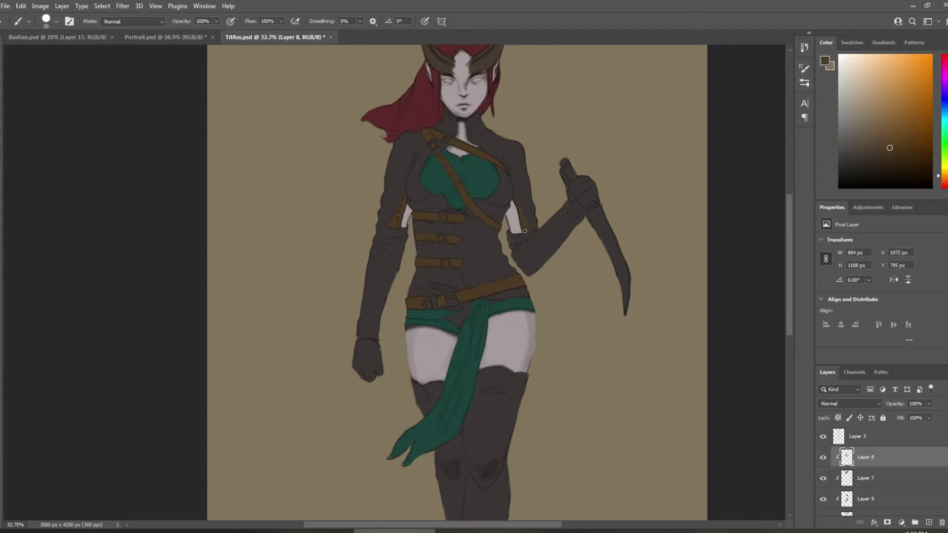
Step: Add two new clipped layers above Layer 8 and choose a lighter golden brown for the trim
scroll(610, 247, down, 5)
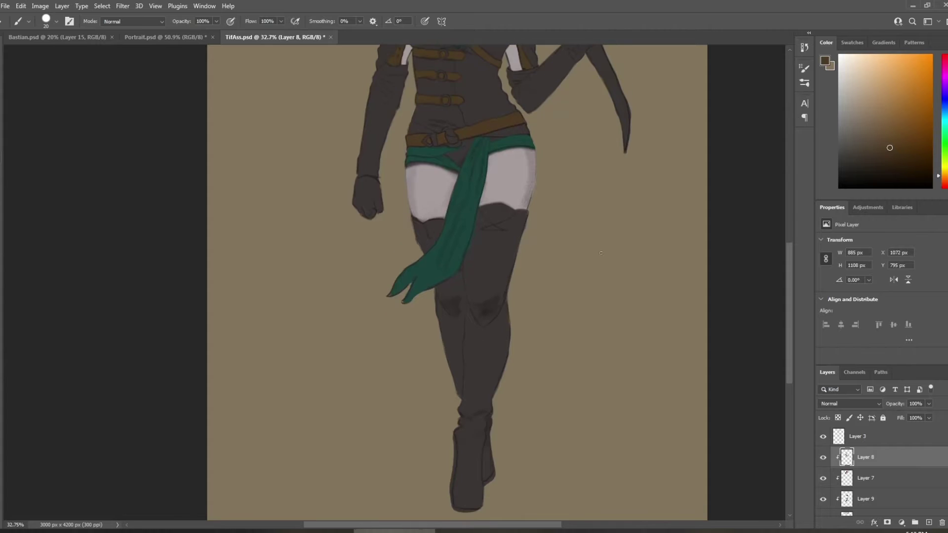
scroll(213, 224, down, 4)
scroll(227, 210, up, 3)
scroll(269, 258, up, 1)
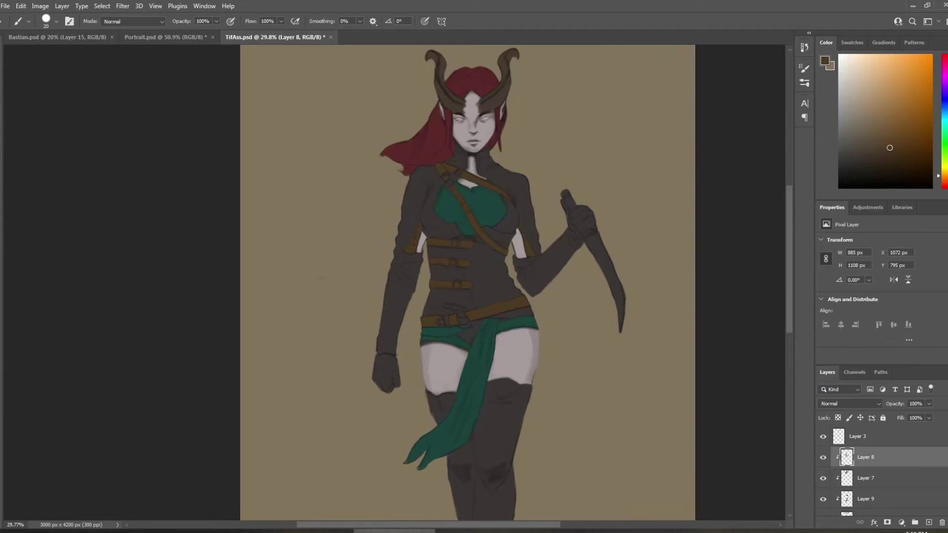
click(929, 522)
alt+click(913, 464)
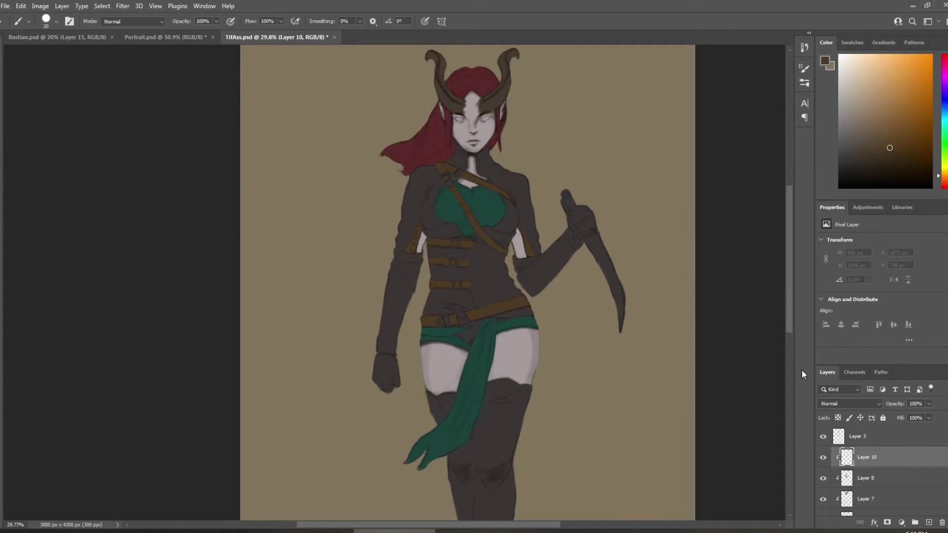
click(888, 113)
click(909, 142)
click(897, 128)
click(890, 122)
scroll(519, 84, up, 2)
click(928, 522)
alt+click(925, 468)
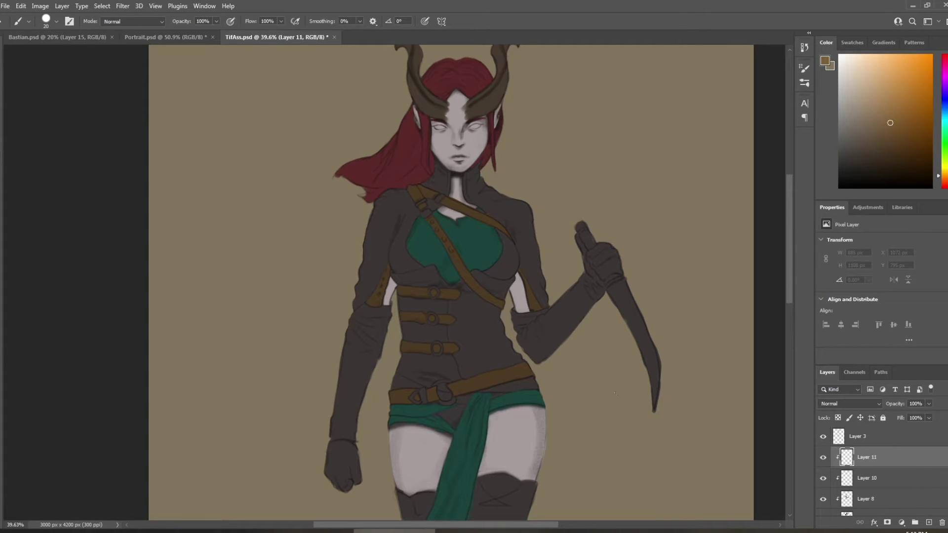
Step: Paint thin golden-brown trim along the collar opening and both sides of the green chest panel with a 15 px brush
key(bracketleft)
mouse_move(448, 171)
mouse_down()
mouse_move(449, 195)
mouse_move(466, 196)
mouse_up()
mouse_move(418, 221)
mouse_down()
mouse_move(409, 234)
mouse_move(417, 261)
mouse_up()
mouse_move(473, 203)
mouse_down()
mouse_move(504, 245)
mouse_move(489, 270)
mouse_up()
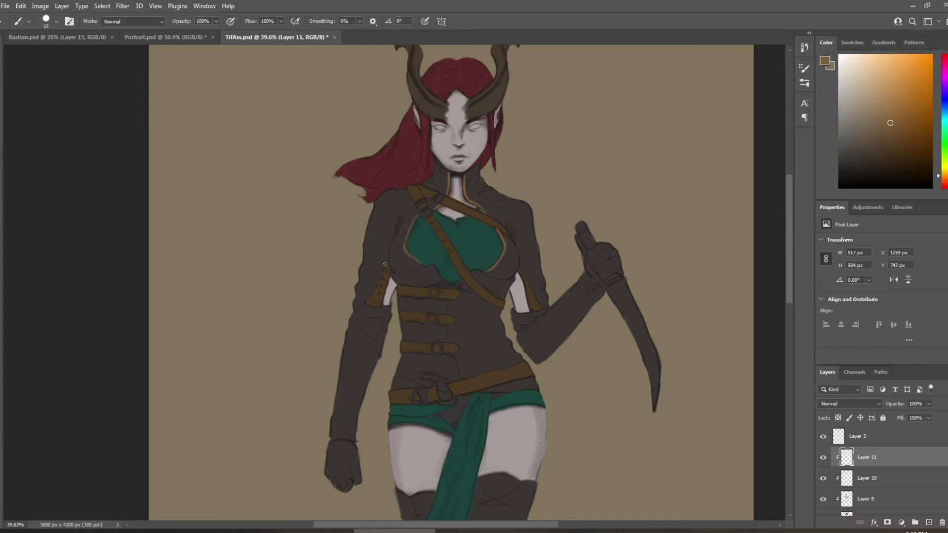
Step: Paint golden-brown trim along both sleeve openings and the tunic hem just below the belt
drag(385, 265, 355, 309)
drag(521, 267, 547, 307)
scroll(546, 287, down, 3)
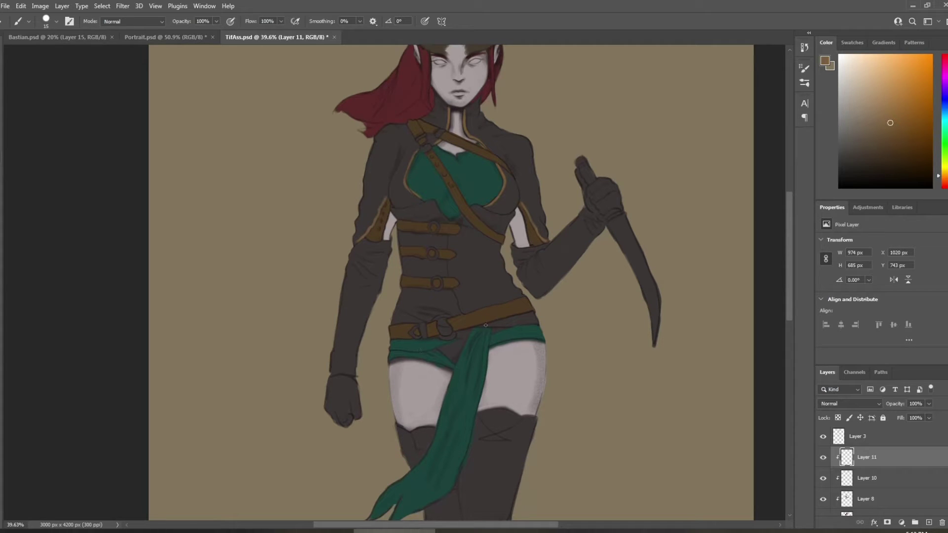
drag(493, 326, 537, 322)
drag(393, 322, 410, 321)
Step: On Layer 5, sample the thigh's skin colour and paint the exposed fingers and thumb of the hand holding the dagger
scroll(567, 296, up, 4)
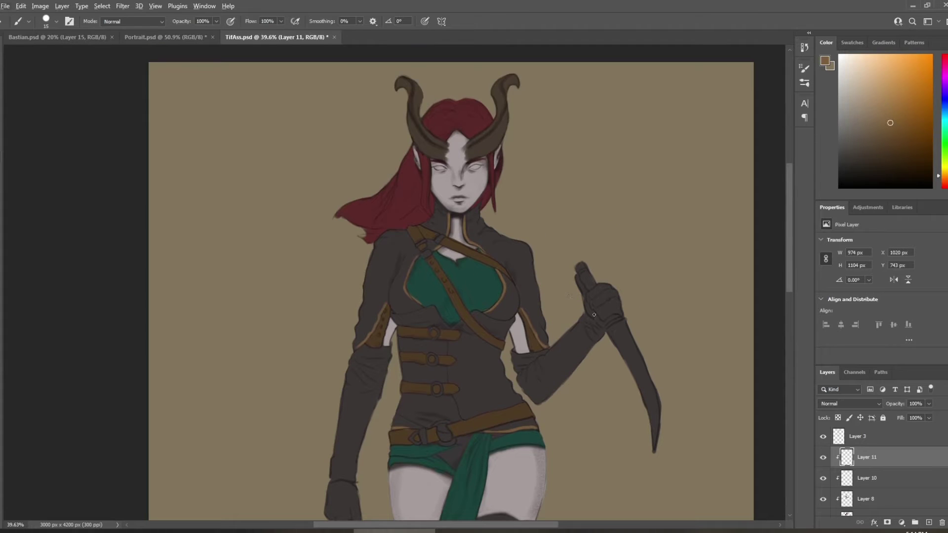
scroll(570, 296, down, 2)
scroll(888, 469, down, 5)
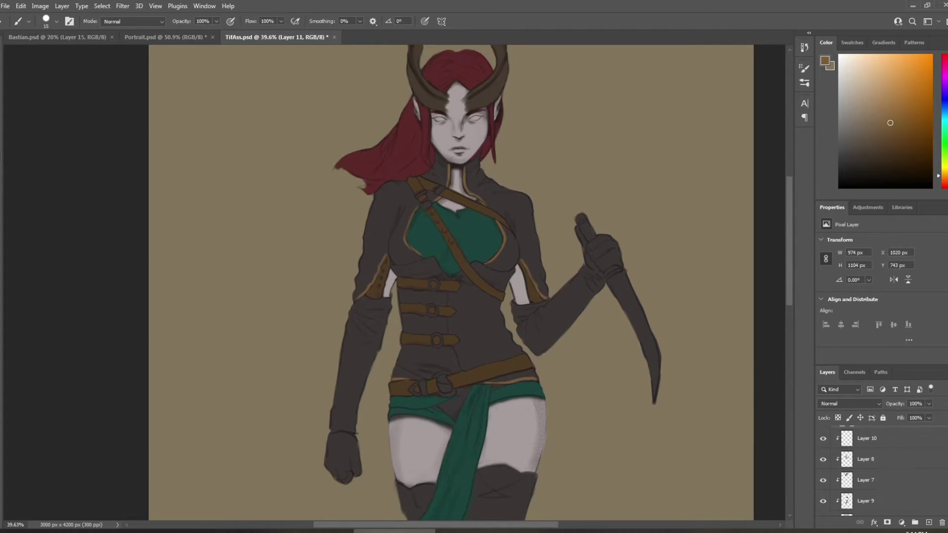
click(823, 482)
click(823, 482)
click(869, 481)
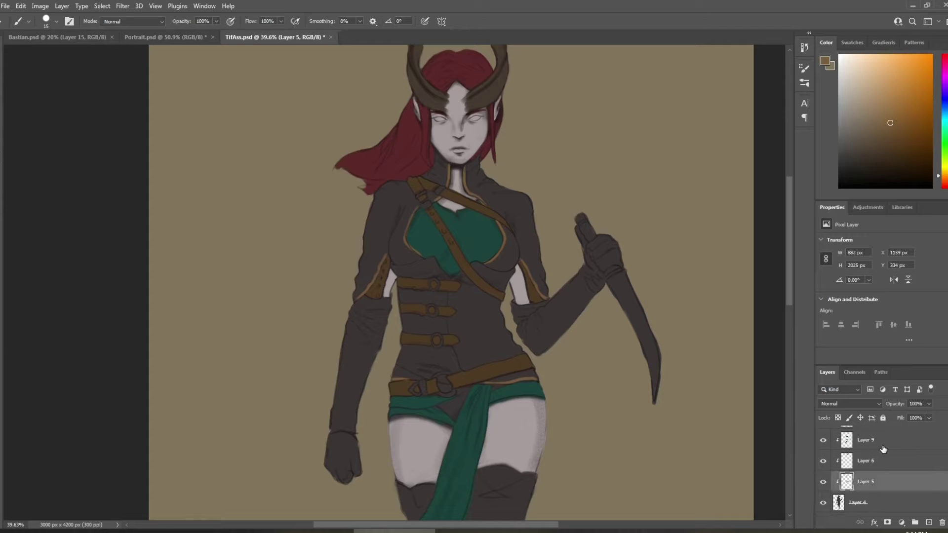
alt+click(504, 447)
drag(577, 228, 602, 281)
mouse_move(584, 238)
mouse_down()
mouse_move(599, 268)
mouse_move(612, 260)
mouse_move(605, 269)
mouse_move(608, 242)
mouse_move(591, 247)
mouse_move(598, 260)
mouse_move(612, 246)
mouse_up()
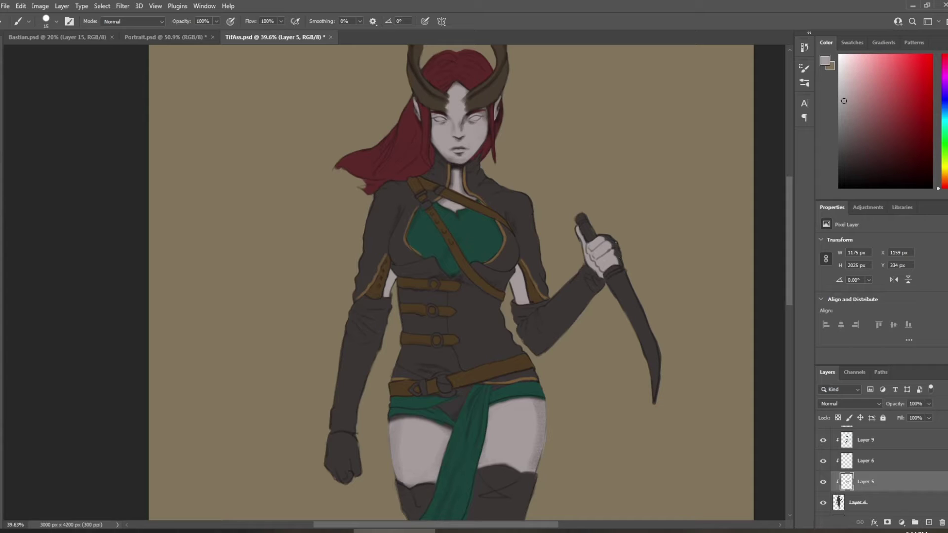
Step: Paint the bare fingertips of the lowered gloved hand in the pale skin colour
scroll(86, 200, down, 3)
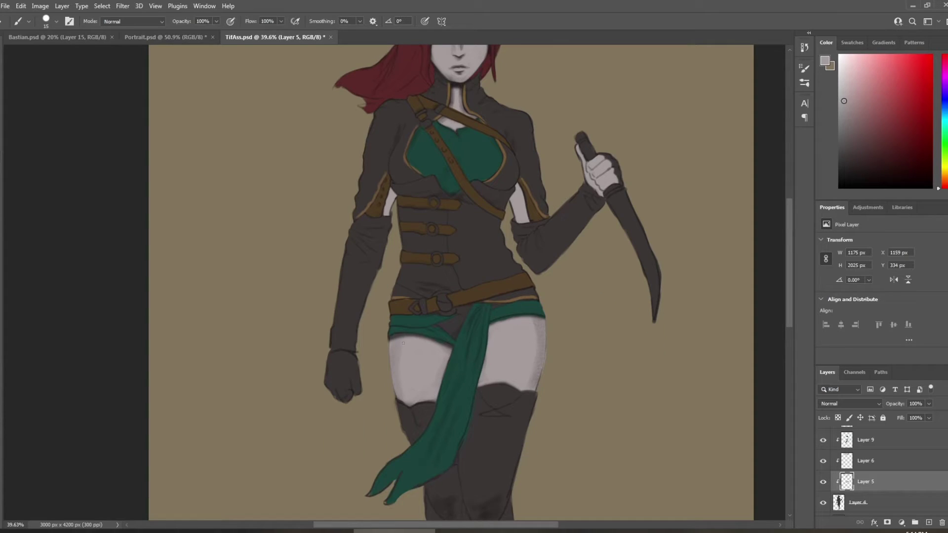
mouse_move(345, 397)
mouse_down()
mouse_move(359, 386)
mouse_move(340, 401)
mouse_up()
alt+click(357, 387)
scroll(364, 352, down, 3)
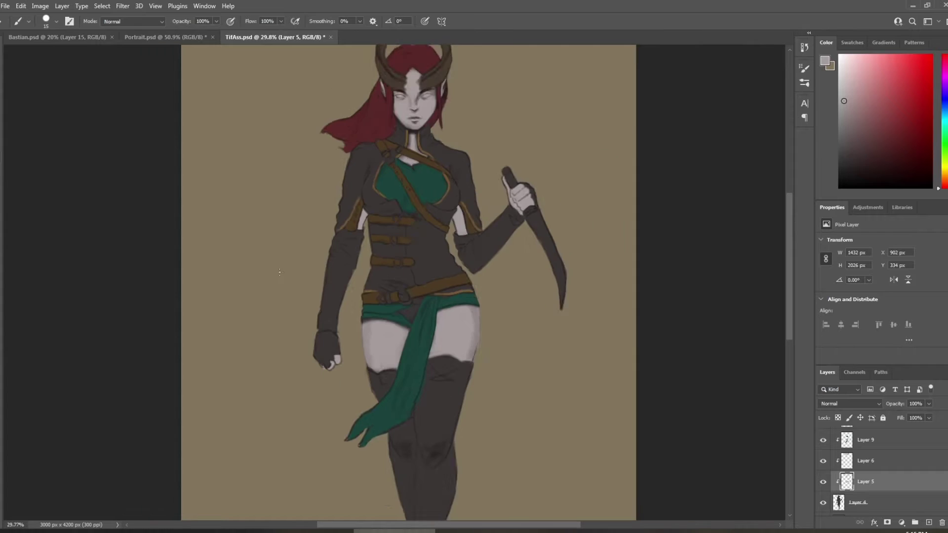
scroll(269, 281, up, 1)
scroll(289, 276, down, 3)
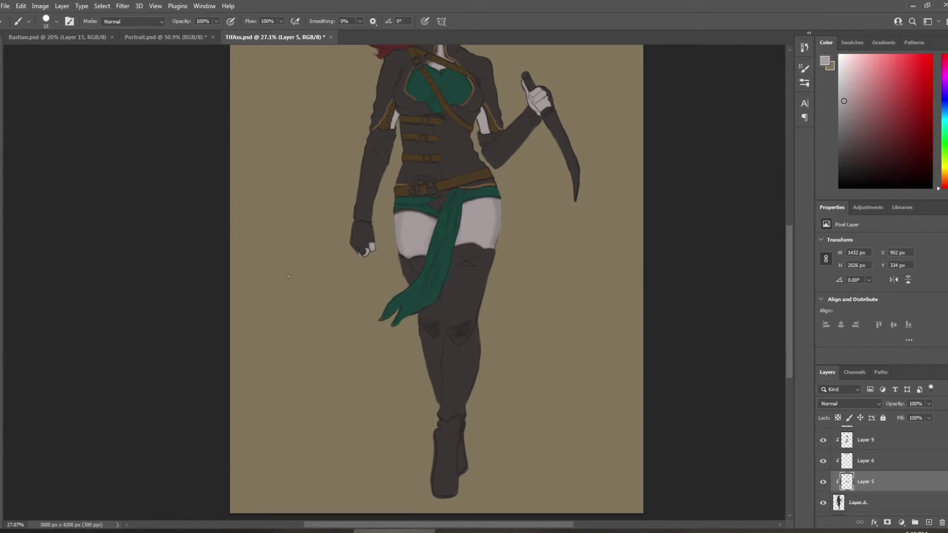
Step: On Layer 11, sample the golden trim colour and paint trim along the top edges of both thigh-high boots with a 20 px brush
scroll(937, 459, up, 4)
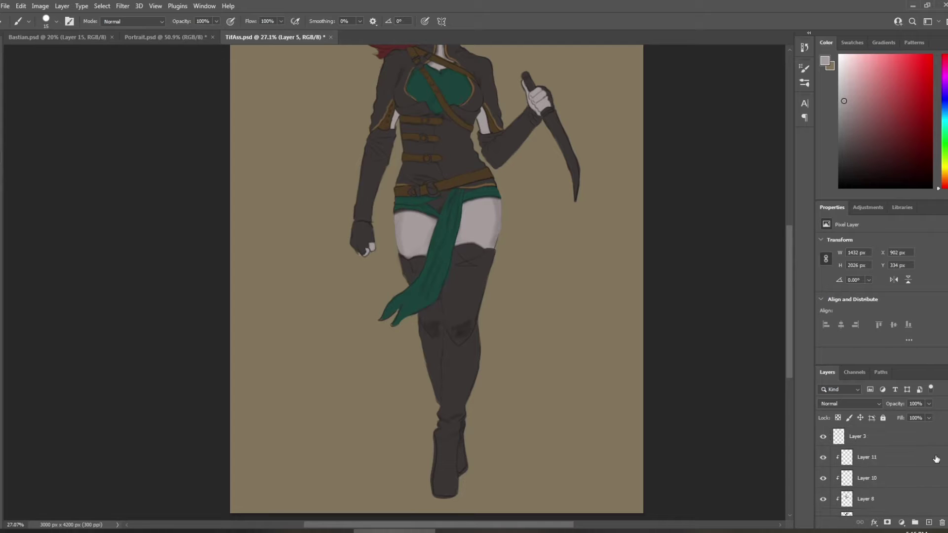
click(937, 460)
alt+click(473, 86)
key(bracketright)
drag(454, 248, 495, 251)
drag(398, 255, 418, 257)
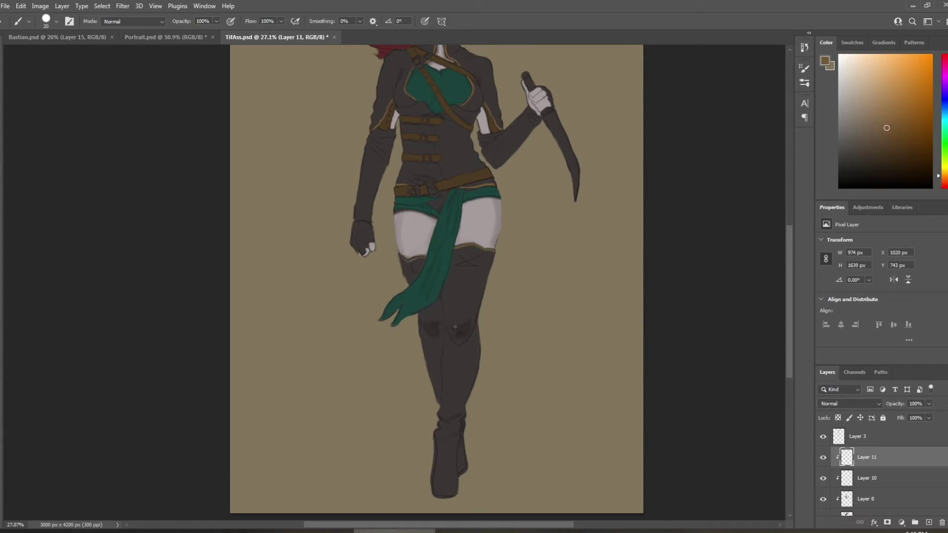
Step: Paint golden-brown trim below both knees and down the shins of the boots
mouse_move(448, 327)
mouse_down()
mouse_move(453, 353)
mouse_move(477, 323)
mouse_up()
mouse_move(418, 320)
mouse_down()
mouse_move(437, 369)
mouse_move(435, 335)
mouse_move(442, 346)
mouse_move(461, 329)
mouse_move(463, 411)
mouse_up()
drag(440, 371, 439, 392)
Step: Examine the trim and flat colours over the whole figure, from the horns to the boots
scroll(346, 341, up, 1)
scroll(311, 331, down, 2)
scroll(330, 304, up, 1)
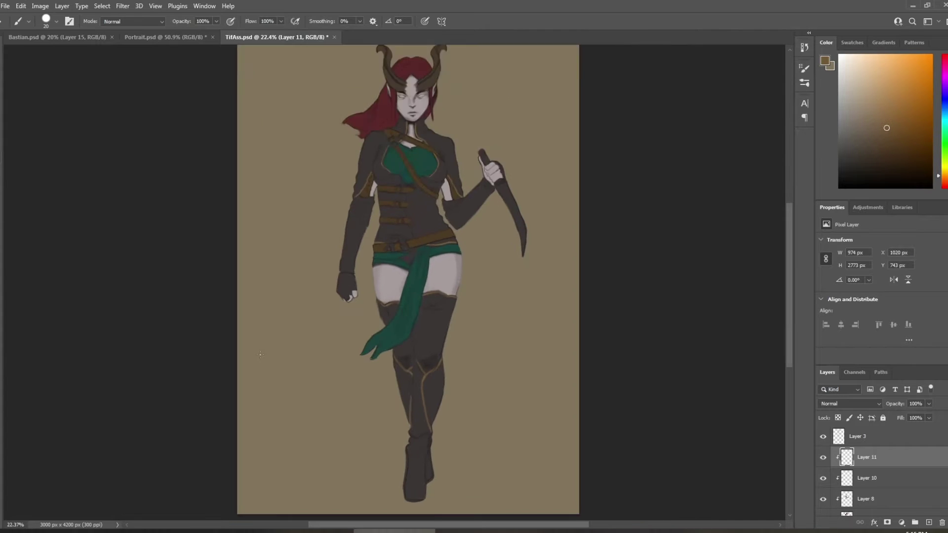
scroll(277, 226, up, 1)
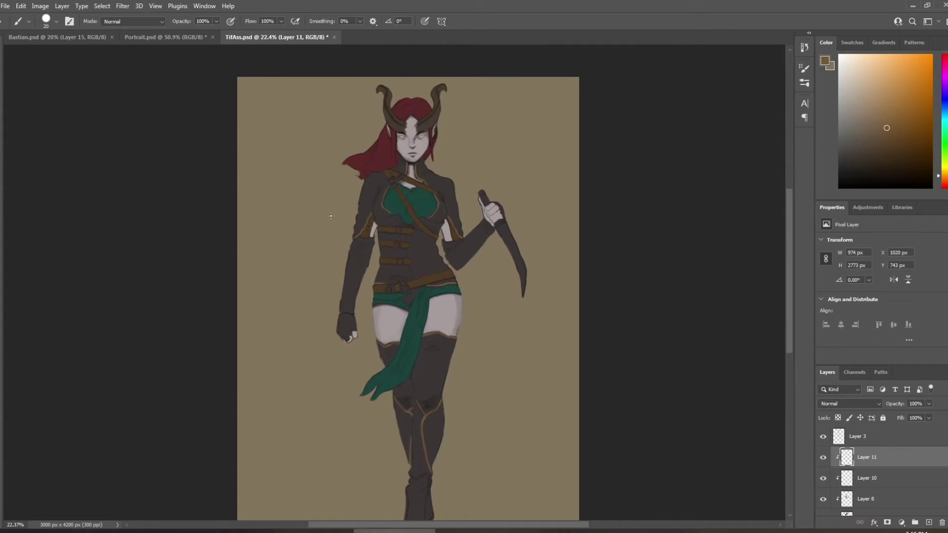
scroll(311, 188, up, 3)
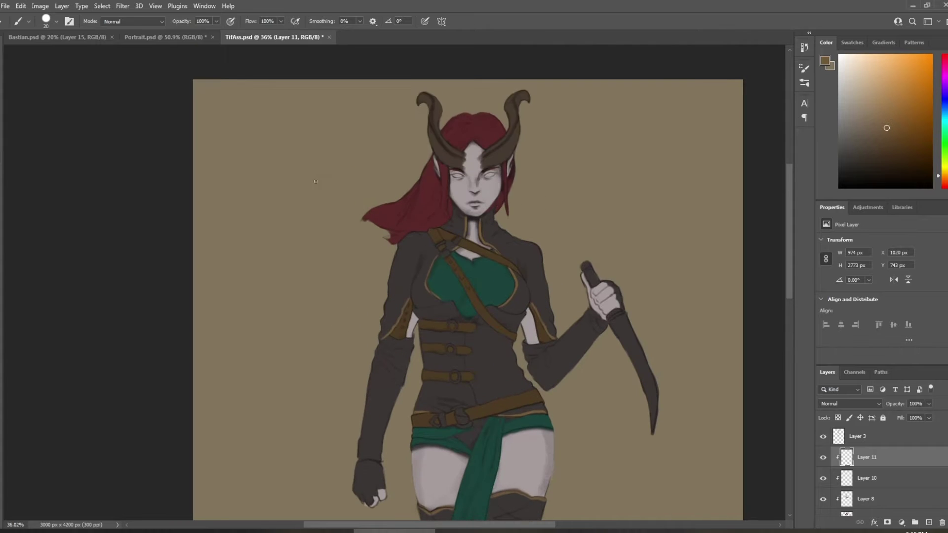
scroll(467, 282, down, 3)
scroll(468, 282, down, 1)
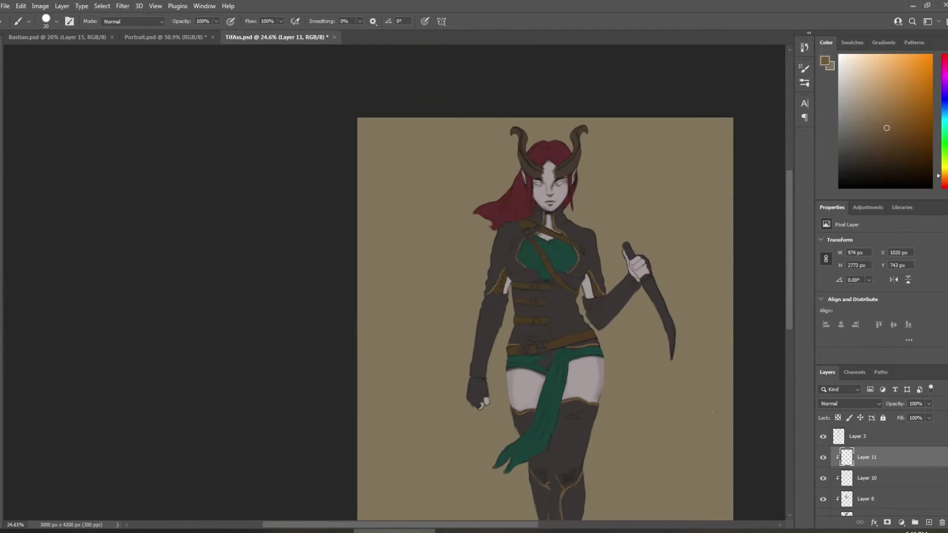
scroll(678, 404, down, 1)
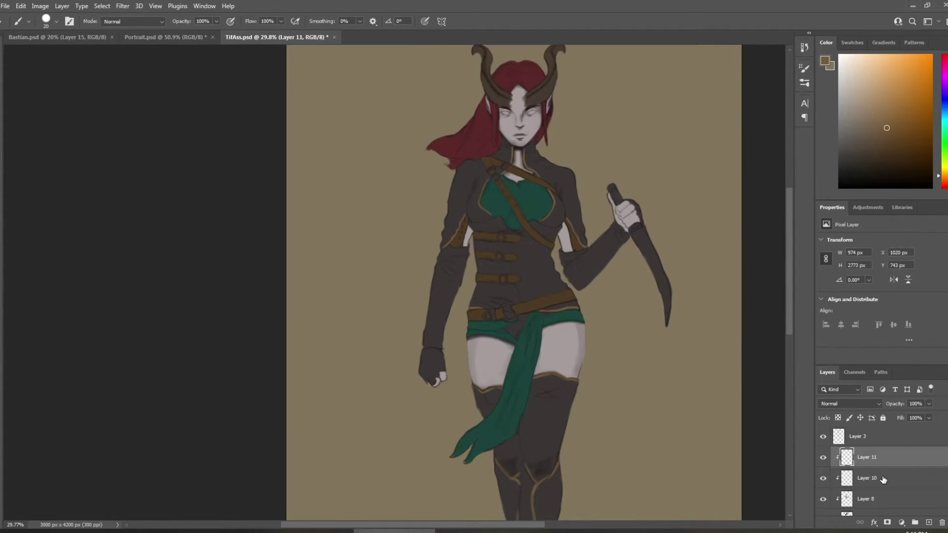
Step: Add a clipped layer above Layer 11 and start painting the corset around its buckled straps in muted dark brown with a 30 px brush
click(929, 522)
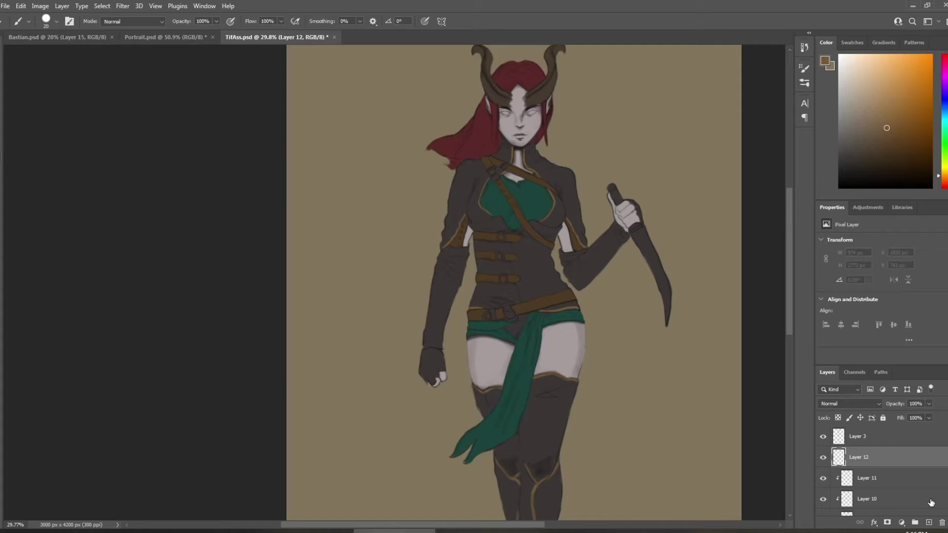
alt+click(918, 467)
scroll(618, 321, up, 1)
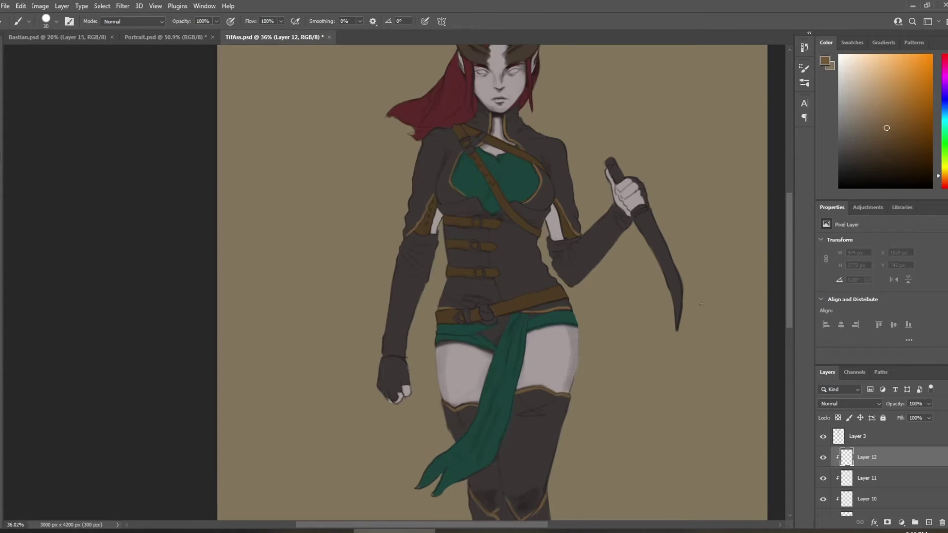
click(865, 153)
key(bracketright)
drag(447, 235, 486, 237)
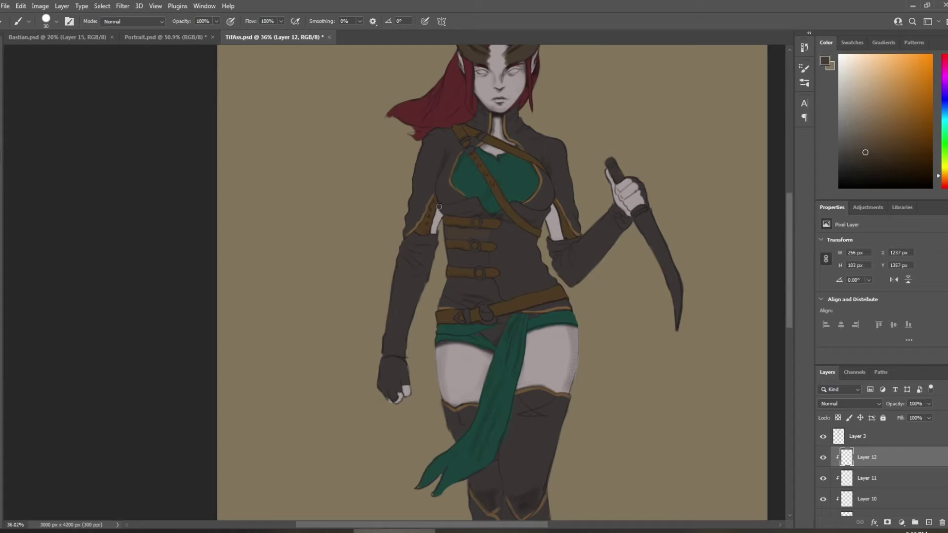
mouse_move(439, 207)
mouse_down()
mouse_move(470, 213)
mouse_move(475, 200)
mouse_move(481, 214)
mouse_move(470, 188)
mouse_move(481, 217)
mouse_move(449, 251)
mouse_move(452, 266)
mouse_move(472, 254)
mouse_move(478, 264)
mouse_move(478, 253)
mouse_move(485, 265)
mouse_move(475, 241)
mouse_move(445, 292)
mouse_move(459, 286)
mouse_move(472, 307)
mouse_move(475, 289)
mouse_move(476, 302)
mouse_move(491, 283)
mouse_move(497, 294)
mouse_move(491, 268)
mouse_move(485, 293)
mouse_up()
Step: Fill the rest of the corset down to the belt with the muted dark brown, varying the brush size up to about 45 px
key(bracketright)
key(bracketright)
key(bracketright)
mouse_move(494, 234)
mouse_down()
mouse_move(495, 275)
mouse_move(502, 206)
mouse_move(541, 217)
mouse_move(551, 187)
mouse_move(520, 202)
mouse_move(549, 210)
mouse_up()
key(bracketleft)
key(bracketleft)
key(bracketright)
key(bracketright)
key(bracketright)
key(bracketright)
key(bracketleft)
key(bracketleft)
key(bracketleft)
drag(528, 250, 547, 278)
scroll(619, 230, down, 3)
scroll(619, 230, up, 2)
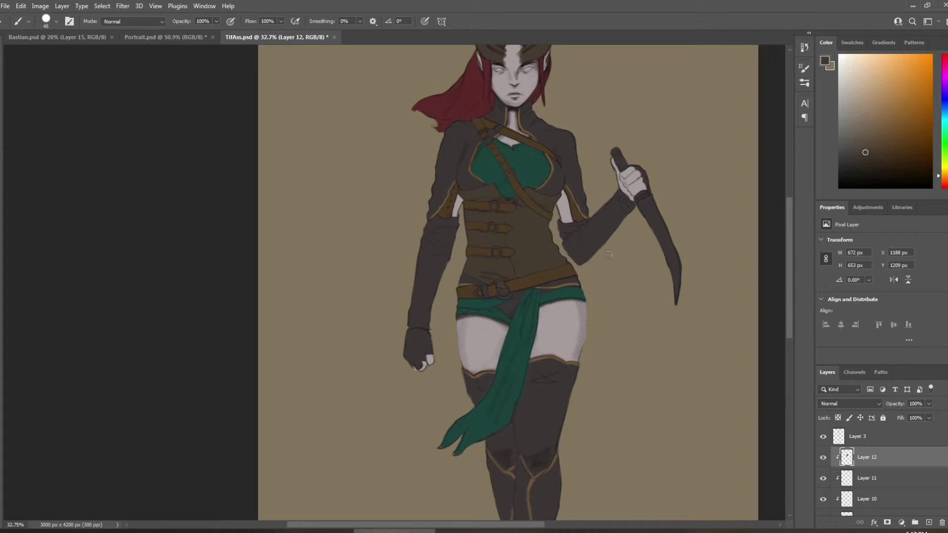
Step: Add a new layer above Layer 12, sample the chest panel's green and paint both forearm sleeves from elbow to wrist
key(ctrl+shift+alt+n)
alt+click(543, 163)
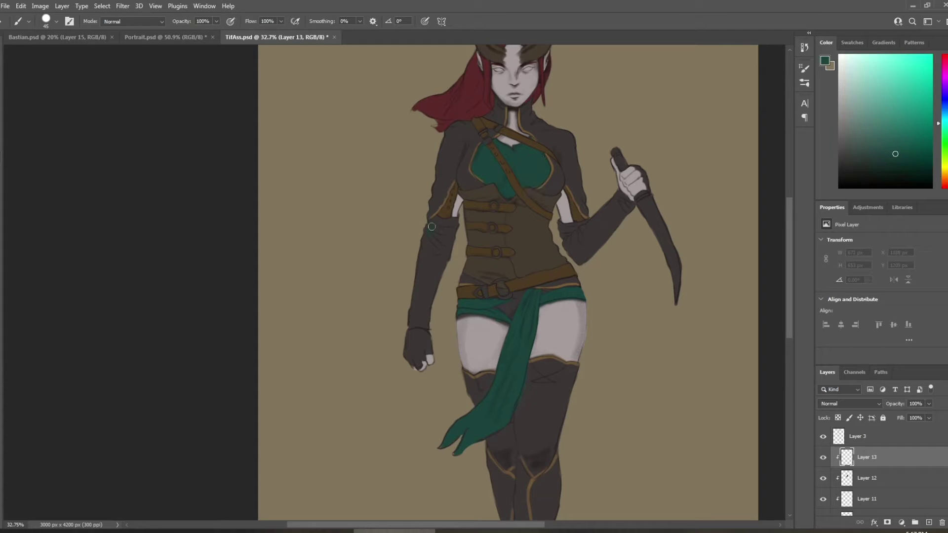
mouse_move(431, 226)
mouse_down()
mouse_move(415, 305)
mouse_move(435, 288)
mouse_move(443, 228)
mouse_move(448, 256)
mouse_move(458, 222)
mouse_move(434, 223)
mouse_move(454, 222)
mouse_up()
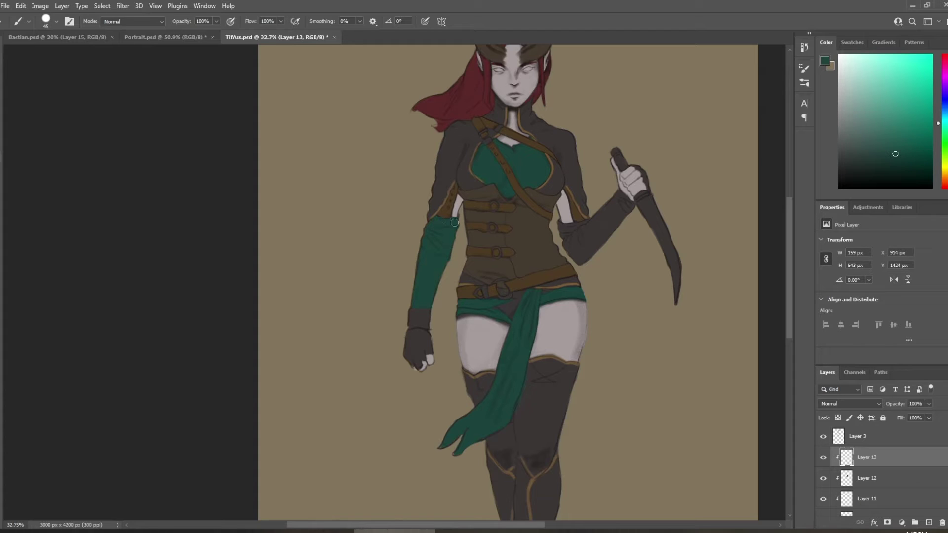
mouse_move(566, 229)
mouse_down()
mouse_move(558, 221)
mouse_move(582, 258)
mouse_move(597, 217)
mouse_move(618, 223)
mouse_move(590, 250)
mouse_up()
scroll(306, 286, down, 3)
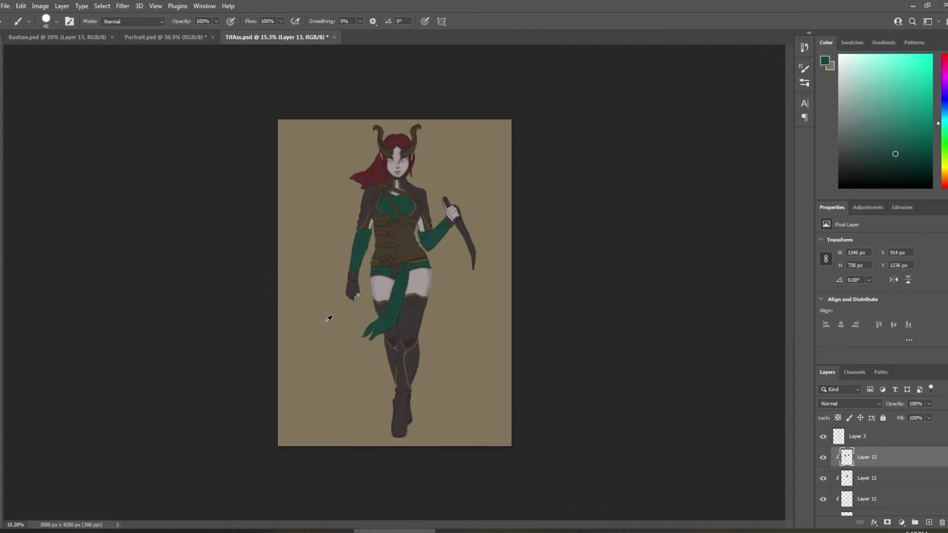
scroll(328, 319, up, 3)
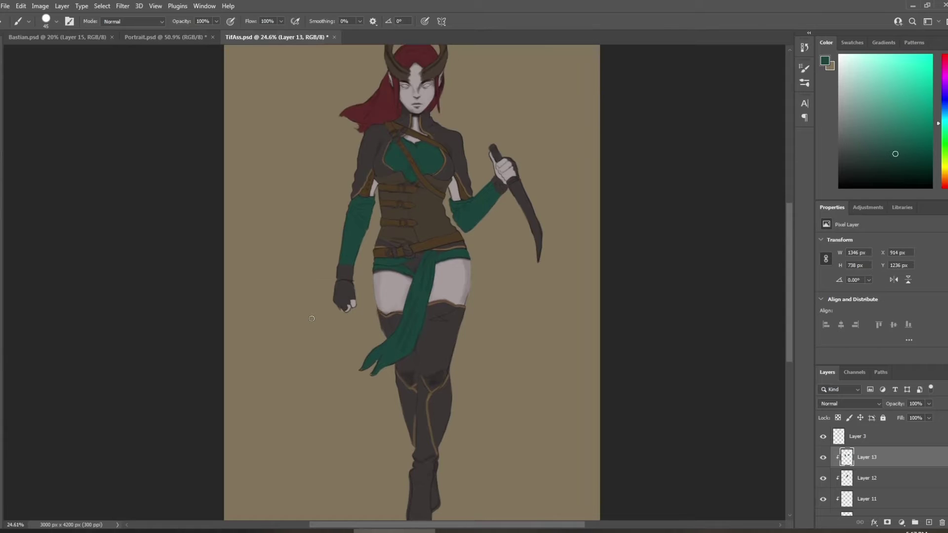
scroll(311, 224, up, 2)
scroll(334, 202, up, 2)
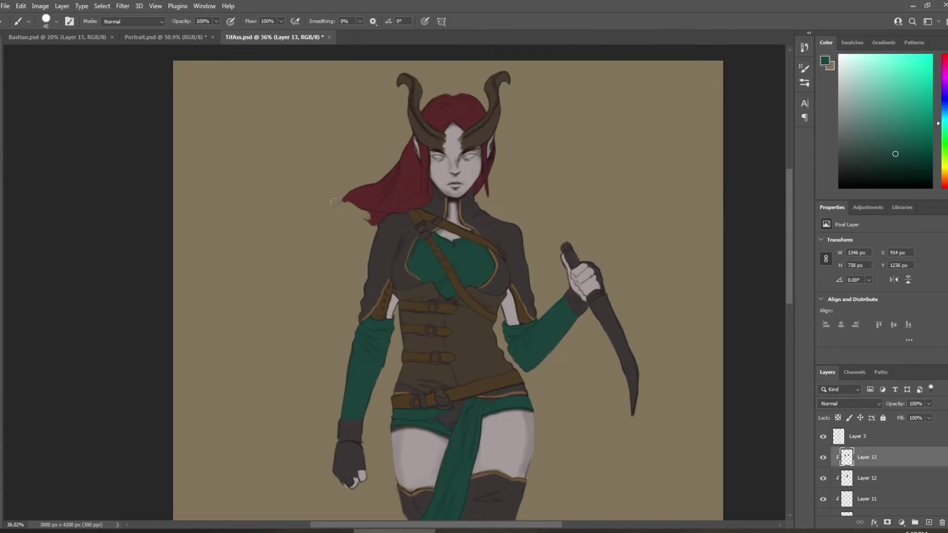
scroll(313, 268, up, 1)
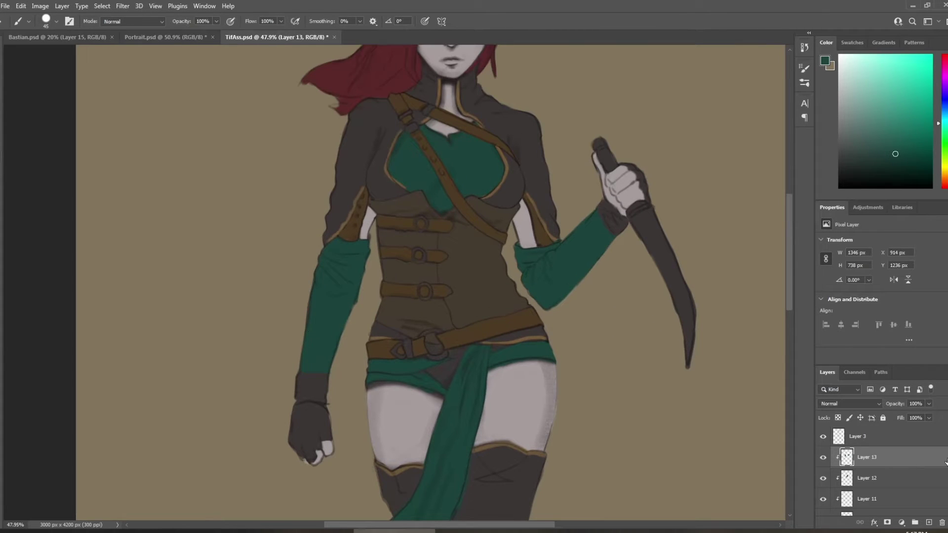
Step: Touch up the raised arm's elbow edge in green on Layer 4 and save the document
scroll(879, 469, down, 3)
scroll(869, 474, down, 2)
click(861, 482)
scroll(414, 229, up, 1)
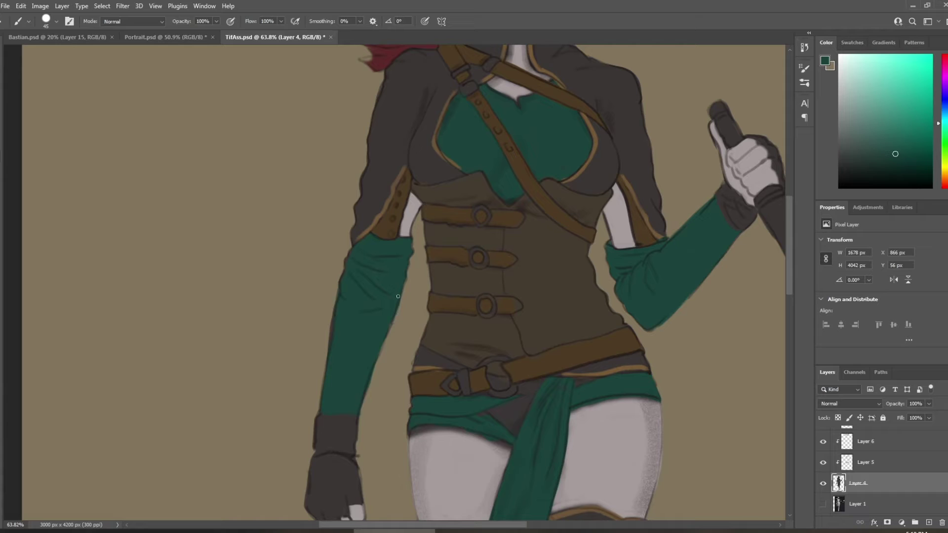
drag(651, 330, 678, 311)
scroll(640, 292, down, 5)
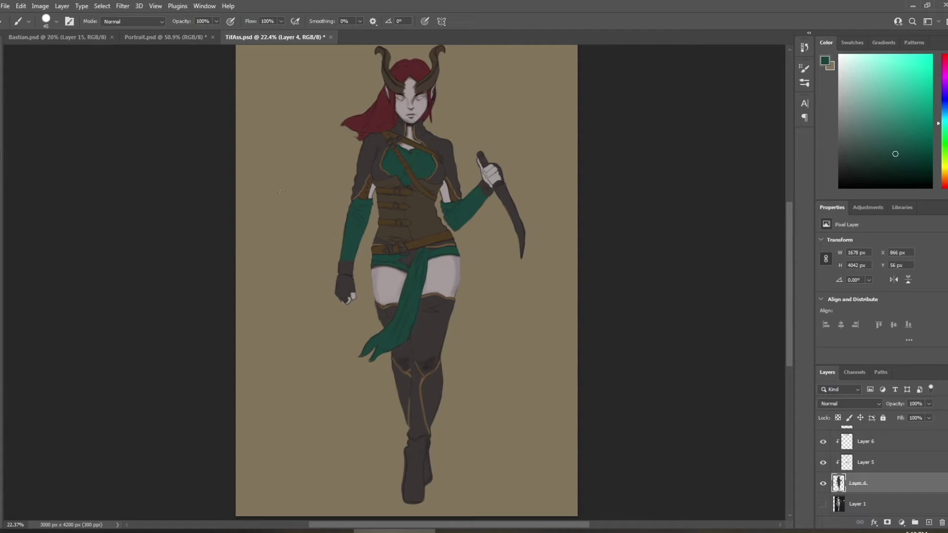
scroll(292, 142, up, 2)
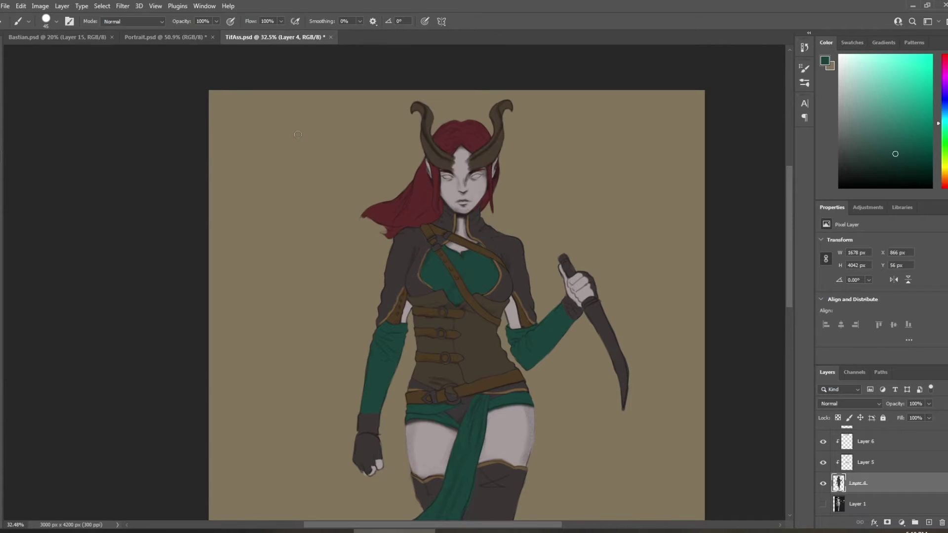
click(5, 6)
click(22, 124)
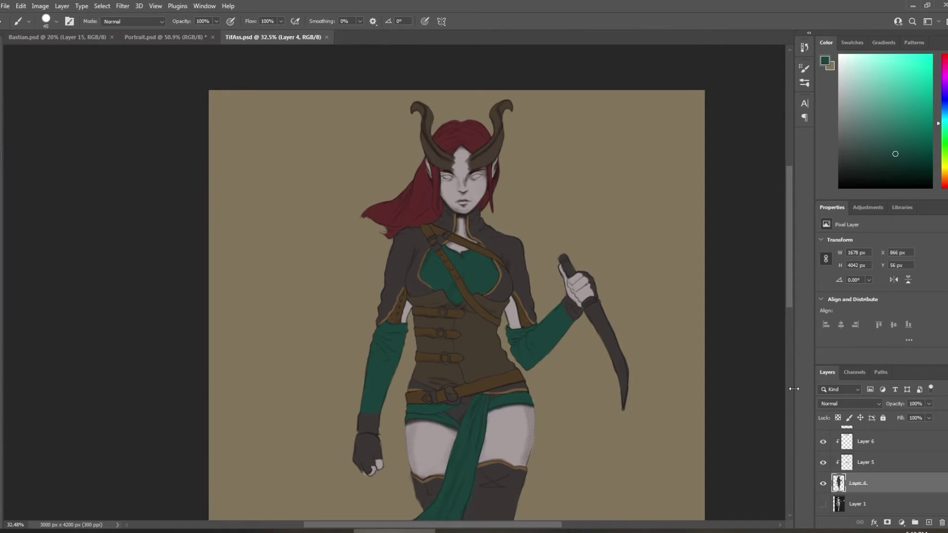
Step: On Layer 7, sample a dark red from the hair and paint soft shadows into the flowing hair, starting with a 35 px brush
scroll(870, 460, up, 2)
click(866, 441)
scroll(539, 206, up, 1)
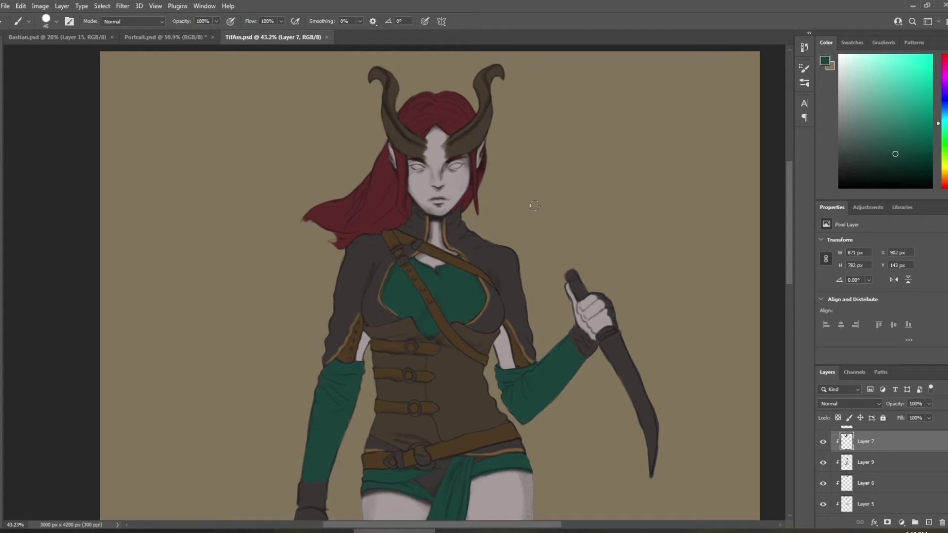
alt+click(381, 174)
key(bracketleft)
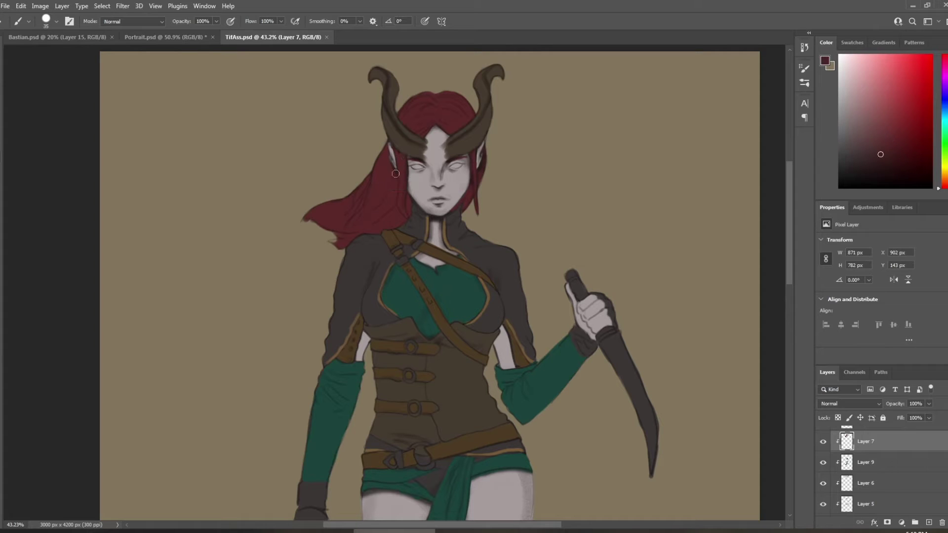
mouse_move(395, 173)
mouse_down()
mouse_move(388, 197)
mouse_move(339, 234)
mouse_move(387, 204)
mouse_move(351, 230)
mouse_up()
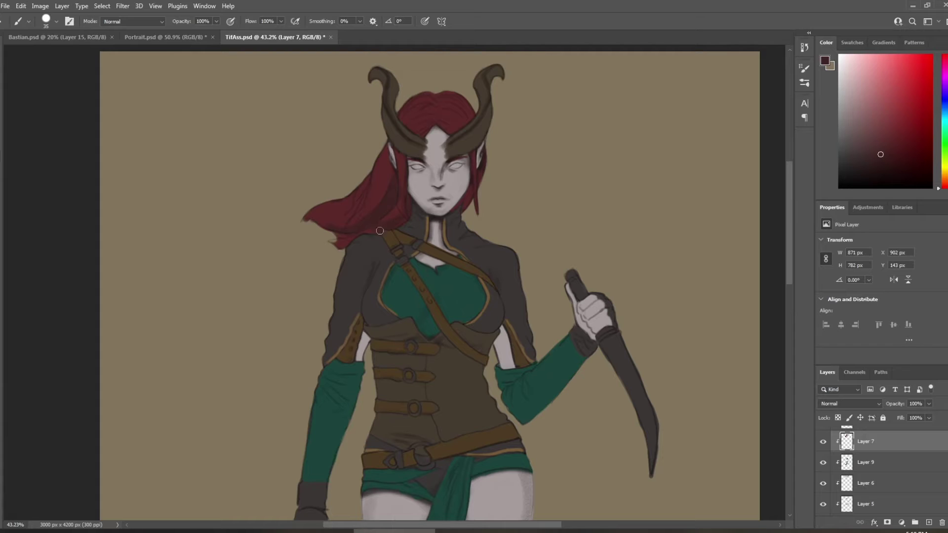
key(bracketleft)
key(bracketleft)
key(bracketleft)
key(bracketleft)
key(bracketright)
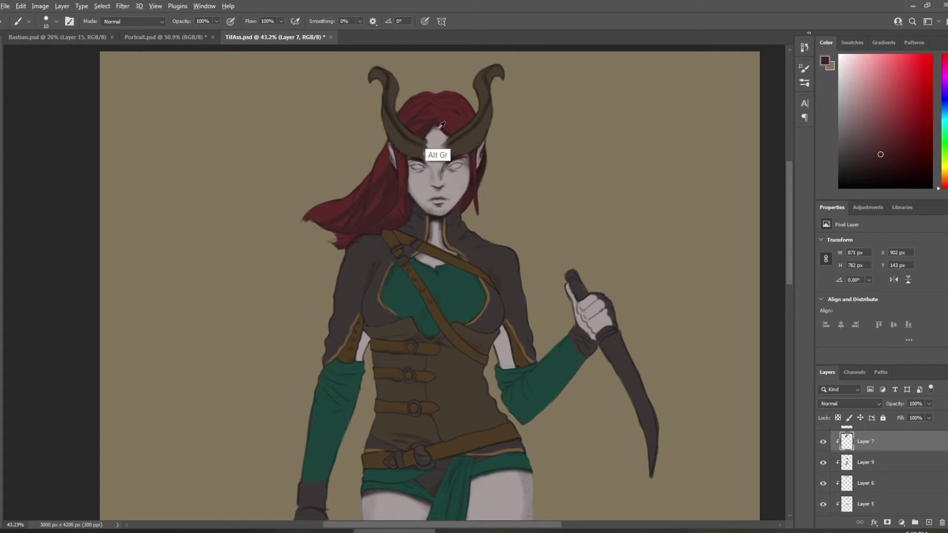
Step: Sample hair reds and paint fine strands through the hair with a brush of about 10 px
alt+click(403, 203)
key(bracketleft)
key(bracketleft)
alt+click(376, 188)
scroll(465, 168, down, 1)
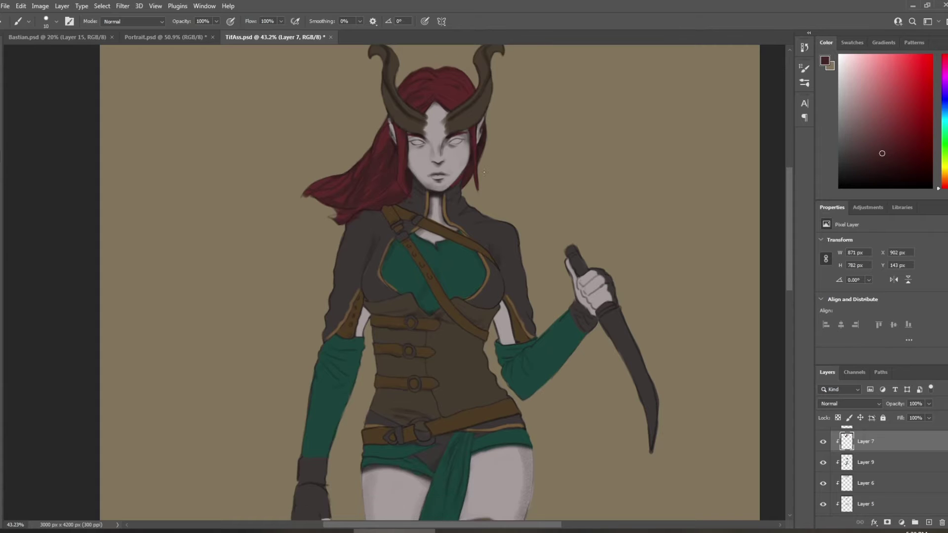
scroll(483, 172, up, 2)
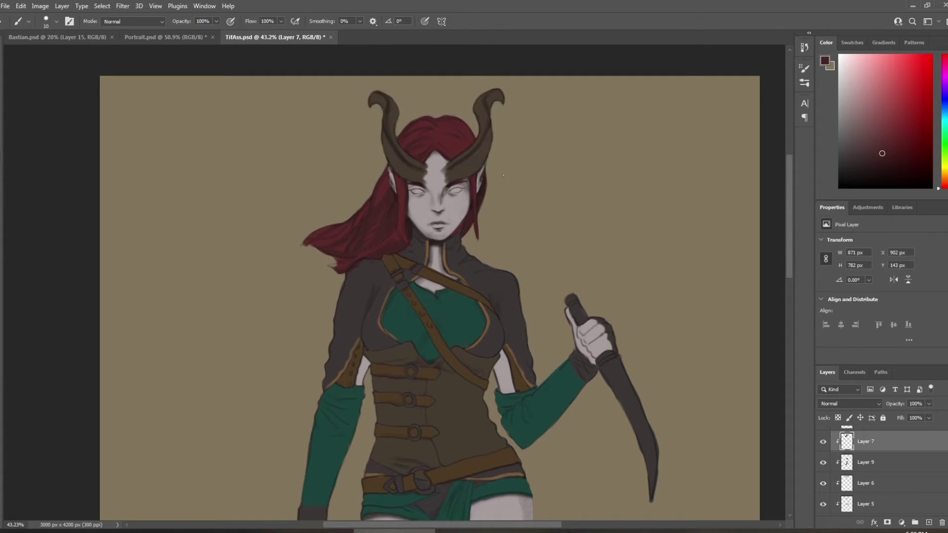
scroll(859, 459, down, 2)
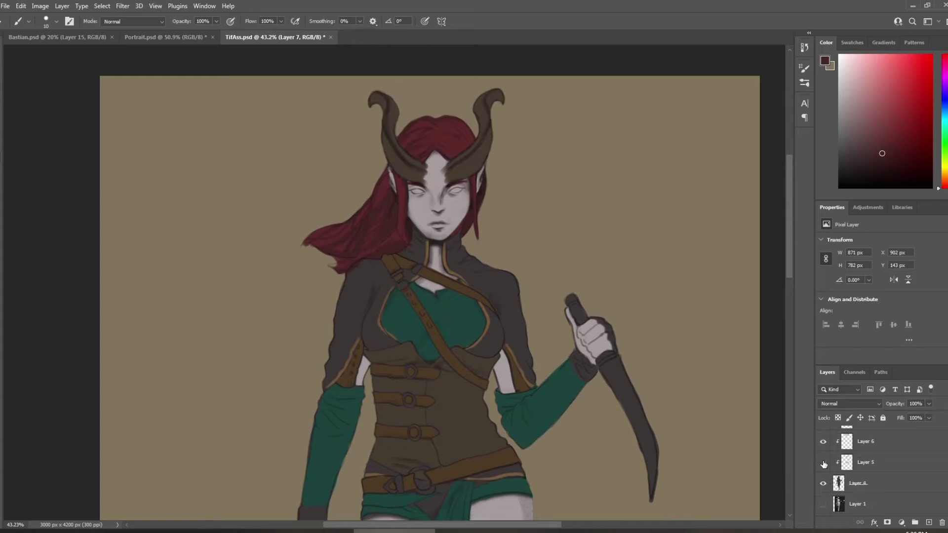
Step: On Layer 6, sample the horns' dark brown and paint ridge lines across both horns with a tapered 30 px brush angled at -44°
click(858, 443)
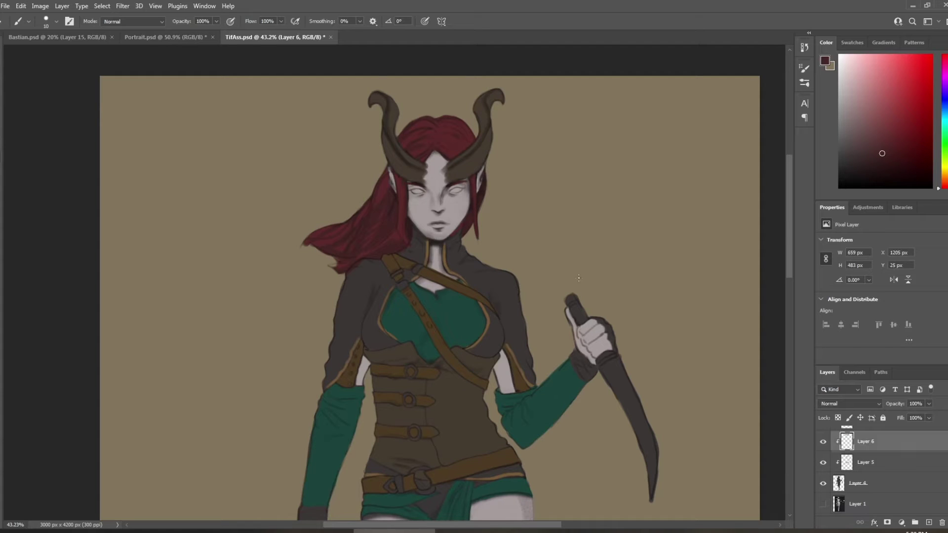
key(bracketright)
alt+click(456, 172)
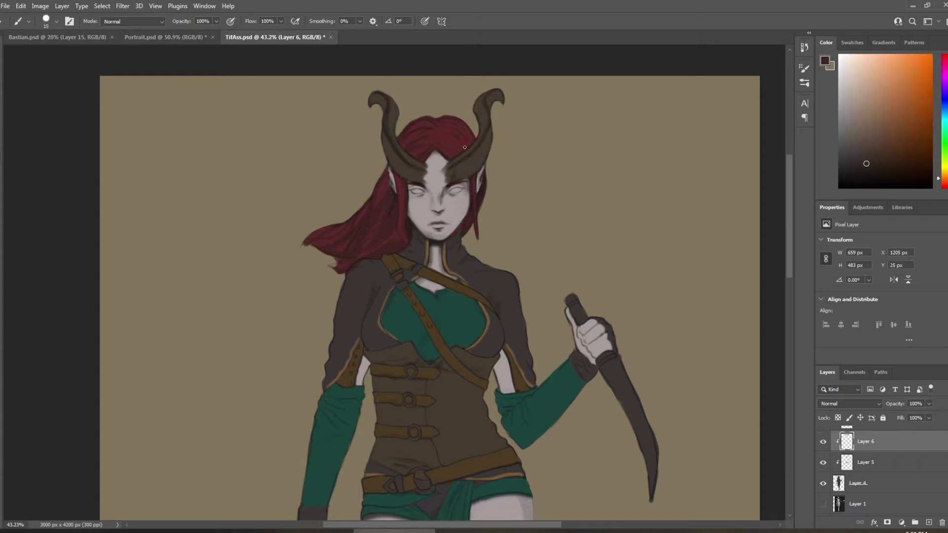
click(49, 18)
click(94, 114)
click(251, 18)
key(bracketleft)
drag(397, 169, 387, 148)
key(bracketleft)
alt+click(448, 183)
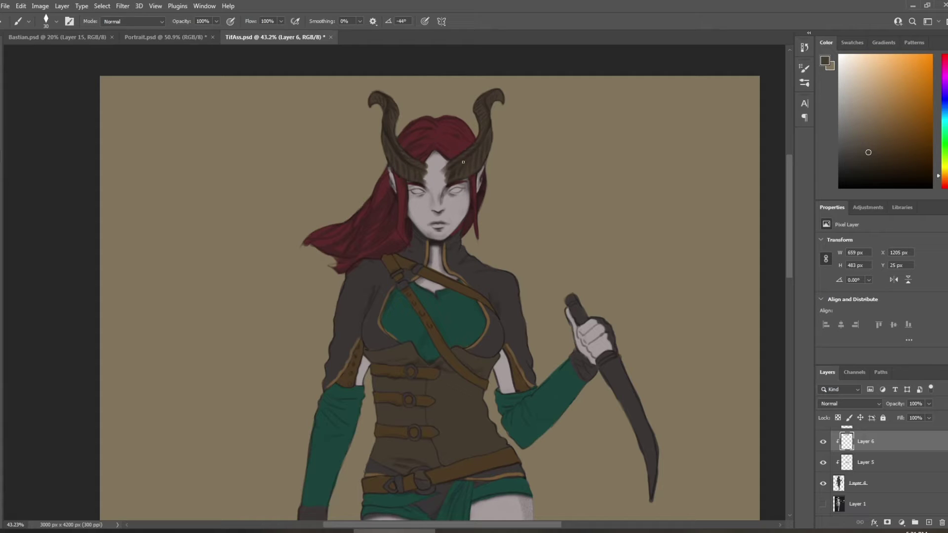
Step: Blend the horn bases into the forehead with sampled horn browns and pale skin tone, using a 45 px brush
alt+click(450, 174)
alt+click(419, 172)
key(bracketright)
key(bracketright)
mouse_move(424, 176)
mouse_down()
mouse_move(426, 156)
mouse_move(447, 167)
mouse_move(446, 183)
mouse_move(452, 162)
mouse_move(426, 186)
mouse_up()
alt+click(430, 176)
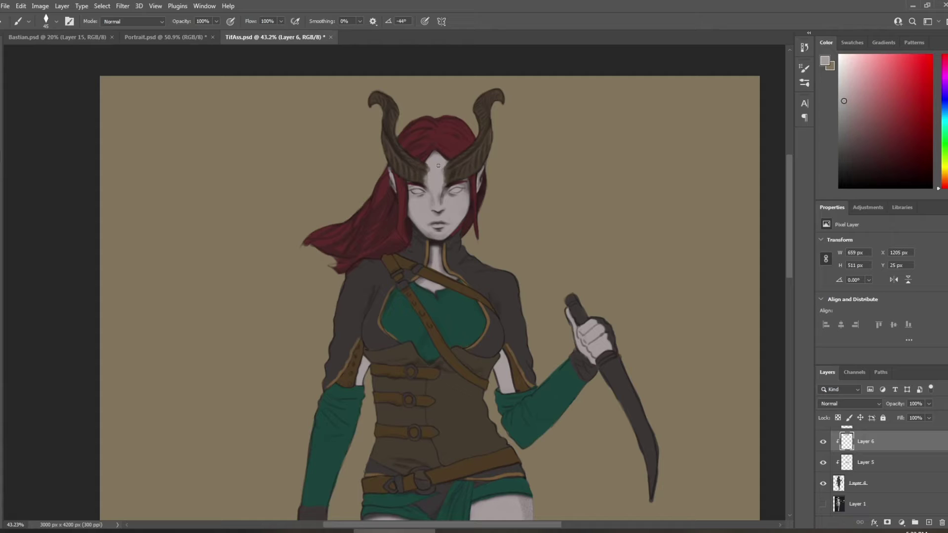
alt+click(428, 180)
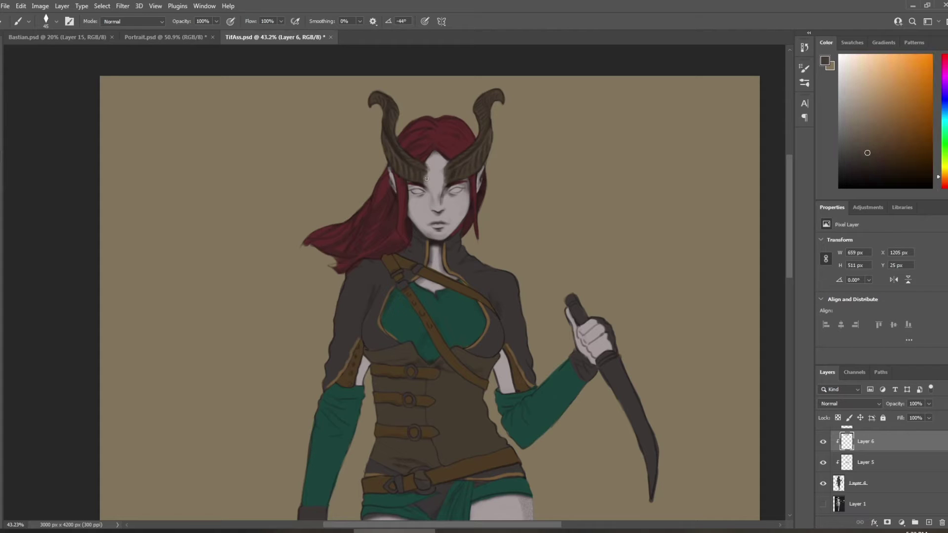
mouse_move(427, 178)
mouse_down()
mouse_move(447, 176)
mouse_move(425, 180)
mouse_move(452, 166)
mouse_move(448, 175)
mouse_move(479, 120)
mouse_move(446, 179)
mouse_up()
alt+click(434, 183)
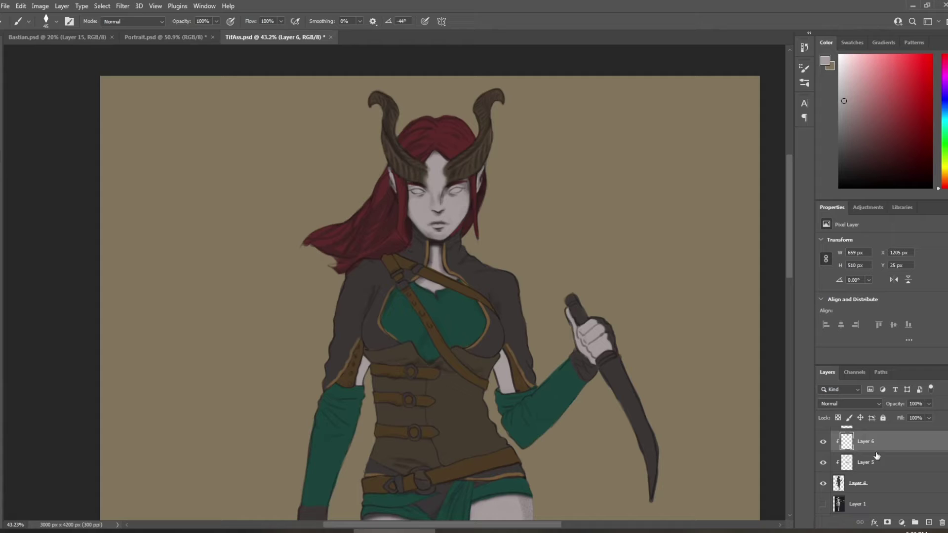
Step: Sample the horn's brown and refine the shading of the horns with a 35 px brush
scroll(930, 491, up, 3)
scroll(933, 456, down, 1)
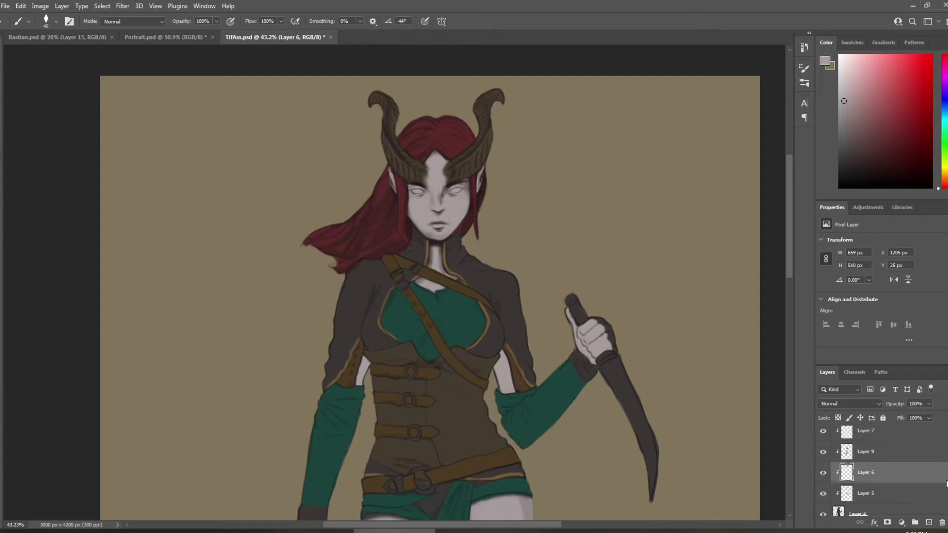
drag(470, 168, 481, 147)
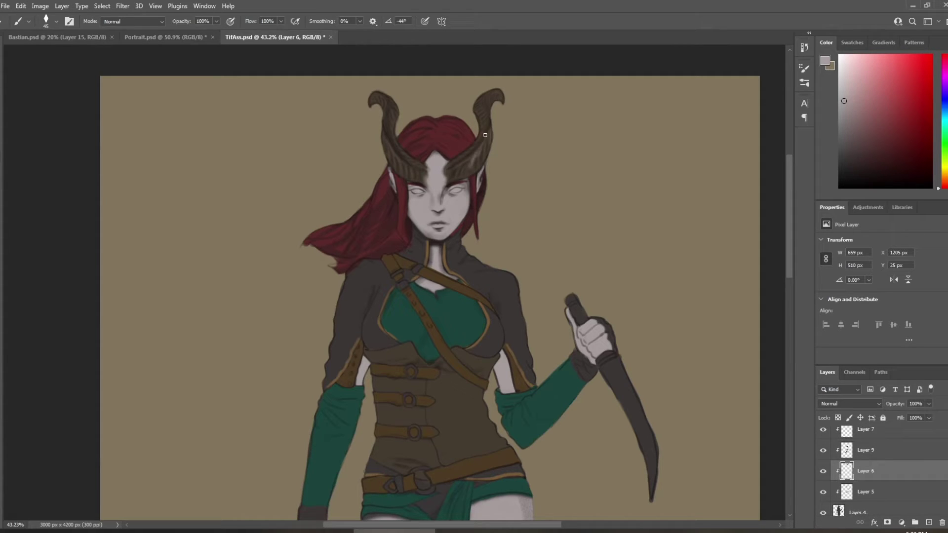
key(ctrl+z)
alt+click(479, 157)
key(bracketleft)
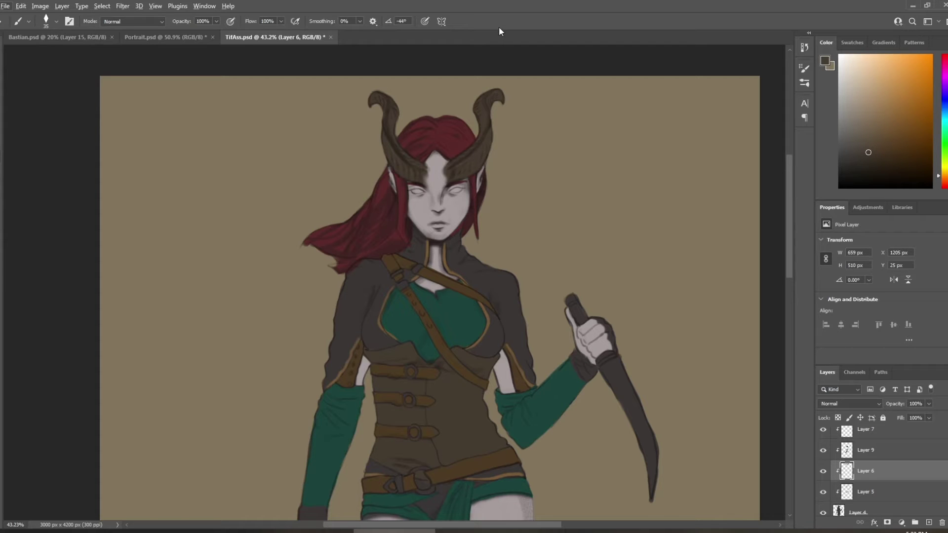
Step: Compare the painting with and without the line art by toggling Layer 3's visibility
scroll(879, 469, up, 5)
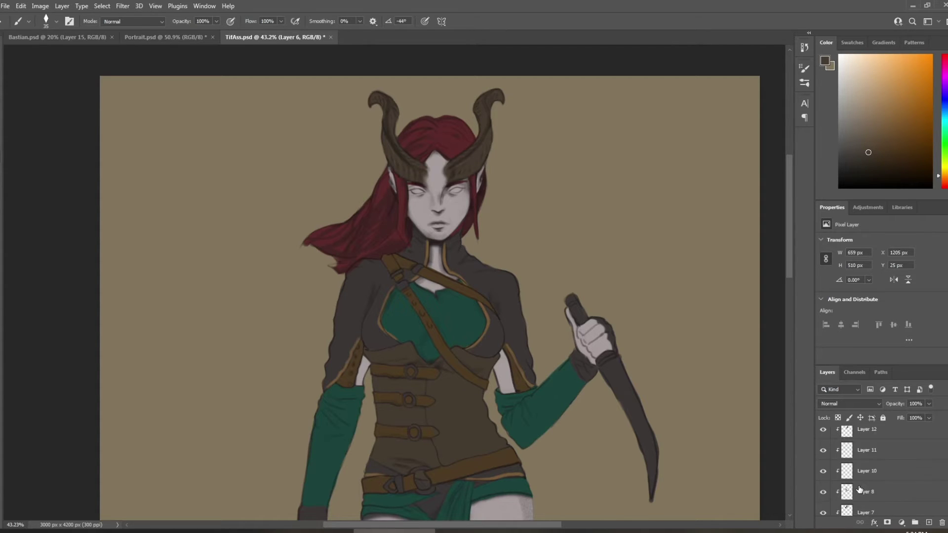
click(822, 437)
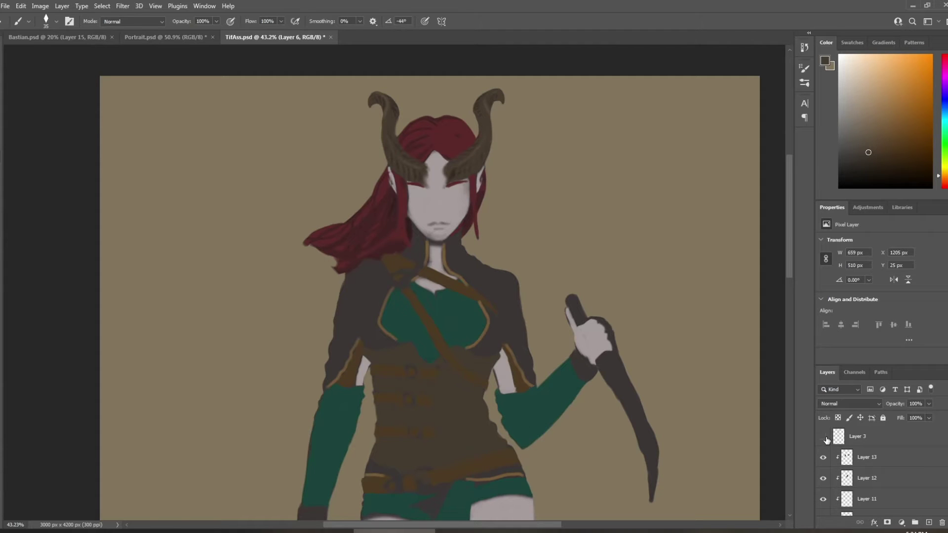
click(824, 437)
click(824, 437)
click(824, 437)
click(824, 437)
scroll(859, 450, down, 3)
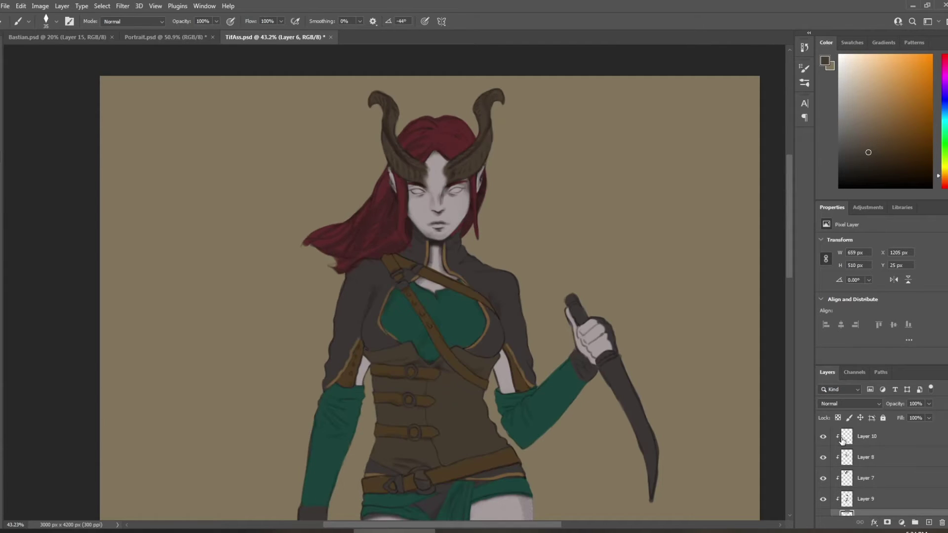
Step: Add a clipped layer above Layer 5, sample a very dark red and shade the skin under the brows with a 45 px brush
scroll(869, 458, down, 1)
click(884, 498)
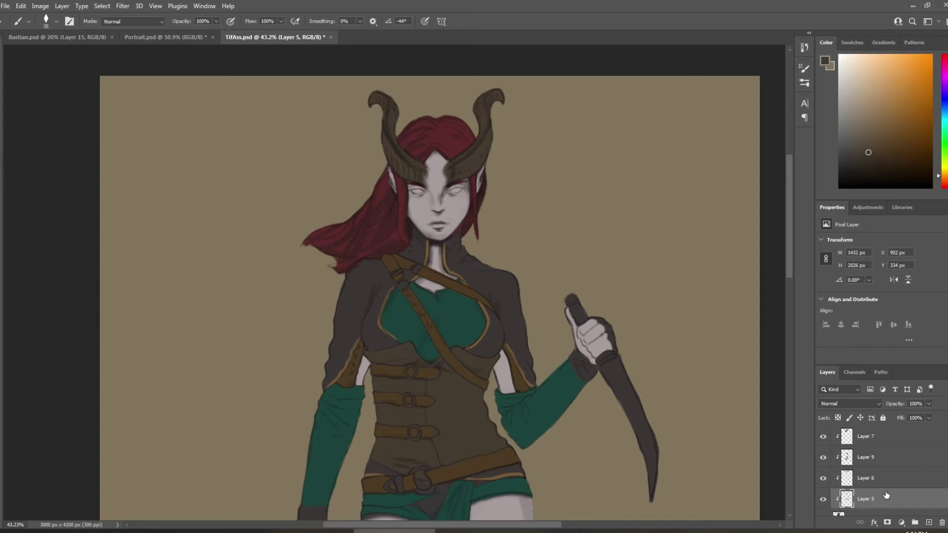
click(929, 522)
scroll(455, 207, up, 1)
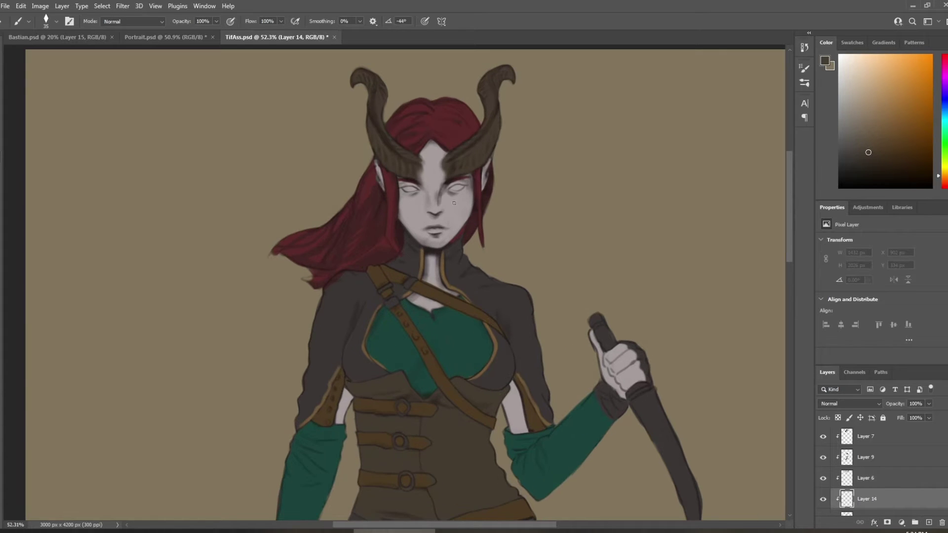
alt+click(400, 217)
drag(397, 220, 394, 224)
key(])
key(])
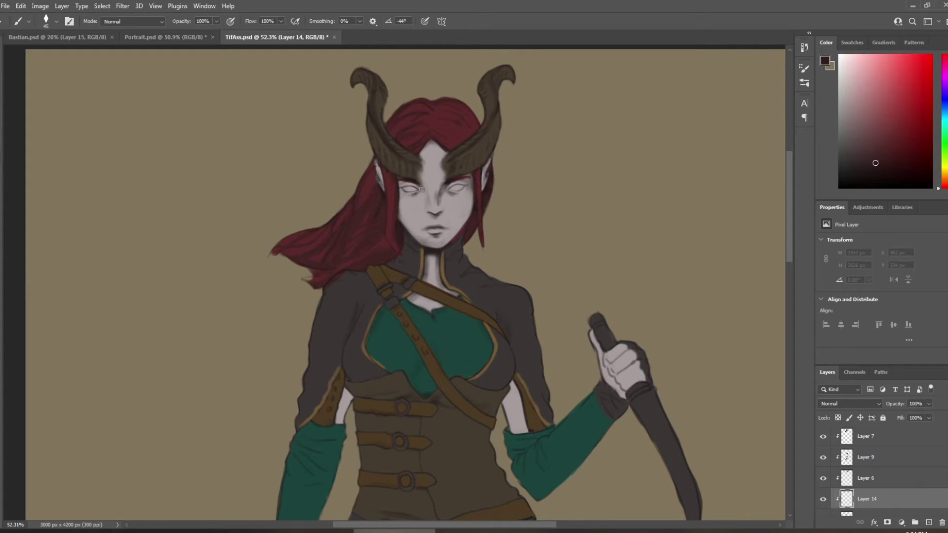
drag(406, 184, 464, 176)
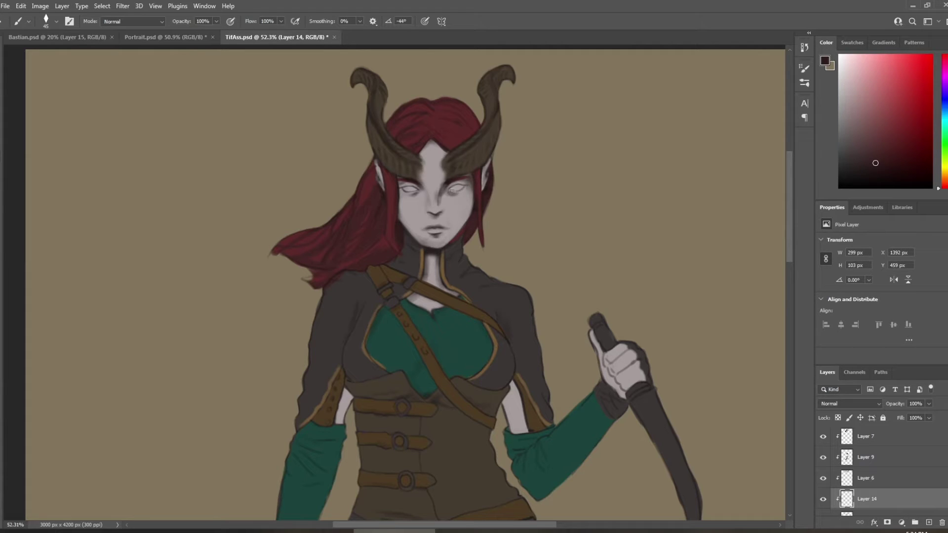
Step: Shade the cheeks, jaw and hairline of the forehead with the dark red, varying the brush size to about 90 px
drag(451, 191, 413, 235)
key(bracketright)
key(bracketright)
key(bracketright)
key(bracketright)
key(bracketright)
key(bracketright)
drag(466, 203, 452, 233)
drag(428, 145, 423, 155)
key(bracketleft)
key(bracketleft)
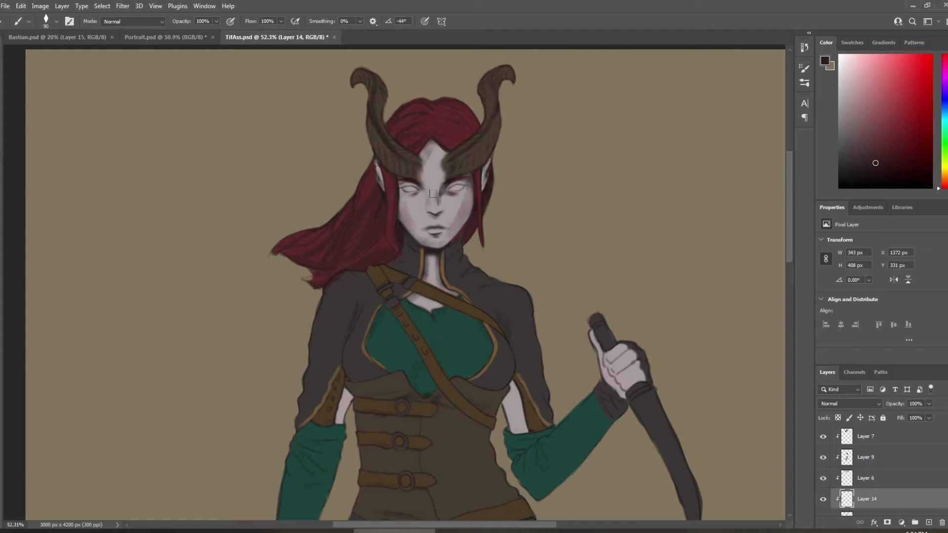
Step: Sample the shaded skin, deepen the shadows around the eye and nose, and pick darker greys for the face
alt+click(444, 237)
drag(464, 198, 467, 191)
drag(444, 197, 457, 193)
click(845, 129)
click(846, 143)
Step: Shade the ears and brow area with sampled dark red, and soften the face with sampled pale skin at 70 px
alt+click(387, 187)
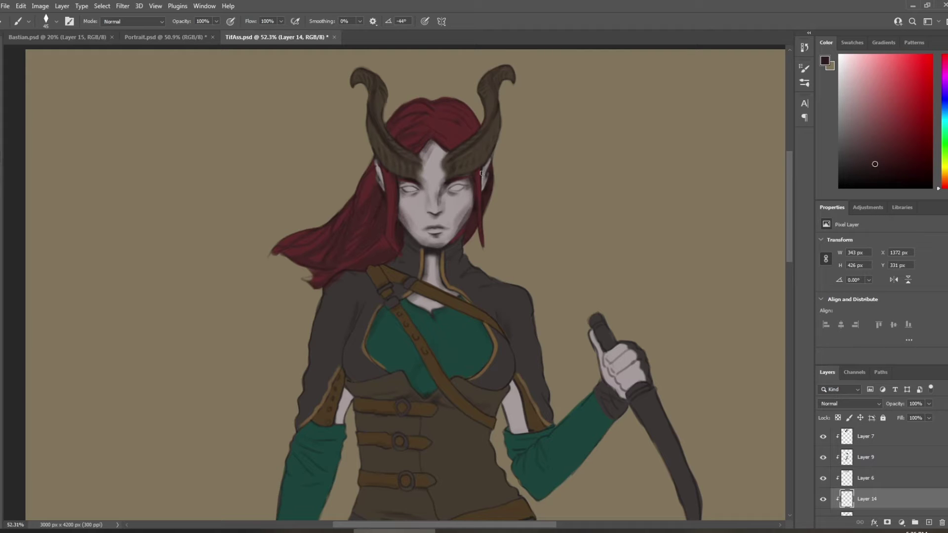
drag(482, 173, 484, 196)
mouse_move(379, 168)
mouse_down()
mouse_move(383, 191)
mouse_move(446, 180)
mouse_up()
scroll(408, 213, down, 1)
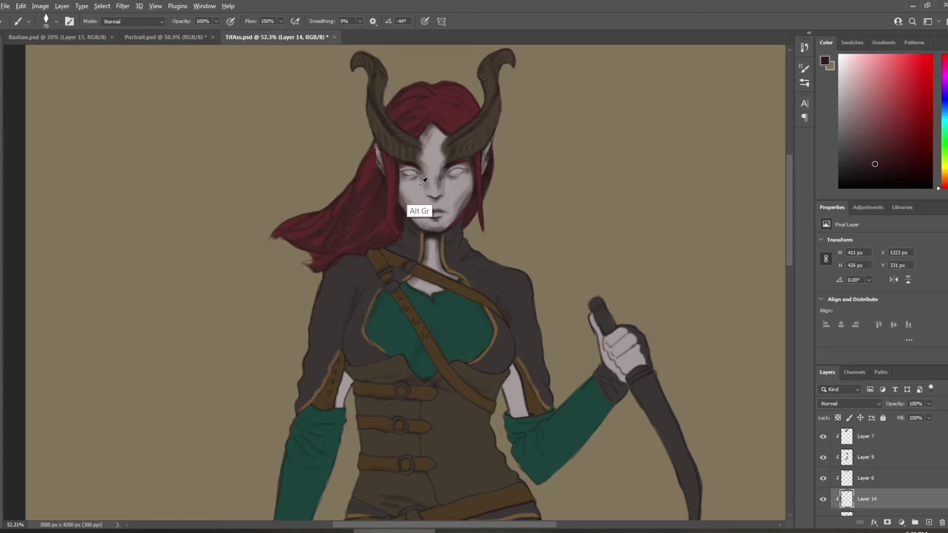
alt+click(423, 184)
key(bracketright)
key(bracketright)
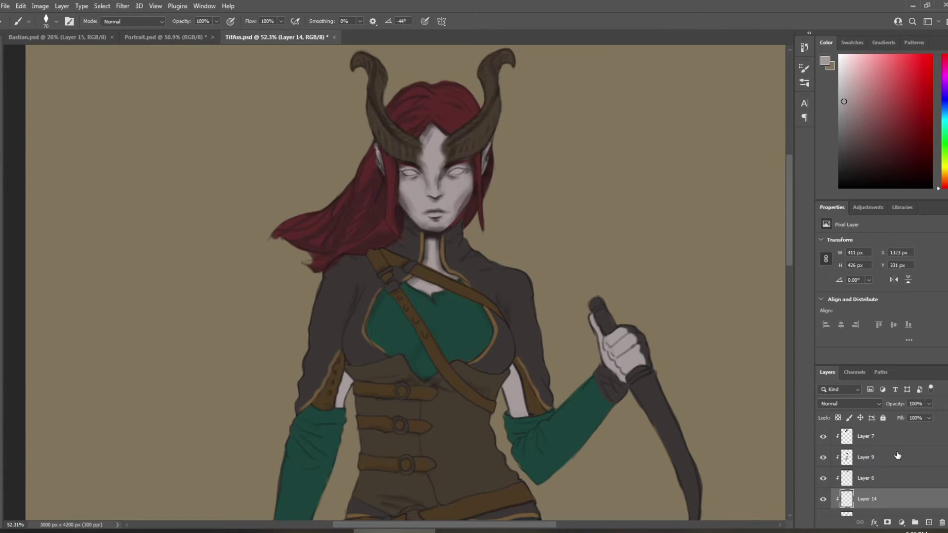
Step: Sample a near-black tone below the chin and shade the fingers and back of the hand gripping the dagger
scroll(468, 278, down, 2)
scroll(470, 277, down, 3)
scroll(286, 266, up, 4)
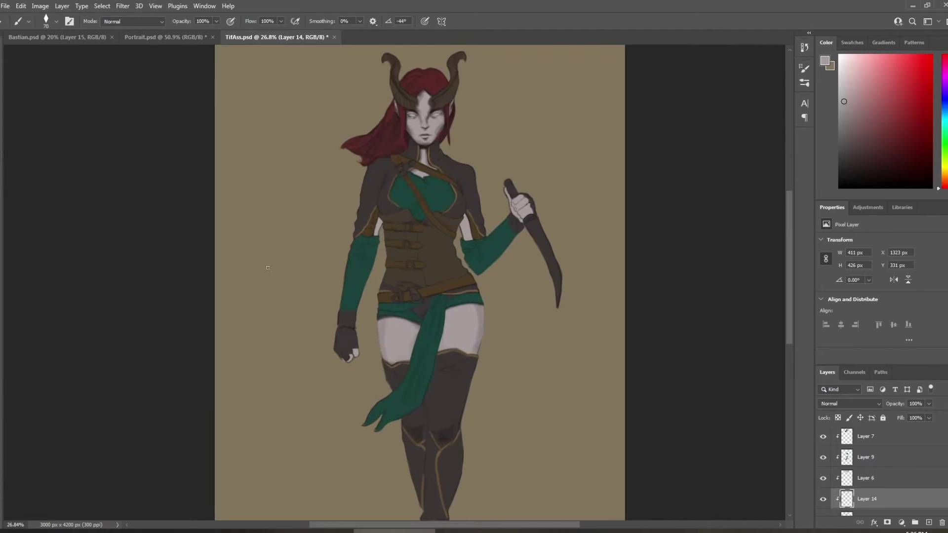
scroll(552, 249, up, 3)
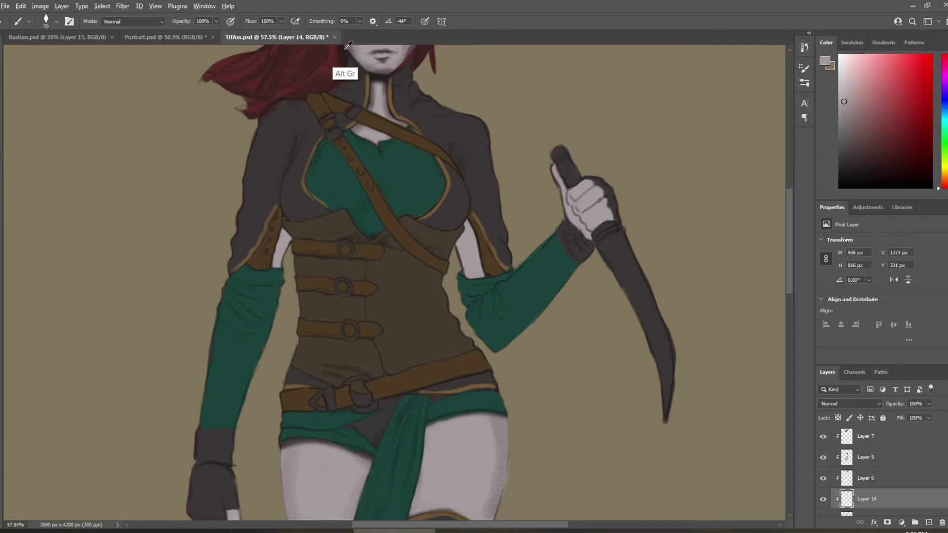
alt+click(374, 74)
key([)
key([)
key([)
key([)
key([)
mouse_move(594, 186)
mouse_down()
mouse_move(576, 201)
mouse_move(595, 202)
mouse_move(588, 209)
mouse_up()
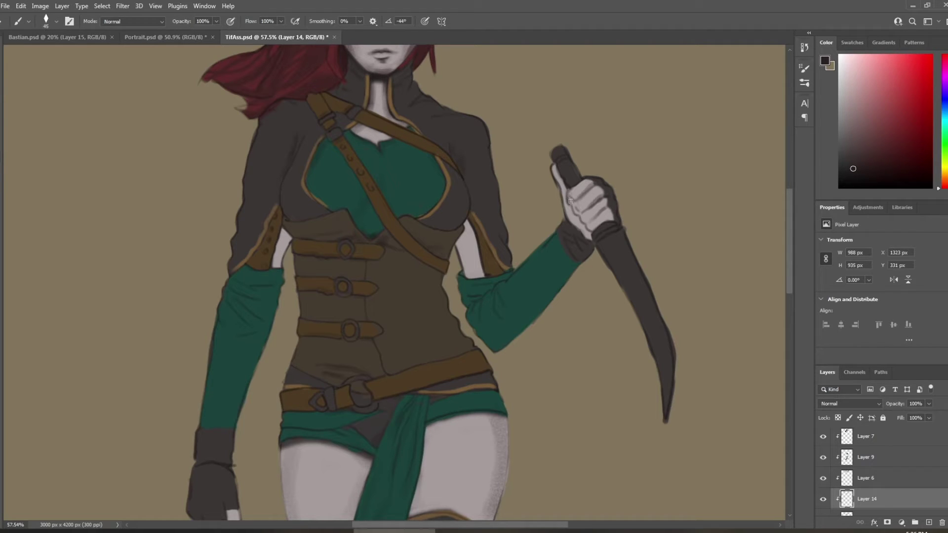
mouse_move(570, 201)
mouse_down()
mouse_move(594, 225)
mouse_move(598, 190)
mouse_move(584, 211)
mouse_move(597, 228)
mouse_move(595, 192)
mouse_move(576, 204)
mouse_move(571, 189)
mouse_move(587, 194)
mouse_move(589, 227)
mouse_up()
drag(562, 178, 590, 235)
Step: Shade the exposed skin on both upper arms with the near-black tone and a 40 px brush
key([)
mouse_move(468, 223)
mouse_down()
mouse_move(461, 238)
mouse_move(474, 236)
mouse_move(483, 276)
mouse_up()
drag(282, 232, 277, 254)
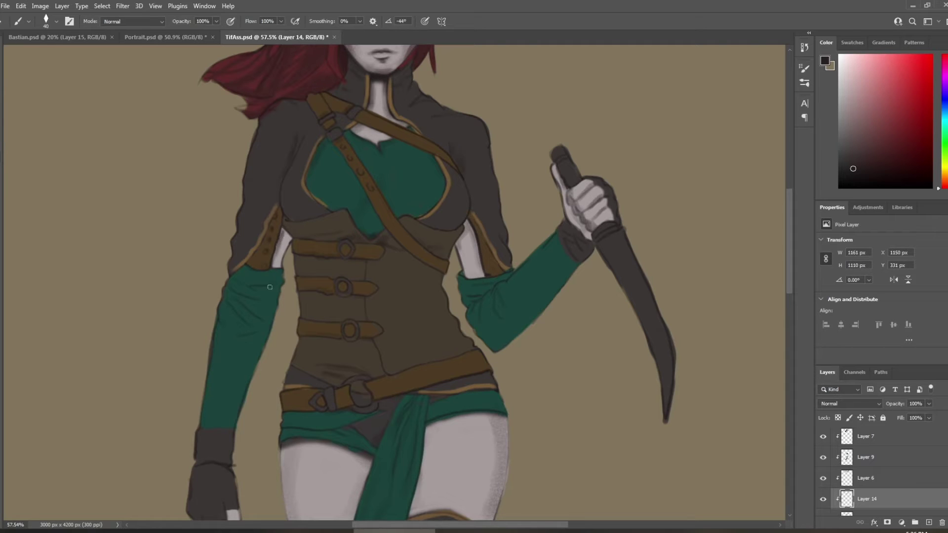
Step: Shade the outer edges of both thighs with the near-black tone and a 150 px brush, undoing the last excess strokes
scroll(366, 182, down, 6)
scroll(235, 283, up, 1)
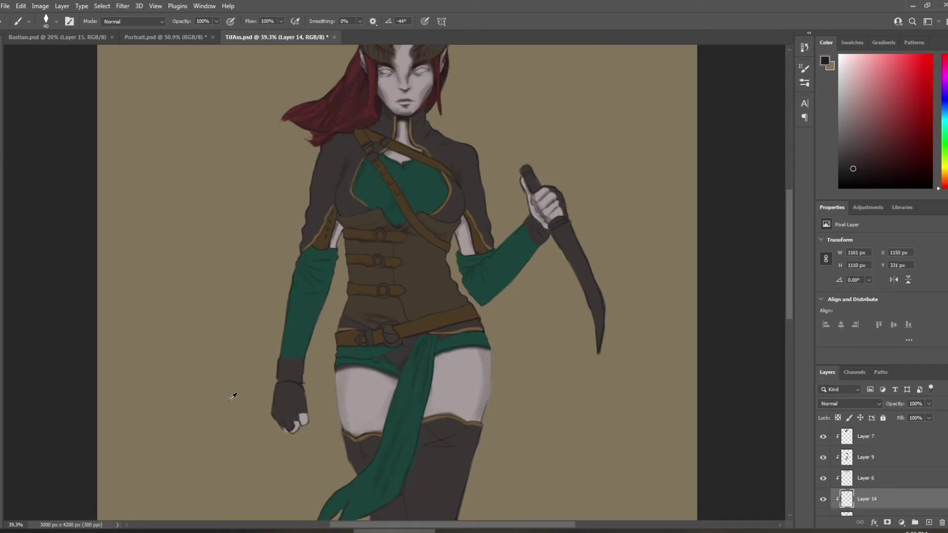
key(bracketright)
key(bracketright)
key(bracketright)
key(bracketright)
key(bracketright)
key(bracketright)
key(bracketright)
key(bracketright)
drag(338, 375, 343, 421)
drag(493, 351, 485, 408)
key(ctrl+z)
key(ctrl+z)
key(ctrl+z)
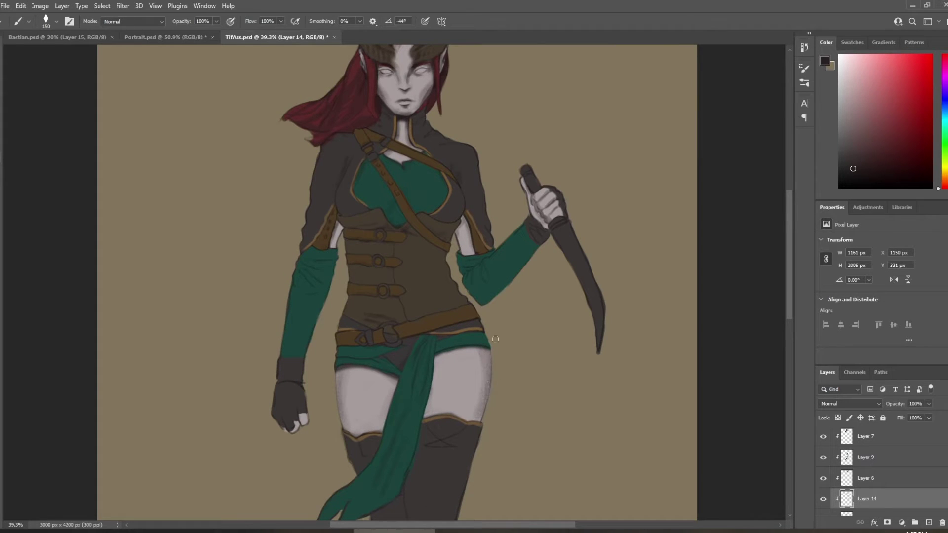
scroll(315, 226, up, 2)
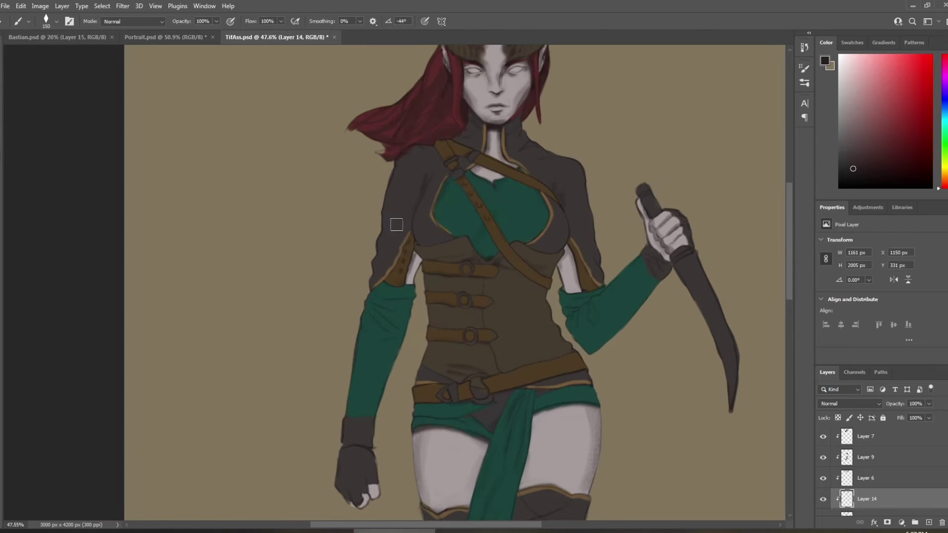
Step: On Layer 9, shade the lower centre of the green top with a 100 px brush and sample the green to soften it
key(bracketleft)
key(bracketleft)
scroll(923, 463, up, 2)
scroll(889, 469, down, 1)
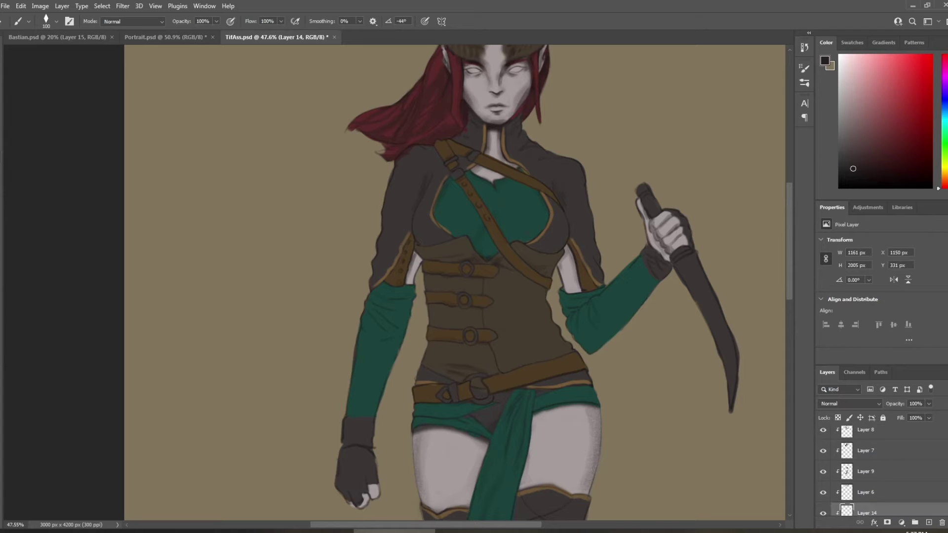
click(889, 469)
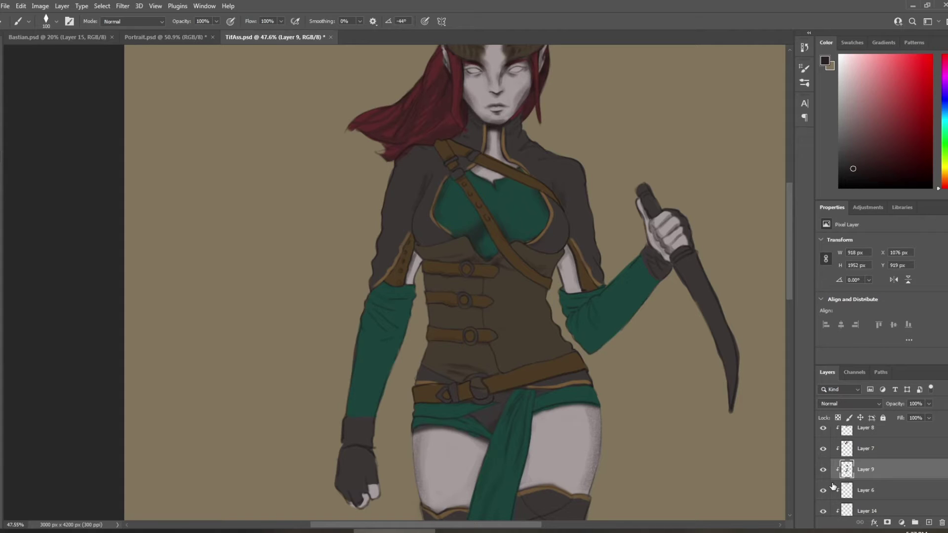
alt+click(456, 229)
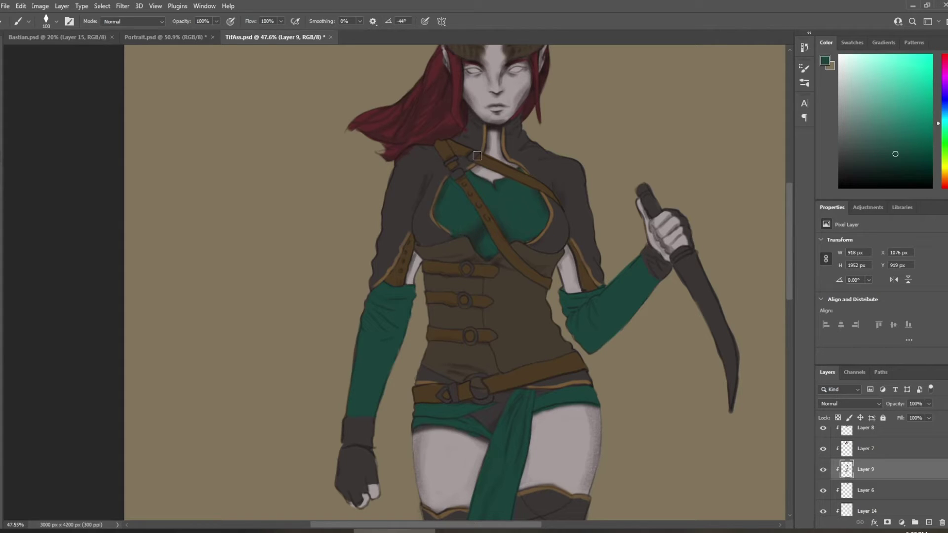
scroll(612, 171, down, 3)
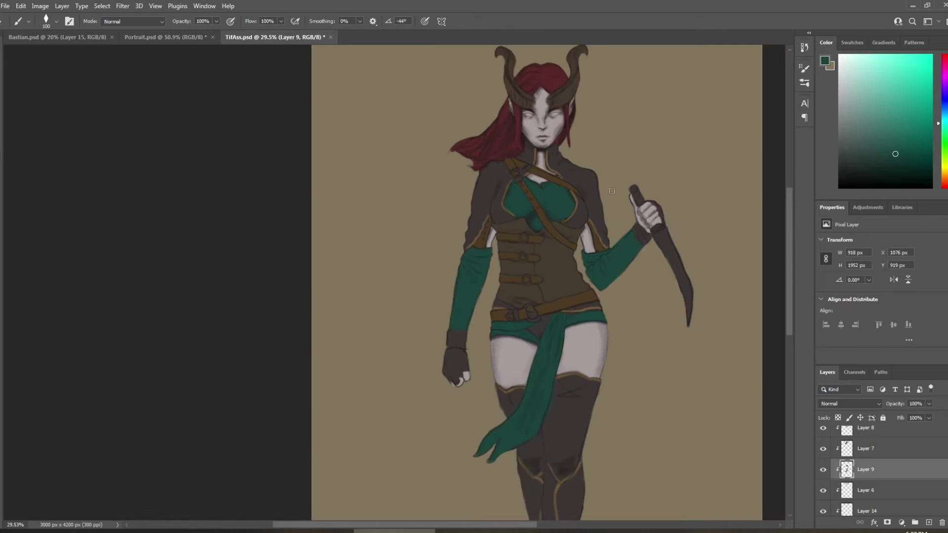
Step: Sample a near-black tone and deepen the shading on the green top around the chest straps with a 90 px brush
scroll(612, 193, down, 2)
scroll(623, 249, up, 1)
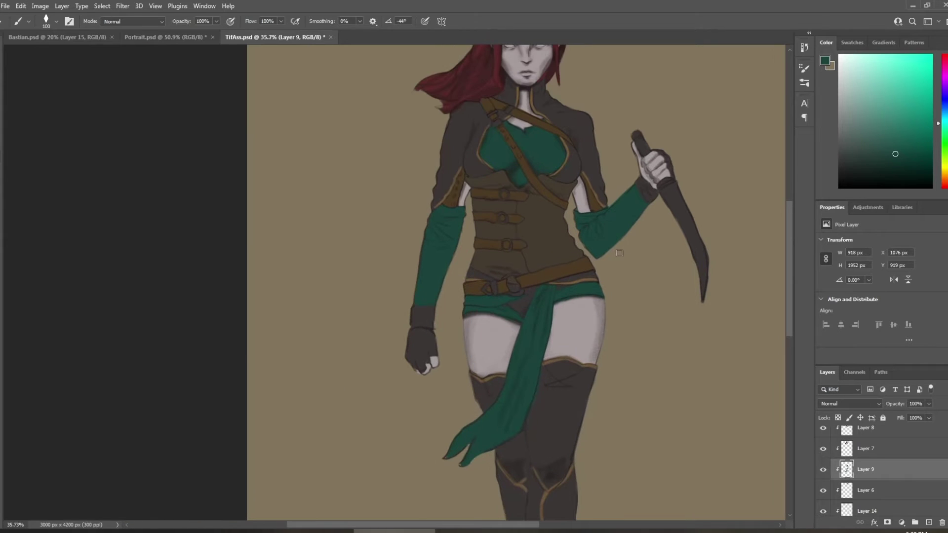
alt+click(519, 117)
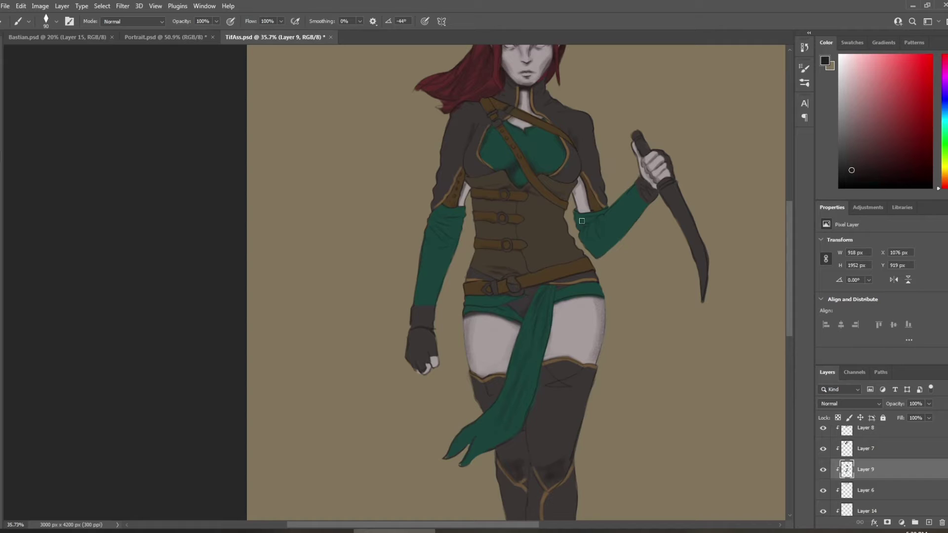
key(bracketleft)
alt+click(521, 112)
Step: On Layer 13, shade the upper folds of both green sleeves with the near-black tone and a 70 px brush
scroll(846, 471, up, 2)
scroll(867, 469, up, 2)
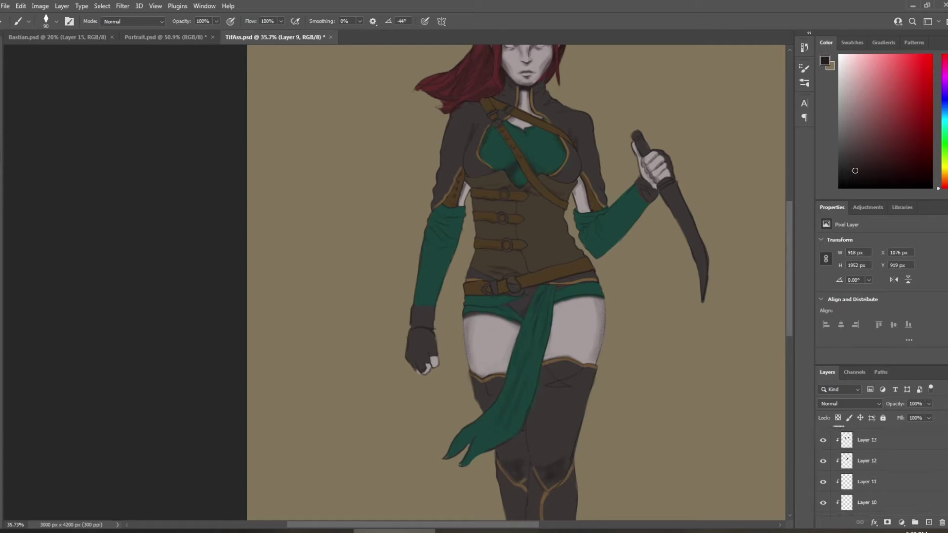
click(867, 439)
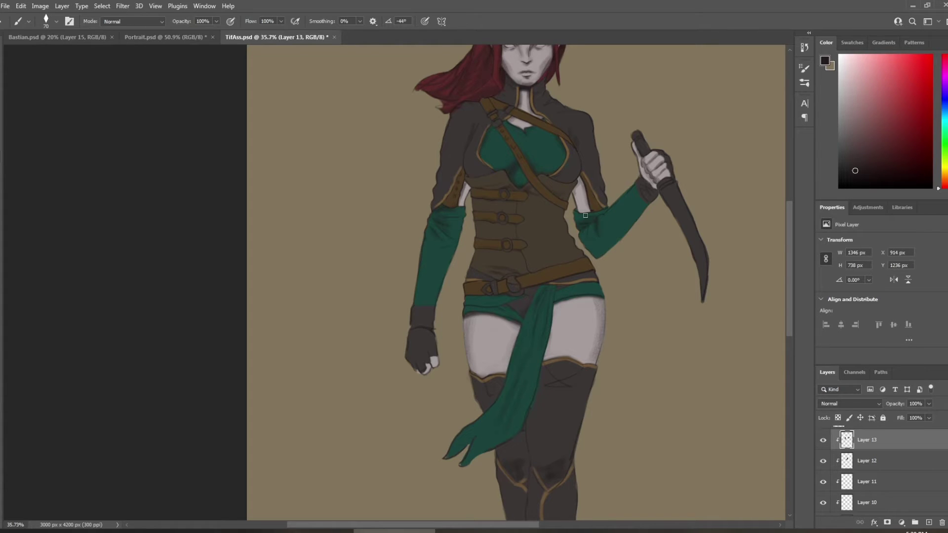
key(ctrl+0)
scroll(249, 288, up, 2)
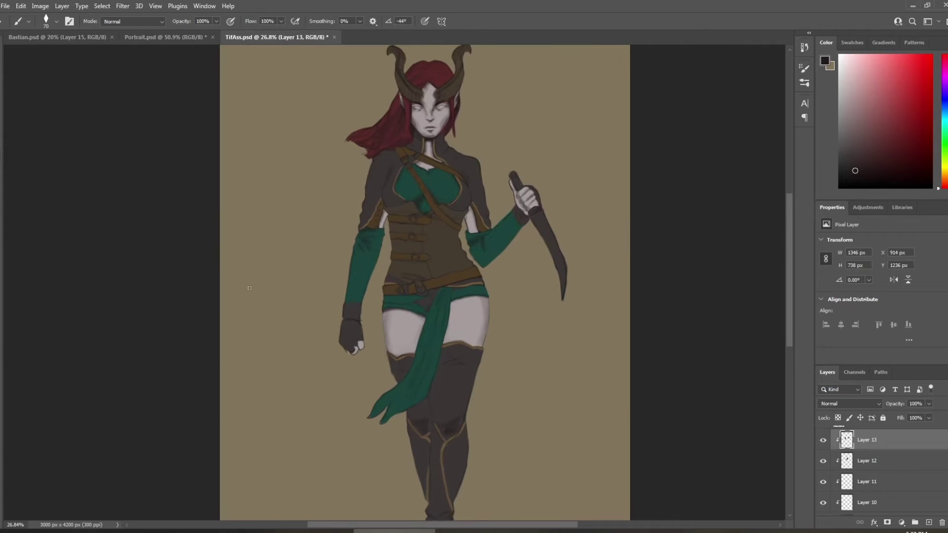
drag(357, 350, 354, 297)
Step: On Layer 9, shade the folds of the green shorts and hanging sash at 40 px, sampling dark and base green to blend
scroll(847, 460, down, 2)
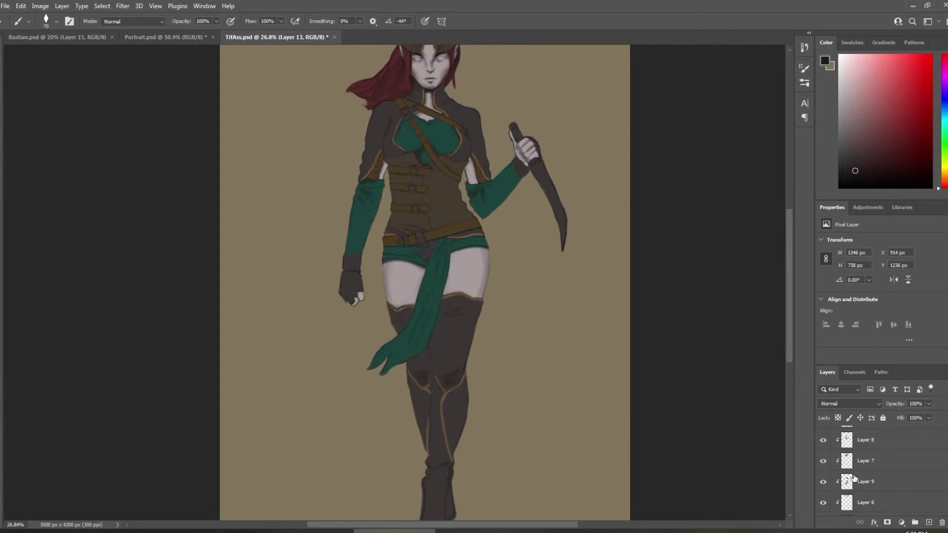
click(853, 480)
scroll(350, 330, up, 3)
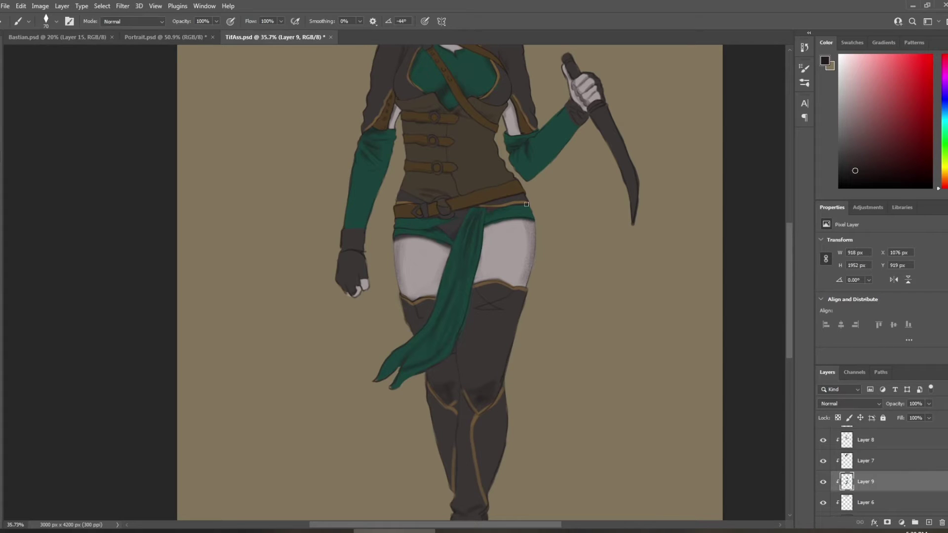
key(bracketleft)
key(bracketleft)
alt+click(425, 231)
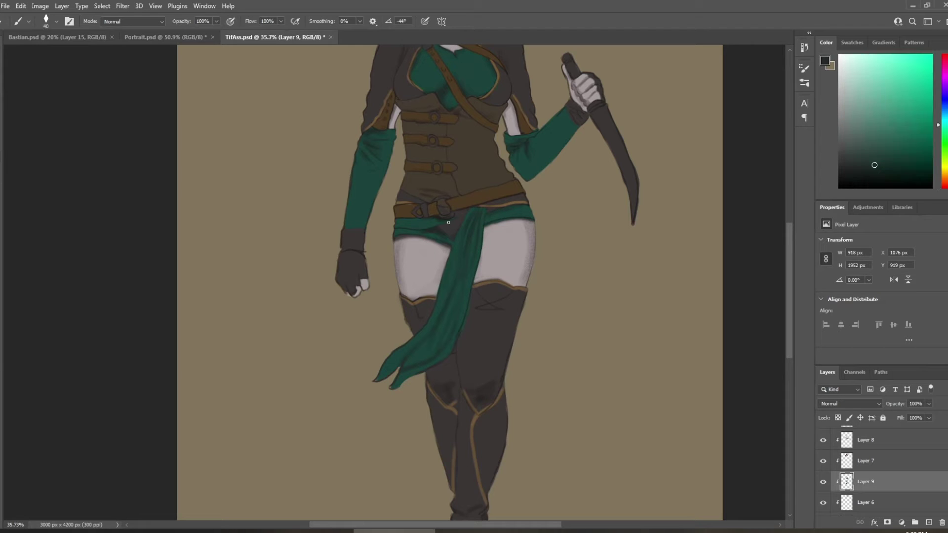
alt+click(435, 231)
scroll(438, 212, up, 5)
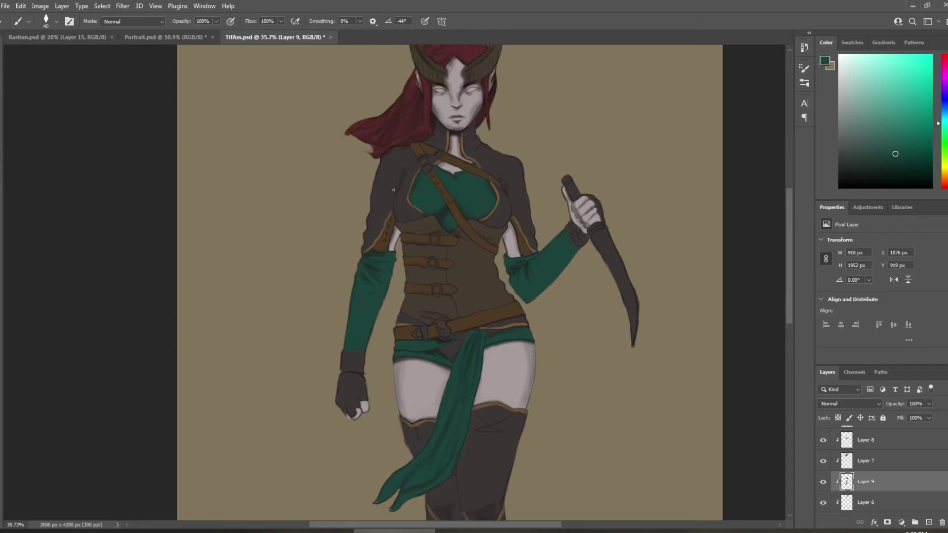
scroll(441, 199, up, 3)
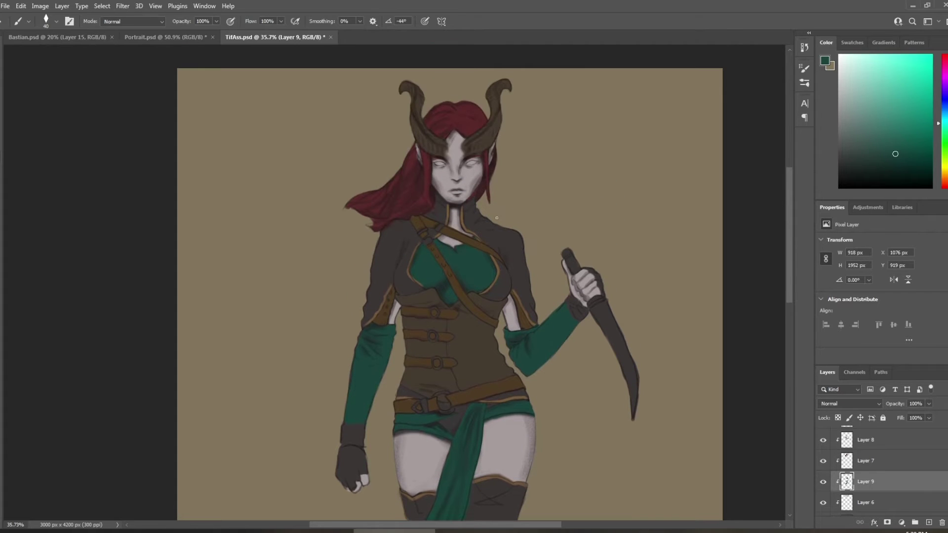
Step: Hide and show Layer 5 and Layer 14 to compare the skin base with its shading
scroll(920, 494, down, 3)
click(901, 463)
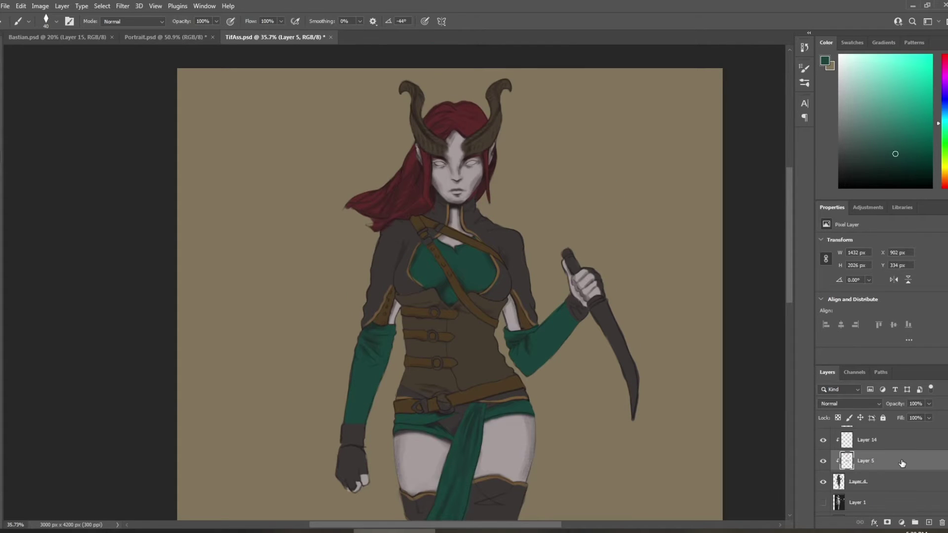
click(823, 462)
click(823, 461)
click(823, 462)
click(823, 461)
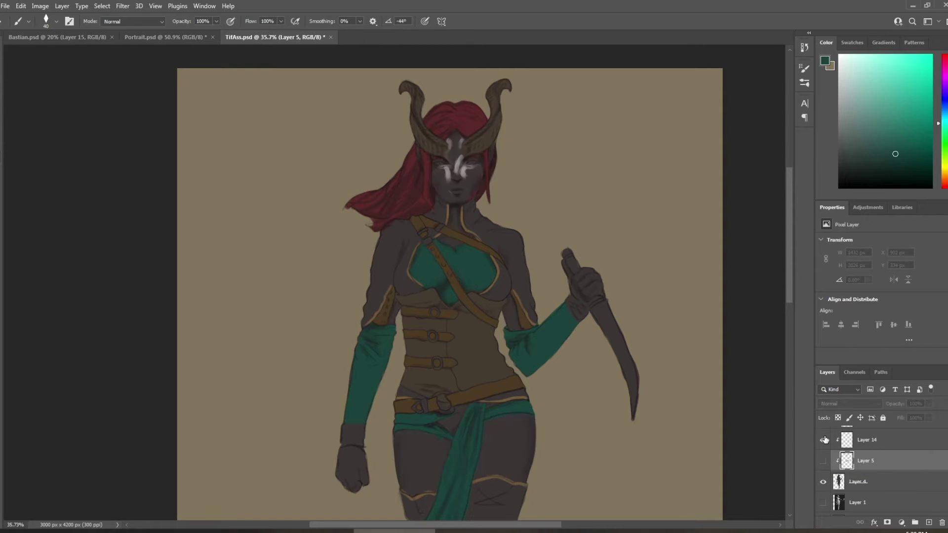
click(823, 440)
click(823, 440)
click(823, 461)
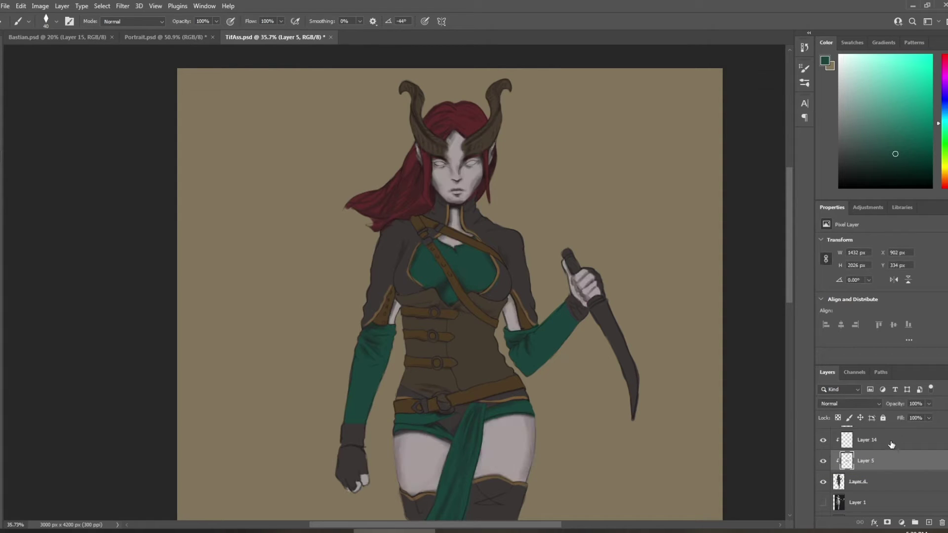
Step: Select Layer 14 and toggle its visibility to check the skin shading on its own
click(892, 445)
click(823, 440)
click(823, 440)
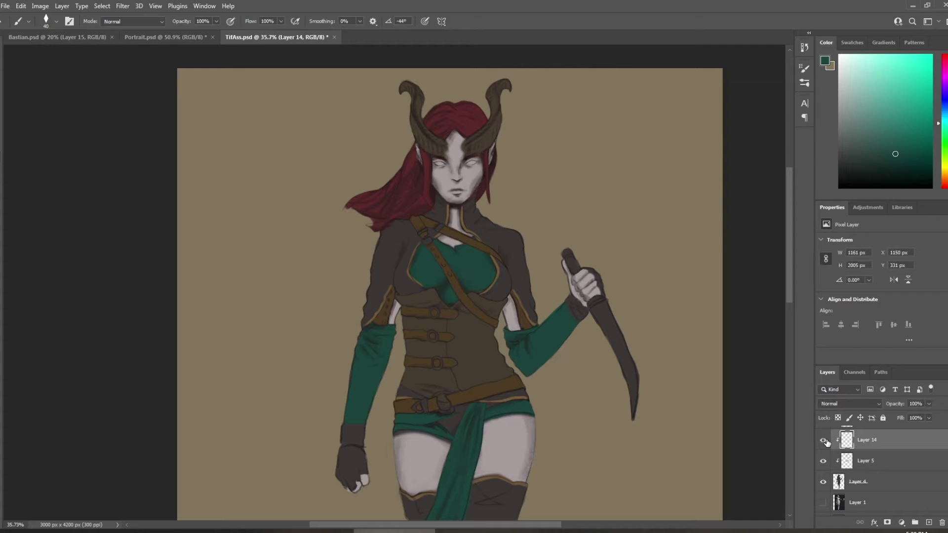
click(823, 440)
click(823, 440)
drag(878, 440, 942, 523)
key(ctrl+z)
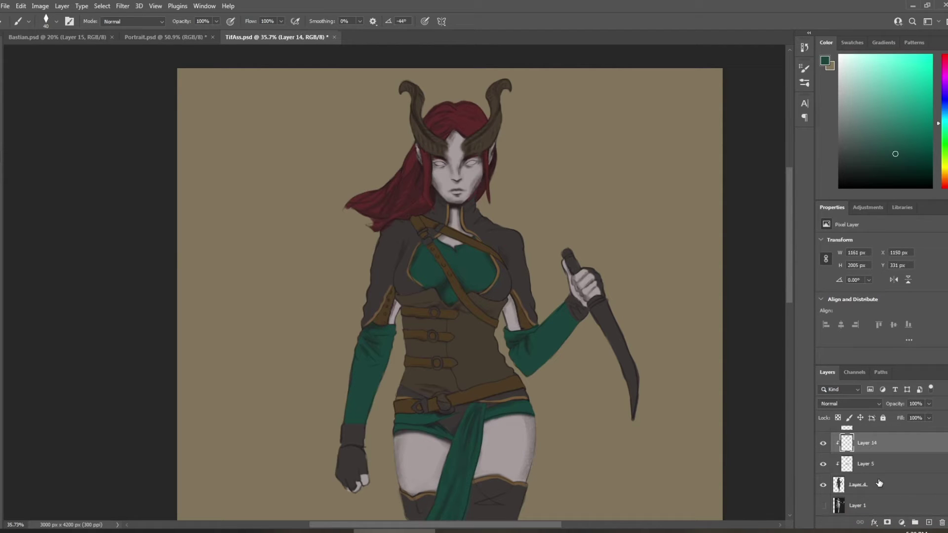
Step: Erase part of the Layer 14 shading on the cheeks and around the mouth with a soft 40 px eraser
key(e)
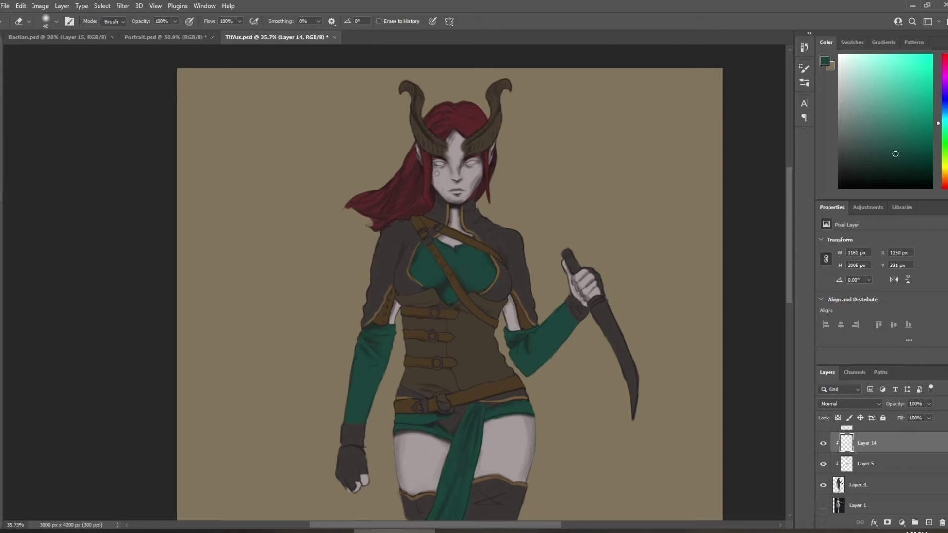
drag(478, 177, 464, 193)
scroll(462, 129, down, 2)
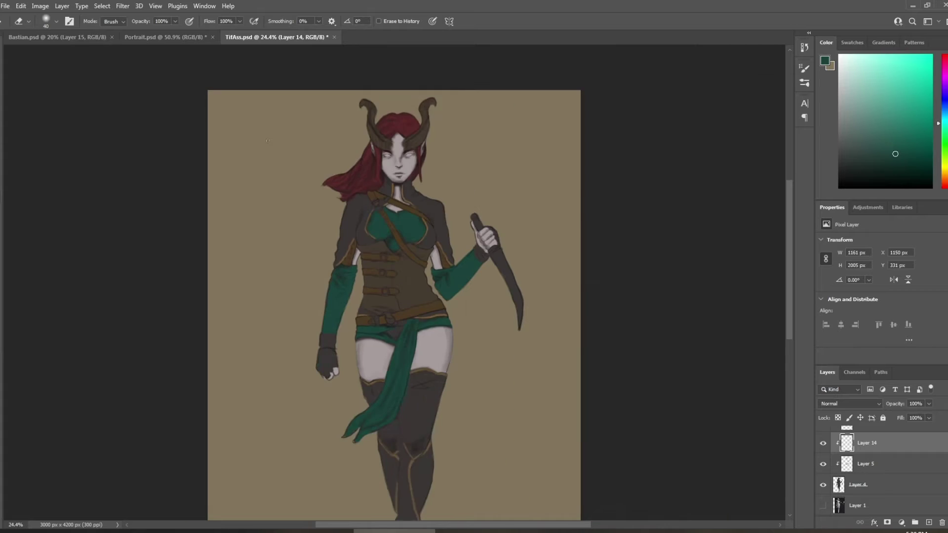
Step: On Layer 11, sample the gold-brown trim and paint matching bands across the front boot's ankle and toe with a 45 px brush
scroll(274, 213, down, 5)
scroll(274, 213, down, 2)
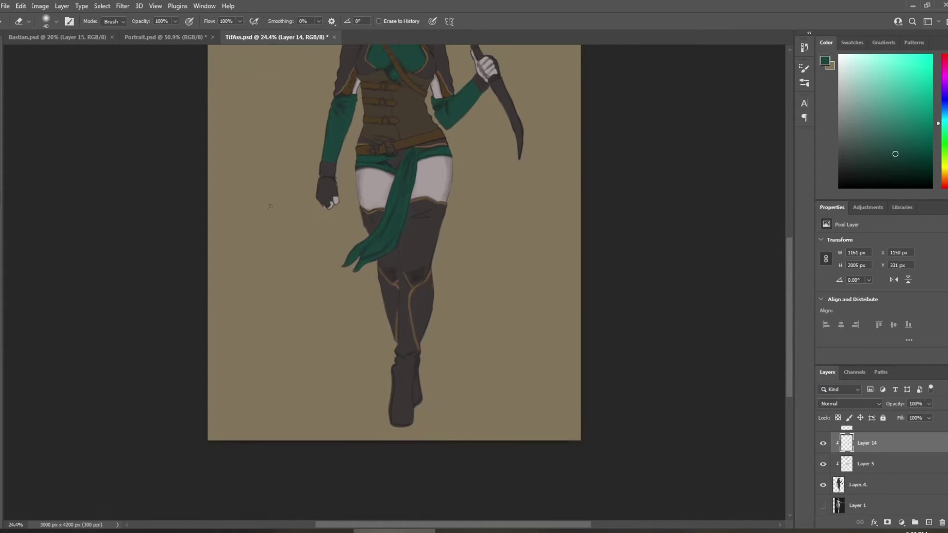
scroll(879, 472, up, 5)
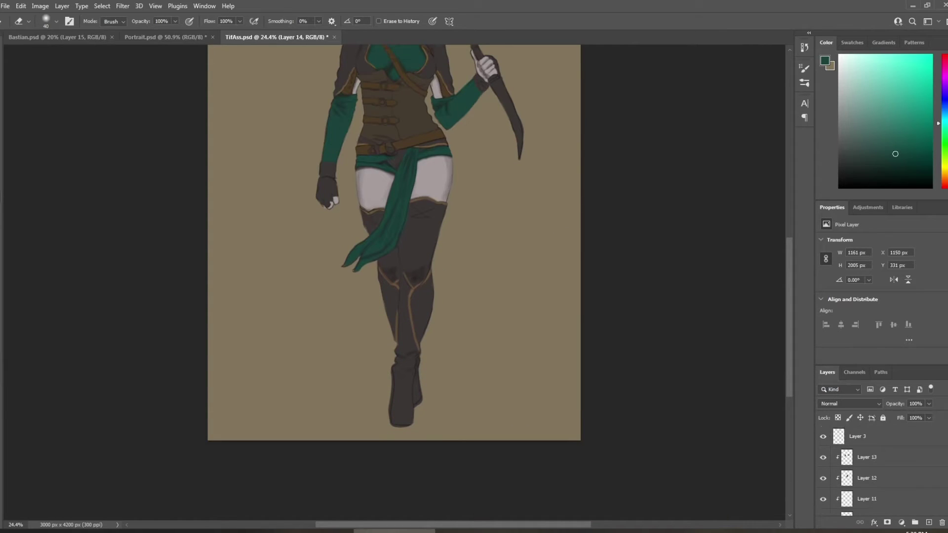
scroll(869, 444, down, 1)
click(868, 461)
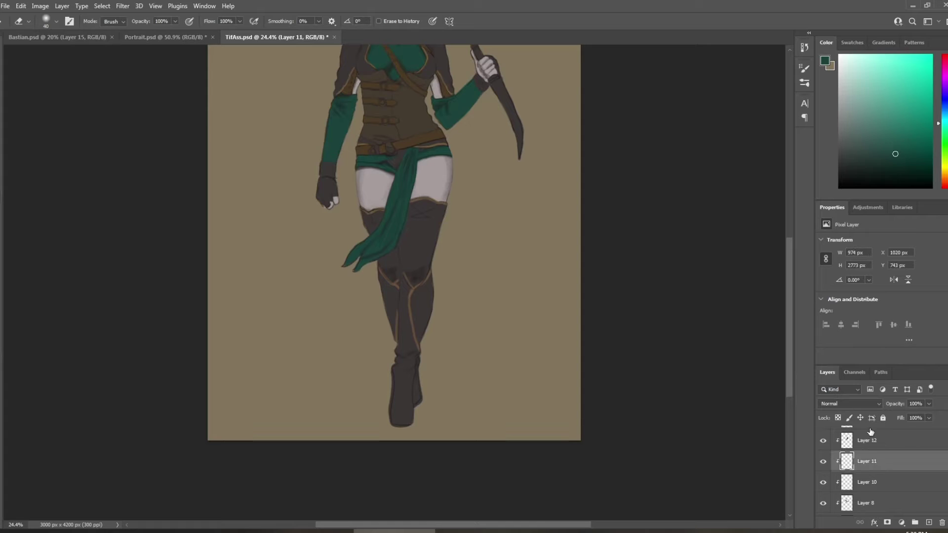
ctrl+alt+click(411, 280)
ctrl+alt+click(408, 277)
ctrl+alt+click(416, 285)
ctrl+alt+click(419, 284)
ctrl+alt+click(423, 282)
key(b)
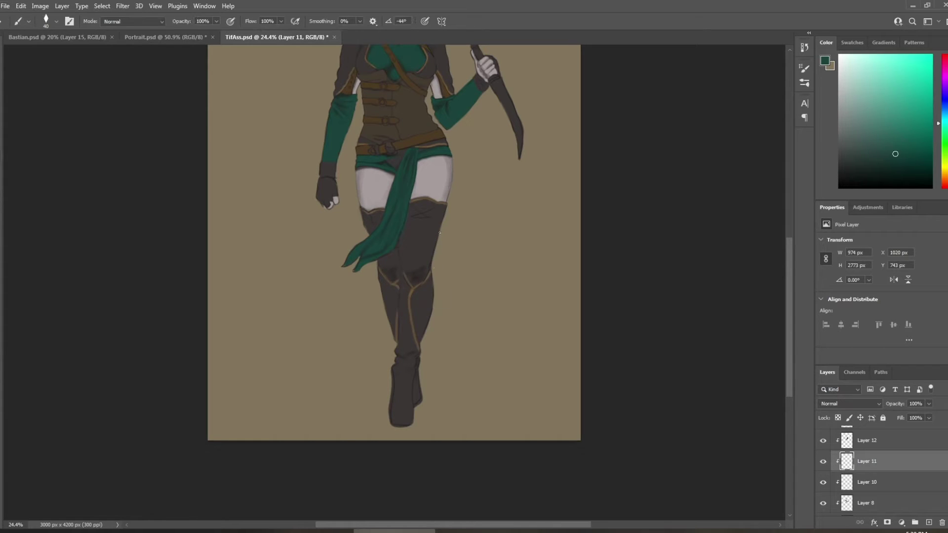
alt+click(430, 274)
drag(394, 367, 412, 372)
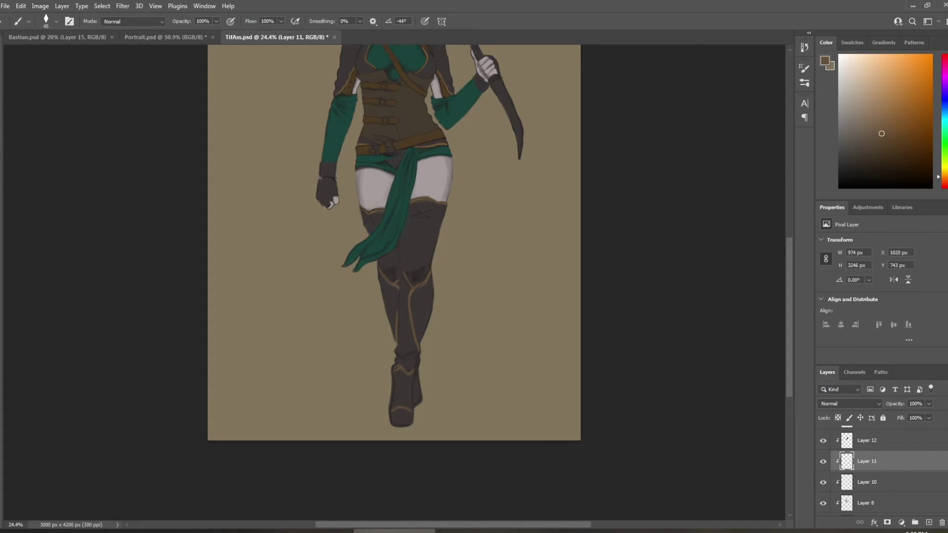
Step: On Layer 4, sample the dark grey and extend the wind-blown hair tips outward at 45 px, undoing the last strokes
scroll(320, 177, up, 5)
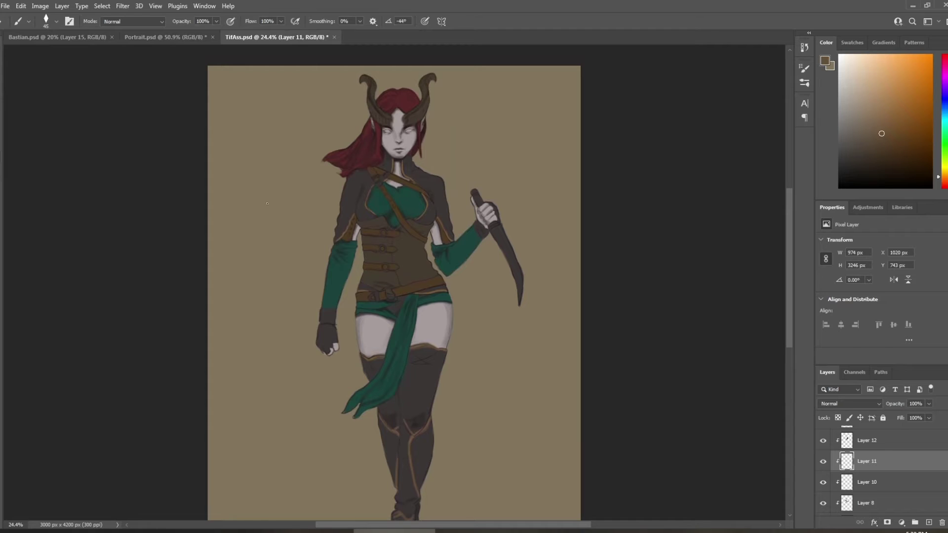
scroll(302, 273, down, 4)
scroll(303, 273, up, 3)
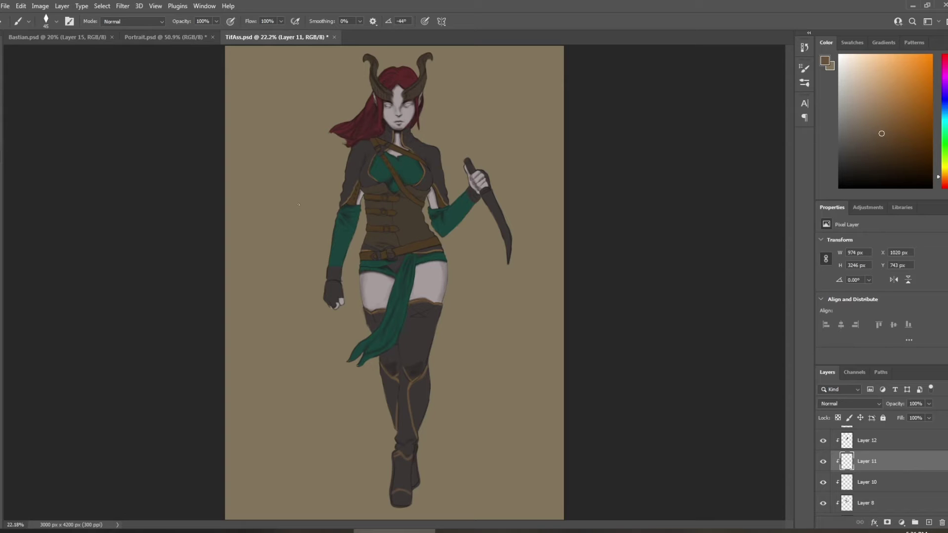
scroll(299, 205, up, 3)
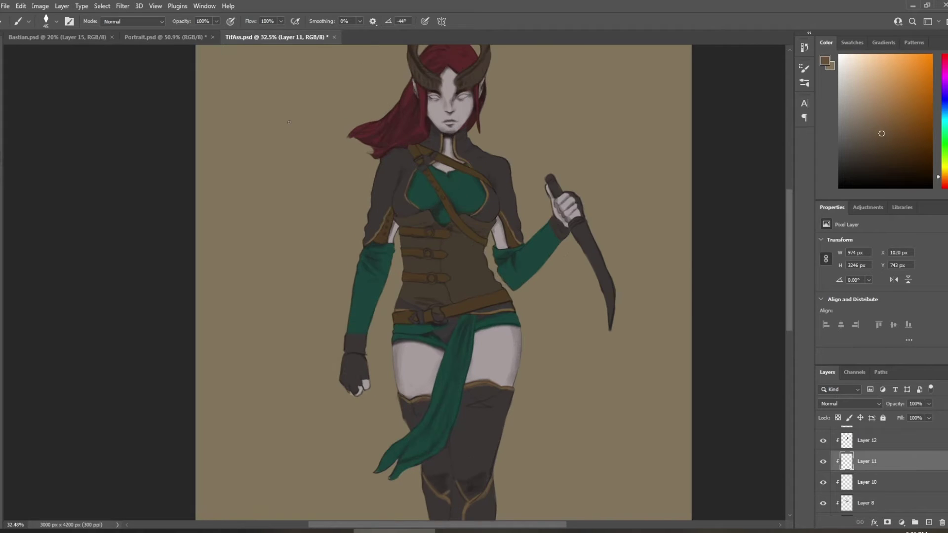
scroll(893, 485, down, 5)
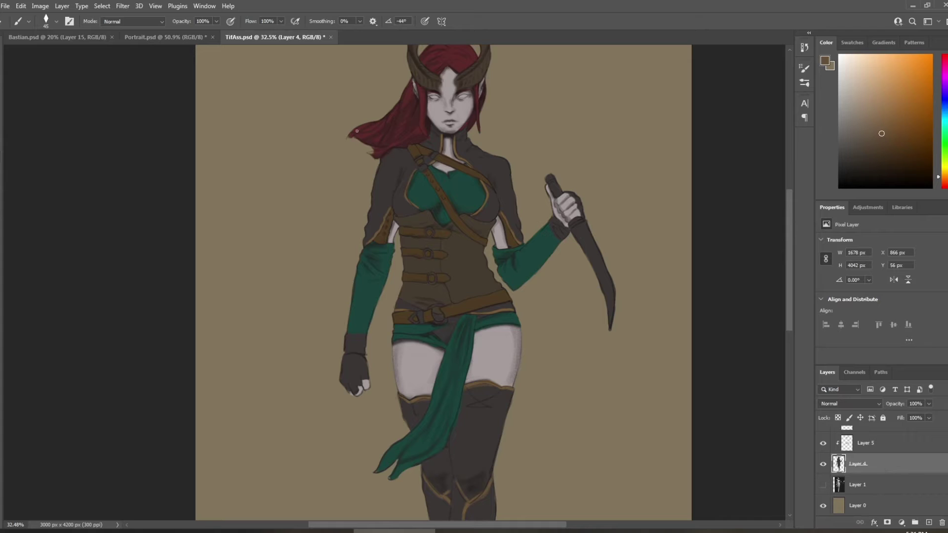
alt+click(401, 158)
mouse_move(354, 133)
mouse_down()
mouse_move(336, 149)
mouse_move(361, 130)
mouse_move(337, 149)
mouse_move(350, 134)
mouse_move(384, 148)
mouse_move(352, 151)
mouse_move(382, 154)
mouse_move(386, 145)
mouse_move(362, 160)
mouse_move(375, 153)
mouse_move(342, 147)
mouse_up()
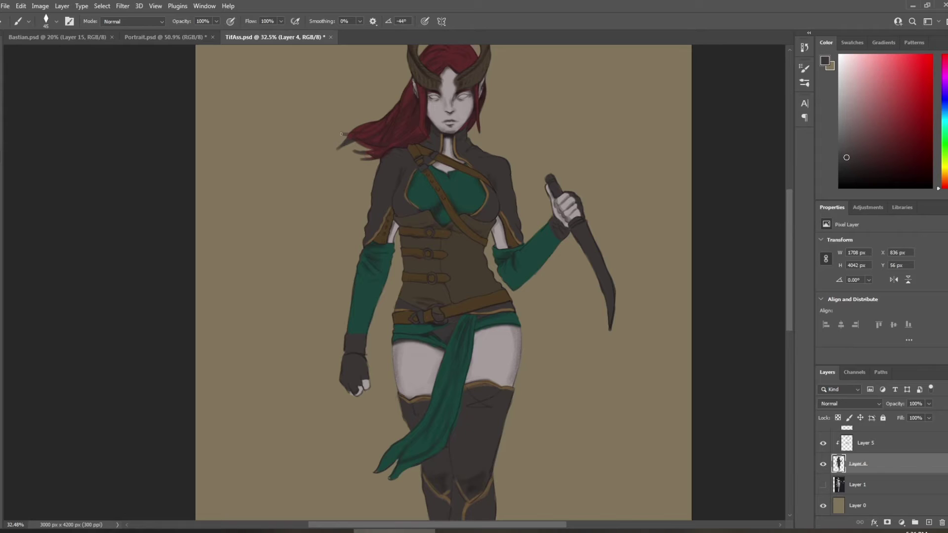
mouse_move(349, 135)
mouse_down()
mouse_move(340, 132)
mouse_move(336, 149)
mouse_move(346, 148)
mouse_up()
key(ctrl+z)
key(ctrl+z)
key(ctrl+z)
Step: Refine the flowing hair ends and add thin loose strands beside the face with a 35 px brush
mouse_move(360, 137)
mouse_down()
mouse_move(353, 142)
mouse_move(371, 150)
mouse_move(361, 151)
mouse_up()
key(bracketleft)
key(bracketleft)
drag(484, 94, 481, 142)
mouse_move(484, 100)
mouse_down()
mouse_move(487, 126)
mouse_move(487, 83)
mouse_move(490, 134)
mouse_up()
drag(370, 113, 390, 109)
scroll(322, 165, down, 2)
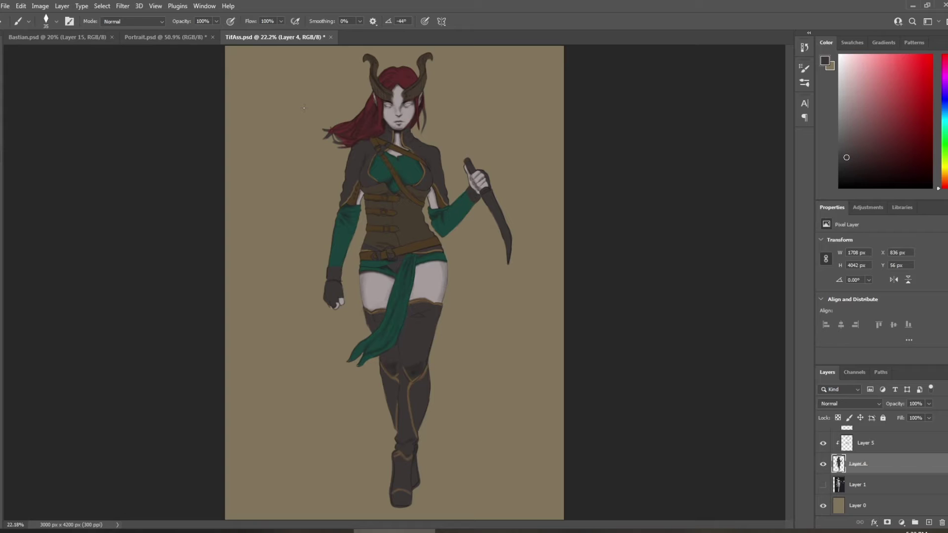
Step: Save the painting with the refined hair
click(6, 6)
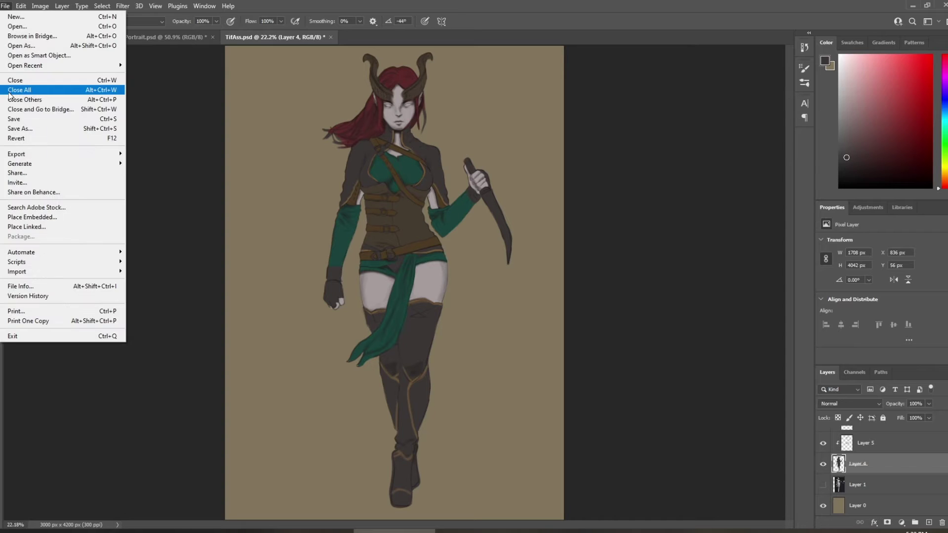
click(24, 94)
scroll(392, 71, up, 3)
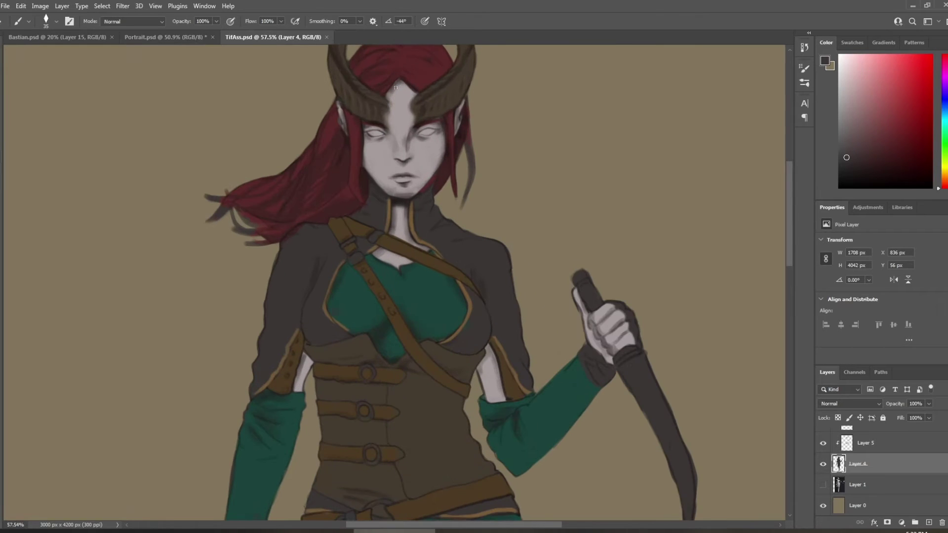
scroll(869, 469, up, 2)
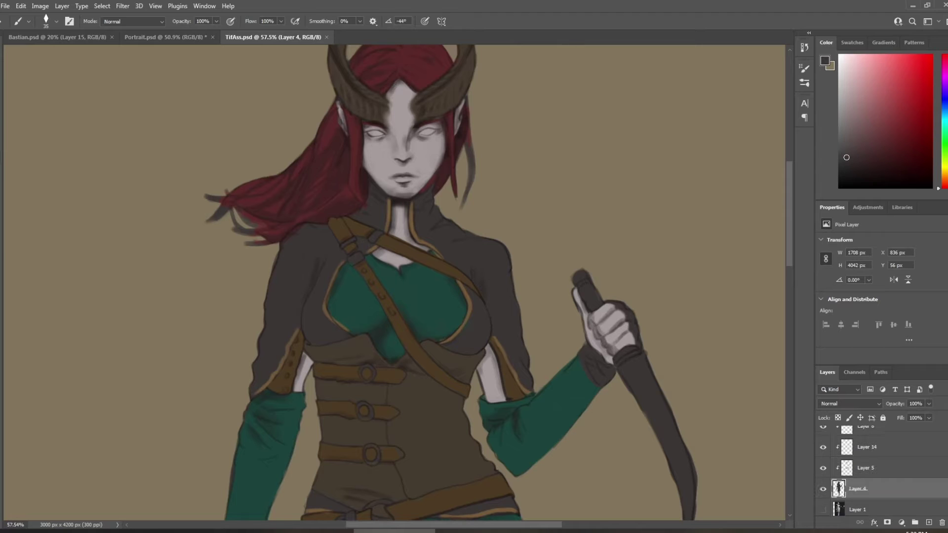
Step: Compare the face with its shading hidden and shown, and trim a little of the Layer 14 shading around the upper face
click(823, 468)
click(823, 468)
click(865, 466)
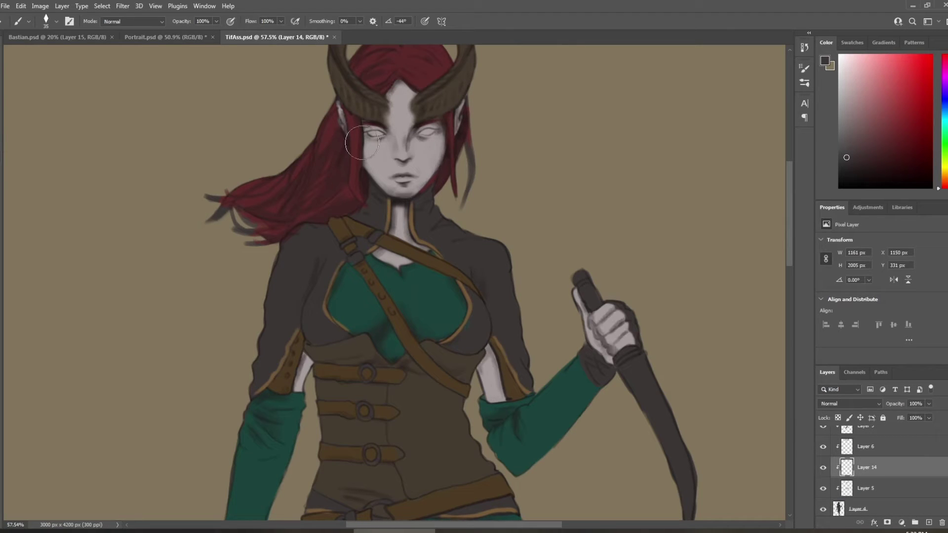
scroll(412, 168, down, 2)
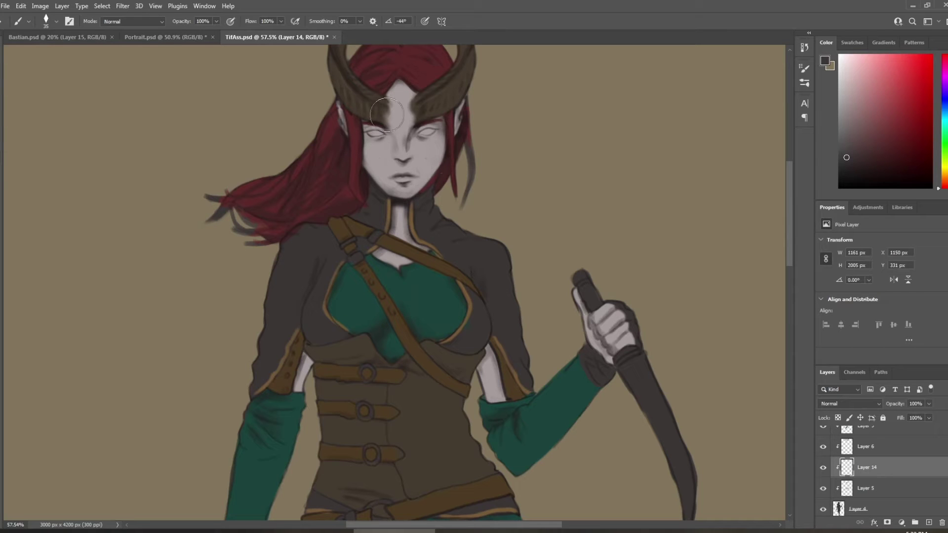
scroll(511, 167, down, 1)
scroll(511, 167, down, 1)
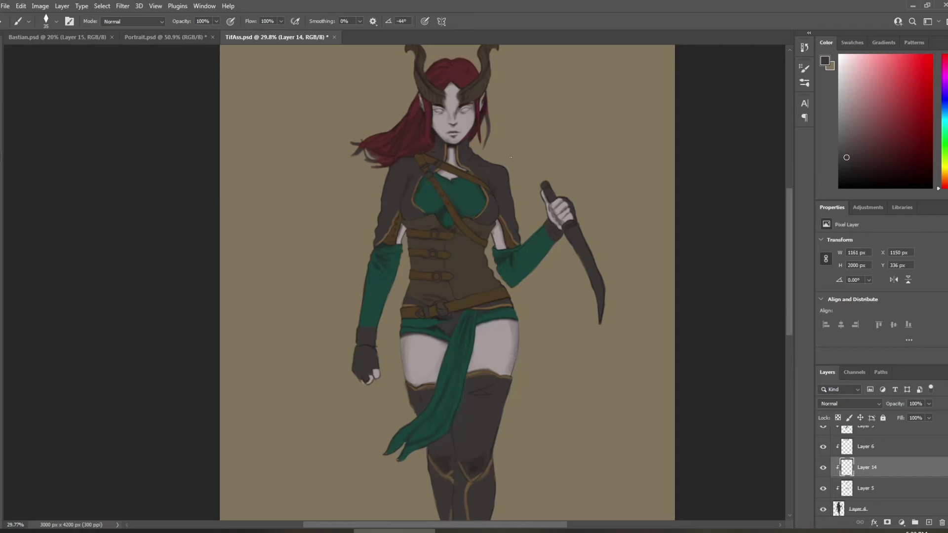
scroll(489, 143, up, 1)
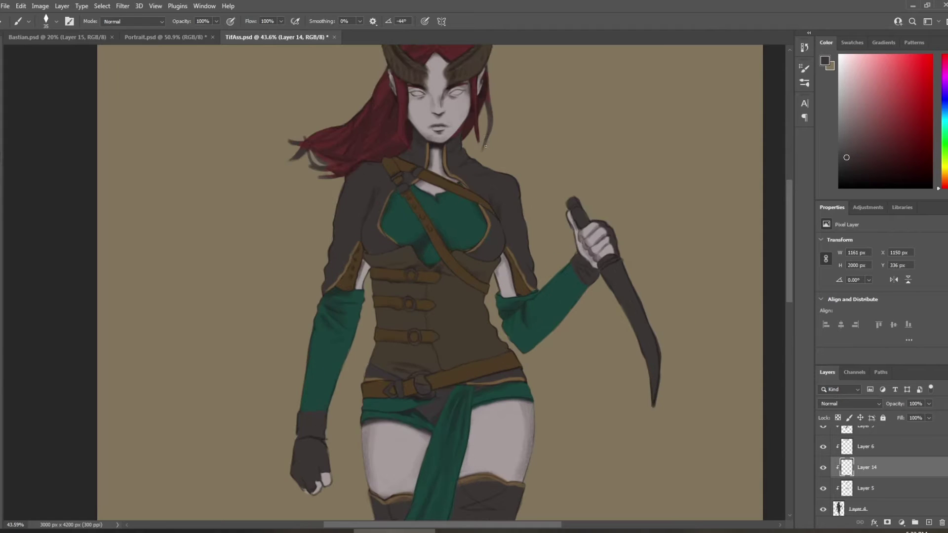
scroll(883, 469, down, 1)
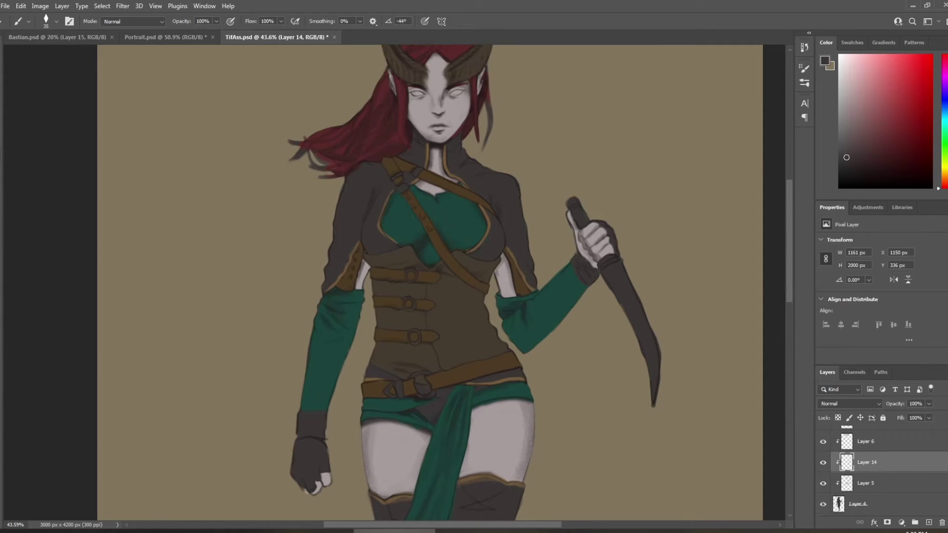
Step: Save the painting after the face shading touch-up
click(6, 6)
click(19, 119)
click(156, 530)
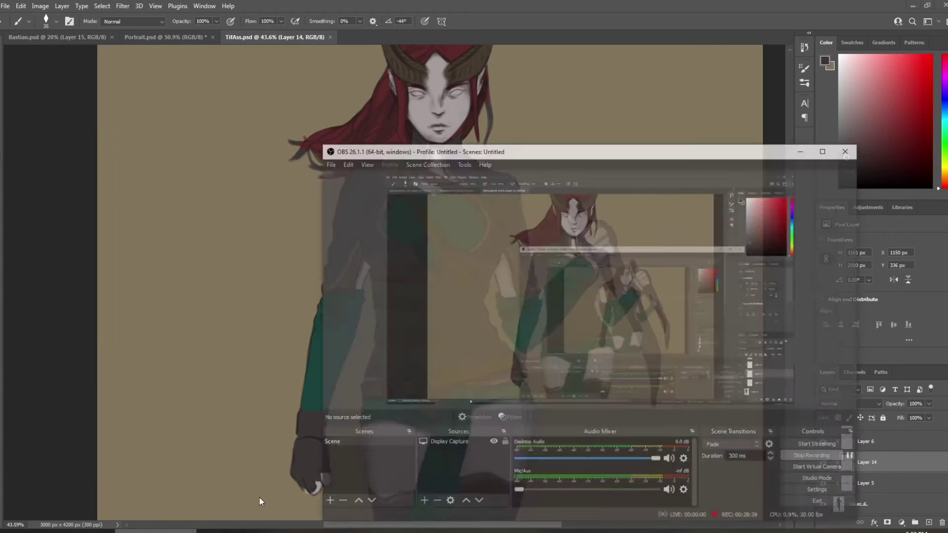
click(843, 434)
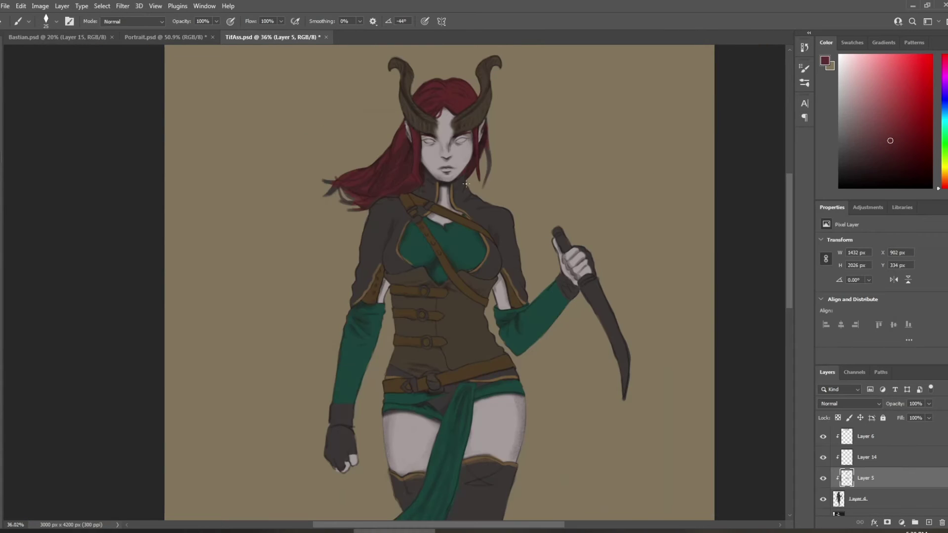
Step: On Layer 5, sample the dark shadow under the chin and redefine the line between the lips with a soft round brush
scroll(470, 170, up, 4)
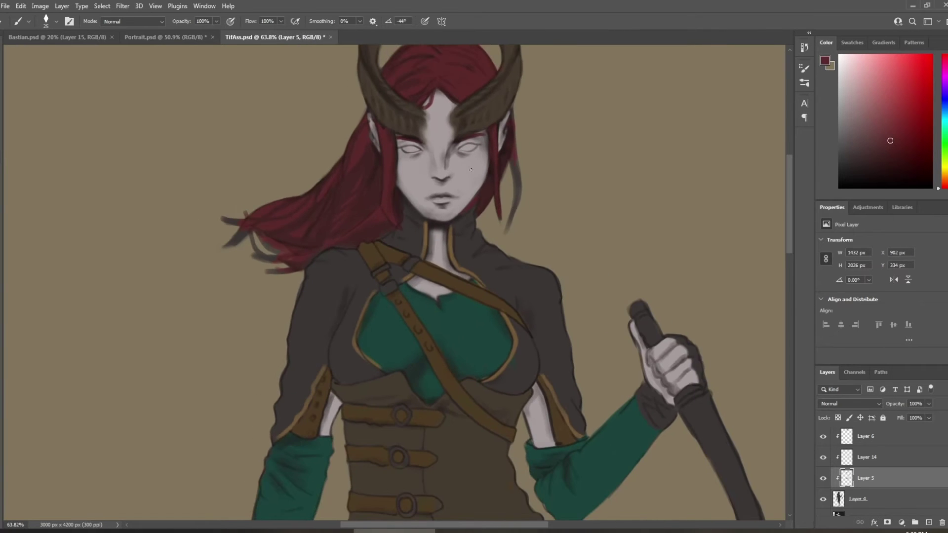
click(57, 22)
double_click(54, 158)
key(])
drag(449, 154, 459, 144)
key(ctrl+z)
alt+click(434, 225)
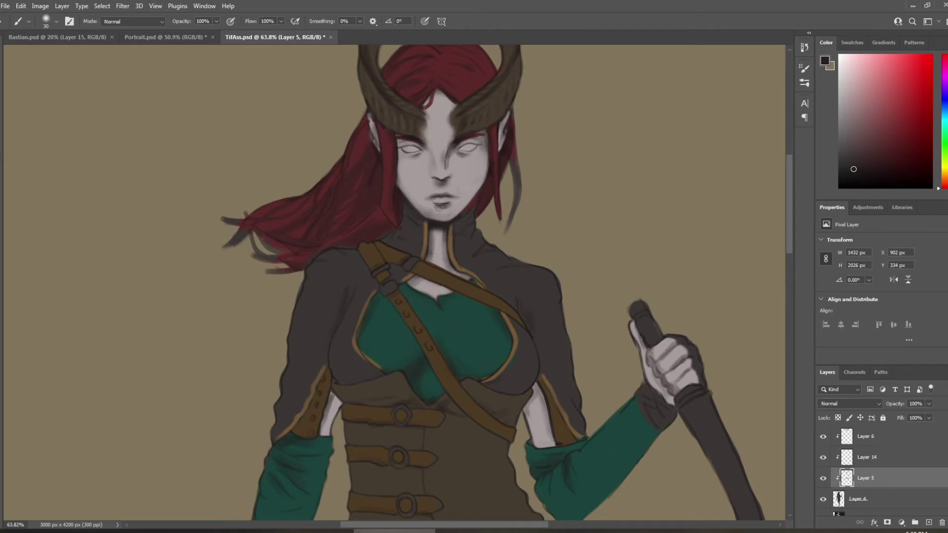
key(bracketleft)
key(bracketleft)
drag(430, 198, 455, 196)
Step: Fill both eyes with the dark colour at 20 px, and clean up their edges and the nose bridge with sampled skin tone
key(bracketright)
mouse_move(404, 158)
mouse_down()
mouse_move(426, 150)
mouse_move(472, 159)
mouse_move(488, 130)
mouse_move(478, 146)
mouse_up()
alt+click(422, 159)
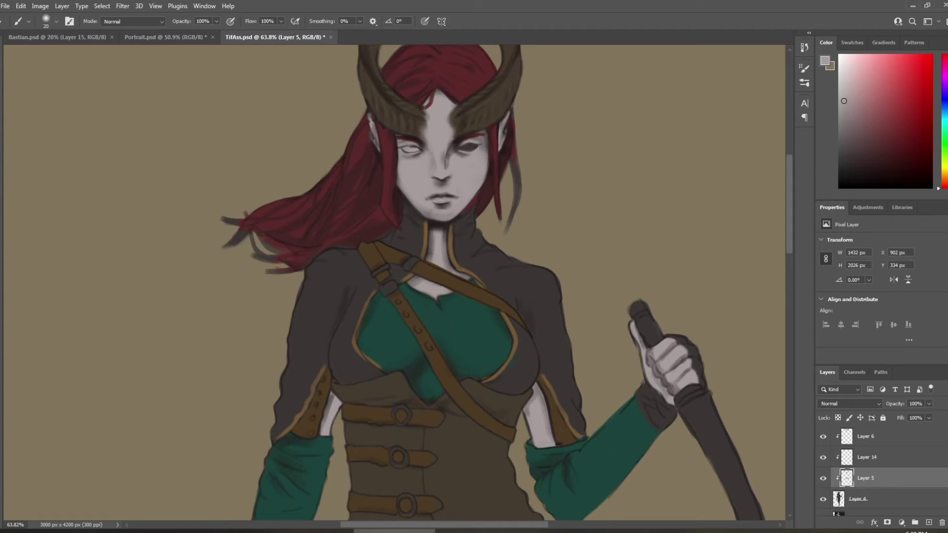
mouse_move(408, 146)
mouse_down()
mouse_move(419, 149)
mouse_move(410, 149)
mouse_up()
drag(478, 136, 486, 142)
drag(399, 147, 415, 146)
key(bracketleft)
key(bracketleft)
drag(452, 146, 448, 155)
key(bracketright)
click(902, 499)
scroll(936, 439, down, 2)
click(936, 439)
key(bracketright)
key(bracketright)
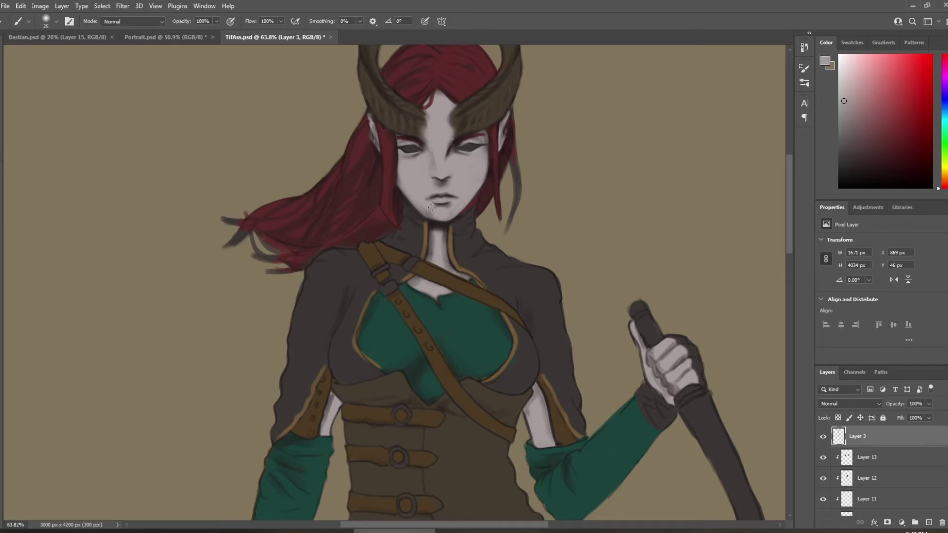
key(bracketleft)
key(bracketleft)
drag(368, 119, 374, 131)
key(ctrl+z)
scroll(921, 465, down, 5)
click(921, 469)
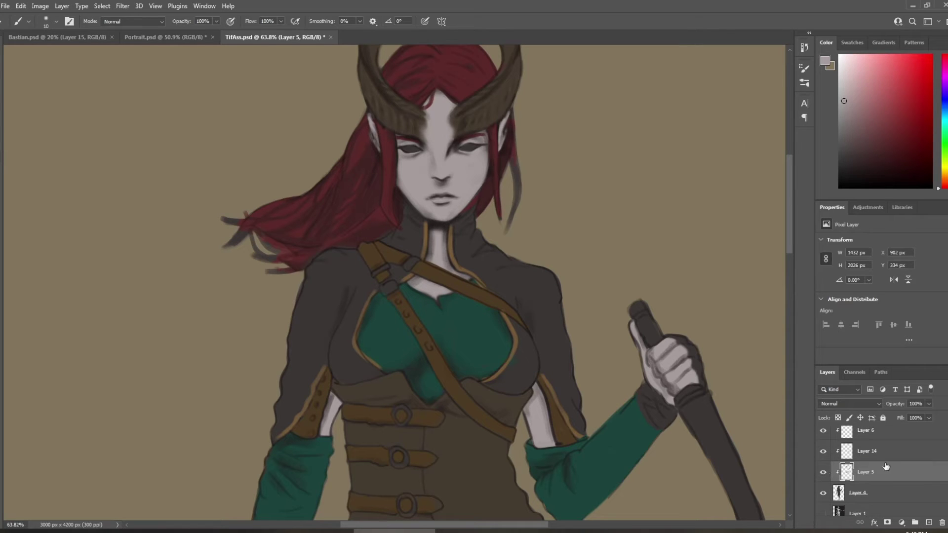
Step: On Layer 14, sample the dark grey beside the dagger hand and shade the side of the cheek and jaw at 40 px
click(823, 452)
click(823, 452)
click(823, 452)
click(823, 453)
click(883, 452)
alt+click(695, 379)
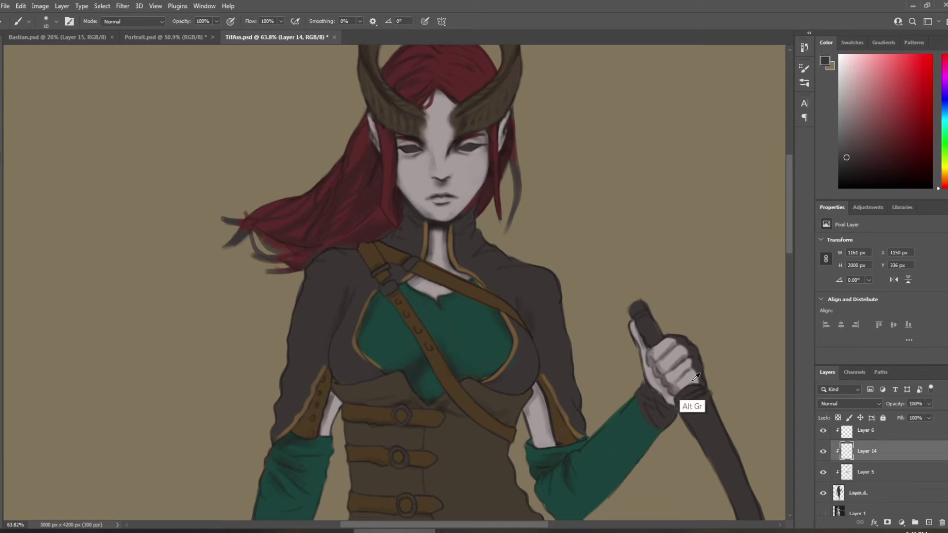
key(bracketright)
key(bracketright)
key(bracketright)
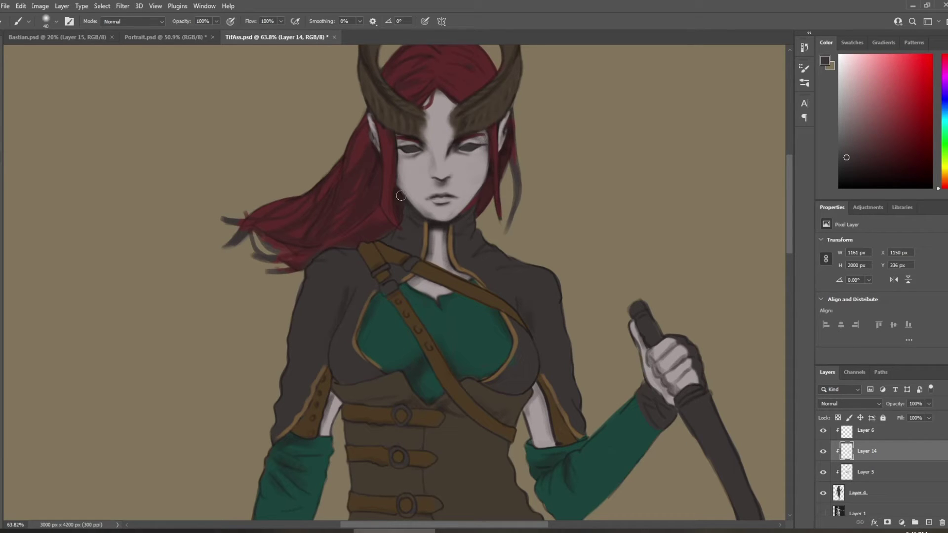
drag(398, 163, 413, 201)
drag(398, 160, 413, 200)
Step: Deepen the Layer 14 shading at the hairline and beside both eyes, reducing the soft brush to 30 px
drag(425, 106, 422, 110)
key(bracketleft)
mouse_move(397, 150)
mouse_down()
mouse_move(397, 185)
mouse_move(401, 160)
mouse_up()
mouse_move(486, 140)
mouse_down()
mouse_move(485, 178)
mouse_move(471, 201)
mouse_move(501, 147)
mouse_up()
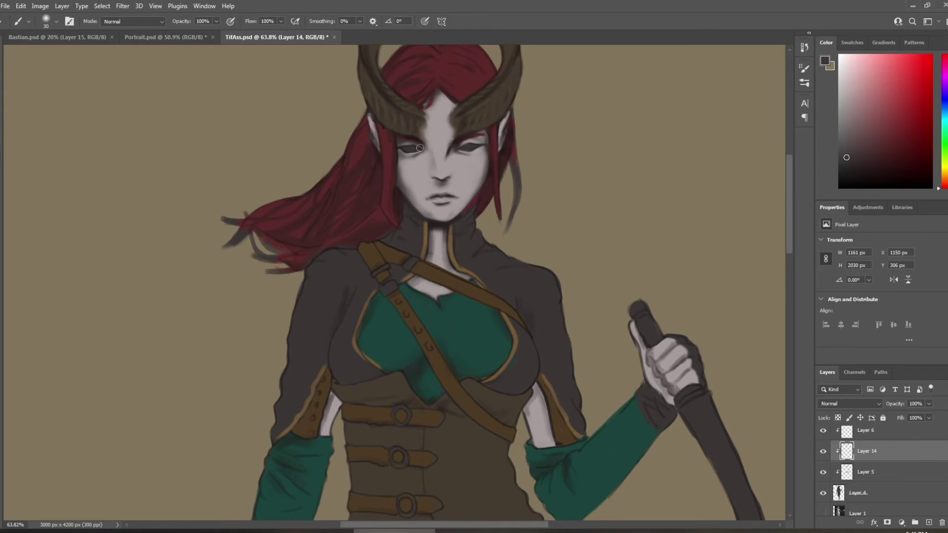
scroll(420, 148, down, 3)
scroll(381, 144, up, 2)
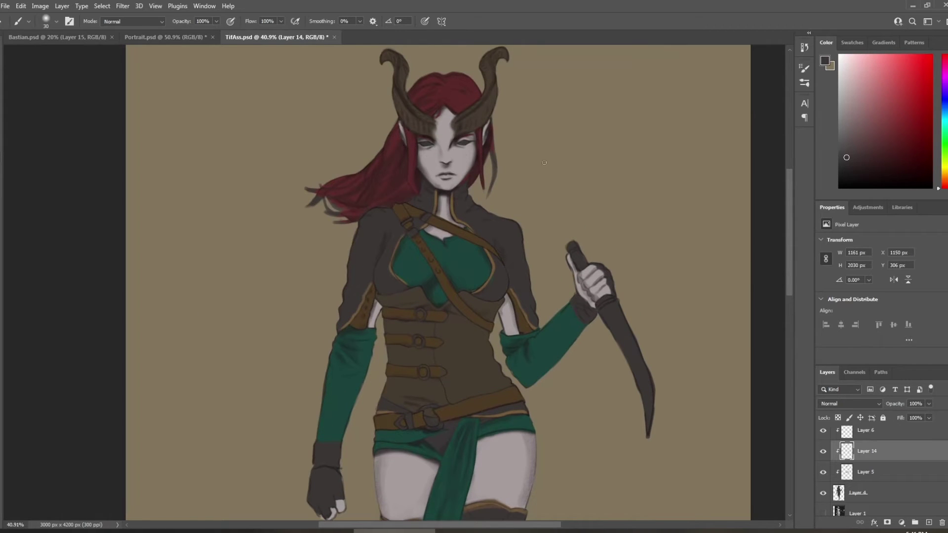
Step: On Layer 7, sample the dark hair red and deepen the strands around the ear and brow at 30 px
scroll(928, 438, up, 3)
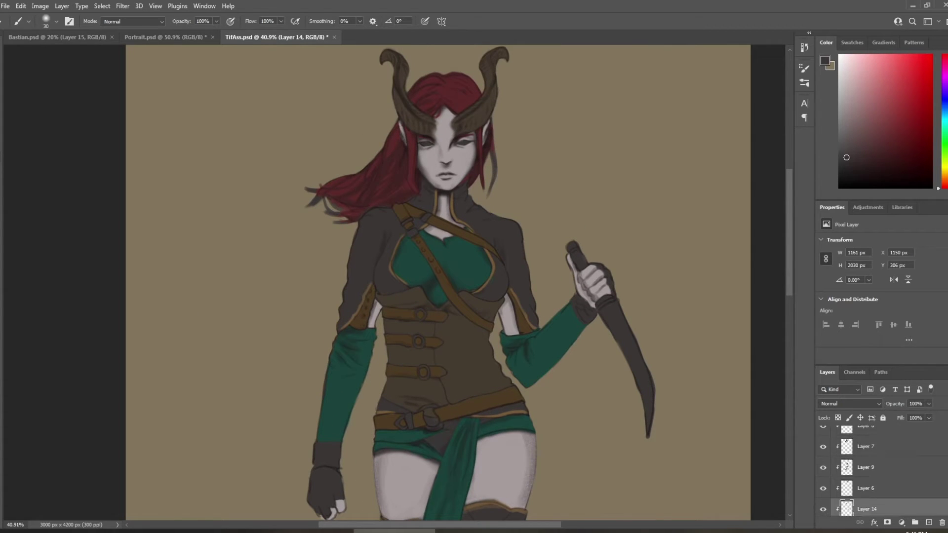
click(928, 438)
alt+click(403, 146)
alt+click(409, 147)
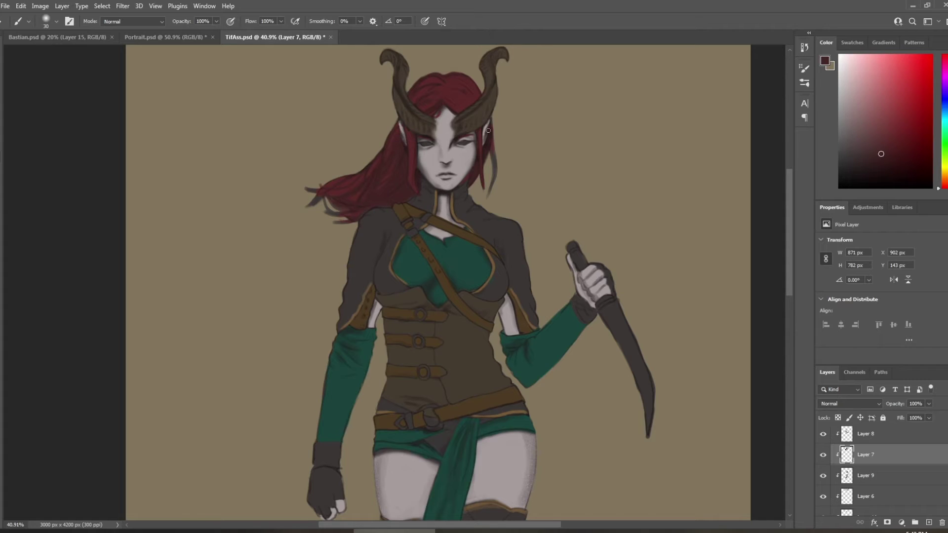
drag(485, 132, 482, 127)
drag(467, 135, 476, 134)
Step: Paint the loose strand beside the ear with a smaller brush and a sampled hair tone, undoing the trial stroke over the crown
key(bracketleft)
alt+click(457, 108)
drag(462, 92, 480, 74)
key(ctrl+z)
drag(494, 133, 494, 139)
Step: Sample a dark shadow tone and the hair's red, and paint the strands and wind-blown tips at 25 and 20 px
key(ISO_Level3_Shift)
key(ISO_Level3_Shift)
alt+click(475, 166)
key(bracketright)
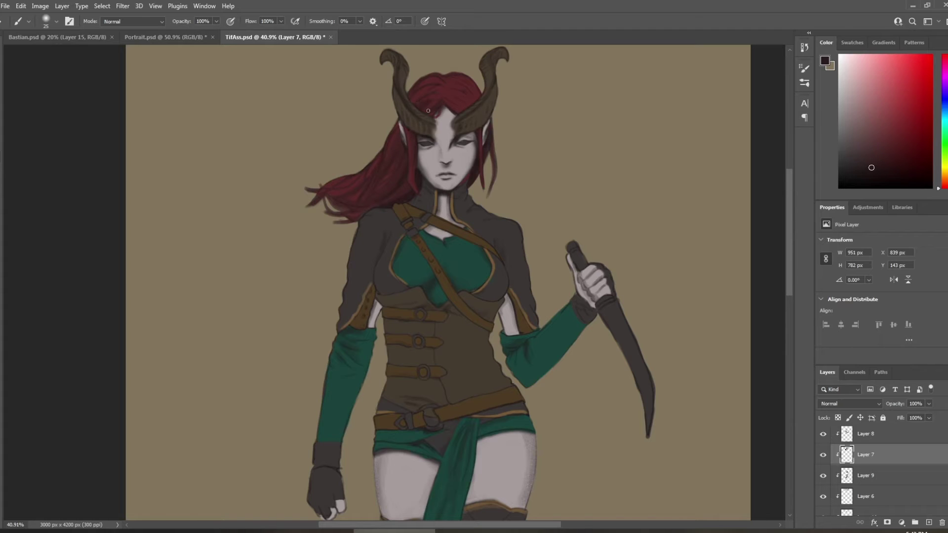
alt+click(438, 93)
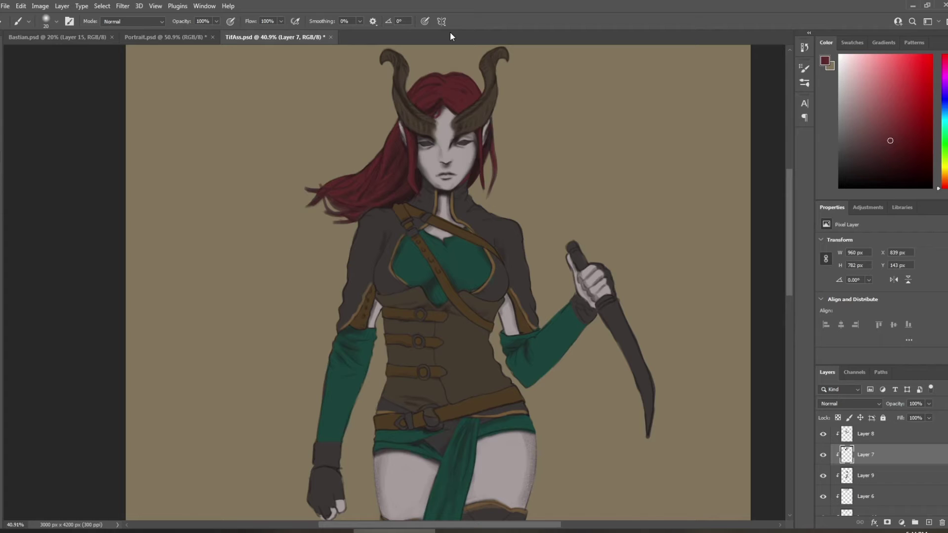
Step: Add a clipped layer above Layer 7, sample a near-black shadow tone and line the upper eyelids at 10 px
click(928, 523)
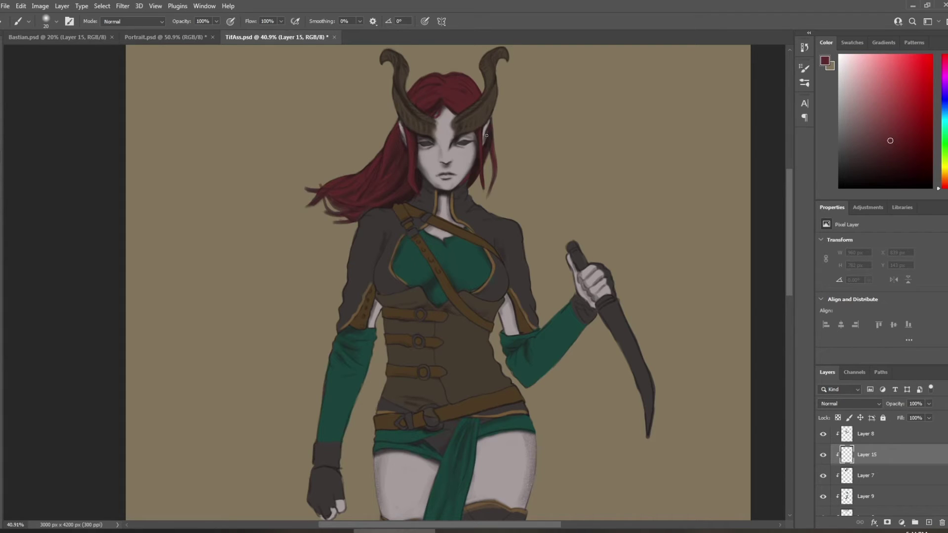
scroll(421, 119, up, 5)
alt+click(415, 209)
key(bracketleft)
key(bracketleft)
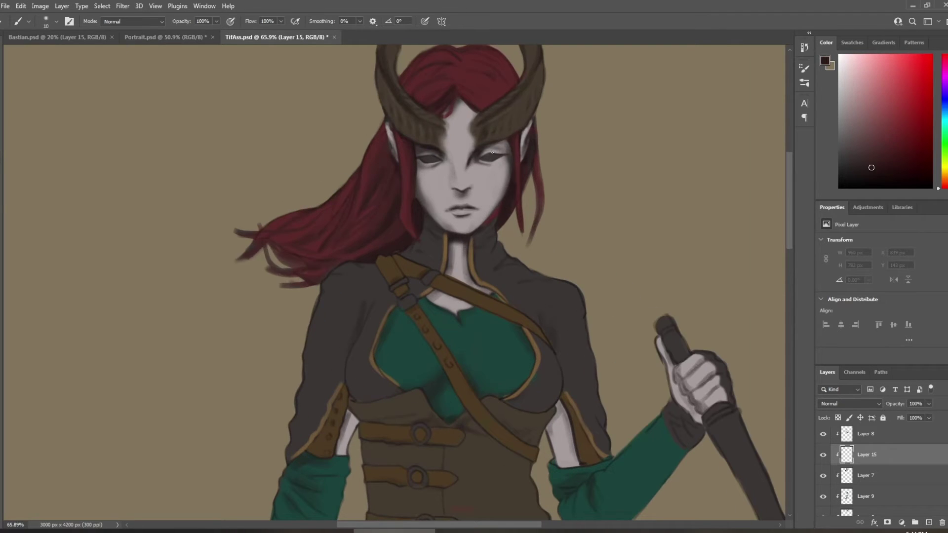
drag(492, 152, 505, 154)
drag(424, 156, 422, 156)
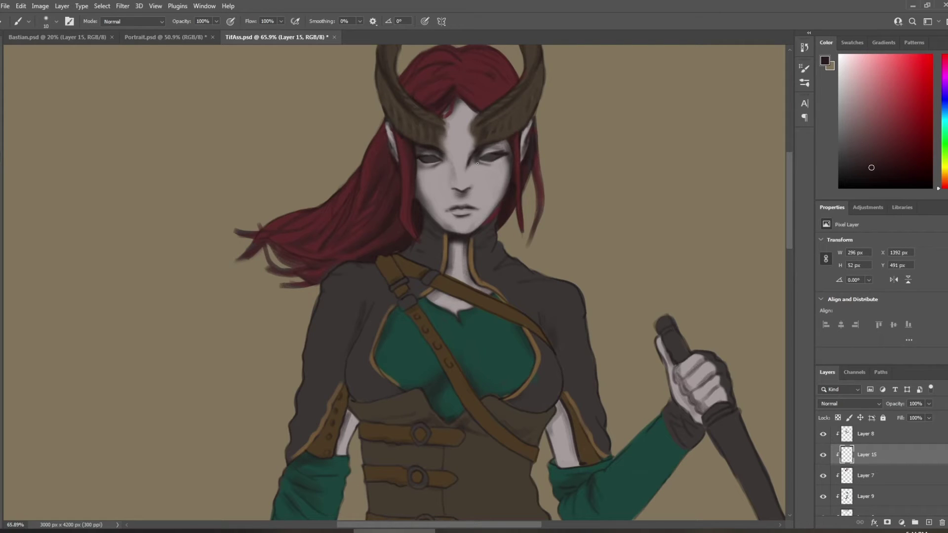
Step: Draw fine dark brow and lid-crease lines above both eyes on Layer 15
drag(484, 148, 501, 146)
drag(492, 146, 499, 144)
drag(424, 147, 416, 146)
drag(495, 145, 505, 145)
mouse_move(497, 144)
mouse_down()
mouse_move(508, 126)
mouse_move(496, 118)
mouse_move(496, 148)
mouse_move(510, 147)
mouse_move(501, 141)
mouse_move(517, 107)
mouse_move(507, 91)
mouse_move(508, 147)
mouse_up()
Step: Darken the shadow beneath the lower lip and the outer eye corner at 15 px, undoing the trial strokes on nose, lip and cheek
key(bracketright)
key(bracketright)
drag(455, 195, 463, 189)
drag(453, 217, 467, 218)
drag(417, 163, 420, 177)
key(ctrl+z)
key(ctrl+z)
key(ctrl+z)
key(ctrl+z)
drag(455, 217, 468, 217)
drag(506, 158, 513, 161)
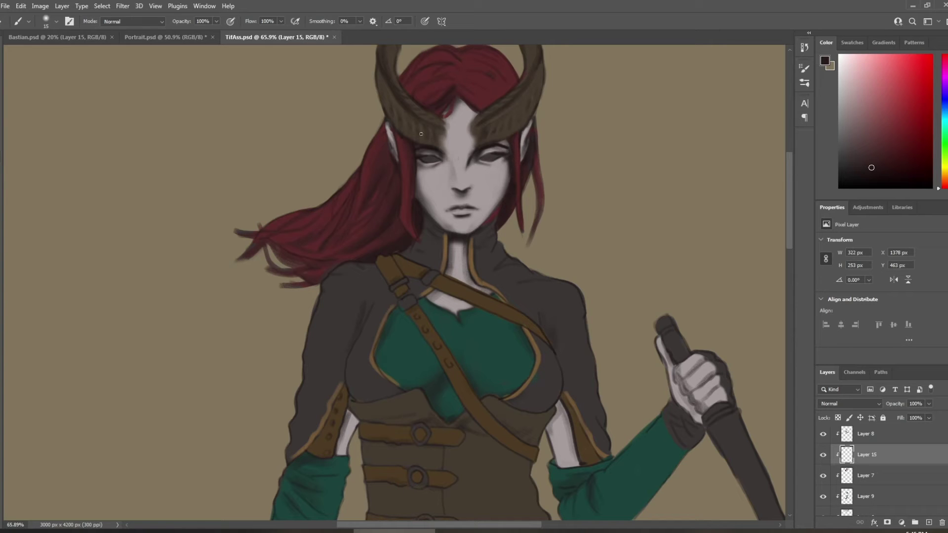
Step: Sample the light skin tone and paint a fine highlight on the upper eyelid at 10 px
alt+click(454, 142)
alt+click(458, 169)
key(bracketleft)
drag(496, 150, 504, 151)
scroll(501, 118, down, 3)
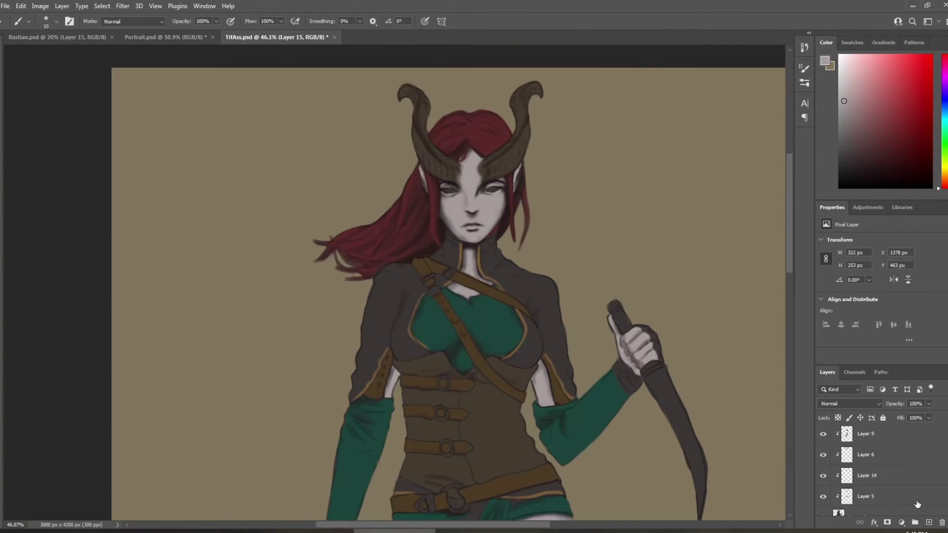
Step: Add a clipped layer above Layer 4 and try painting the eyes bright red with a pale pink overlay at 15 px
scroll(917, 508, down, 4)
click(923, 506)
click(928, 523)
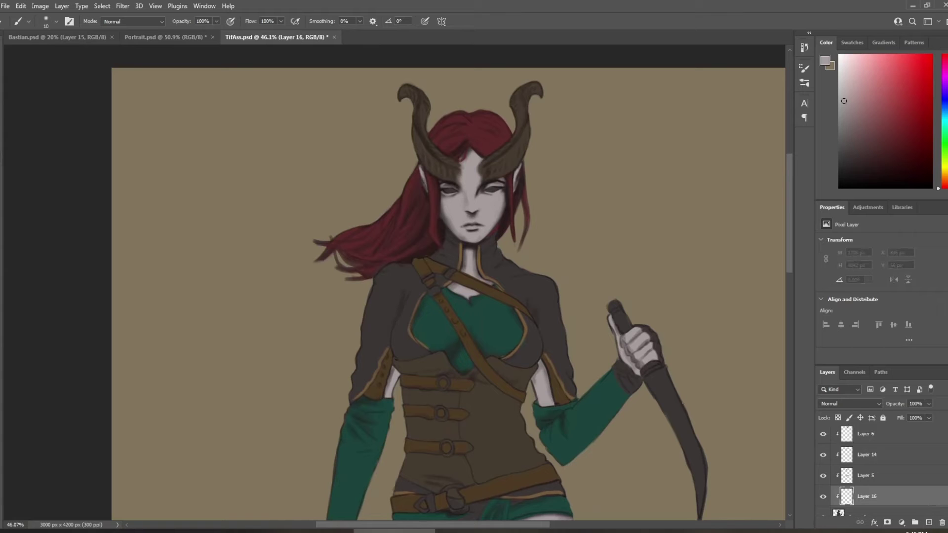
click(930, 56)
drag(447, 189, 496, 184)
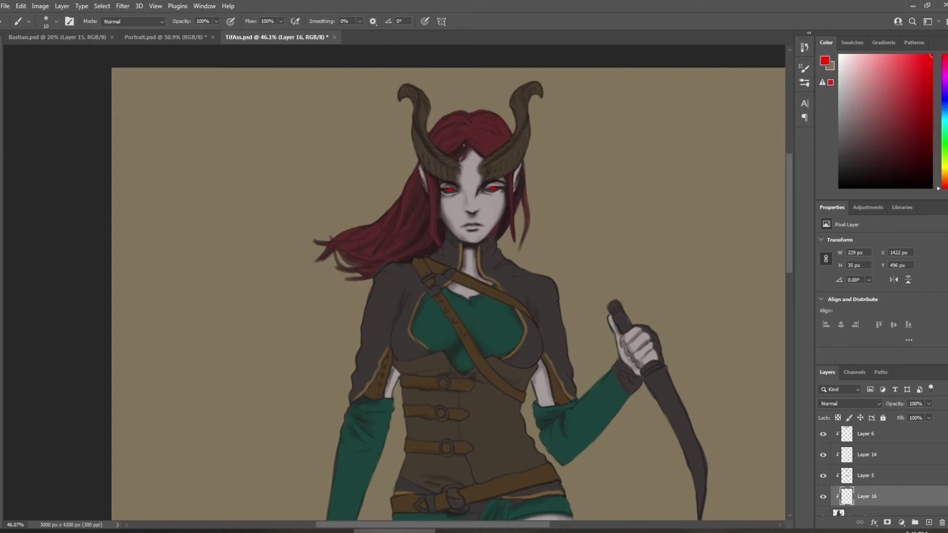
click(863, 82)
key(bracketright)
drag(489, 191, 499, 187)
Step: Delete Layer 16 with the trial eye colour
click(842, 179)
scroll(556, 163, down, 3)
scroll(557, 175, down, 2)
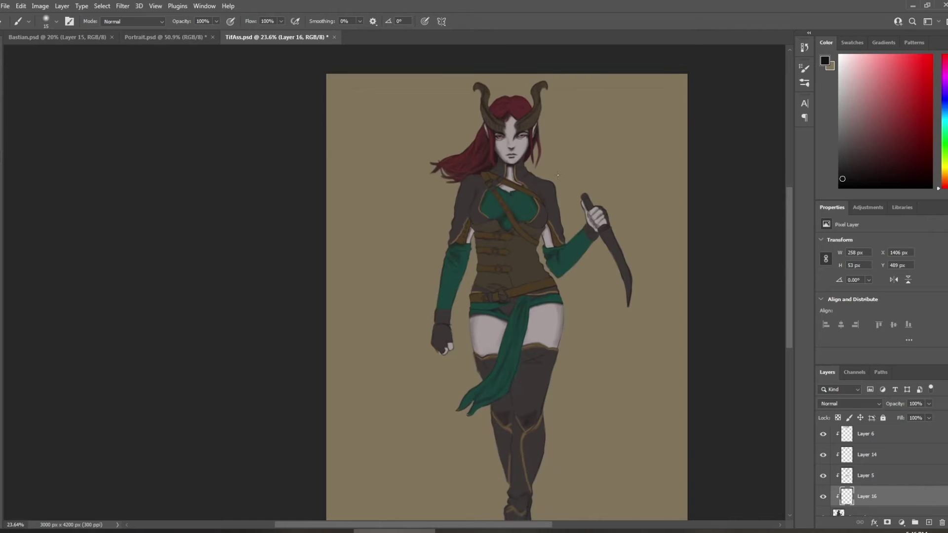
scroll(555, 129, up, 1)
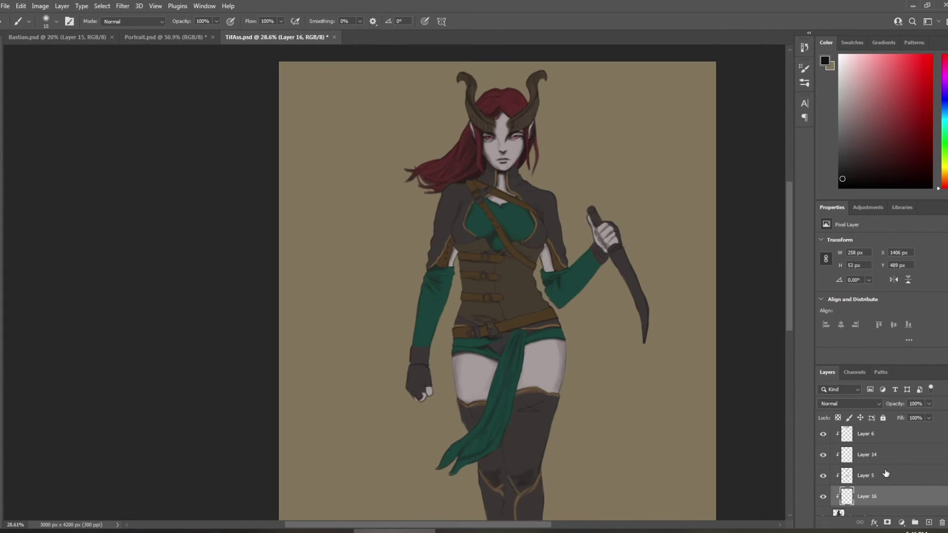
key(Delete)
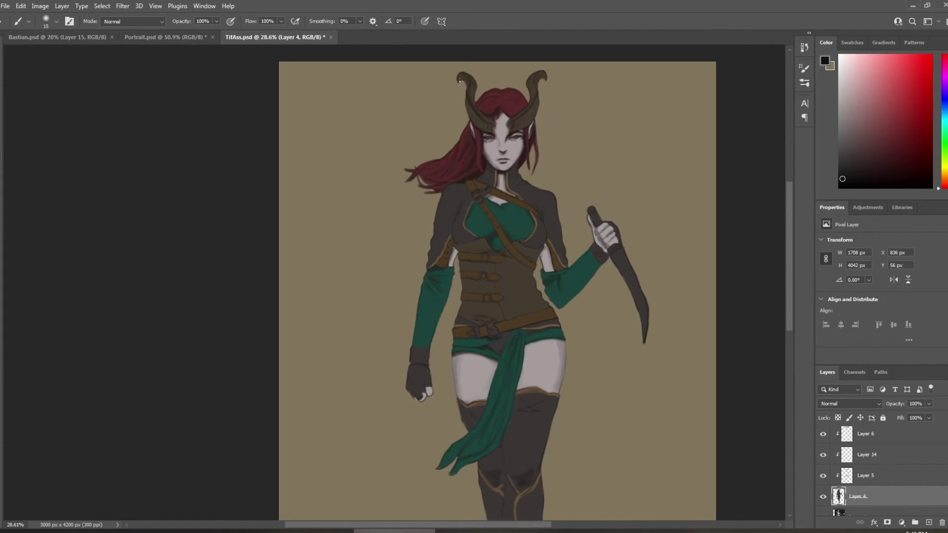
scroll(458, 80, up, 2)
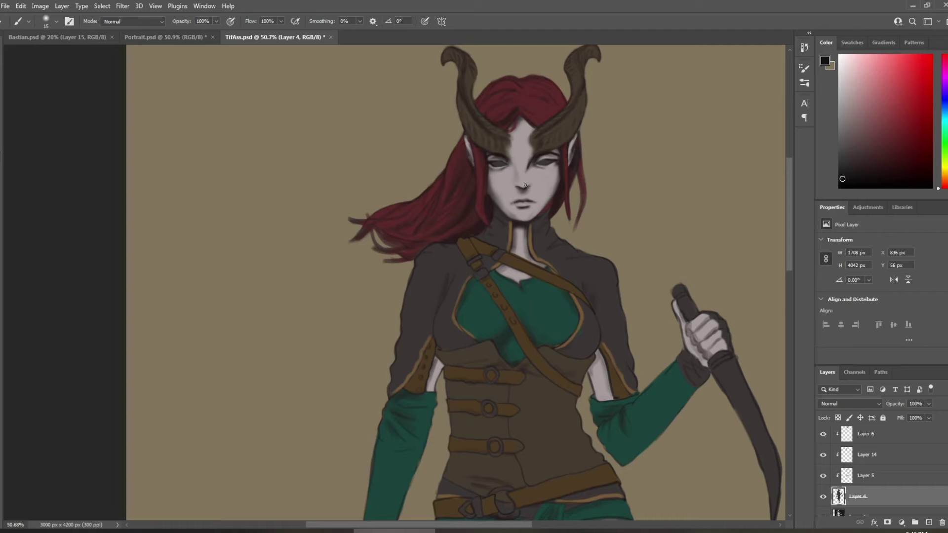
scroll(869, 469, up, 5)
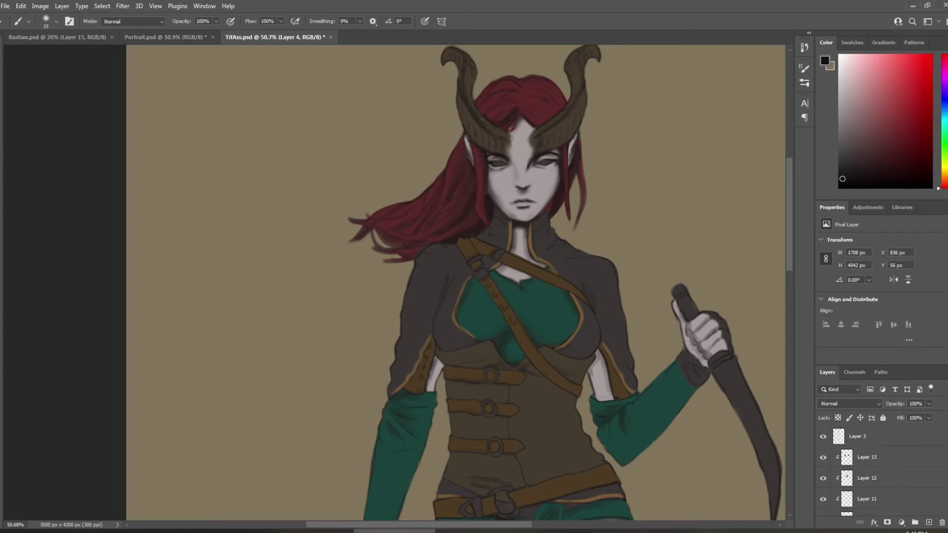
Step: Toggle the visibility of the clipped layers to locate the leather straps and select Layer 8
scroll(907, 438, down, 1)
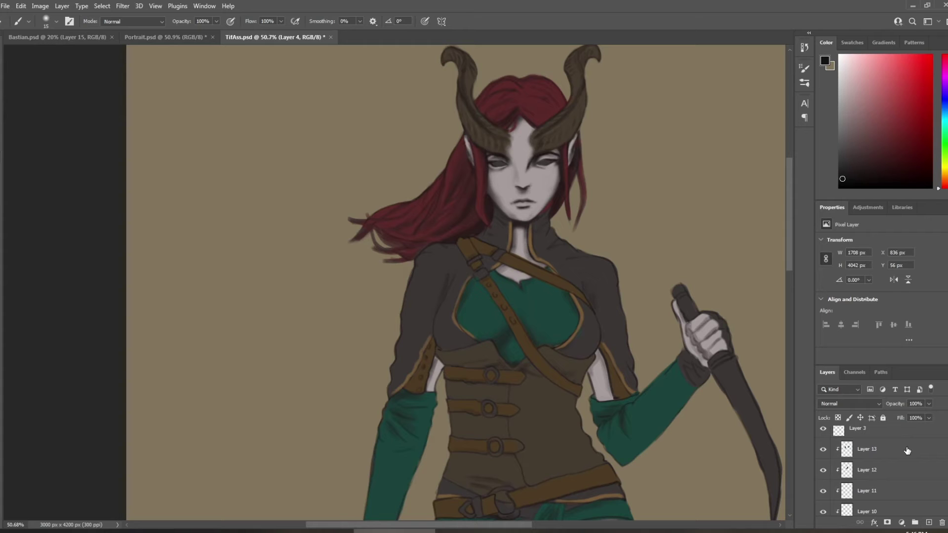
scroll(869, 469, down, 5)
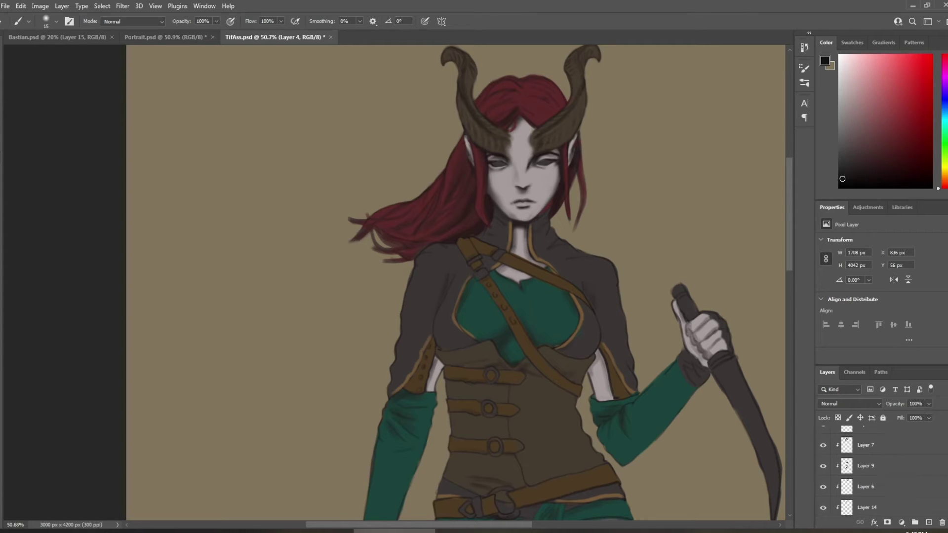
click(823, 454)
click(823, 455)
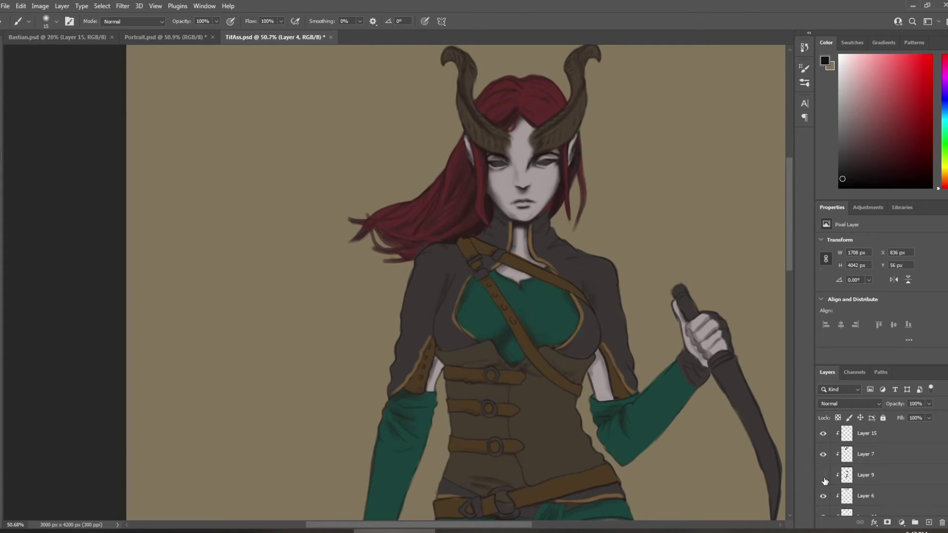
click(823, 495)
click(823, 496)
scroll(933, 465, up, 1)
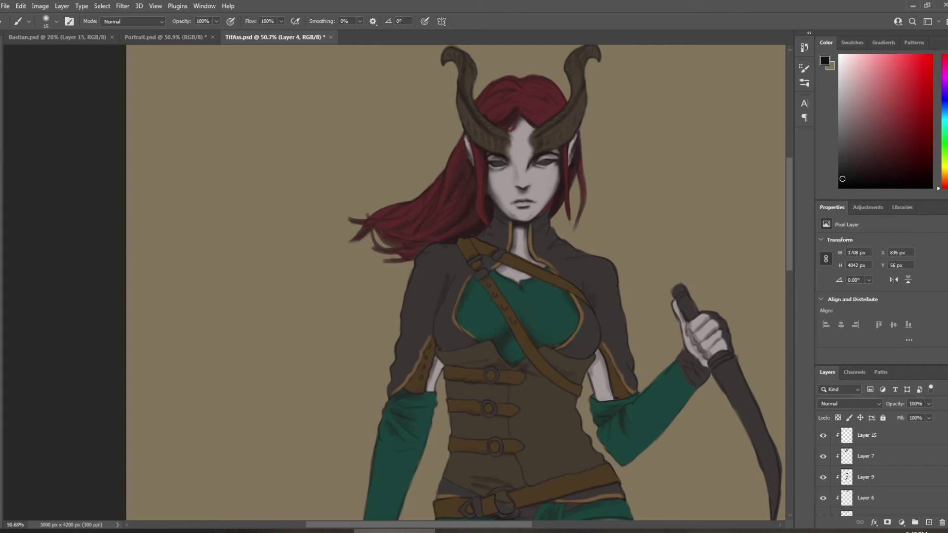
click(823, 438)
click(823, 438)
click(869, 439)
Step: Sample the strap's brown, choose a darker shade and paint soft shadows on the chest strap, sleeve trim and corset straps
key(alt)
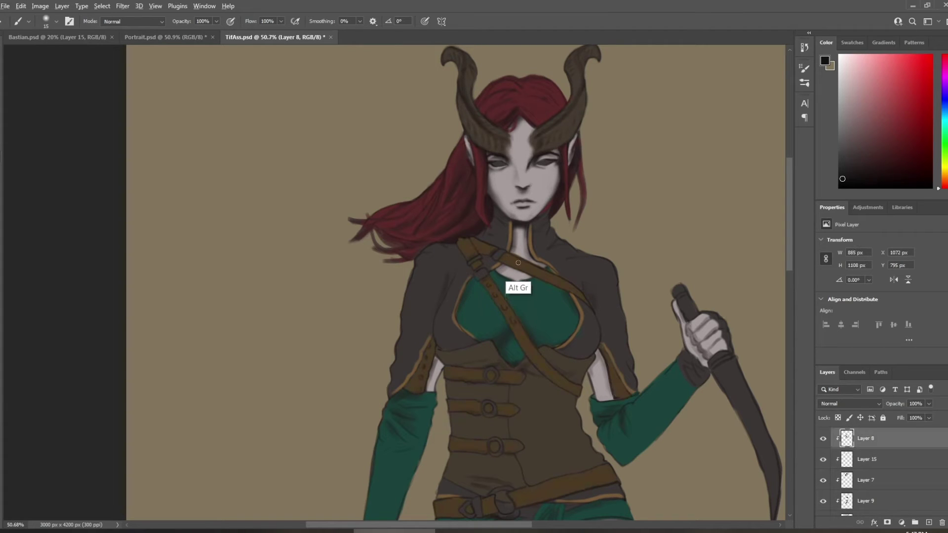
alt+click(522, 261)
key(bracketright)
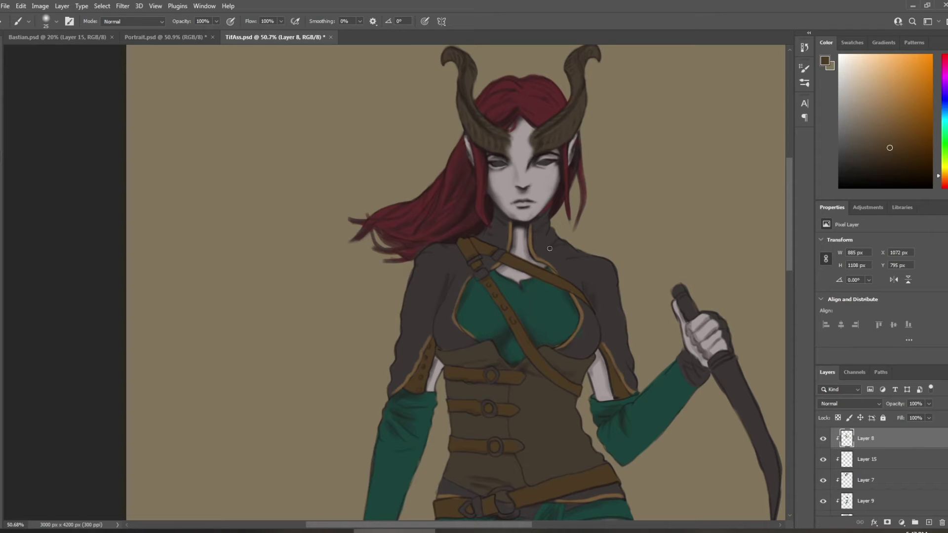
click(881, 157)
key(bracketright)
drag(520, 332, 513, 331)
key(bracketleft)
drag(430, 341, 401, 390)
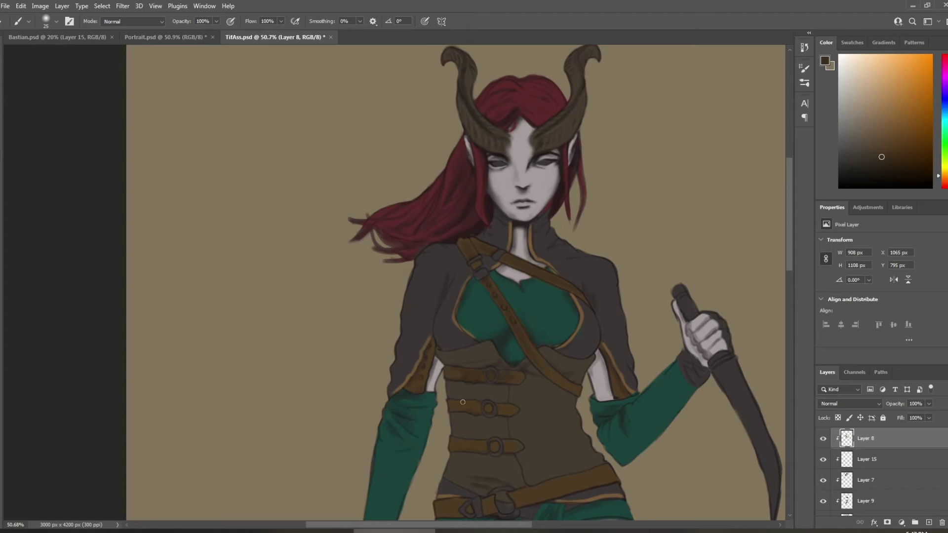
drag(465, 403, 478, 406)
drag(473, 445, 485, 448)
drag(556, 376, 580, 388)
Step: Shade the waist belt on both sides of its buckle with the dark brown at 35 px
key(bracketright)
key(bracketright)
mouse_move(520, 495)
mouse_down()
mouse_move(593, 457)
mouse_move(536, 487)
mouse_move(605, 479)
mouse_up()
mouse_move(447, 509)
mouse_down()
mouse_move(459, 518)
mouse_move(487, 511)
mouse_up()
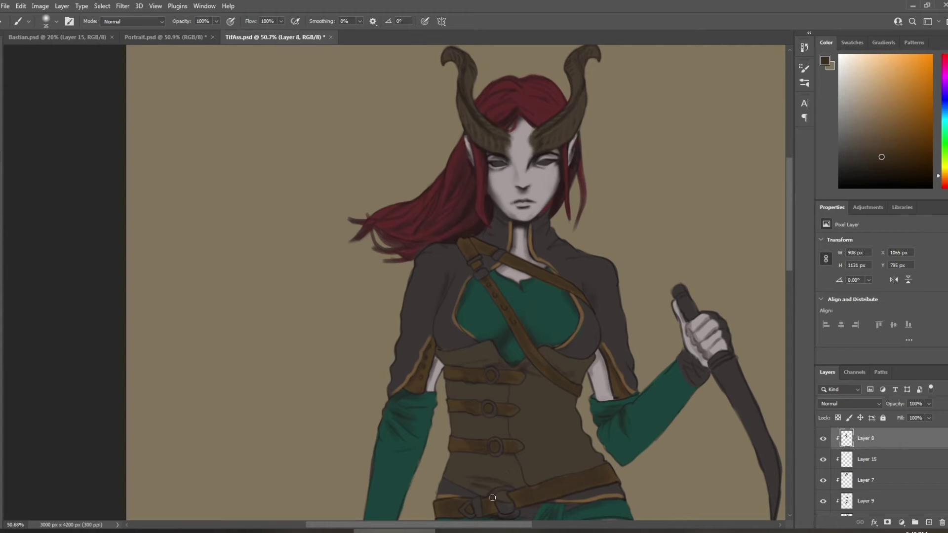
key(alt)
alt+click(516, 491)
Step: Add a new clipped layer directly above Layer 13
click(898, 459)
click(844, 481)
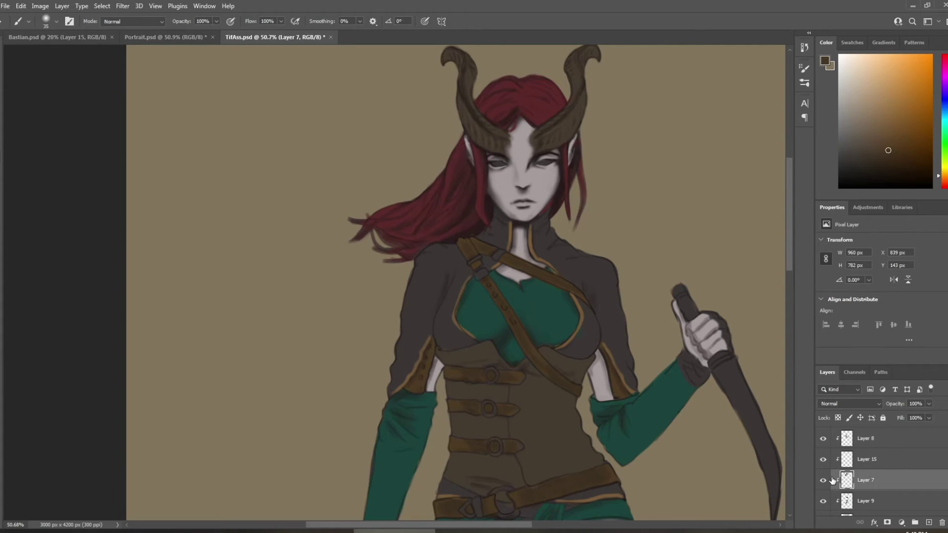
alt+scroll(548, 321, down, 3)
scroll(538, 320, down, 1)
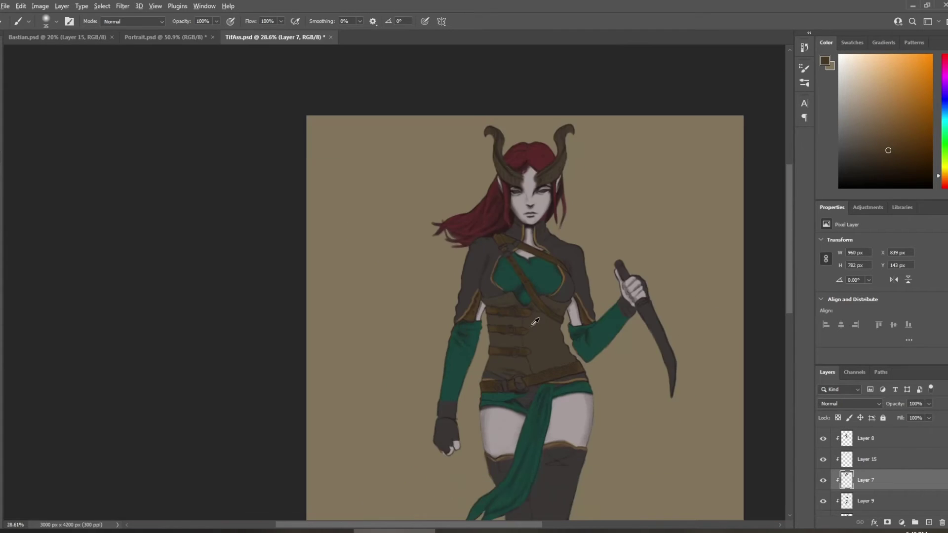
alt+scroll(547, 323, up, 1)
alt+scroll(675, 321, up, 1)
scroll(888, 469, up, 3)
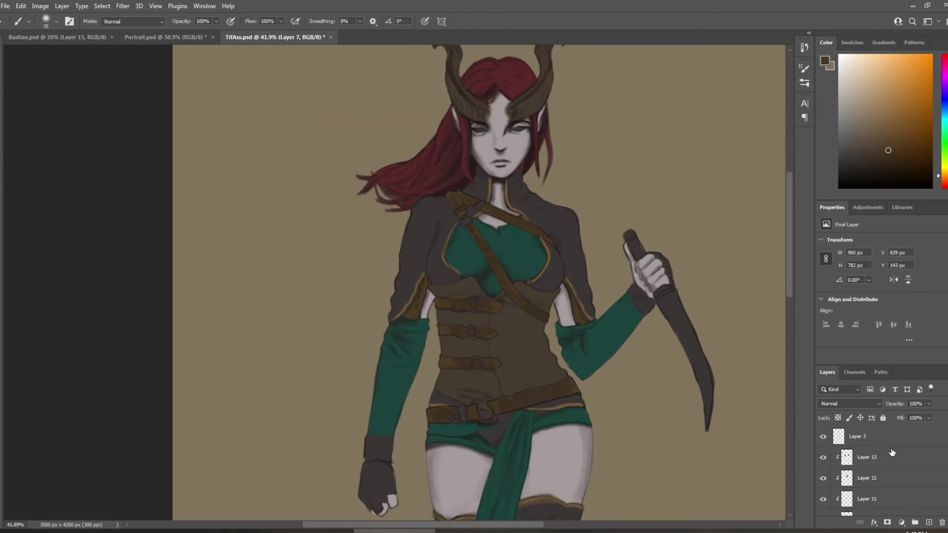
click(913, 459)
alt+click(915, 465)
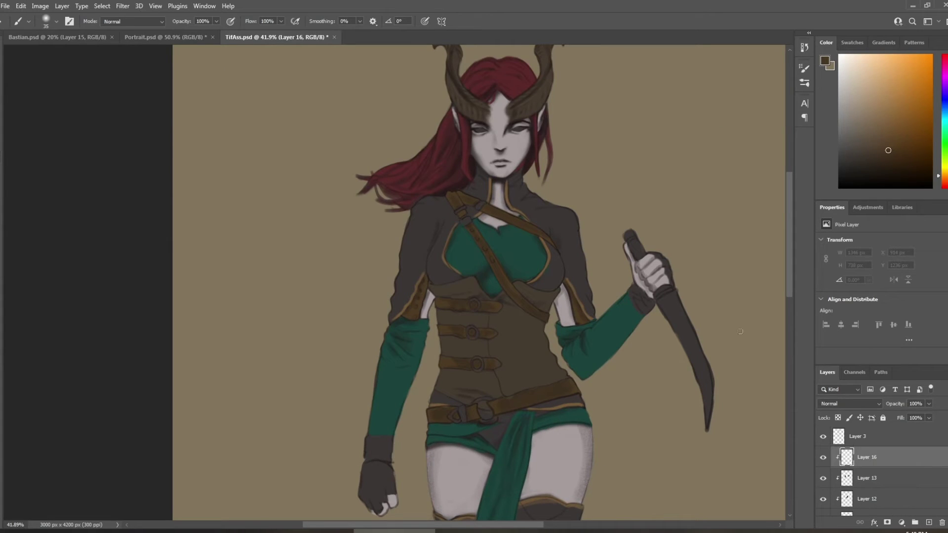
Step: Choose a pale blue-grey and paint the dagger's blade and pommel at 35 px
click(942, 120)
mouse_move(895, 126)
mouse_down()
mouse_move(928, 140)
mouse_move(846, 116)
mouse_up()
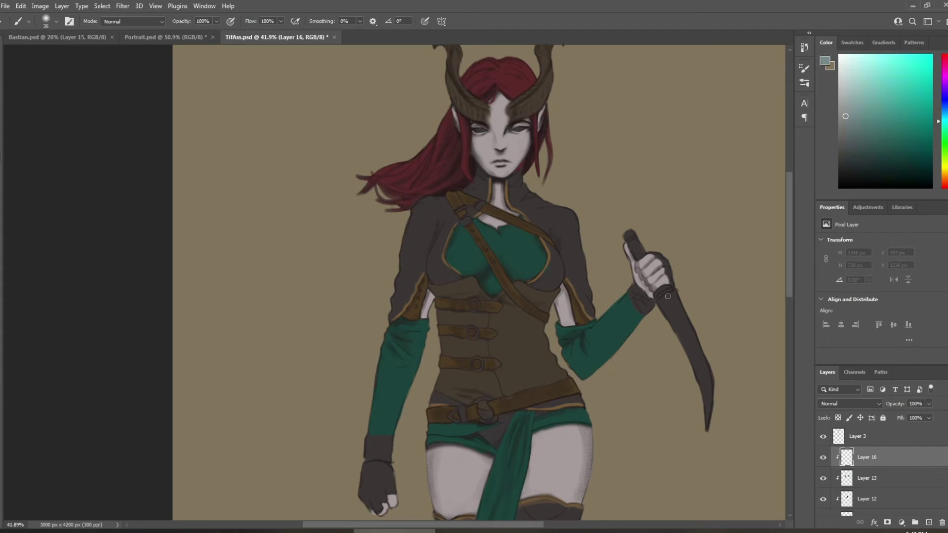
mouse_move(668, 300)
mouse_down()
mouse_move(675, 294)
mouse_move(690, 350)
mouse_move(686, 297)
mouse_up()
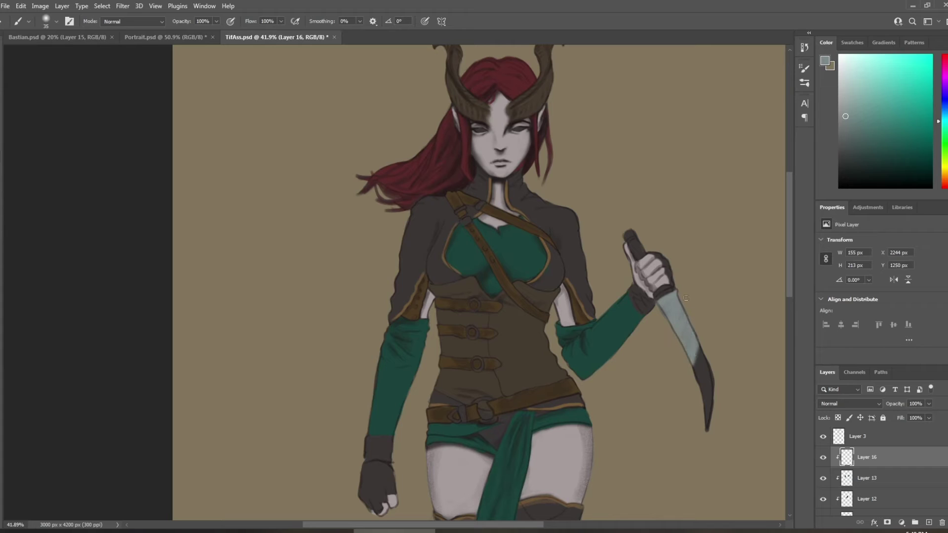
mouse_move(689, 336)
mouse_down()
mouse_move(700, 351)
mouse_move(667, 386)
mouse_move(689, 378)
mouse_move(700, 352)
mouse_move(698, 401)
mouse_move(713, 368)
mouse_move(706, 430)
mouse_move(714, 400)
mouse_up()
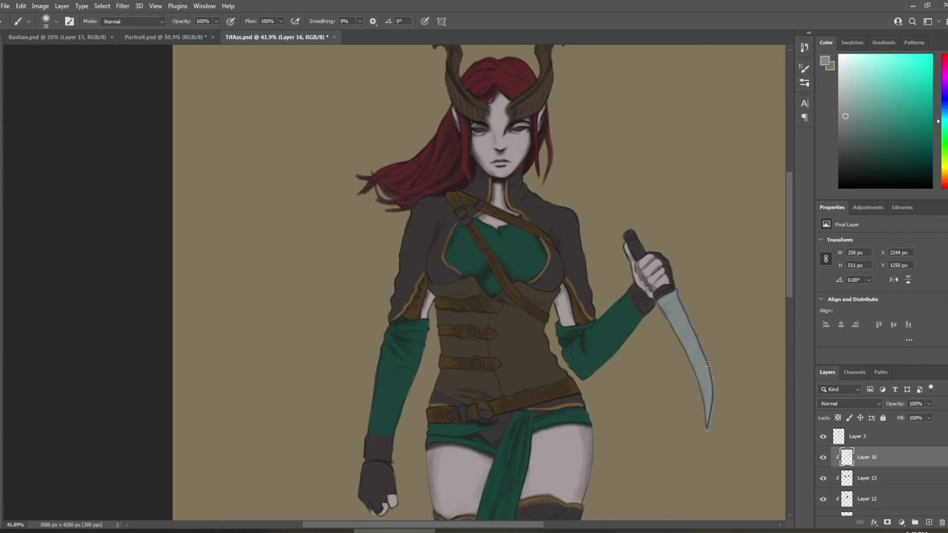
drag(624, 232, 633, 230)
Step: Switch the clipped layers from Layer 5 up to Layer 8 off and on to examine which part each one colours
scroll(831, 447, down, 5)
click(823, 448)
click(823, 448)
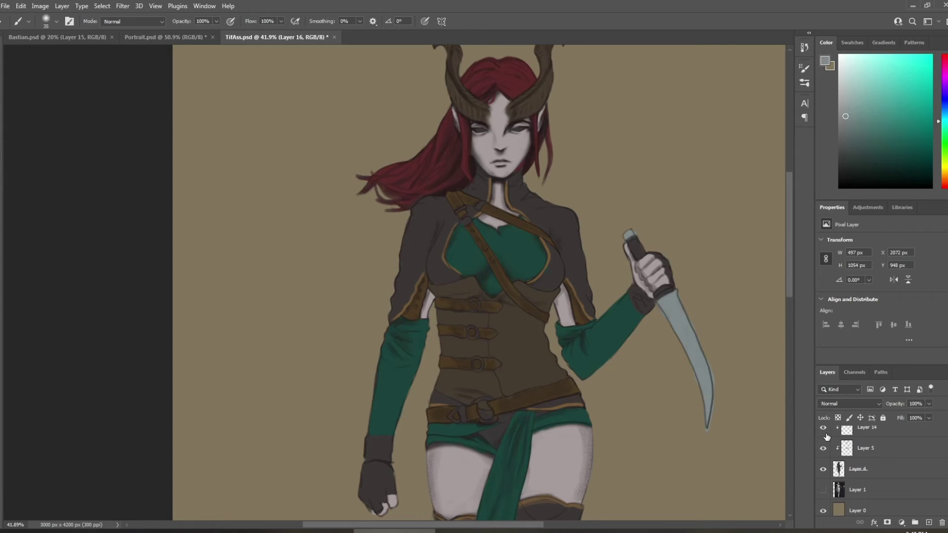
click(823, 429)
click(823, 428)
scroll(823, 444, up, 2)
click(823, 467)
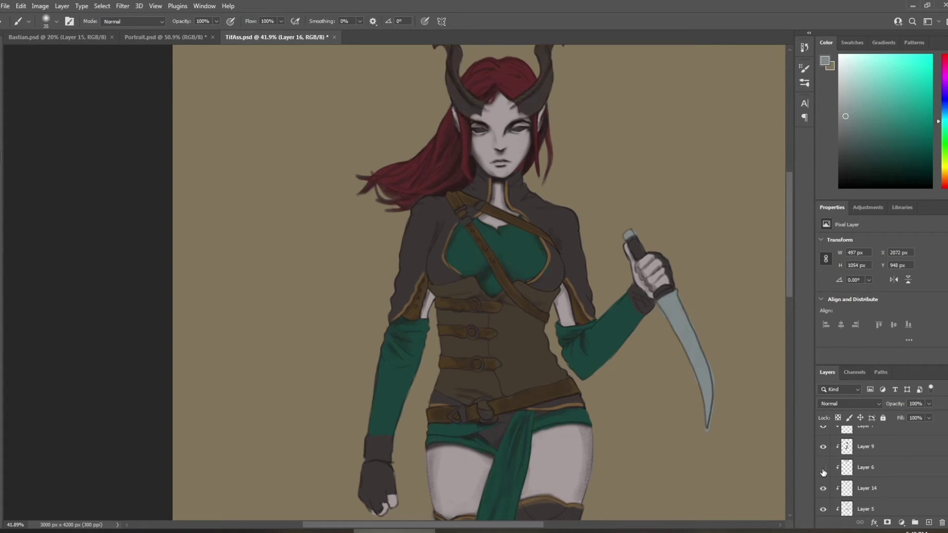
click(823, 467)
click(823, 448)
click(823, 448)
click(823, 427)
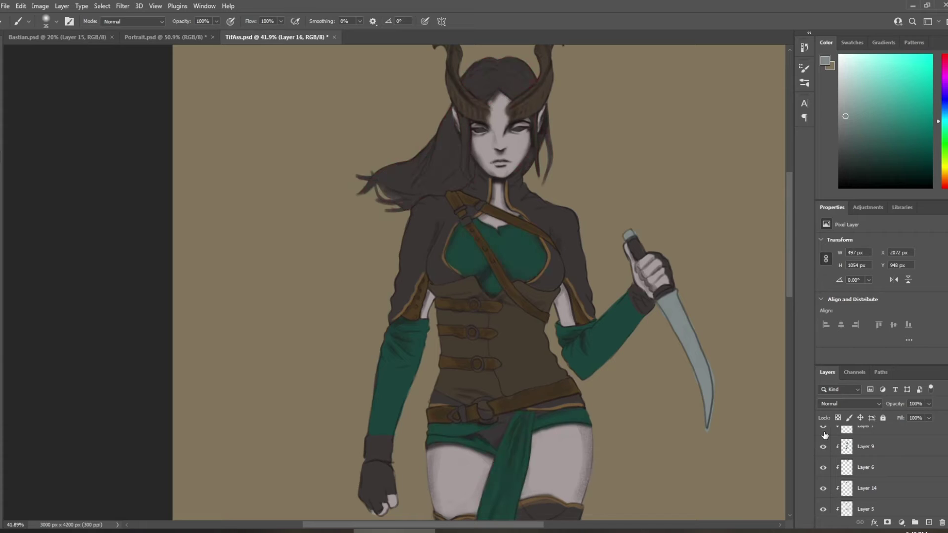
click(823, 427)
scroll(858, 447, up, 2)
click(823, 448)
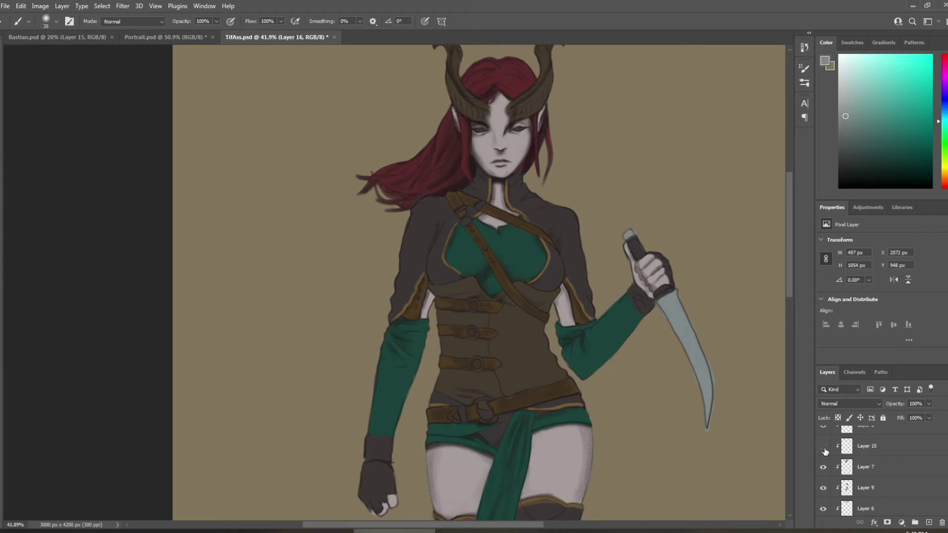
click(824, 447)
click(823, 431)
click(823, 432)
click(823, 467)
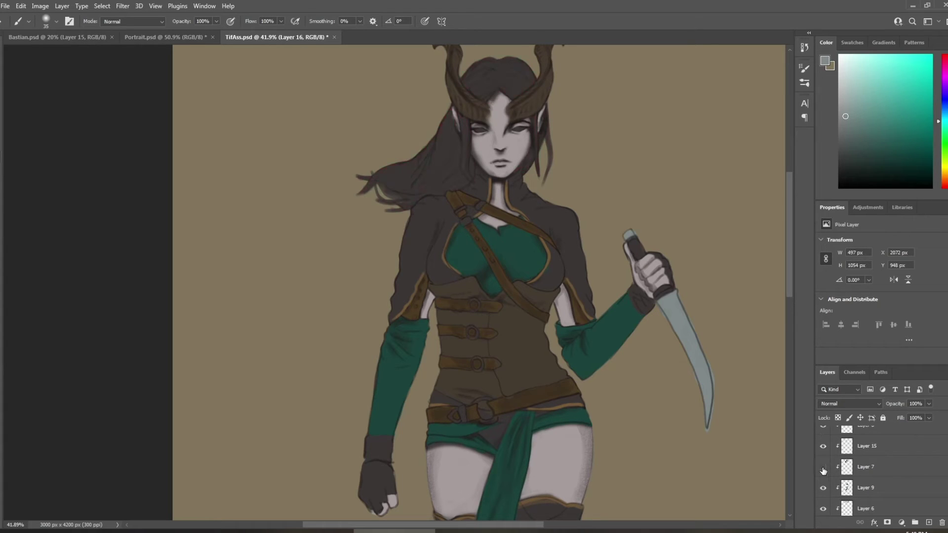
click(823, 468)
click(823, 488)
click(823, 488)
click(823, 509)
click(823, 508)
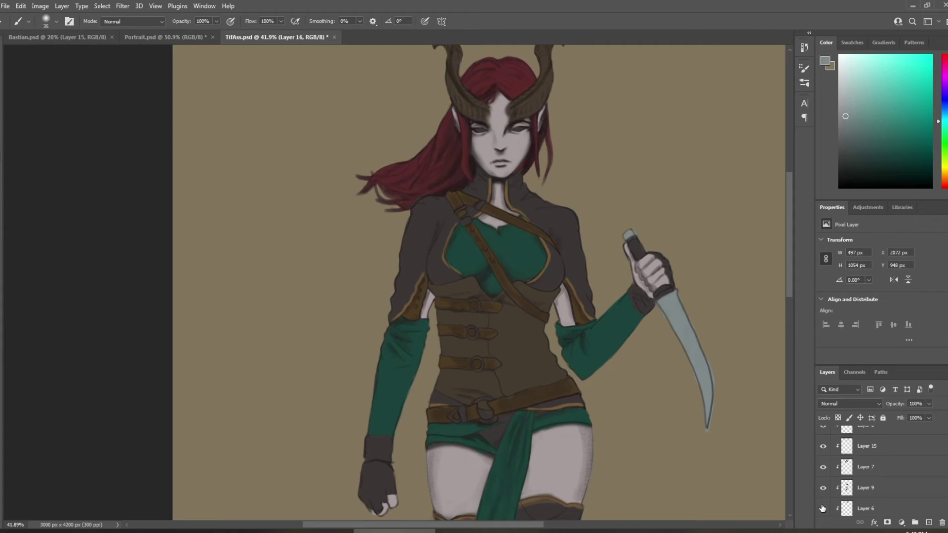
Step: Check the contents of Layer 14, Layer 5 and Layer 4 by toggling them, and review the whole figure
click(943, 472)
scroll(881, 469, down, 3)
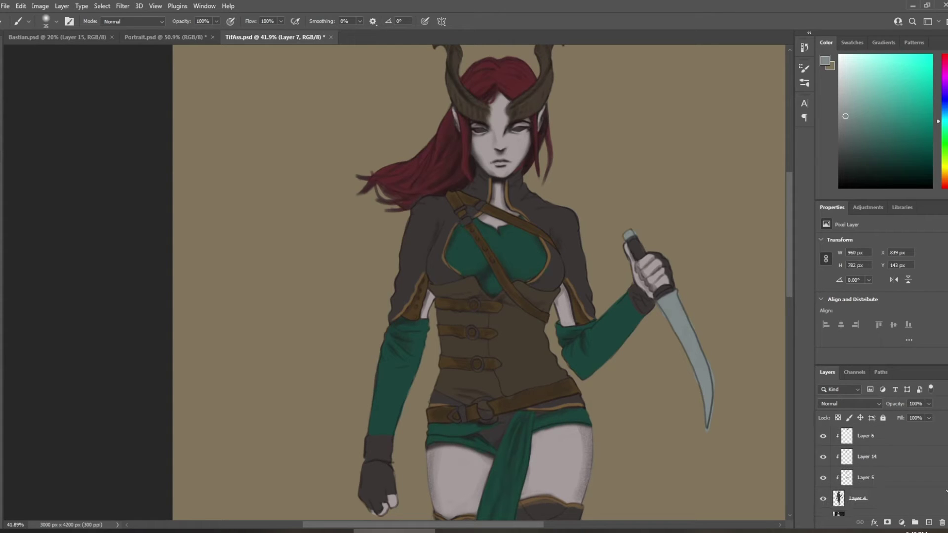
click(823, 456)
click(823, 456)
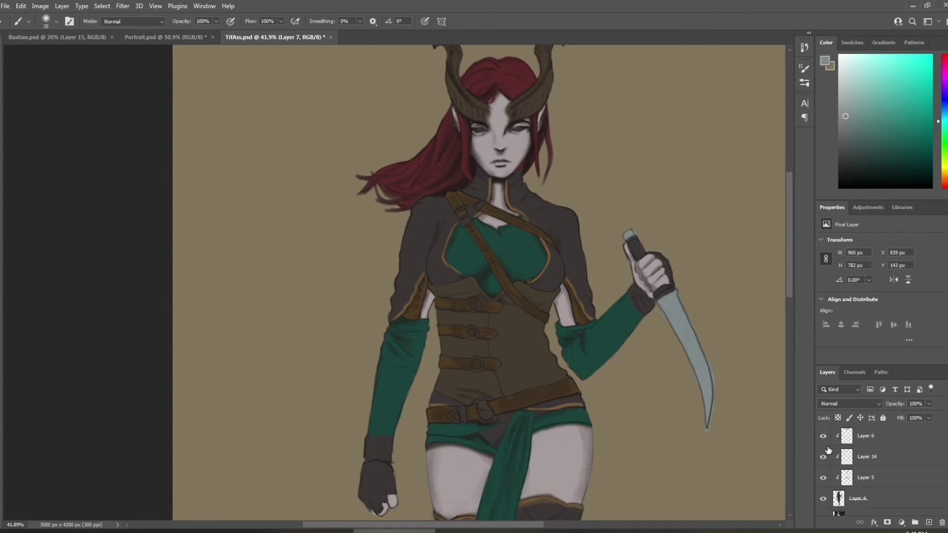
click(823, 478)
click(823, 478)
click(823, 477)
click(823, 499)
click(824, 498)
drag(577, 326, 379, 284)
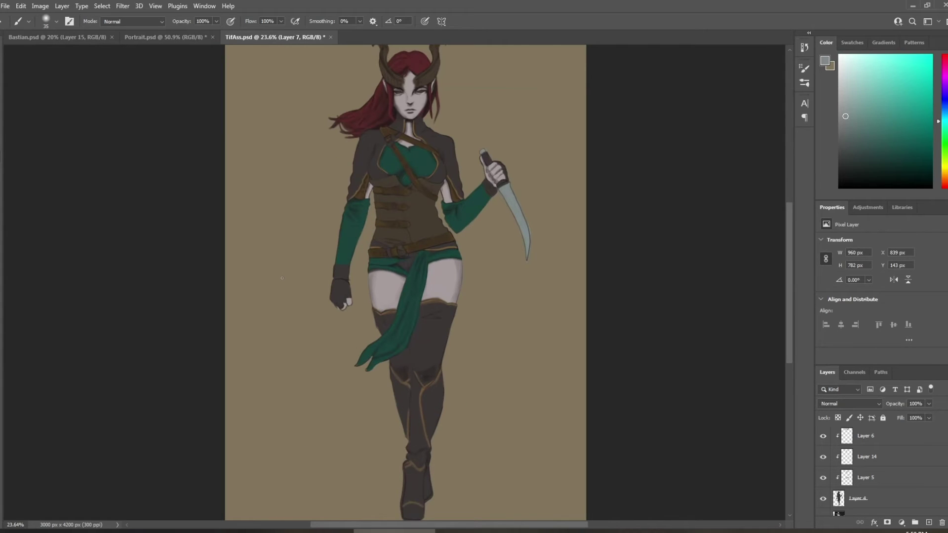
scroll(344, 180, up, 2)
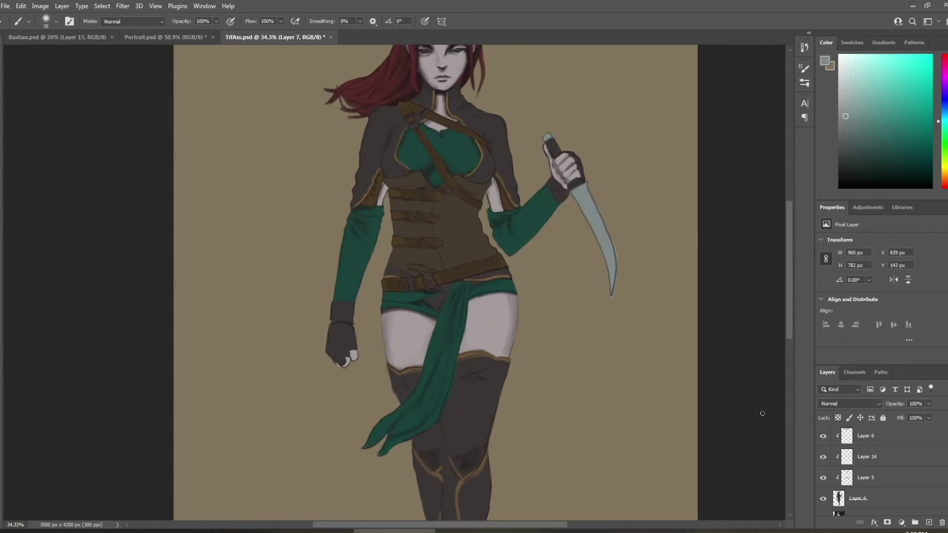
scroll(850, 471, up, 2)
Step: Try a blue-grey stroke on Layer 9 along the jacket's edge beside the green top
click(869, 457)
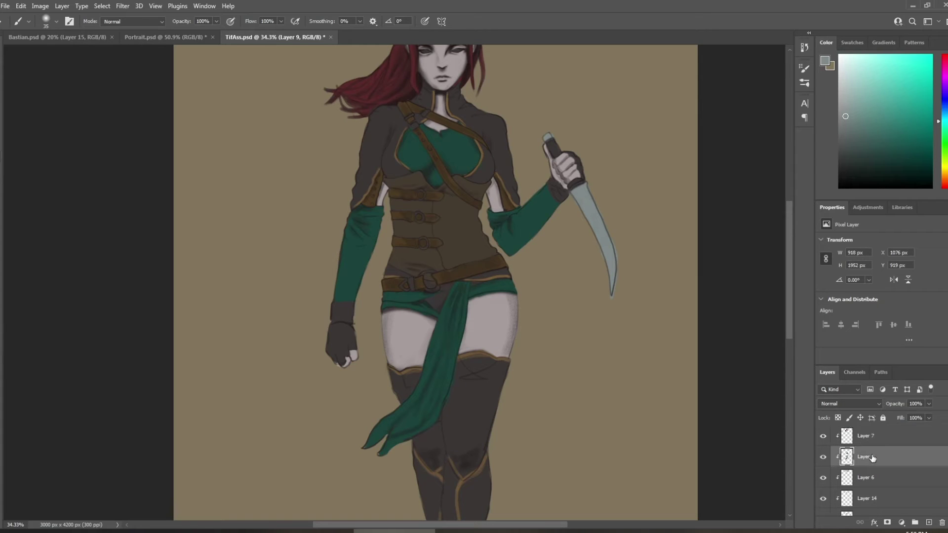
drag(475, 175, 488, 162)
key(ctrl+z)
Step: Save the document and add a new clipped layer directly above Layer 4
scroll(260, 119, up, 2)
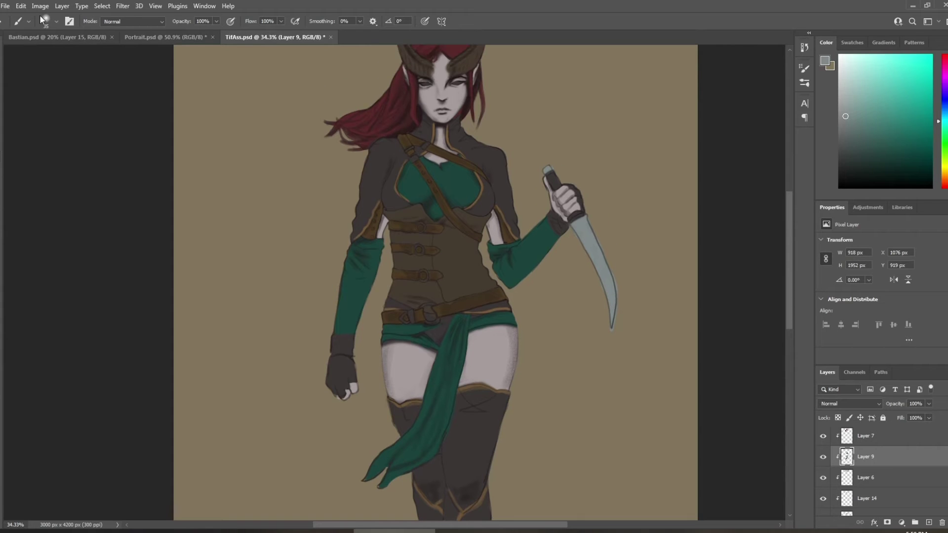
key(ctrl+s)
scroll(615, 388, up, 2)
scroll(869, 458, down, 3)
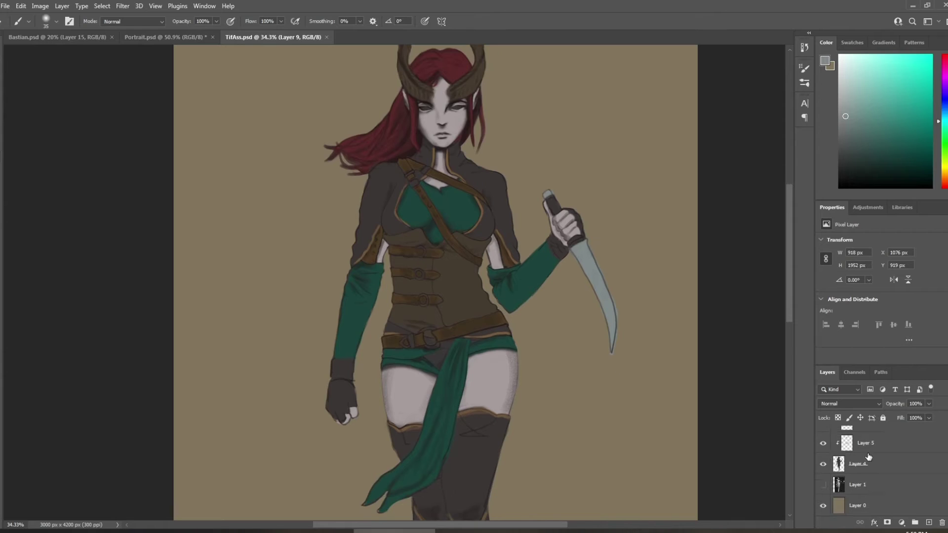
click(874, 462)
click(929, 523)
Step: Sample the dark shade beside the neck and paint a first shadow on the jacket between chest and arm
scroll(398, 165, up, 3)
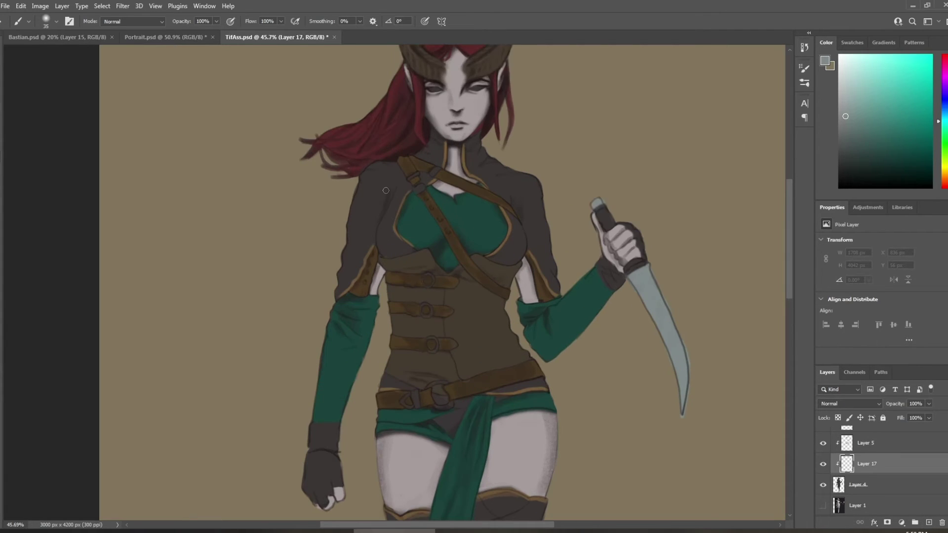
alt+click(428, 114)
mouse_move(384, 213)
mouse_down()
mouse_move(386, 195)
mouse_move(375, 246)
mouse_move(377, 228)
mouse_up()
Step: Sample a near-black from the jacket and paint broad soft shadows between the chest and both arms at 150 px
alt+click(393, 213)
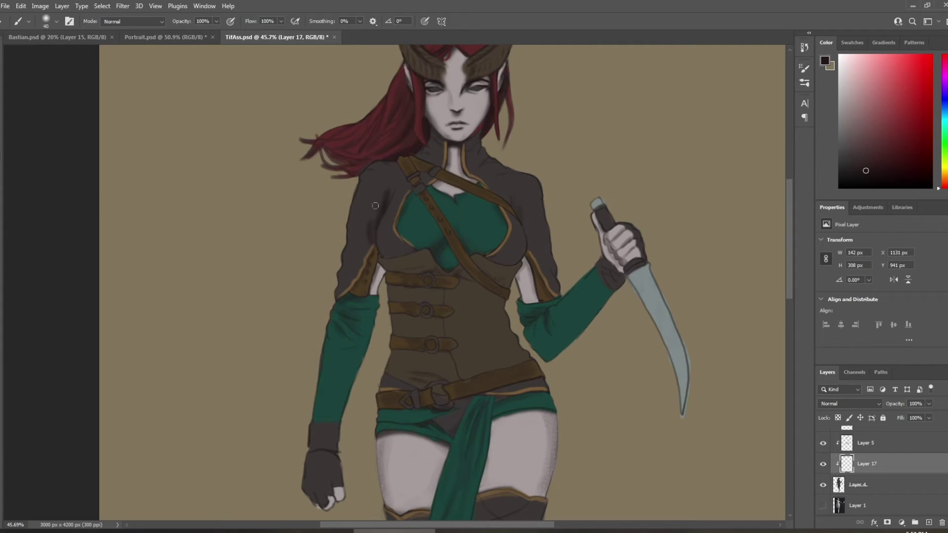
key(bracketright)
key(bracketright)
key(bracketright)
key(bracketright)
key(bracketright)
key(bracketright)
key(bracketright)
key(bracketright)
key(bracketright)
key(bracketright)
drag(382, 202, 362, 262)
mouse_move(542, 192)
mouse_down()
mouse_move(521, 213)
mouse_move(528, 229)
mouse_move(519, 193)
mouse_move(511, 213)
mouse_up()
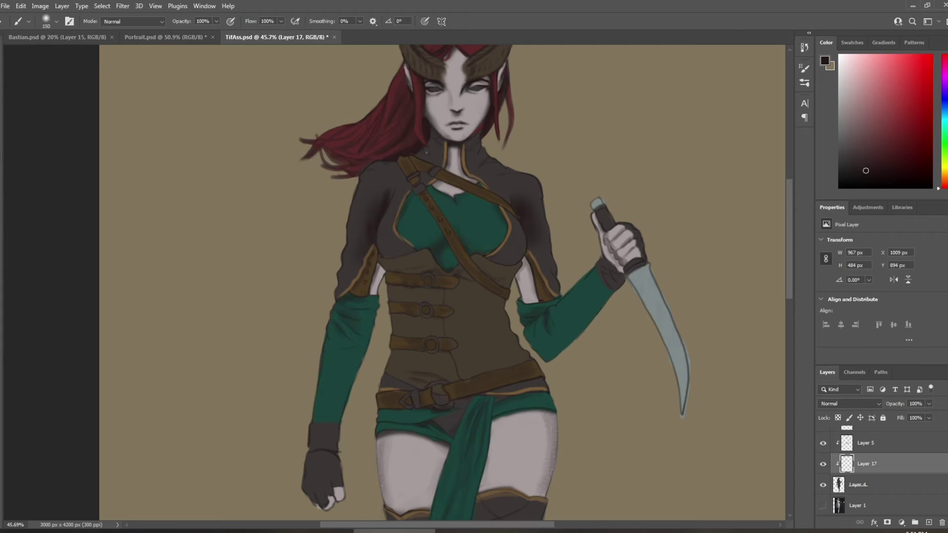
Step: Darken the jacket's high collar around the neck with a much smaller soft brush
key(bracketleft)
key(bracketleft)
key(bracketleft)
key(bracketleft)
key(bracketleft)
key(bracketleft)
key(bracketleft)
key(bracketleft)
drag(423, 156, 440, 144)
key(bracketleft)
key(bracketright)
key(bracketleft)
key(bracketleft)
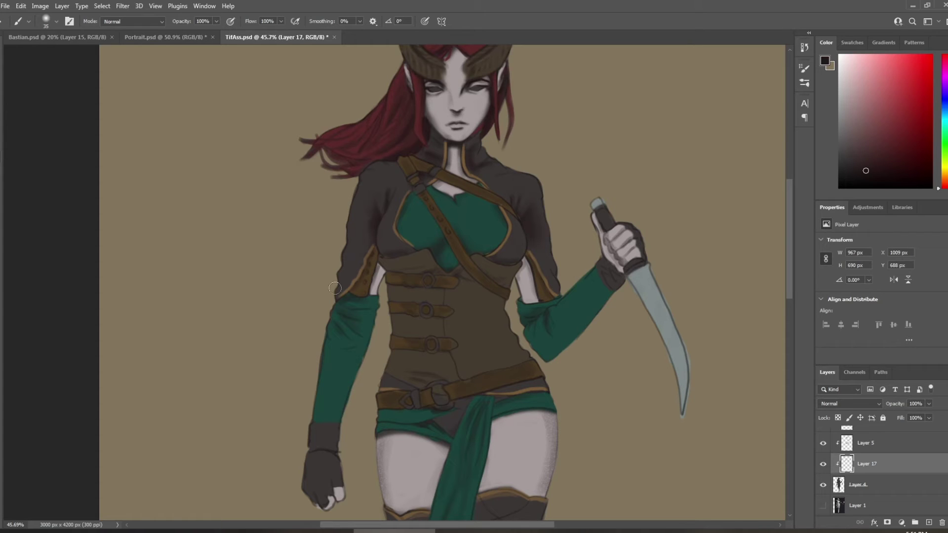
scroll(330, 292, down, 2)
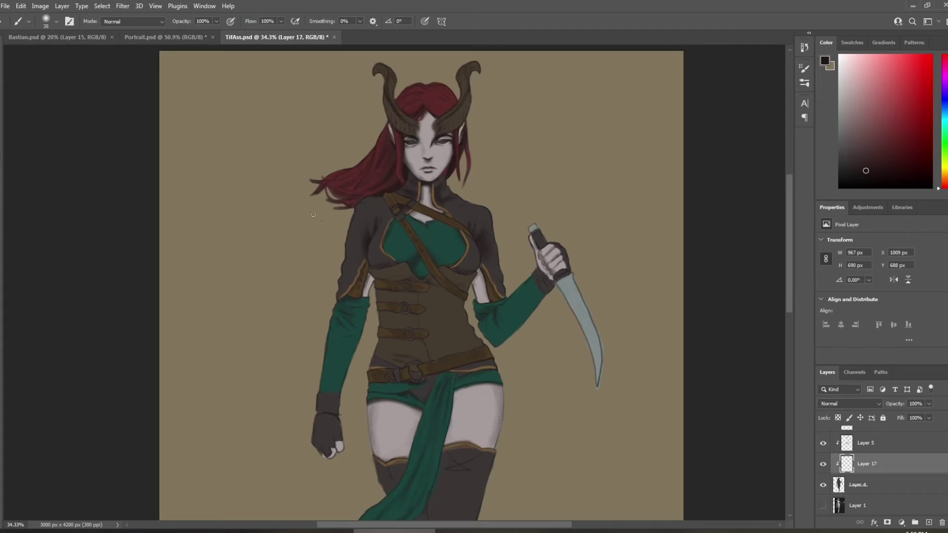
scroll(878, 469, up, 5)
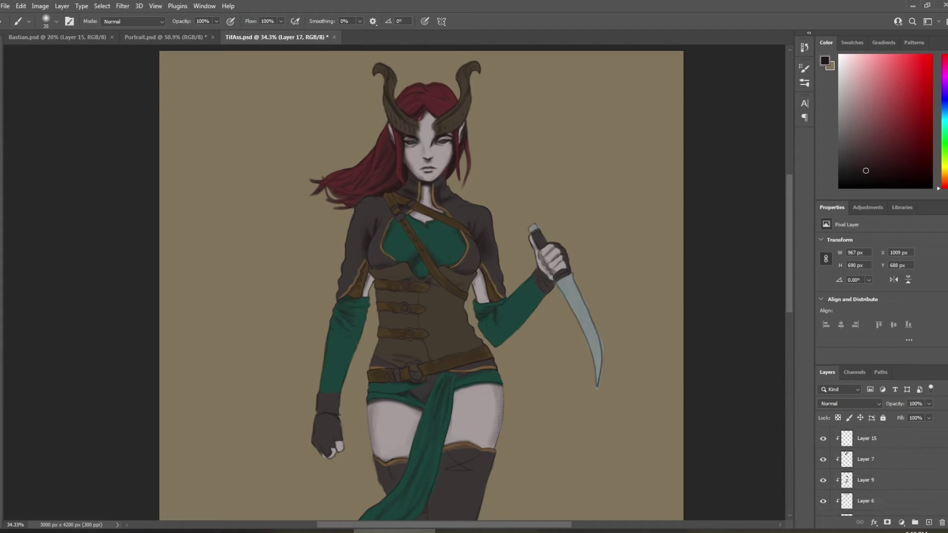
scroll(888, 471, down, 5)
scroll(889, 471, up, 8)
click(926, 431)
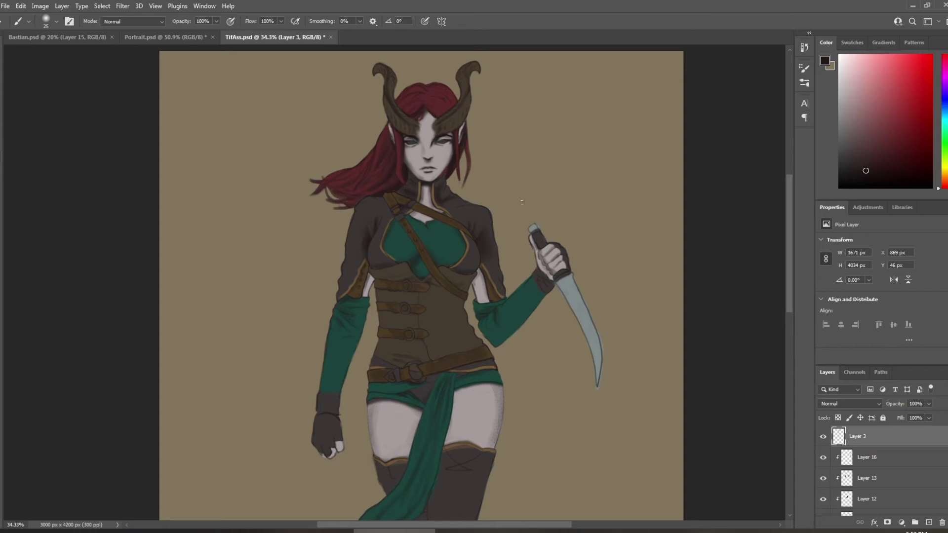
scroll(943, 482, down, 6)
click(929, 462)
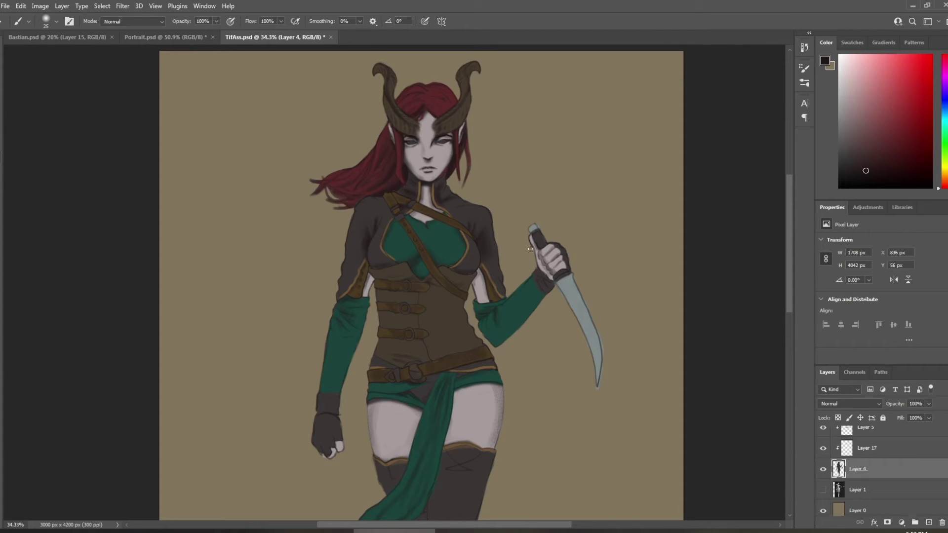
scroll(381, 203, down, 3)
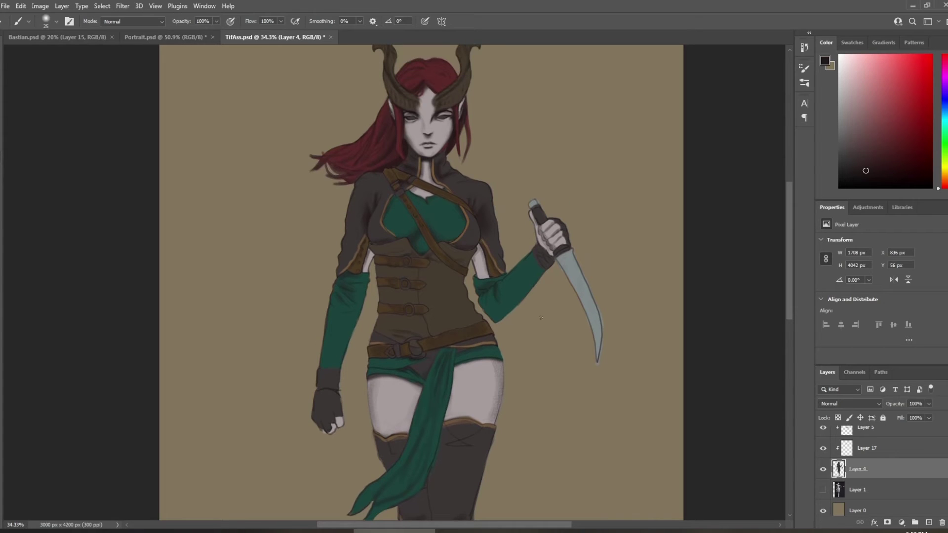
key(alt+bracketright)
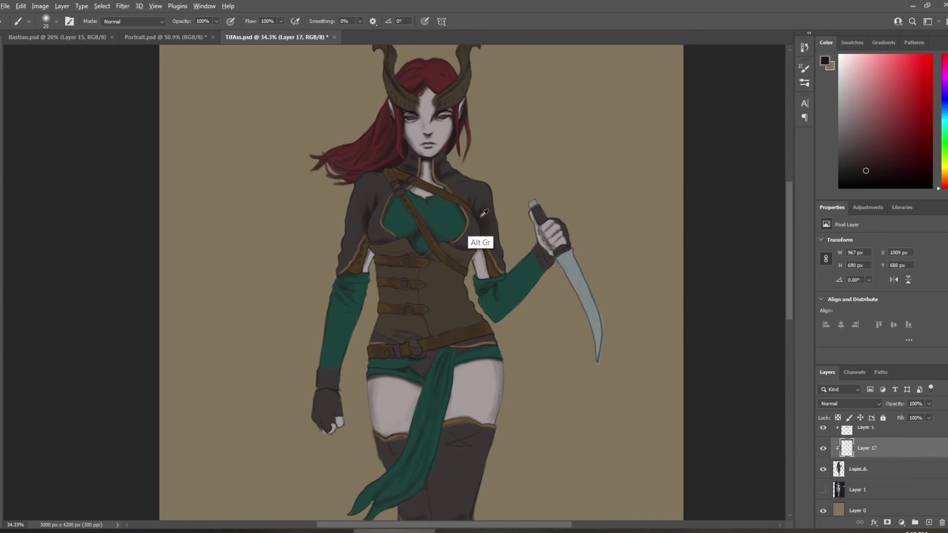
Step: Sample a near-black at the neck and darken both jacket sleeve ends and the dark fabric around the belt with a 40–50 px soft brush
alt+click(427, 157)
key(bracketright)
key(bracketright)
key(bracketright)
key(bracketright)
key(bracketright)
mouse_move(497, 256)
mouse_down()
mouse_move(502, 267)
mouse_move(494, 257)
mouse_up()
key(bracketleft)
key(bracketleft)
drag(353, 252, 341, 270)
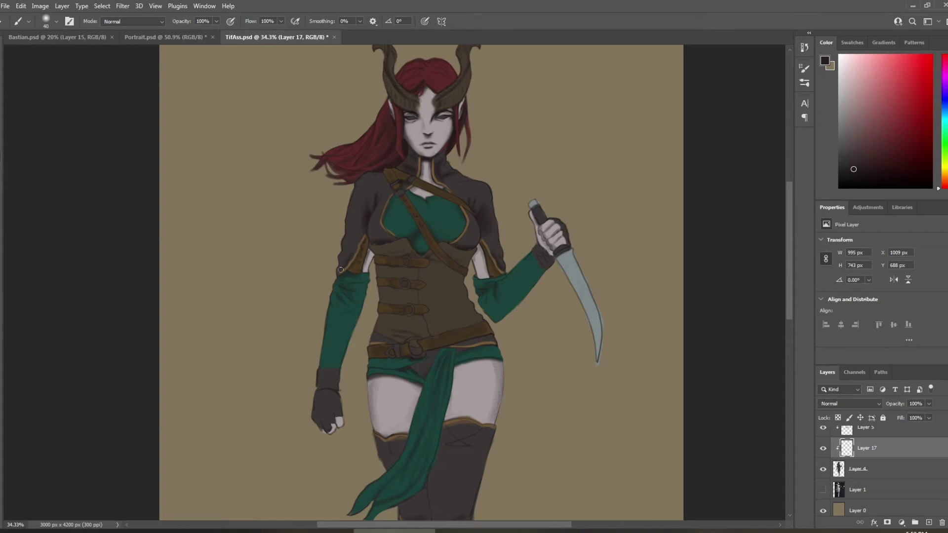
mouse_move(377, 336)
mouse_down()
mouse_move(461, 345)
mouse_move(489, 335)
mouse_up()
Step: Shade the thigh-high boots around the knees, inner legs and ankles with soft near-black strokes at 50 px
scroll(486, 301, down, 8)
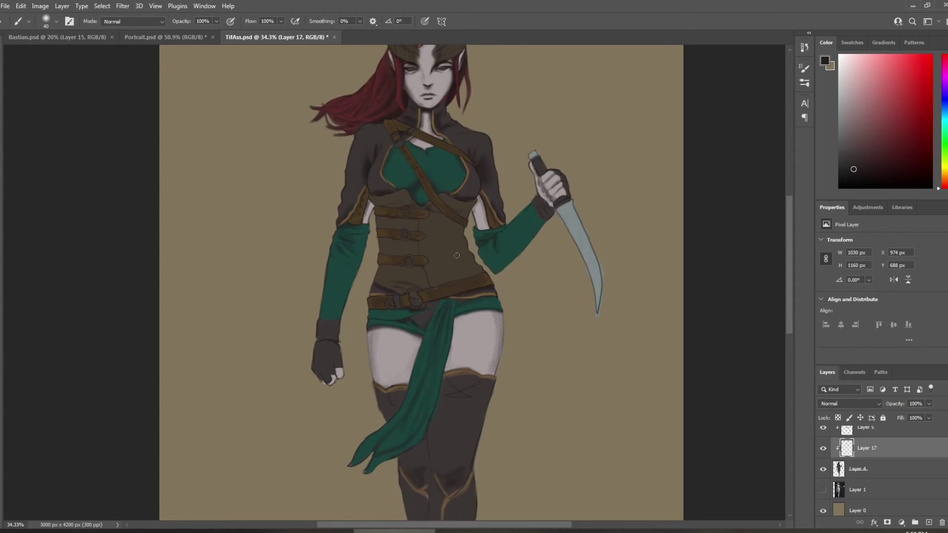
key(bracketright)
mouse_move(437, 320)
mouse_down()
mouse_move(458, 334)
mouse_move(472, 286)
mouse_move(426, 303)
mouse_move(425, 366)
mouse_up()
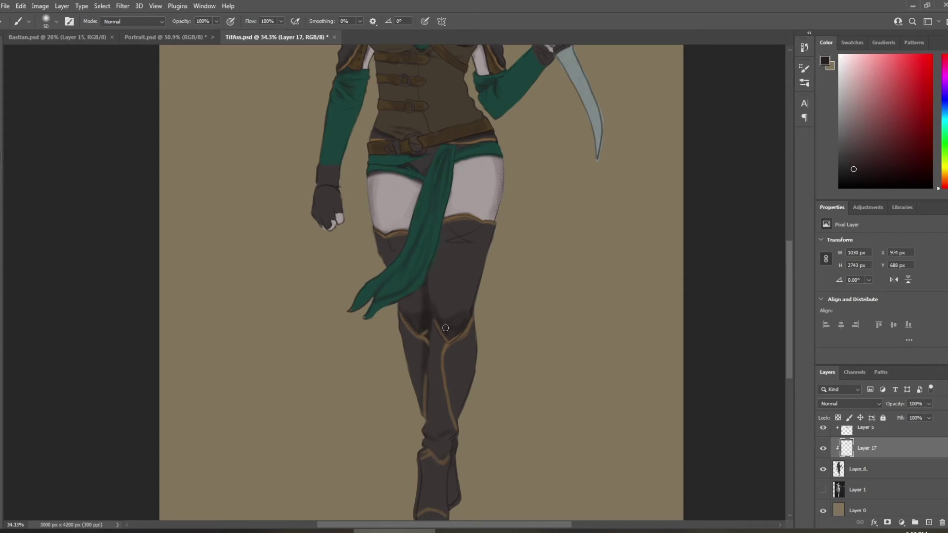
mouse_move(445, 328)
mouse_down()
mouse_move(464, 321)
mouse_move(473, 291)
mouse_up()
drag(464, 331, 467, 337)
drag(445, 385, 455, 432)
drag(432, 337, 424, 378)
drag(447, 322, 442, 342)
mouse_move(452, 459)
mouse_down()
mouse_move(451, 484)
mouse_move(457, 381)
mouse_move(437, 458)
mouse_up()
Step: Darken the toe and sole of the front boot with the soft brush at 45 px
key([)
drag(420, 513, 448, 503)
scroll(345, 319, down, 3)
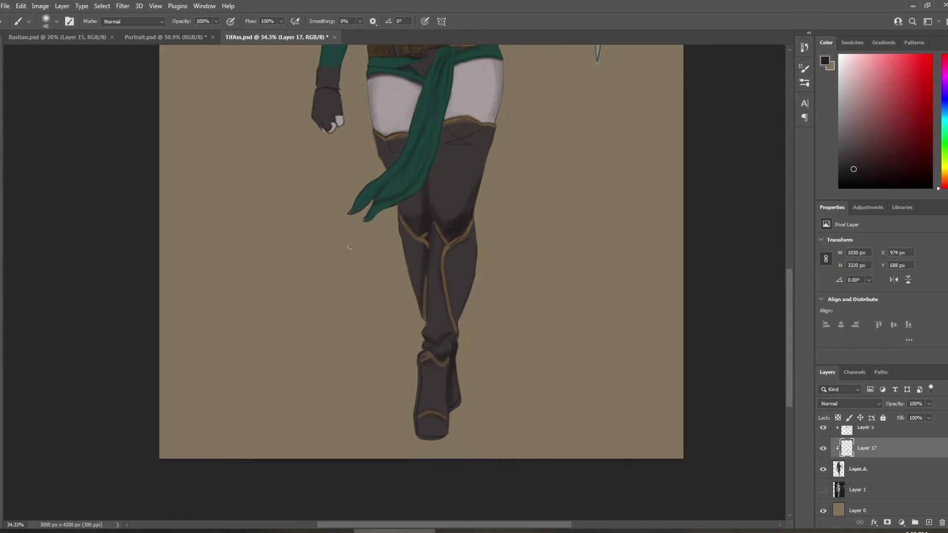
mouse_move(422, 426)
mouse_down()
mouse_move(419, 436)
mouse_move(449, 435)
mouse_up()
Step: Shade the glove on the lowered hand, the dagger-hand glove and its wrist, and reduce the brush to 25 px
scroll(646, 271, up, 5)
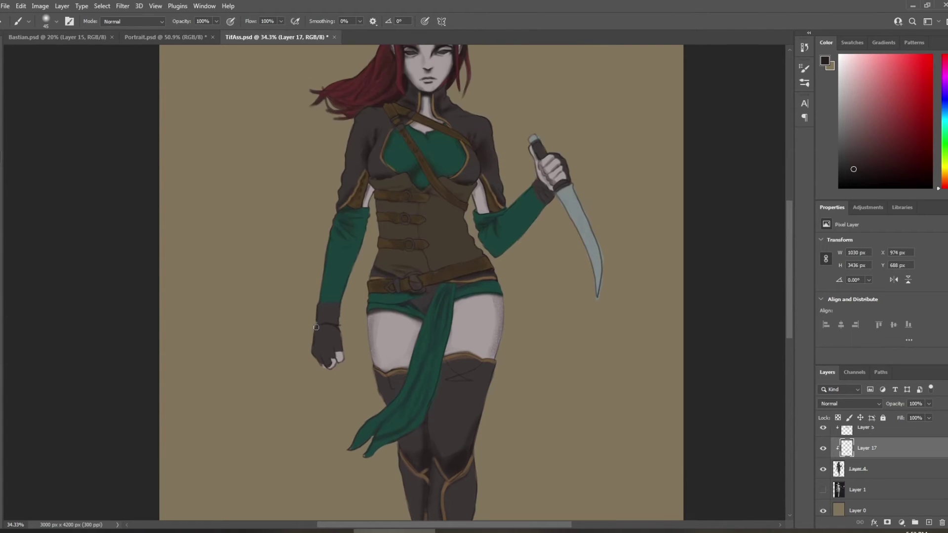
mouse_move(316, 327)
mouse_down()
mouse_move(339, 325)
mouse_move(327, 317)
mouse_move(326, 340)
mouse_move(311, 348)
mouse_move(333, 355)
mouse_up()
scroll(621, 209, up, 2)
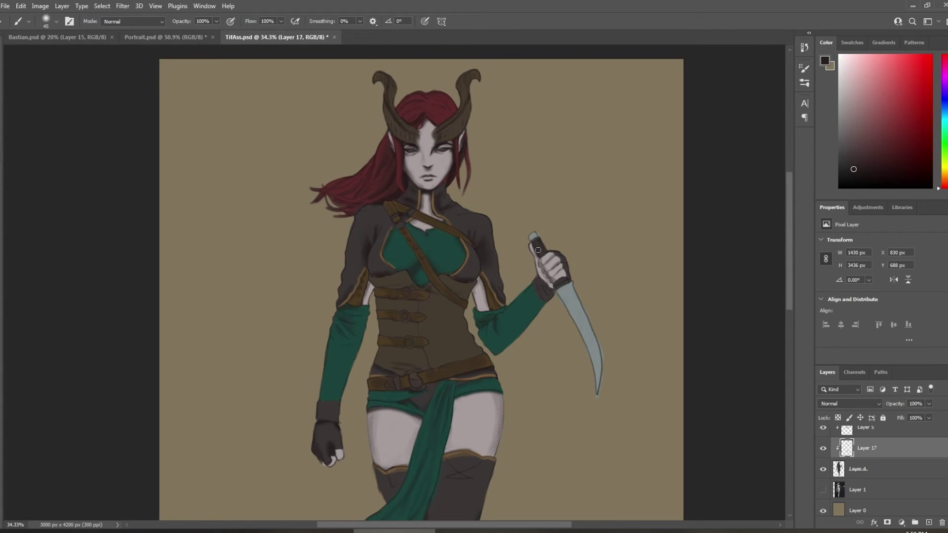
mouse_move(537, 280)
mouse_down()
mouse_move(552, 291)
mouse_move(545, 286)
mouse_up()
key(bracketleft)
key(bracketleft)
key(bracketleft)
Step: Identify the clothing layers by toggling their visibility and add a new clipped layer directly above Layer 12
scroll(884, 469, up, 3)
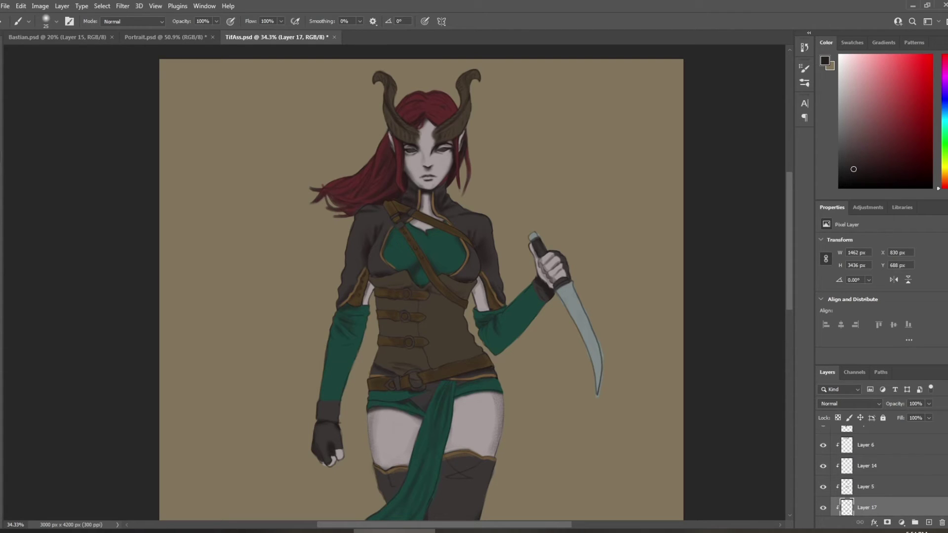
scroll(938, 459, down, 1)
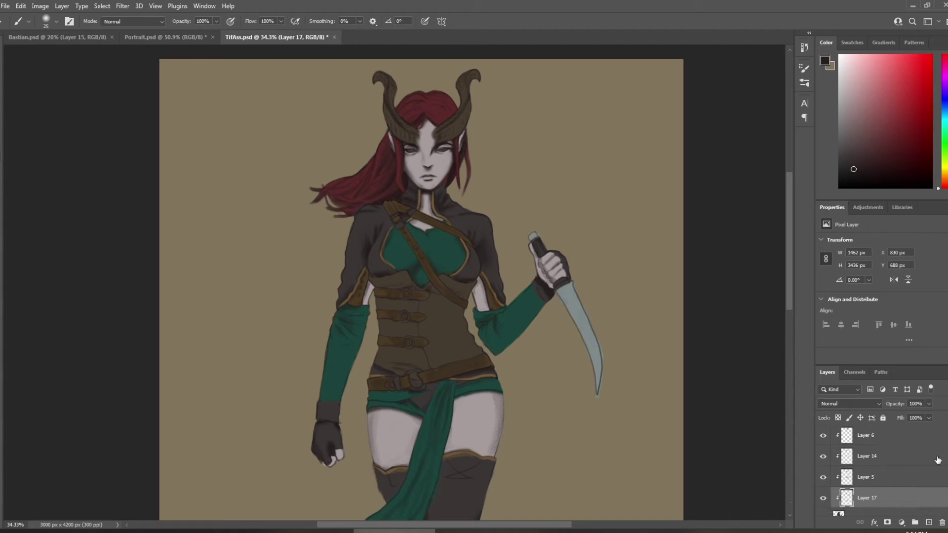
scroll(938, 460, down, 5)
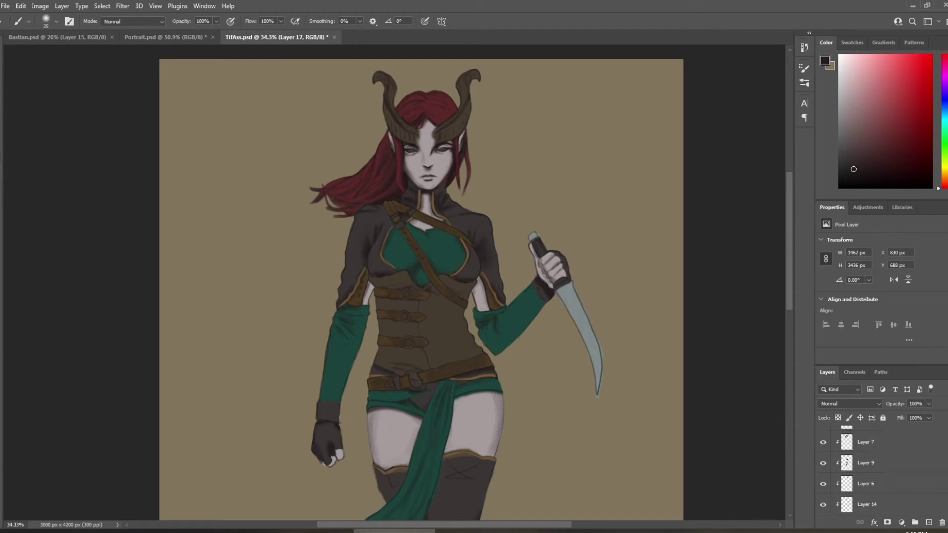
scroll(884, 469, up, 6)
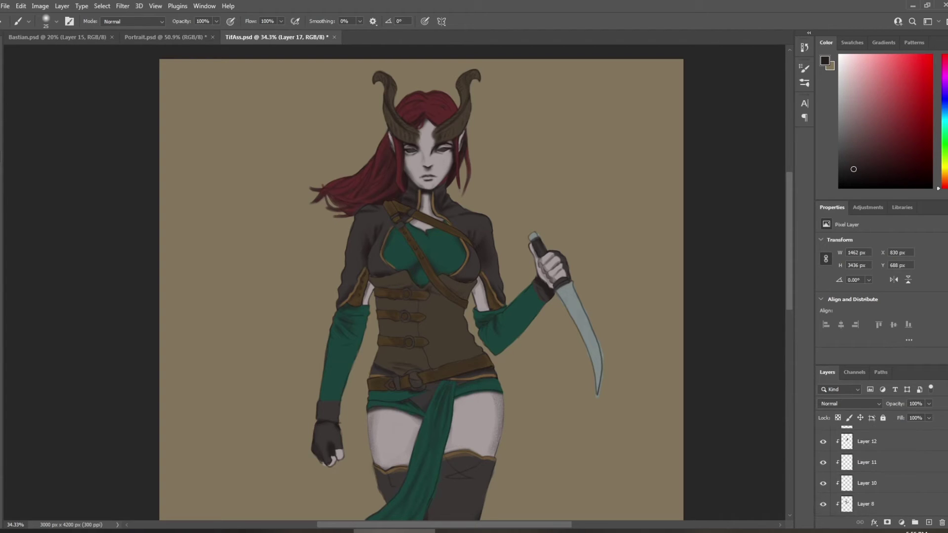
scroll(825, 486, down, 1)
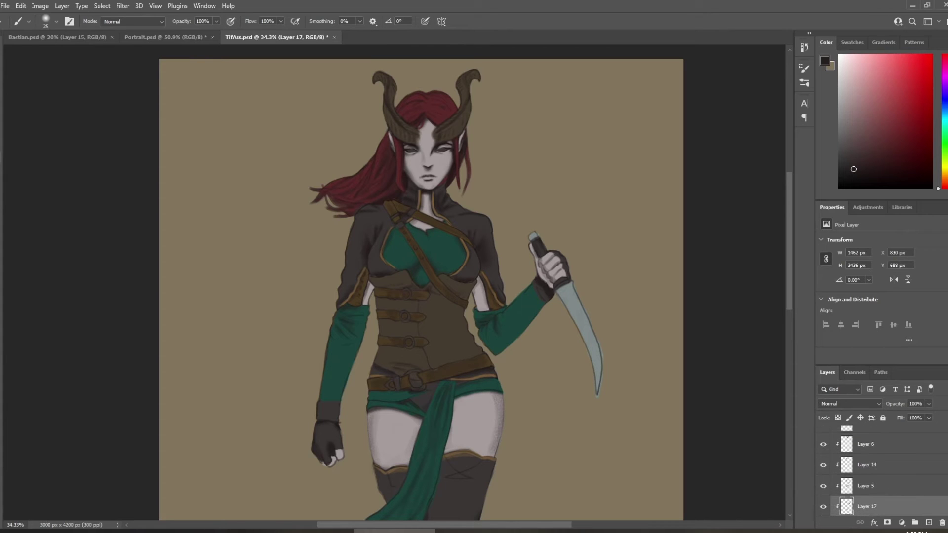
scroll(823, 449, up, 3)
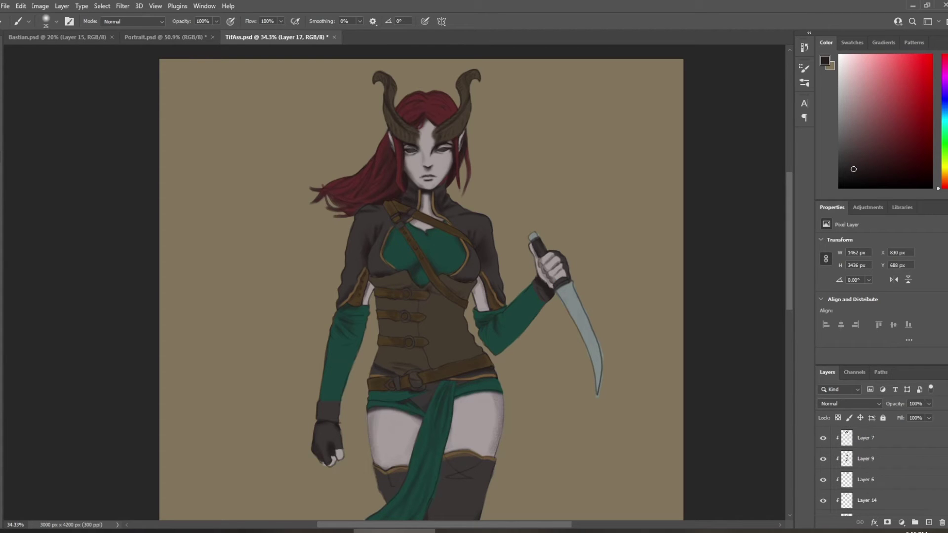
scroll(823, 449, up, 3)
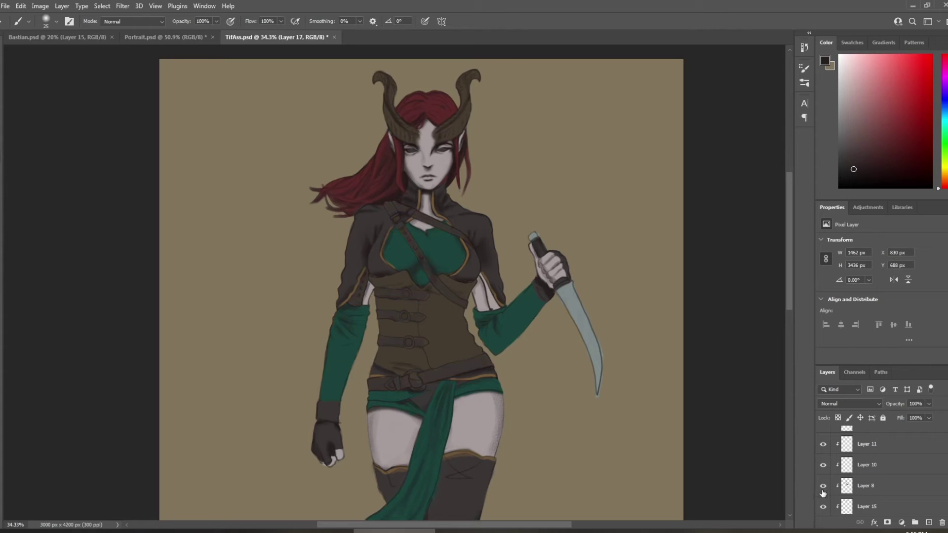
scroll(823, 489, up, 2)
click(823, 488)
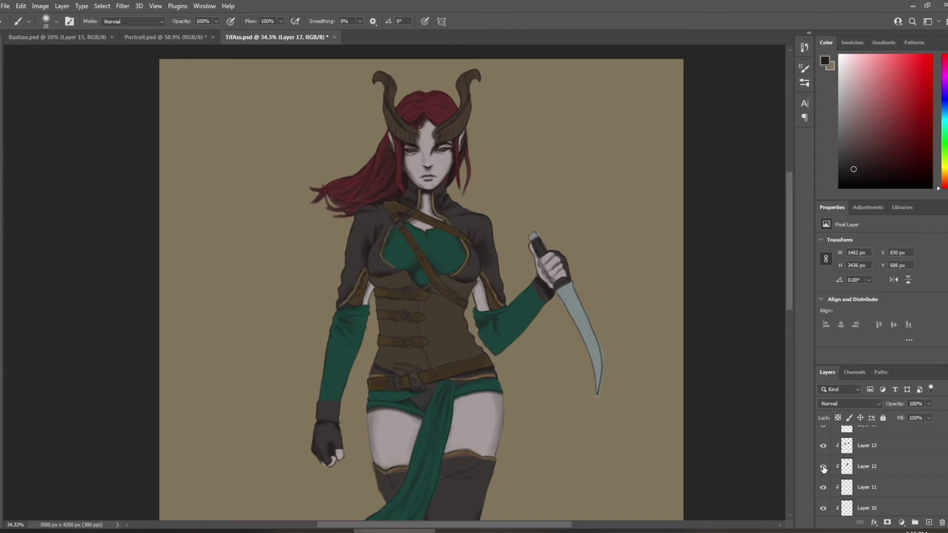
click(823, 468)
click(823, 468)
click(904, 468)
click(928, 523)
Step: Paint dark shadows on the corset beneath its buckled straps and down the centre seam at about 30 px
key(bracketright)
key(bracketright)
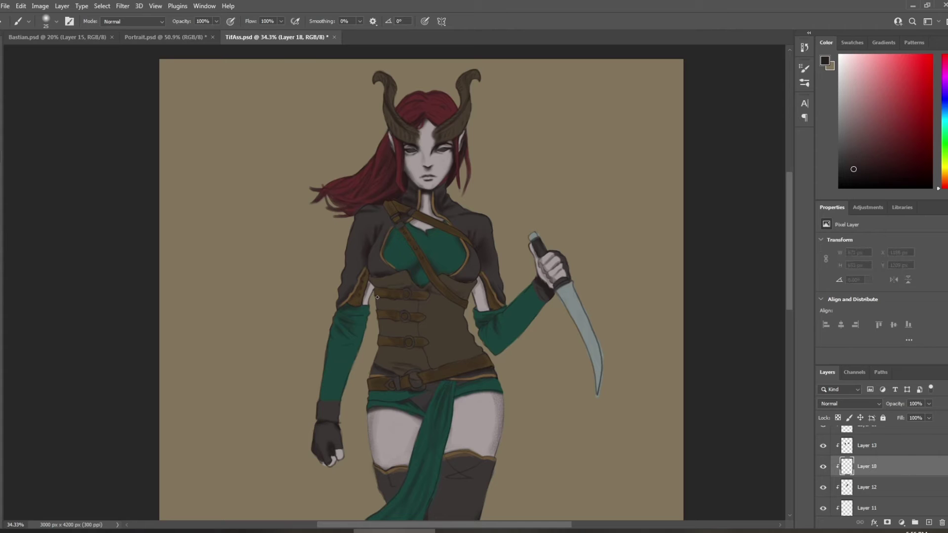
mouse_move(380, 299)
mouse_down()
mouse_move(413, 289)
mouse_move(425, 364)
mouse_move(414, 296)
mouse_move(383, 346)
mouse_move(420, 348)
mouse_move(403, 318)
mouse_move(419, 321)
mouse_move(408, 303)
mouse_move(445, 243)
mouse_move(410, 287)
mouse_move(422, 290)
mouse_move(401, 291)
mouse_up()
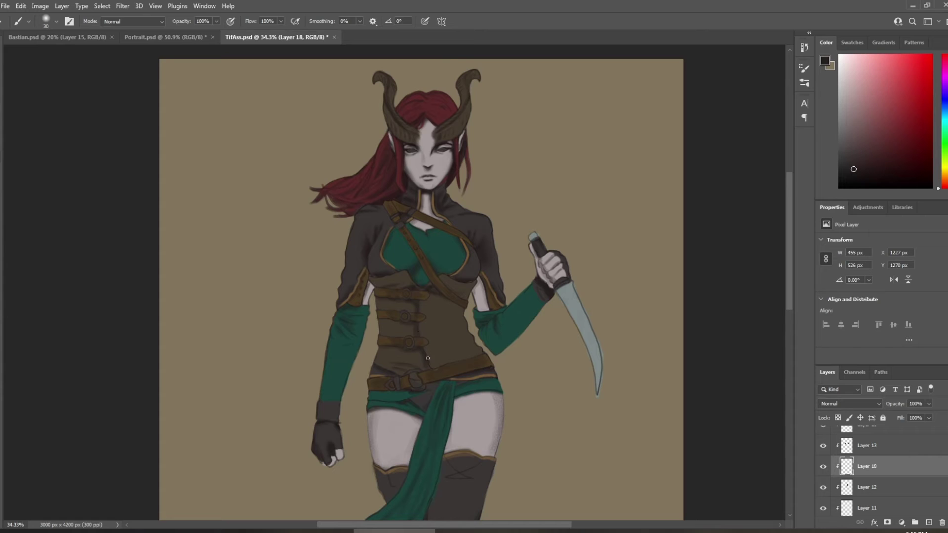
mouse_move(417, 373)
mouse_down()
mouse_move(395, 365)
mouse_move(422, 368)
mouse_up()
Step: Add broader shadows along the corset's side below the chest and at the waist, and save the document
key(])
key(])
drag(470, 288, 463, 294)
drag(468, 337, 474, 342)
key([)
key([)
click(5, 6)
click(19, 119)
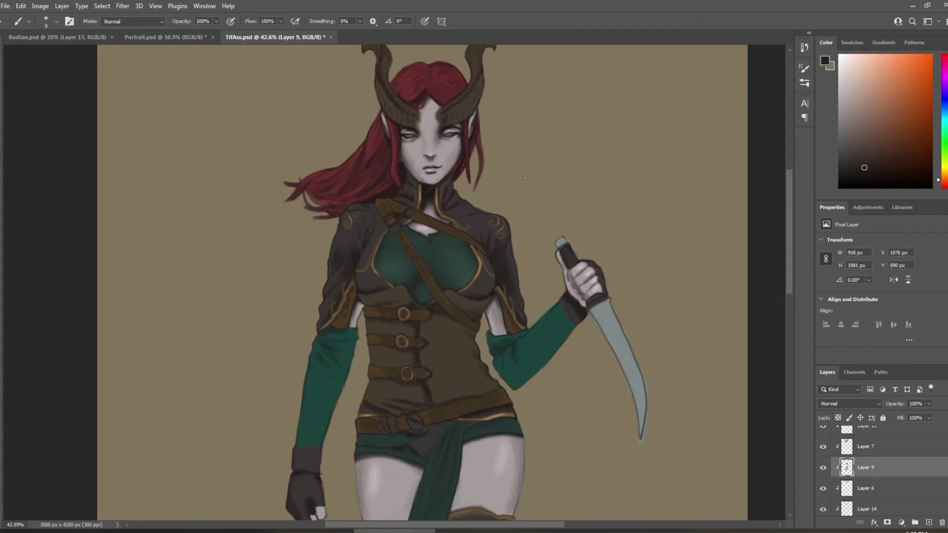
Step: Choose the pointed brush tip at 20 px, sample a dark green-grey from the top's lower edge and add a clipped layer above Layer 9
click(53, 22)
click(37, 125)
click(309, 27)
alt+click(413, 282)
key([)
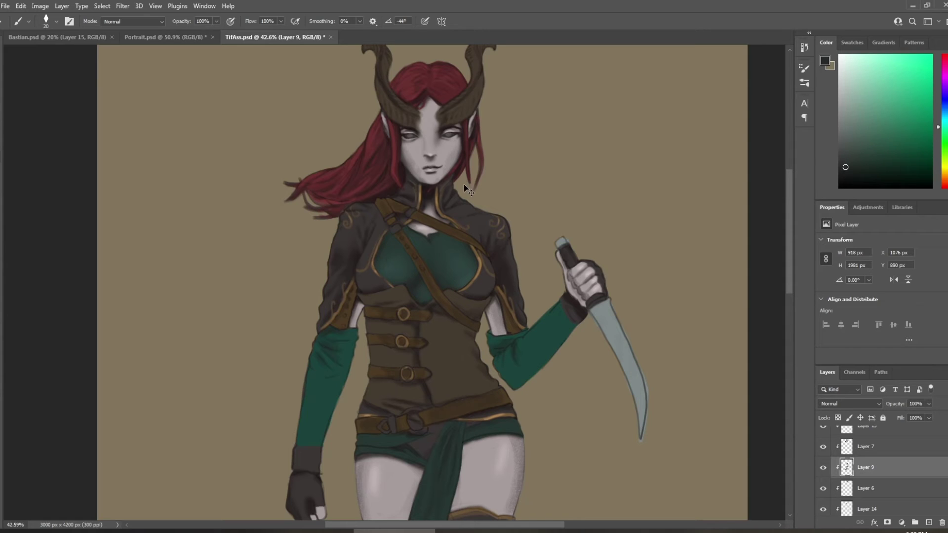
click(928, 523)
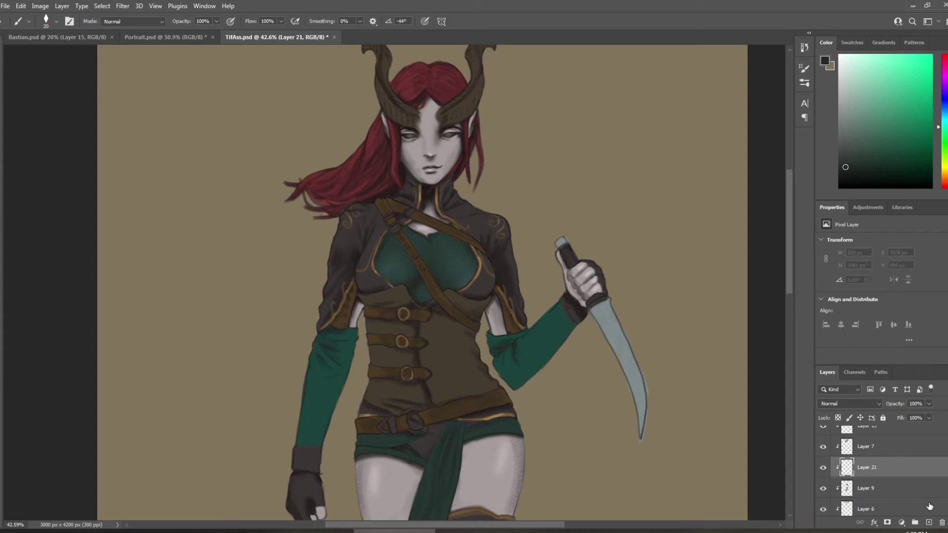
Step: Paint fine dark fabric folds on the green chest piece with the pointed brush
drag(435, 236, 430, 248)
drag(429, 267, 432, 272)
drag(392, 240, 391, 242)
scroll(443, 212, down, 2)
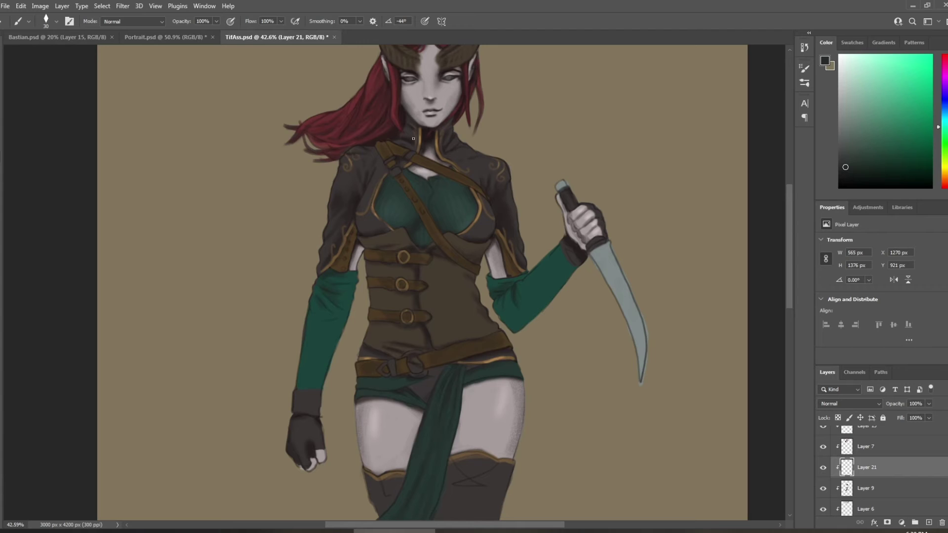
scroll(420, 124, down, 3)
scroll(454, 296, up, 1)
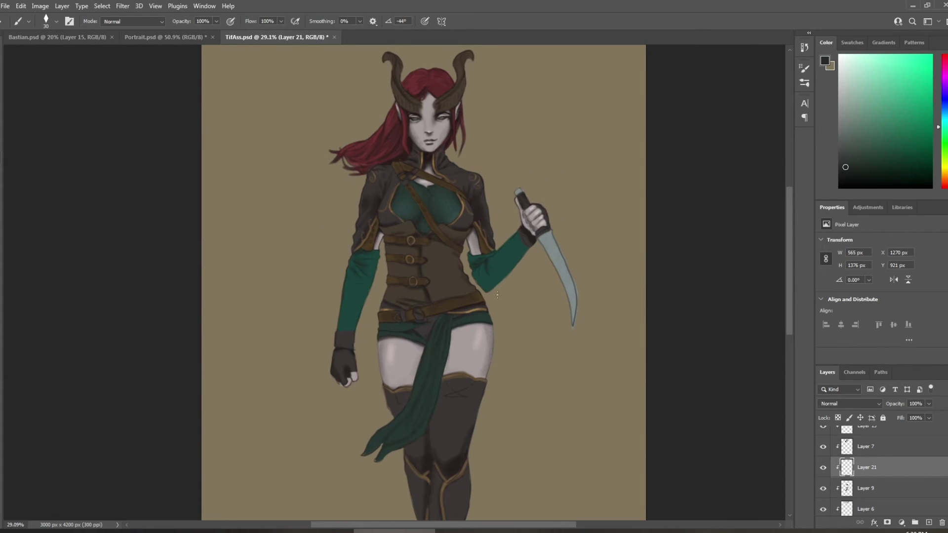
scroll(497, 294, up, 2)
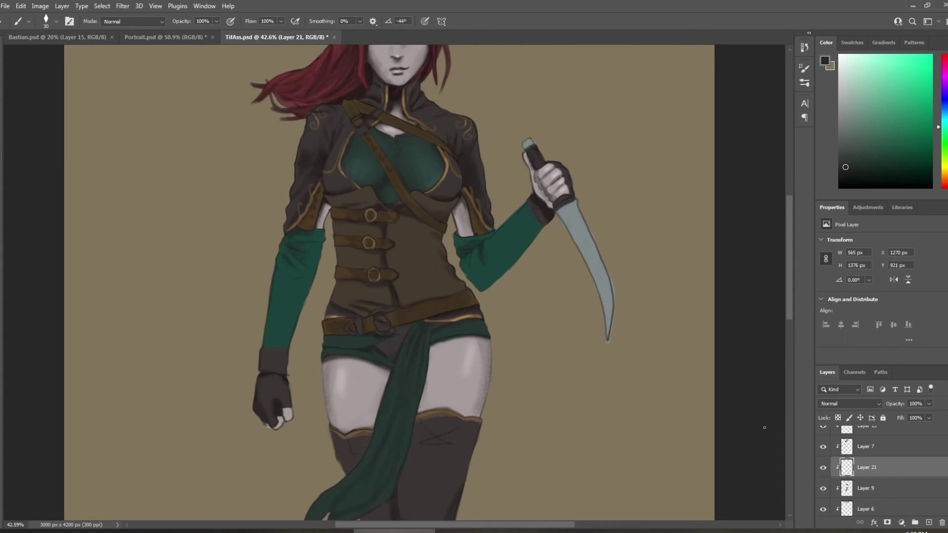
Step: Switch to the soft airbrush at 35 px and make Layer 20 the active layer
scroll(873, 460, down, 2)
click(873, 464)
scroll(915, 467, down, 5)
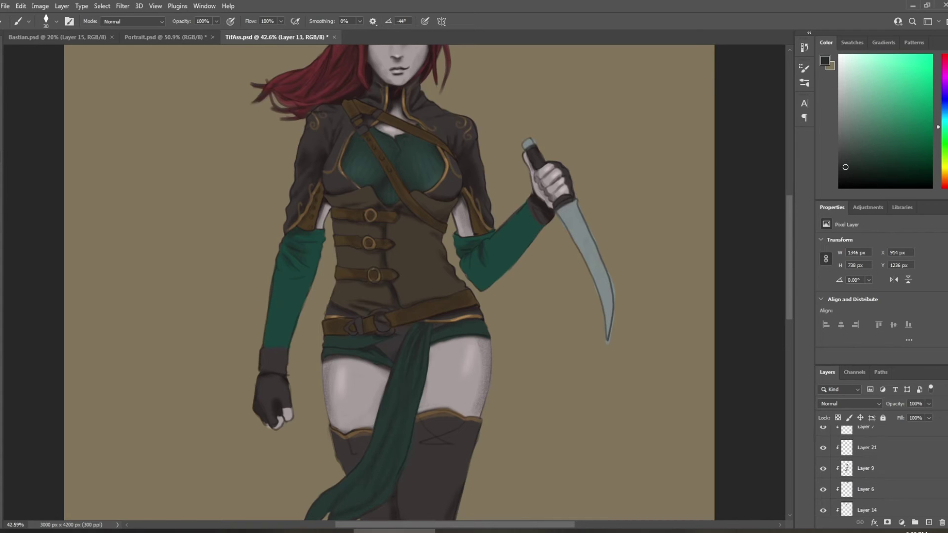
click(916, 469)
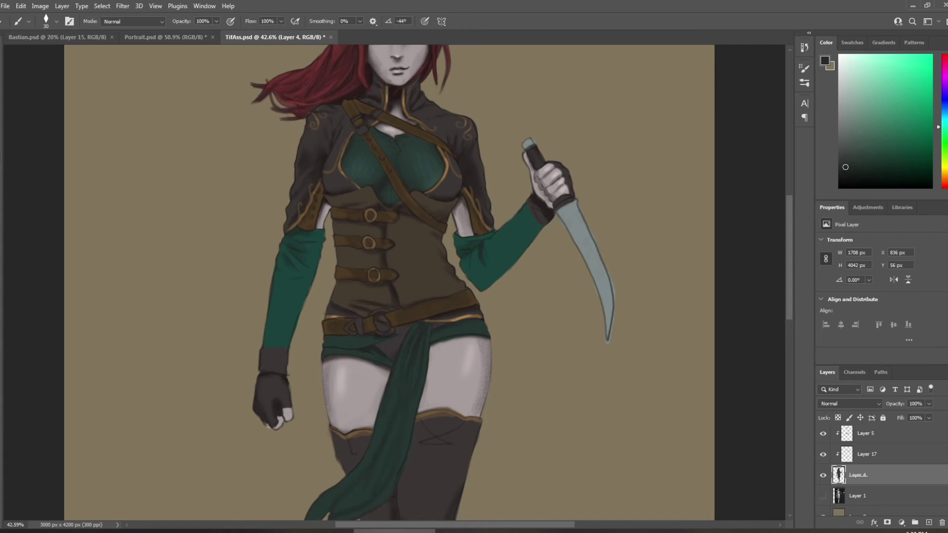
scroll(932, 446, up, 3)
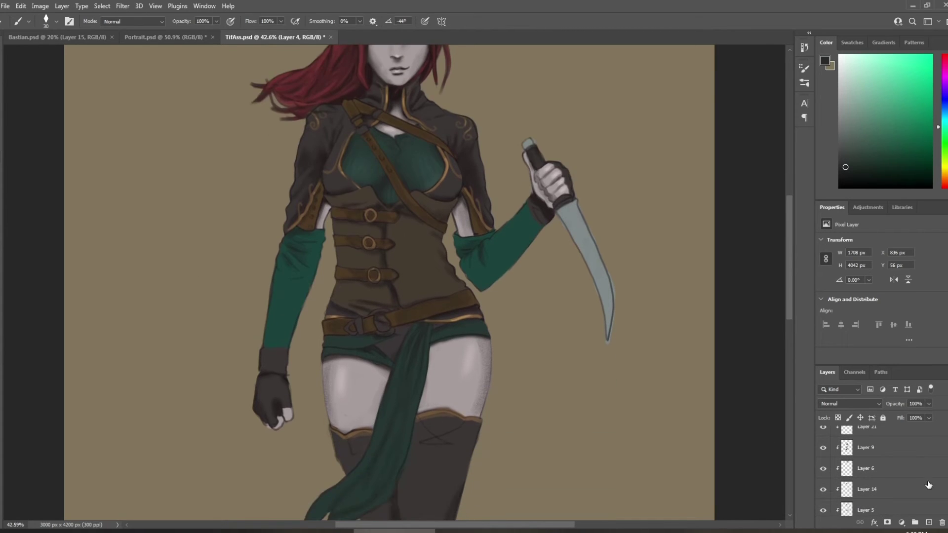
click(185, 529)
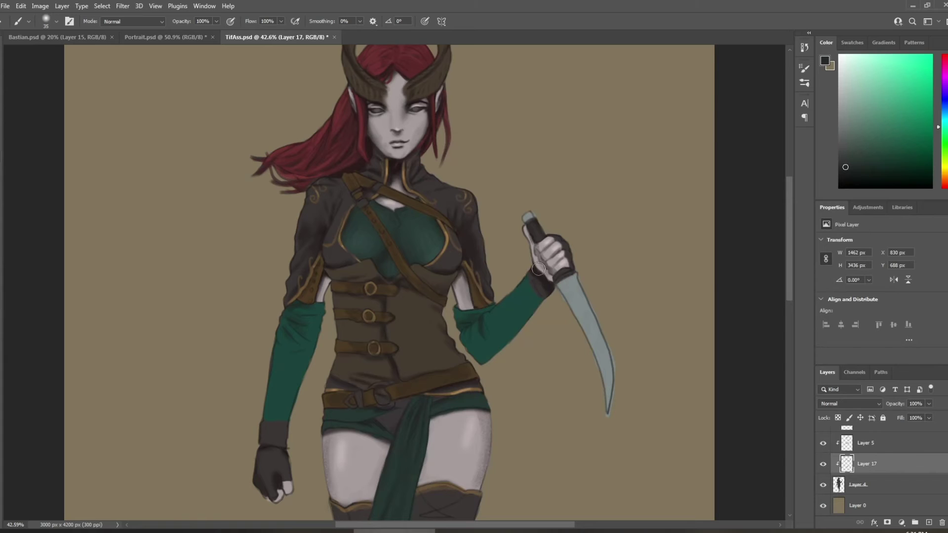
scroll(915, 452, up, 5)
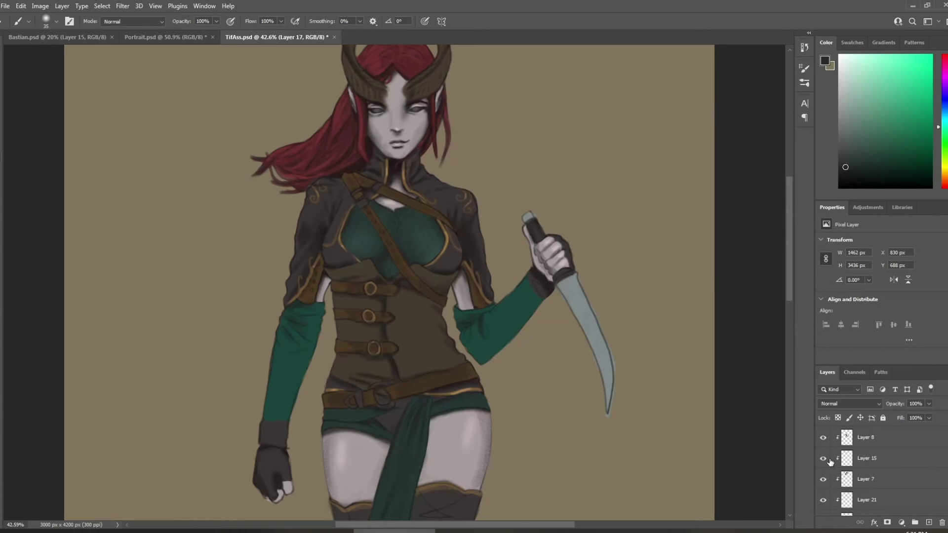
scroll(940, 480, up, 4)
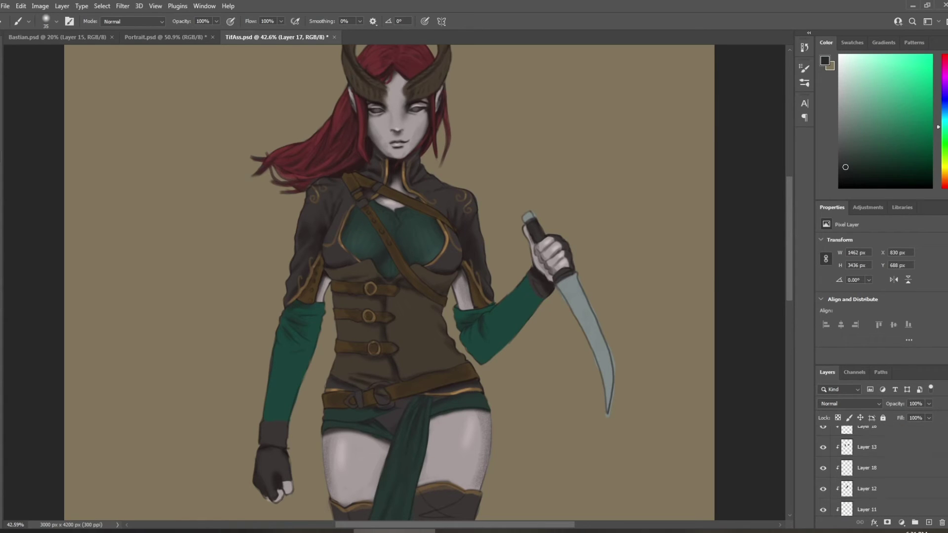
click(883, 458)
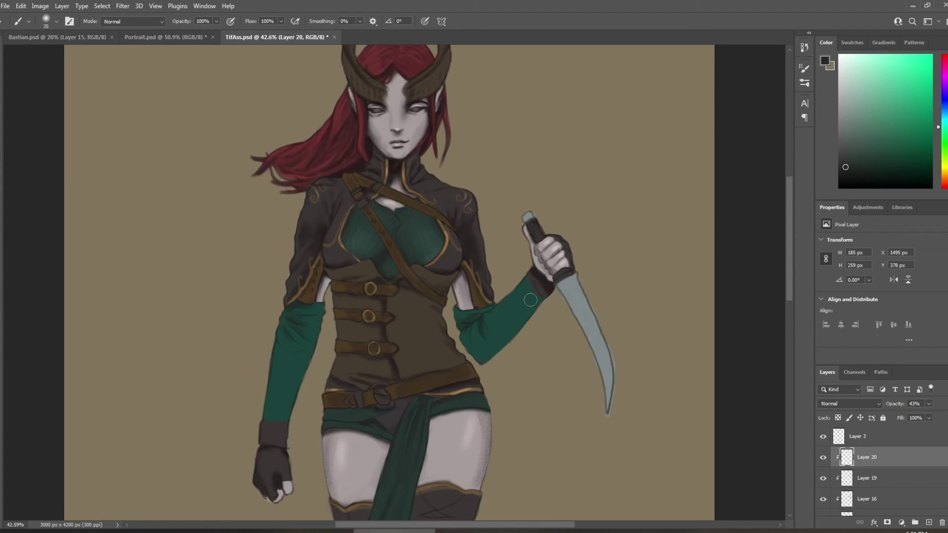
Step: Enlarge the soft brush and shade the green sleeve of the dagger arm on Layer 20
key(bracketright)
key(bracketright)
key(bracketright)
key(bracketright)
key(bracketright)
key(bracketright)
key(bracketright)
mouse_move(536, 296)
mouse_down()
mouse_move(530, 272)
mouse_move(508, 333)
mouse_move(509, 290)
mouse_move(481, 345)
mouse_move(498, 341)
mouse_move(527, 301)
mouse_up()
Step: Brush soft shadows over the lowered arm's green sleeve, and return the brush to 35 px
key(bracketright)
key(bracketleft)
key(bracketleft)
key(bracketleft)
mouse_move(286, 344)
mouse_down()
mouse_move(286, 334)
mouse_move(297, 354)
mouse_move(284, 372)
mouse_move(288, 415)
mouse_move(311, 325)
mouse_up()
drag(294, 366, 300, 380)
key([)
key([)
key([)
key([)
key([)
scroll(277, 316, down, 3)
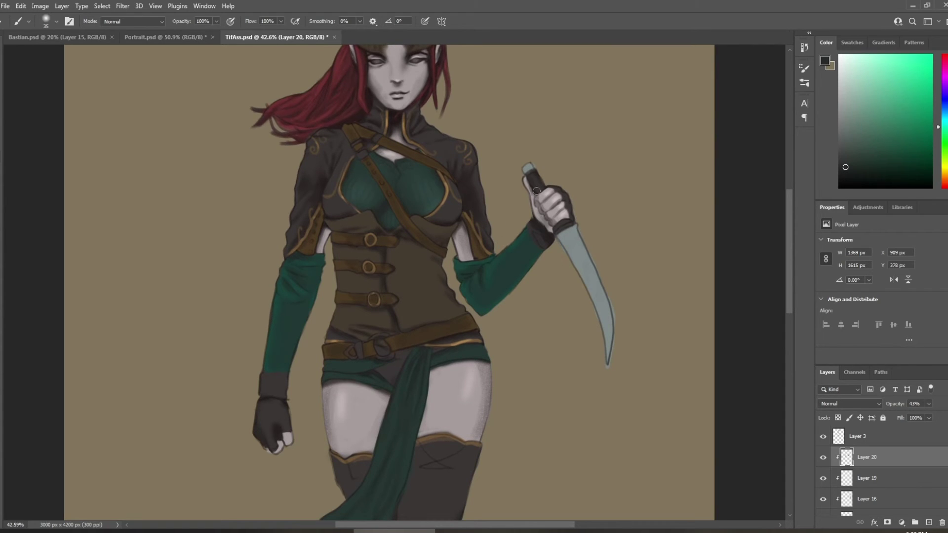
scroll(456, 227, down, 1)
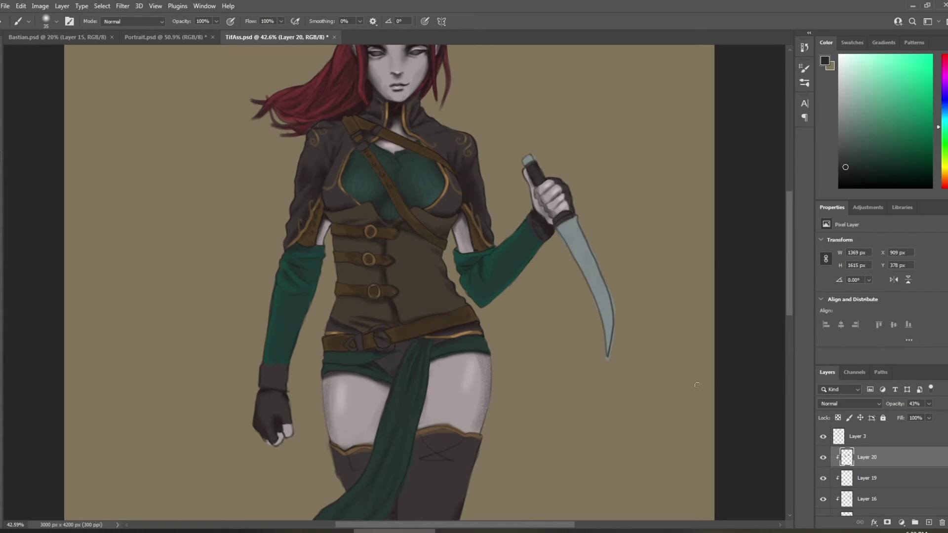
Step: Briefly hide and show individual clipped layers to identify which one holds the corset's brown
scroll(933, 464, down, 3)
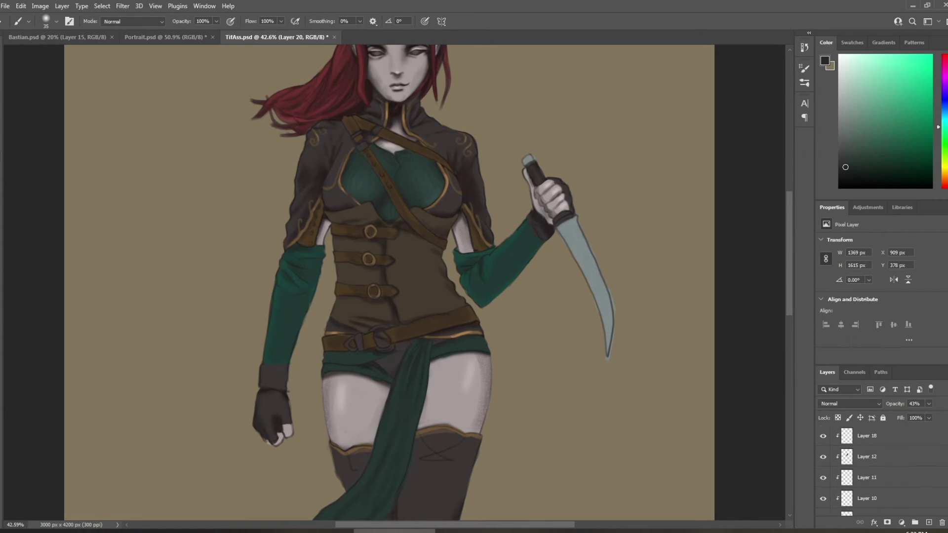
scroll(938, 473, down, 2)
click(823, 476)
click(823, 476)
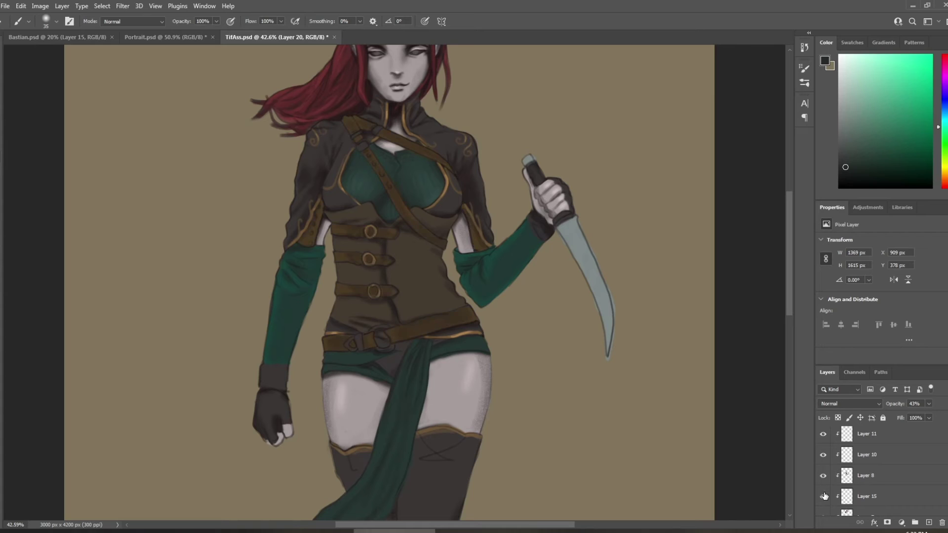
click(823, 496)
click(823, 496)
scroll(829, 486, down, 3)
click(823, 476)
click(823, 475)
scroll(867, 478, up, 3)
click(821, 477)
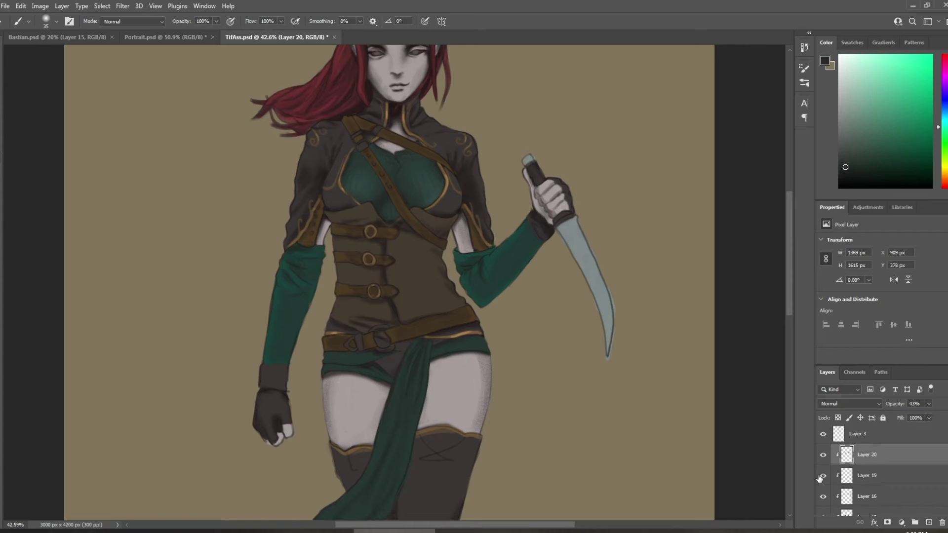
click(822, 476)
scroll(825, 474, down, 2)
click(823, 475)
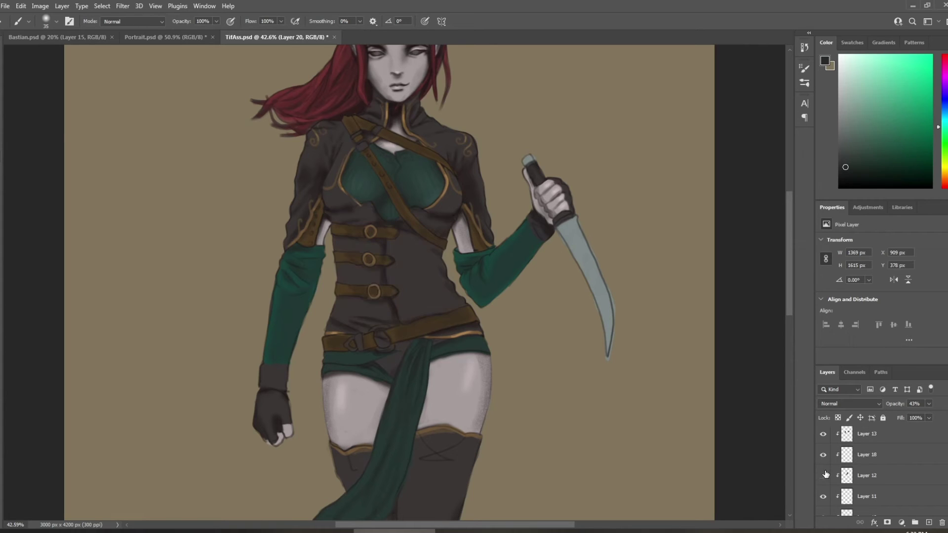
click(823, 475)
Step: On Layer 12, touch up the corset's side at the waist, reduce the brush to 25 px and sample the corset's brown
click(869, 476)
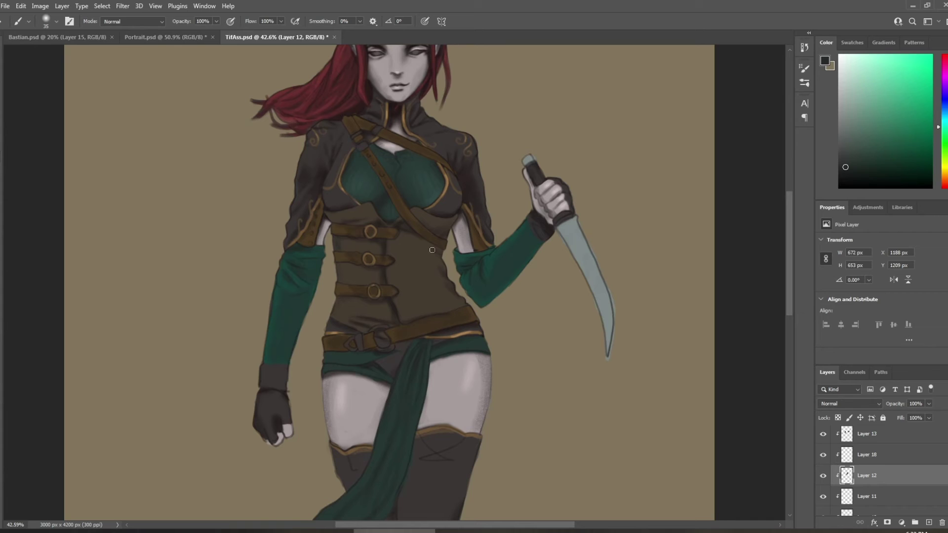
drag(446, 284, 462, 301)
key(bracketleft)
key(bracketleft)
alt+click(417, 302)
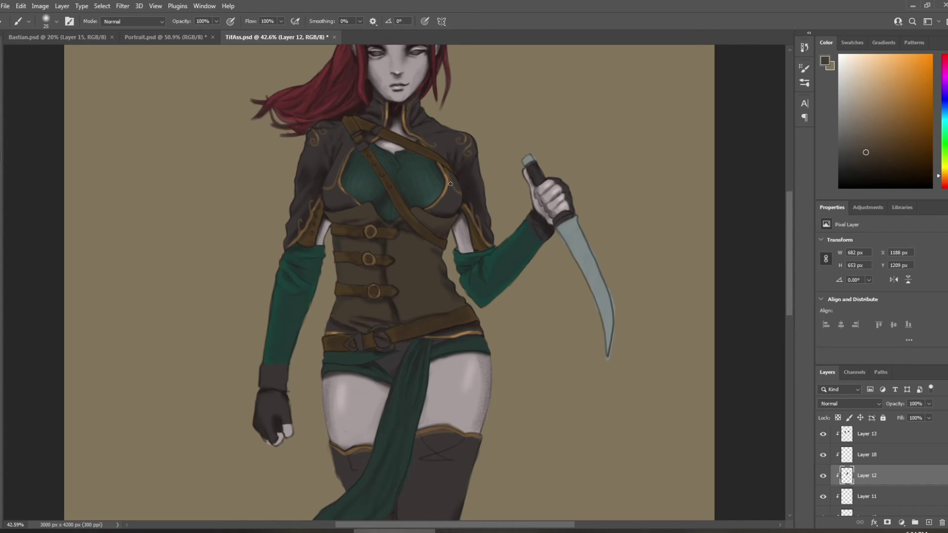
Step: Sample a lighter brown from the corset and brush it softly over the front panel with an enlarged airbrush
key(bracketright)
key(bracketright)
alt+click(395, 245)
key(bracketright)
key(bracketright)
key(bracketright)
key(bracketright)
key(bracketright)
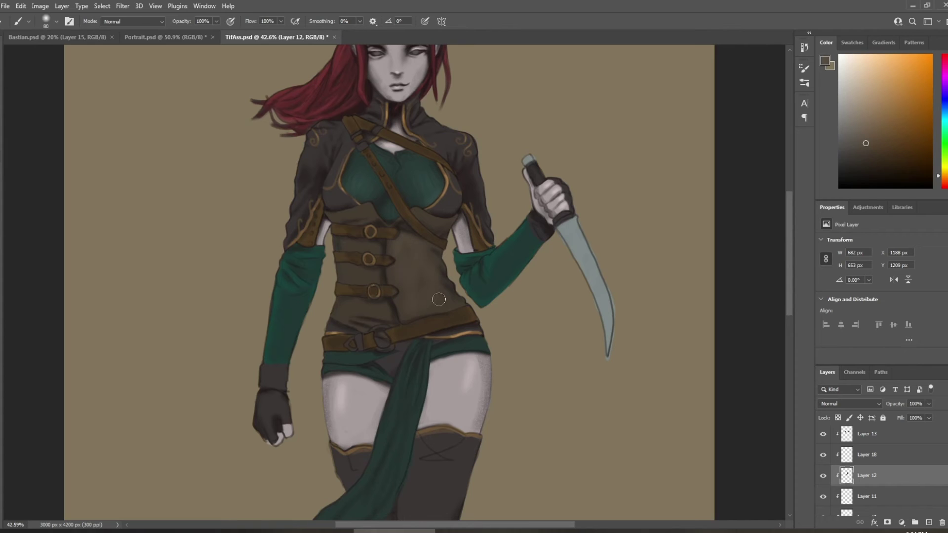
Step: Brush light brown along the corset's upper edges beneath the chest at 40 px
key(bracketleft)
key(bracketleft)
key(bracketleft)
key(bracketleft)
drag(422, 211, 450, 221)
drag(368, 206, 332, 212)
scroll(296, 193, up, 2)
scroll(265, 191, down, 1)
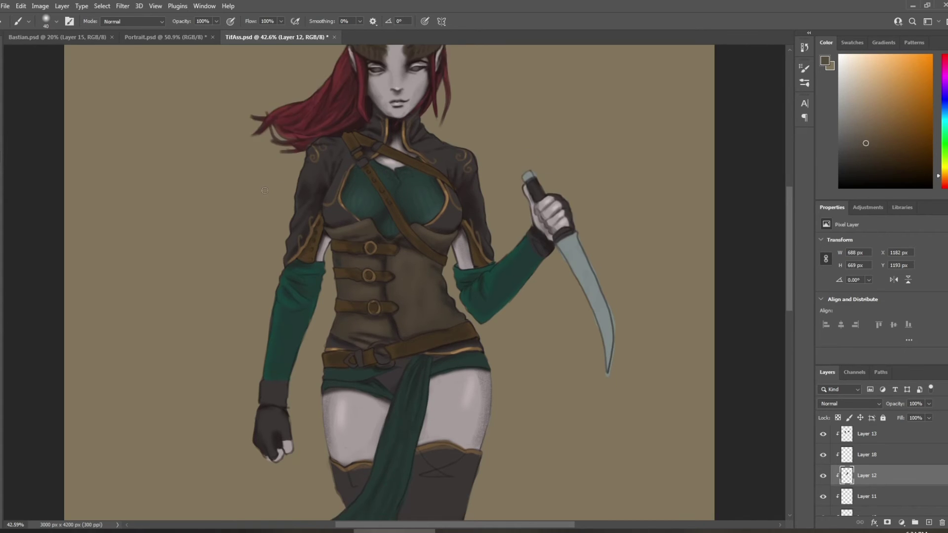
Step: Choose the pointed brush tip at 45 px and refine the corset's light brown leather around the straps and lower folds
click(56, 21)
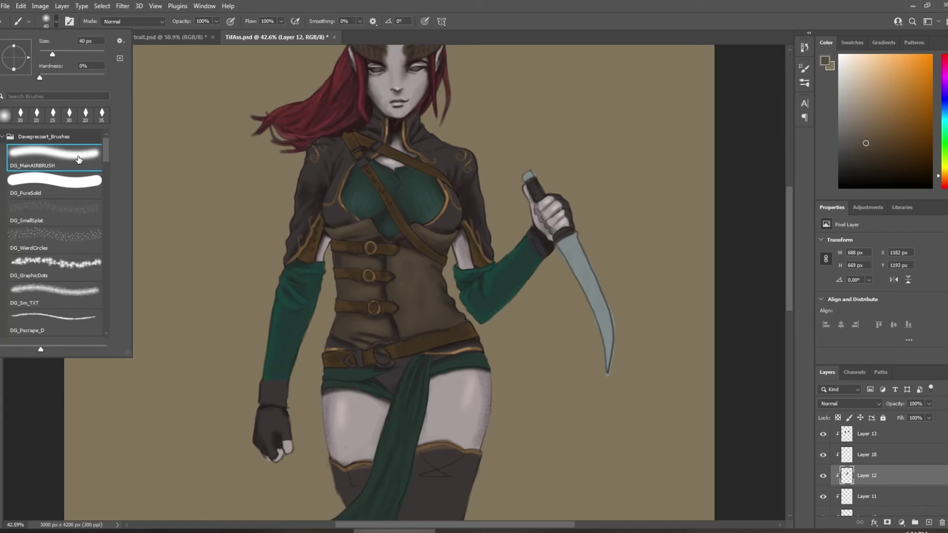
double_click(23, 120)
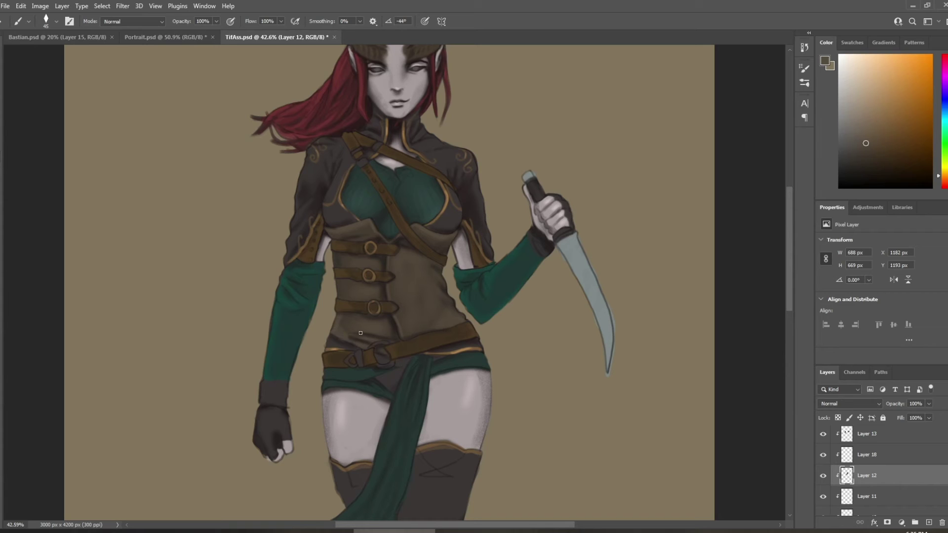
key(bracketright)
key(bracketright)
scroll(384, 236, up, 1)
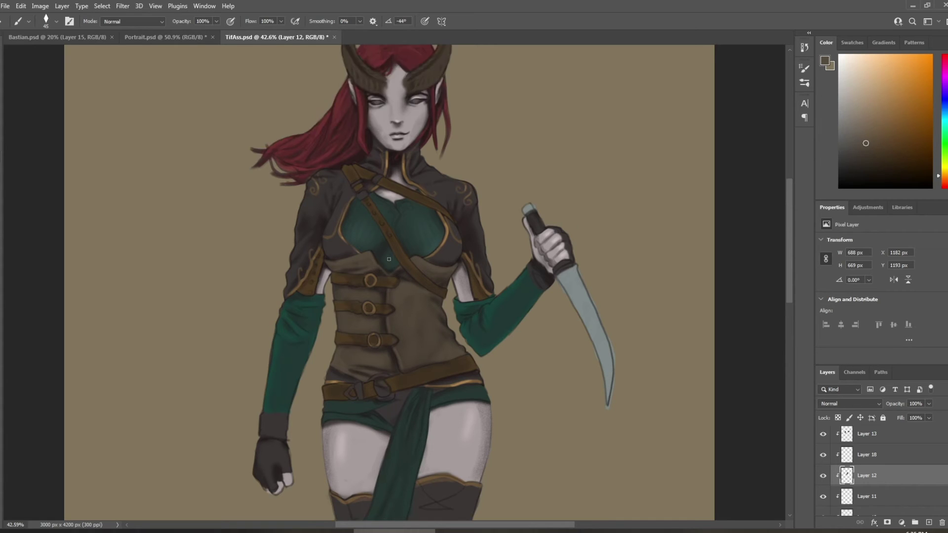
Step: Toggle the visibility of clipped layers to find the one holding the leather straps and belt
click(837, 458)
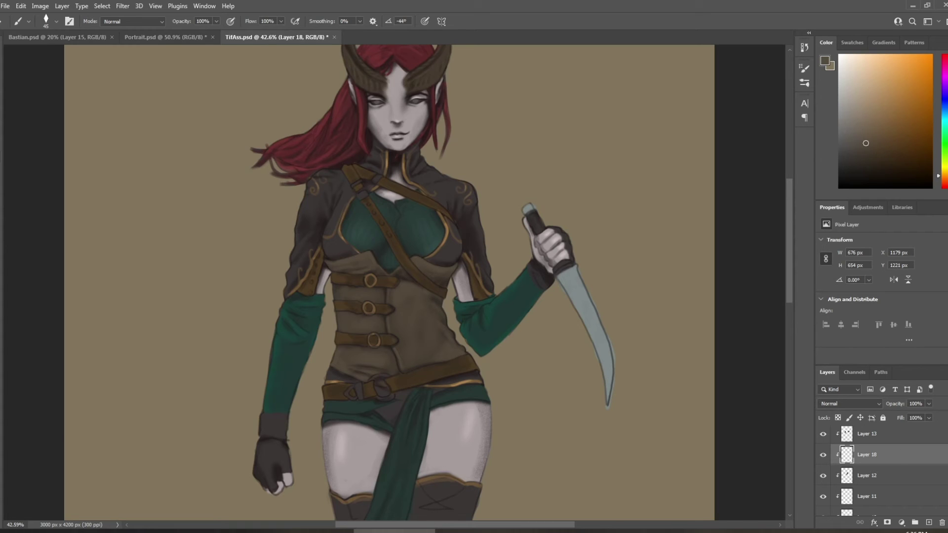
scroll(879, 469, down, 5)
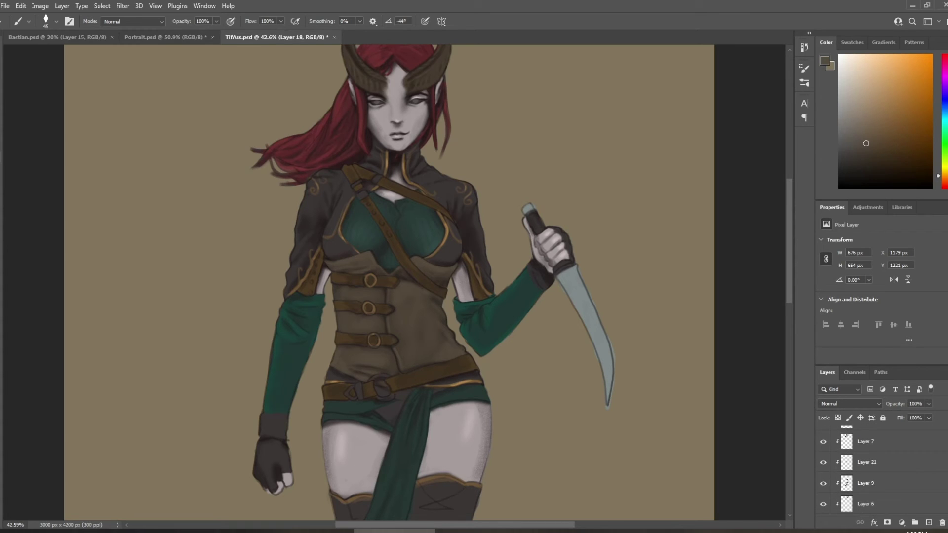
scroll(869, 469, down, 3)
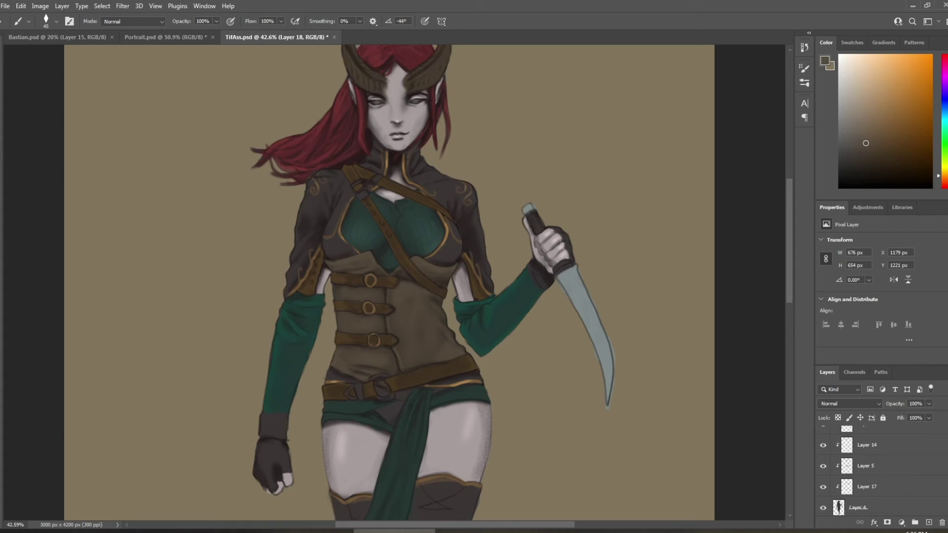
click(823, 449)
click(823, 448)
scroll(881, 469, up, 3)
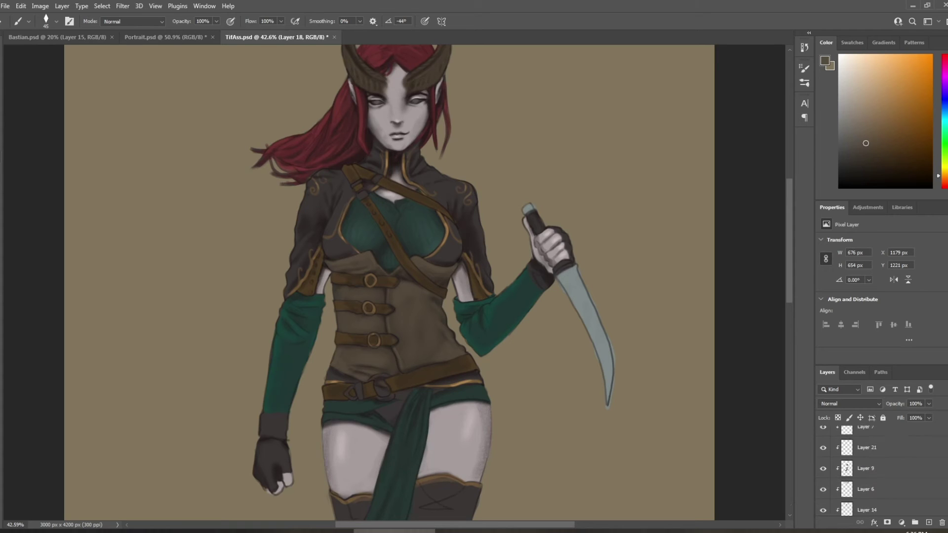
scroll(840, 469, up, 4)
click(823, 466)
click(823, 466)
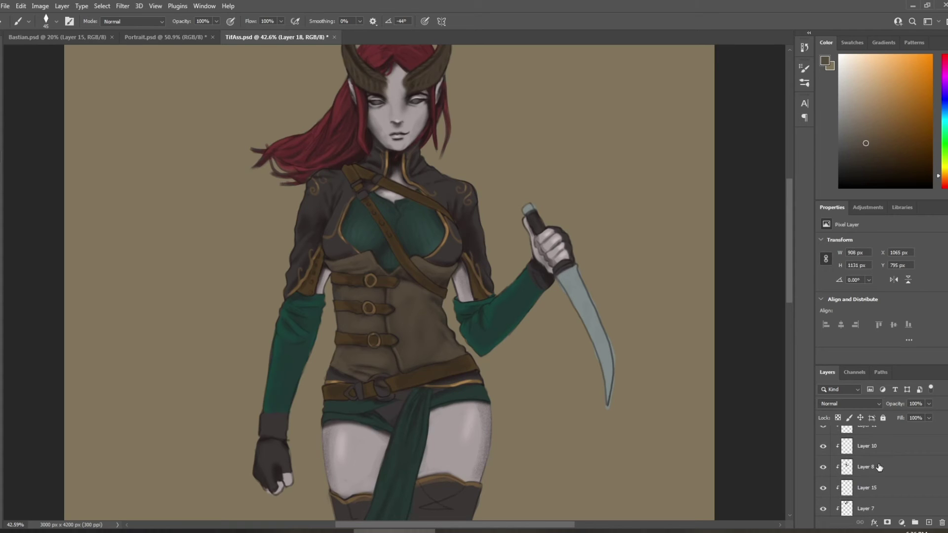
Step: On Layer 8, paint dark brown shading and lighter brown highlights on the chest straps, corset straps and belt
click(879, 467)
click(851, 149)
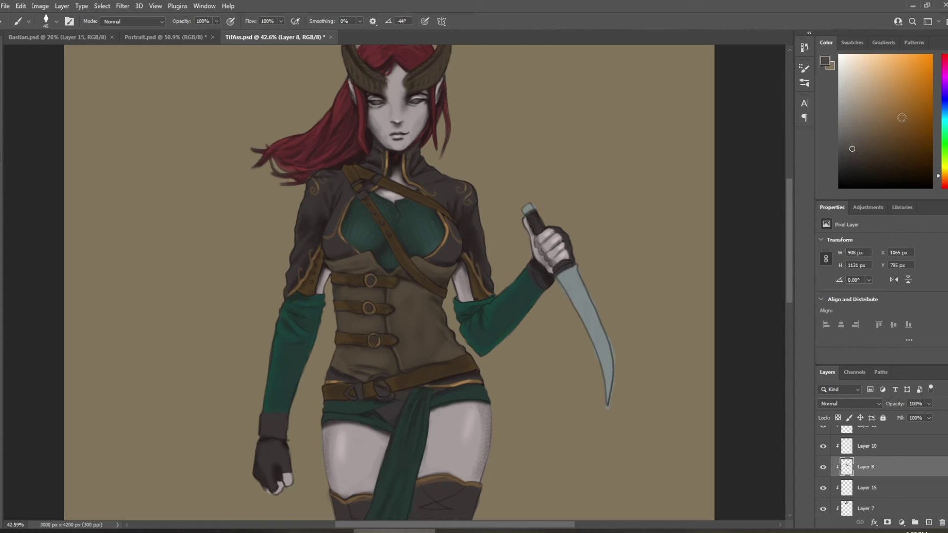
drag(873, 141, 886, 161)
drag(380, 181, 387, 183)
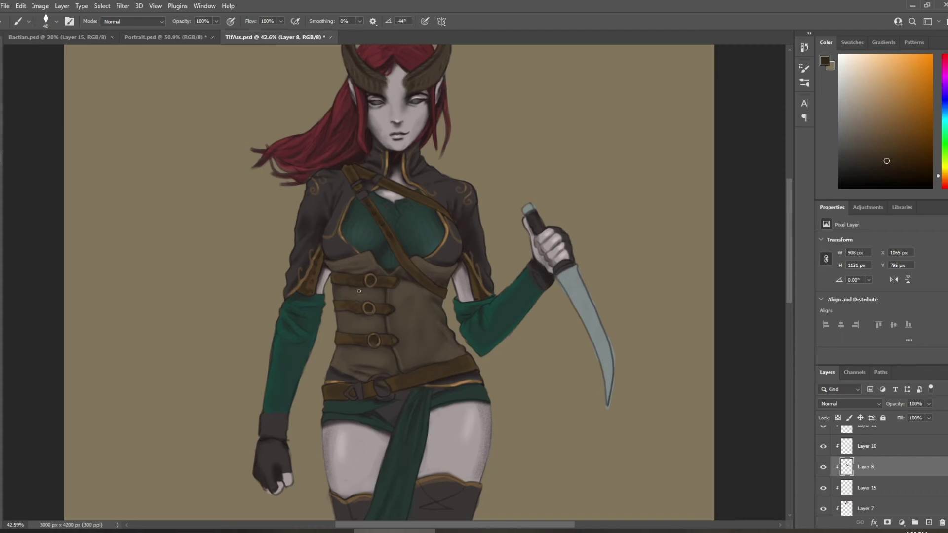
click(884, 141)
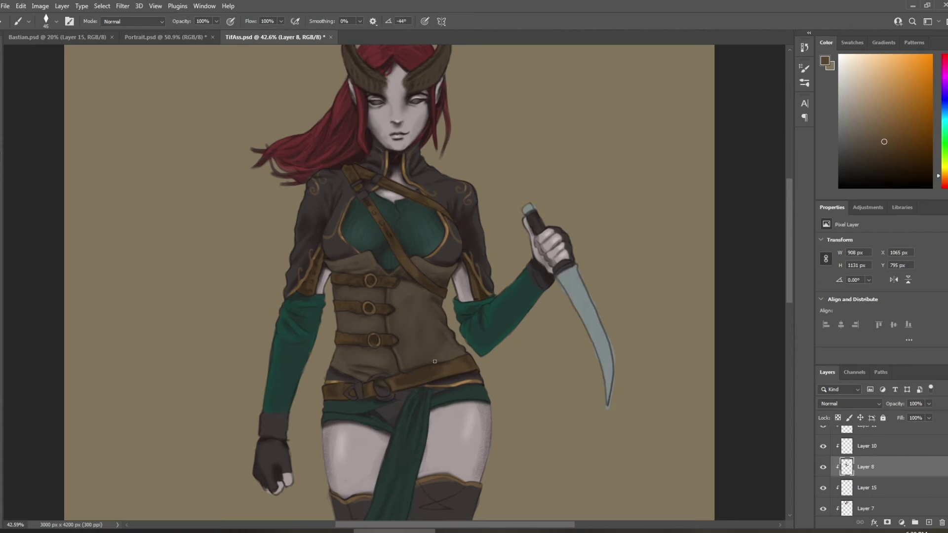
Step: Add a clipped layer above Layer 15 and paint shadows beneath the straps with the jacket's dark colour
click(907, 488)
click(928, 522)
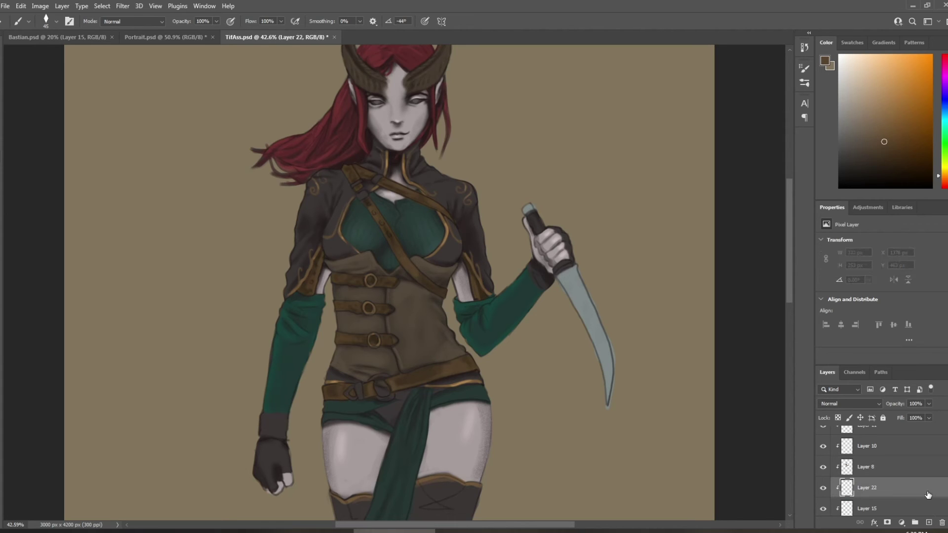
alt+click(324, 224)
drag(362, 203, 383, 233)
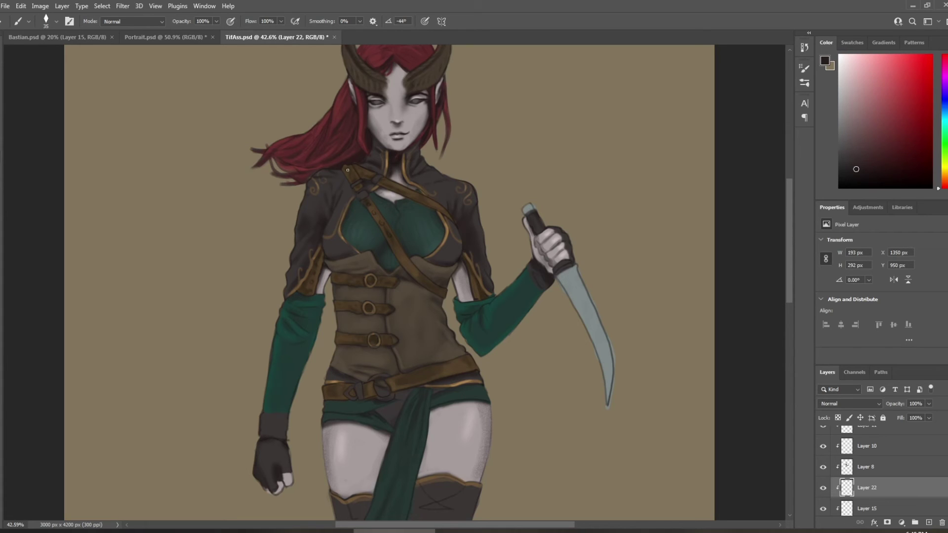
key(bracketright)
Step: Make Layer 19 active and darken the upper parts of the green sleeves below the jacket cuffs
scroll(879, 474, down, 5)
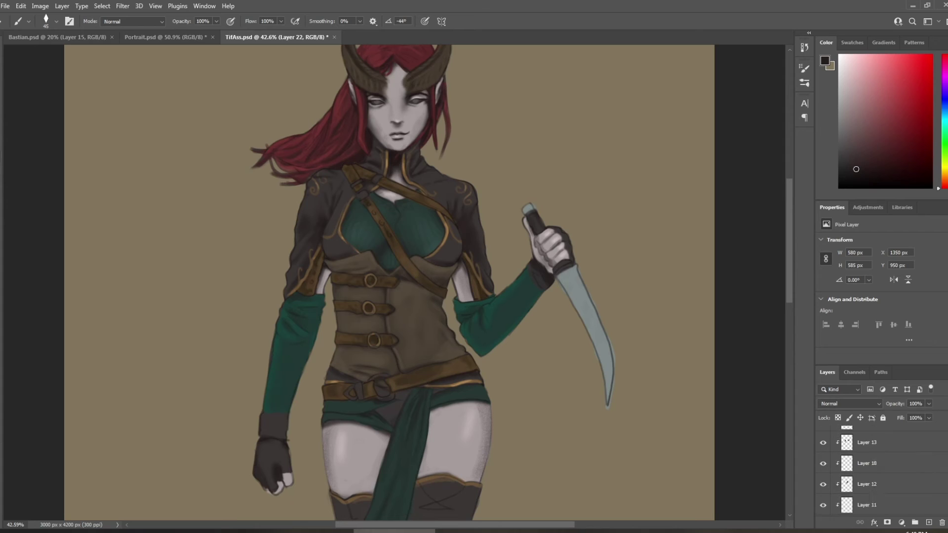
click(869, 486)
click(823, 488)
click(825, 487)
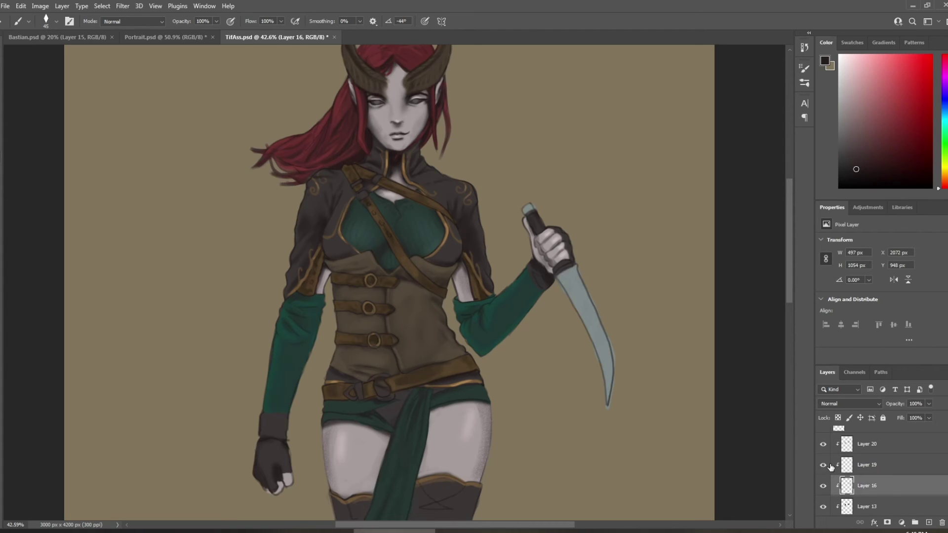
click(884, 467)
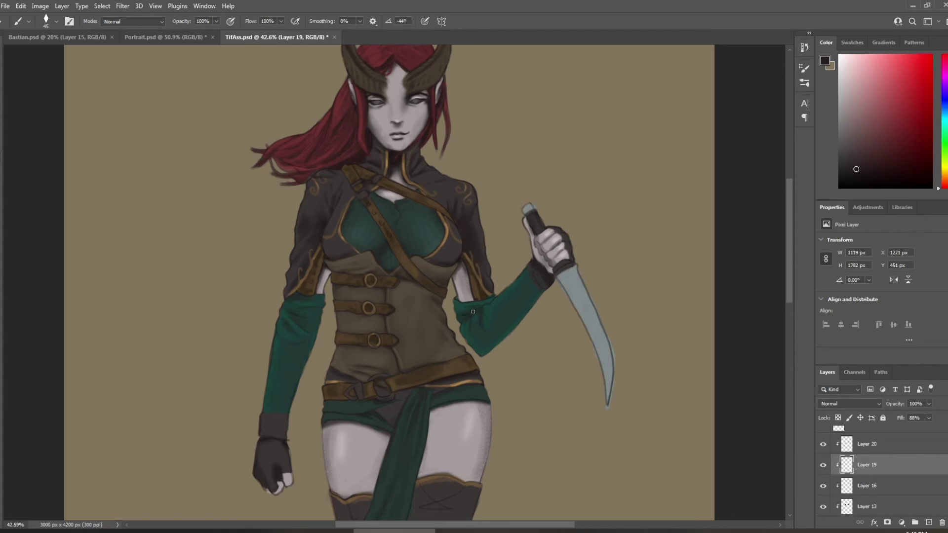
key(bracketright)
drag(299, 292, 291, 296)
Step: Deepen the shadow down the lowered arm's green sleeve, enlarging the pointed brush to 150 px
key(bracketright)
key(bracketright)
key(bracketright)
key(bracketright)
key(bracketright)
mouse_move(290, 316)
mouse_down()
mouse_move(315, 313)
mouse_move(286, 356)
mouse_move(284, 387)
mouse_up()
key(bracketright)
key(bracketright)
Step: On Layer 20, paint the round belt buckle with sampled browns, using the pointed brush reduced to 35 px
click(867, 444)
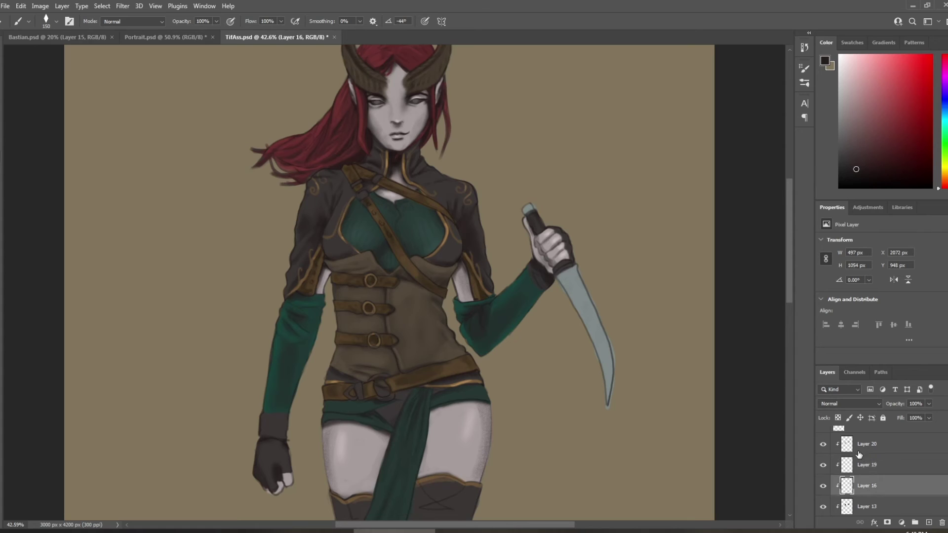
alt+click(370, 298)
key(bracketleft)
key(bracketleft)
key(bracketleft)
key(bracketleft)
key(bracketleft)
key(bracketleft)
key(bracketleft)
key(bracketleft)
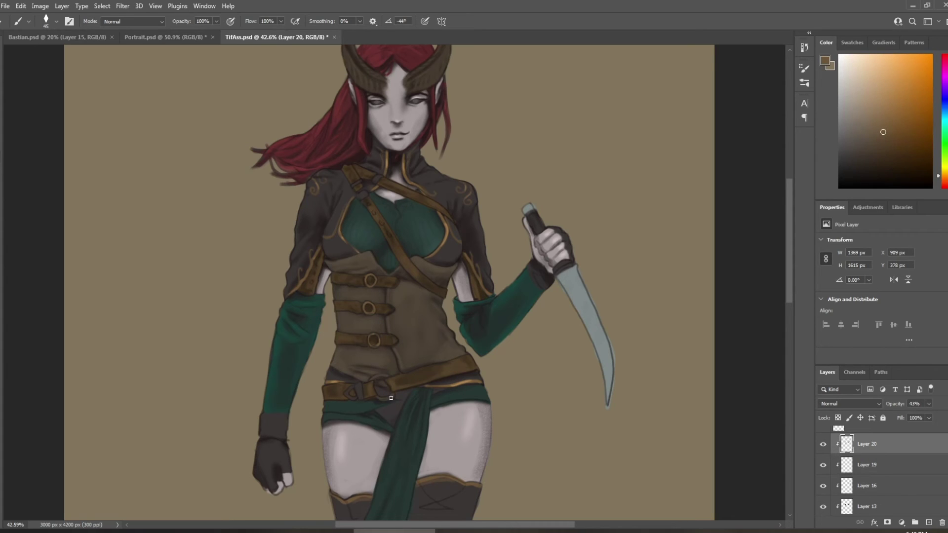
alt+click(328, 380)
key(bracketleft)
drag(373, 380, 389, 378)
alt+click(445, 224)
key(bracketleft)
Step: Examine the layer stack from Layer 13 down to the base to find the layer holding the corset shading
scroll(944, 445, down, 2)
click(883, 476)
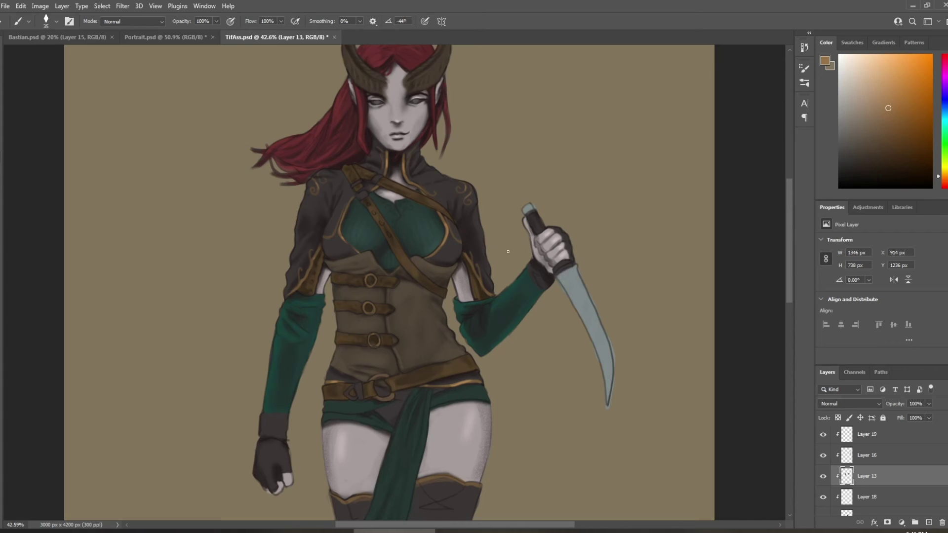
scroll(941, 467, down, 5)
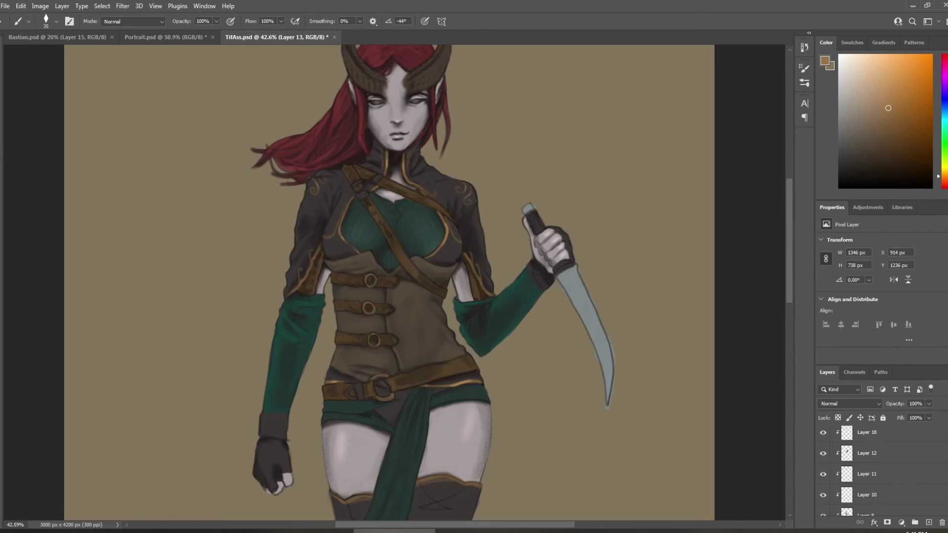
click(823, 477)
click(822, 477)
scroll(897, 486, down, 5)
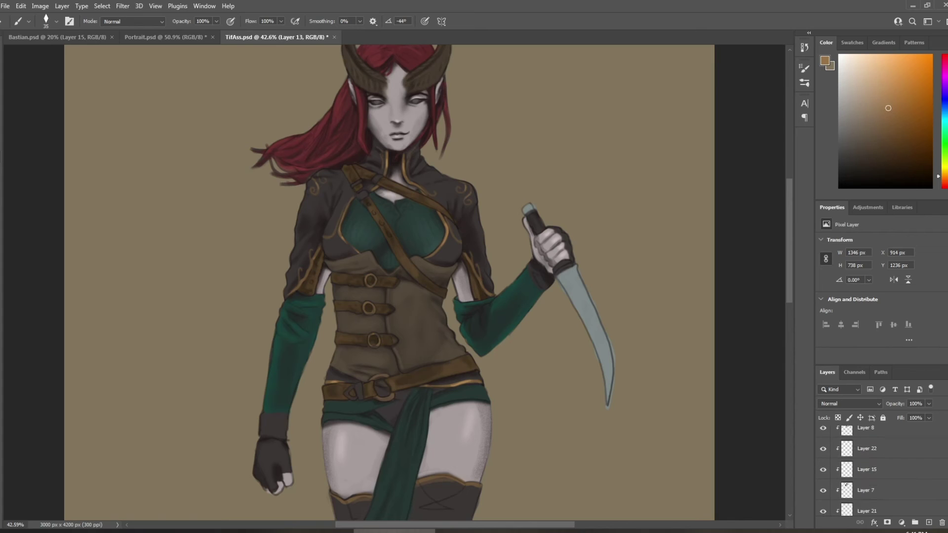
scroll(879, 469, down, 1)
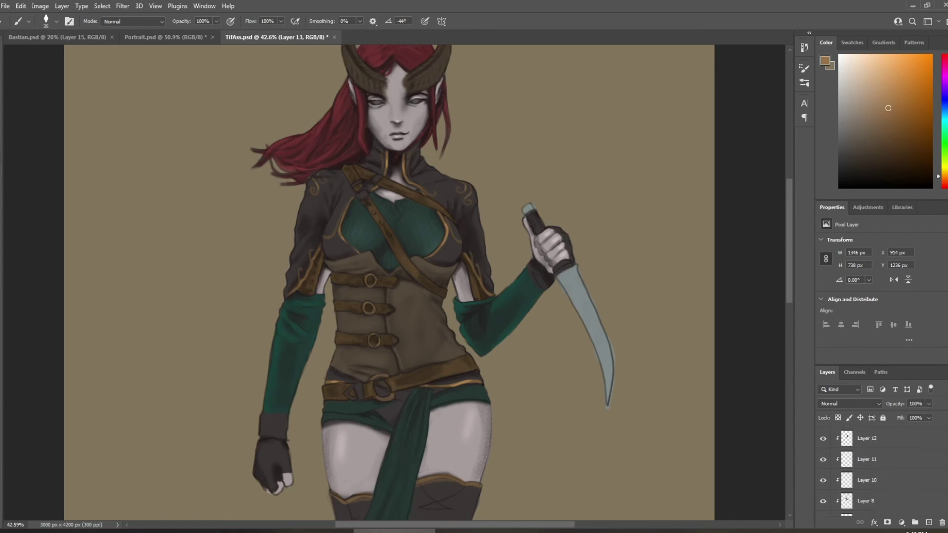
scroll(944, 467, down, 1)
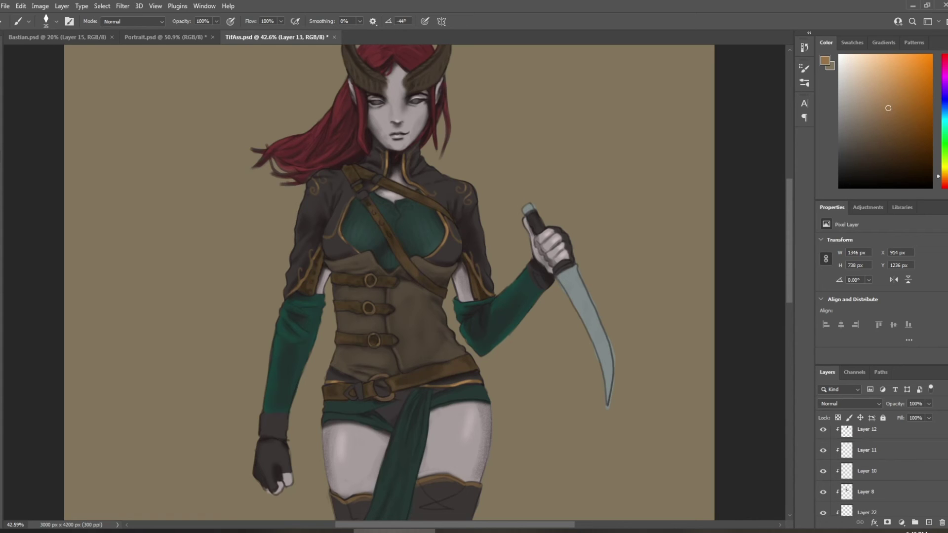
scroll(874, 469, down, 5)
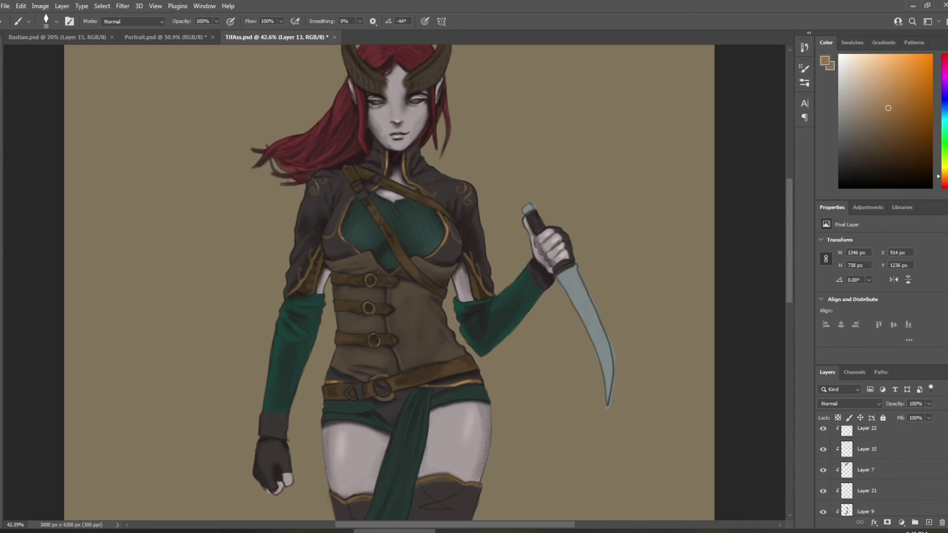
scroll(829, 463, down, 4)
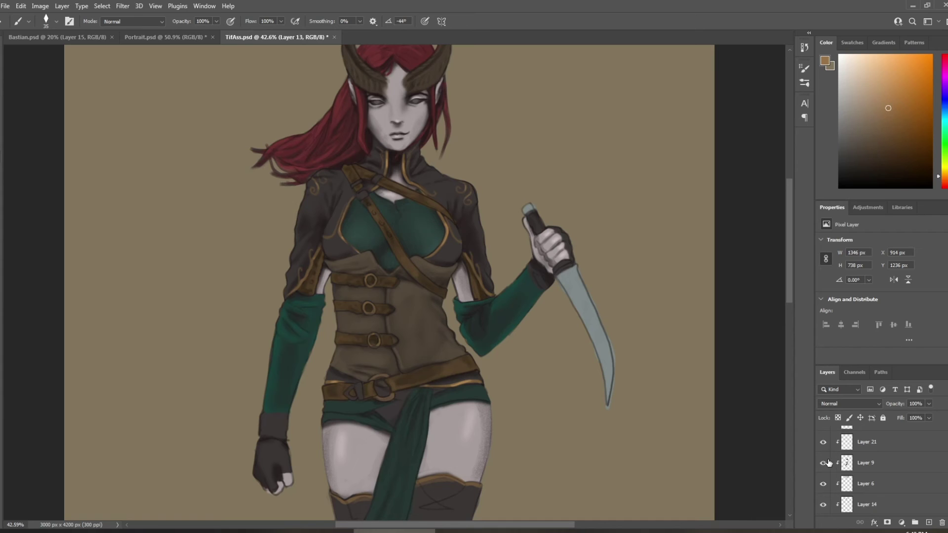
scroll(829, 463, down, 3)
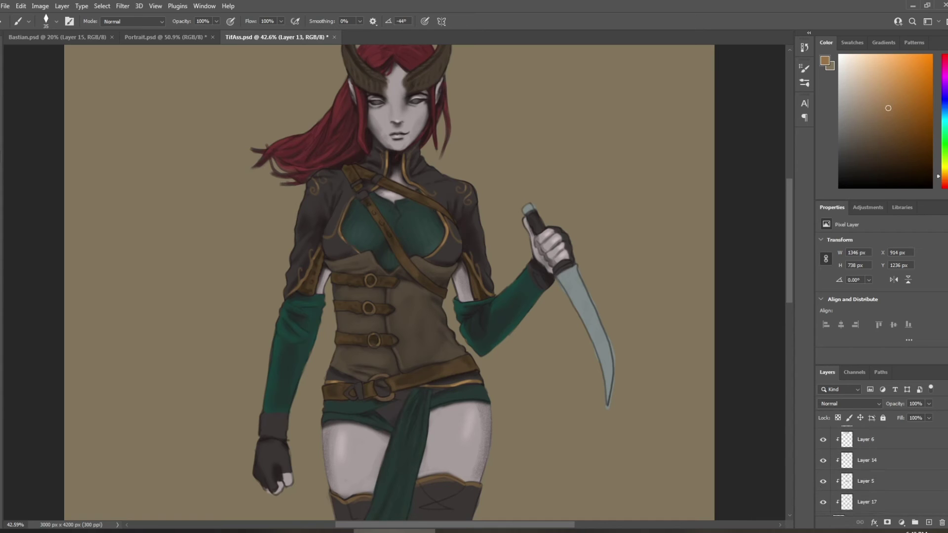
scroll(825, 474, down, 2)
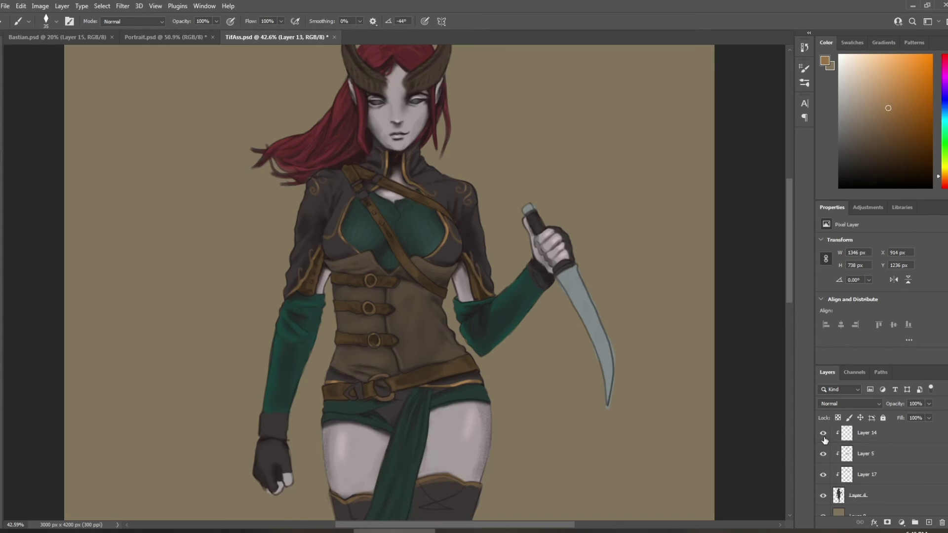
scroll(834, 450, up, 4)
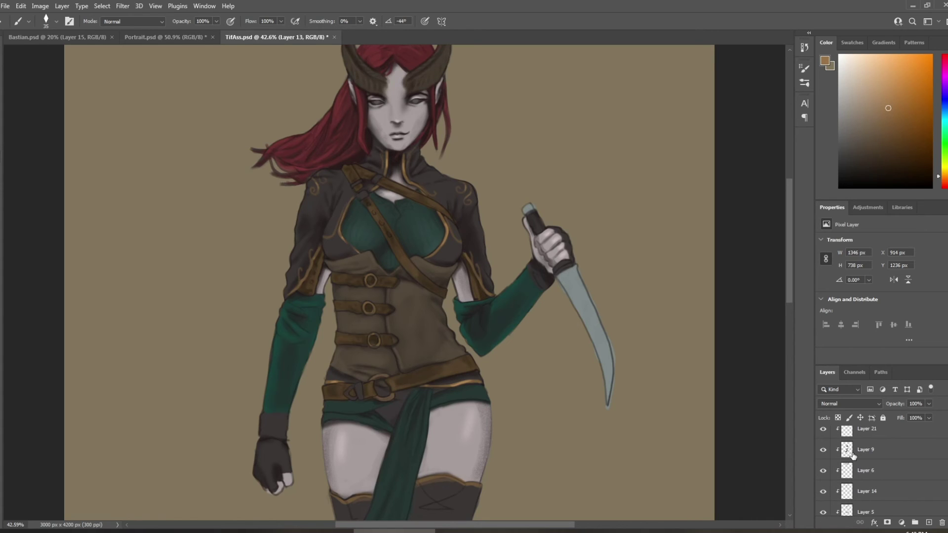
scroll(853, 455, up, 5)
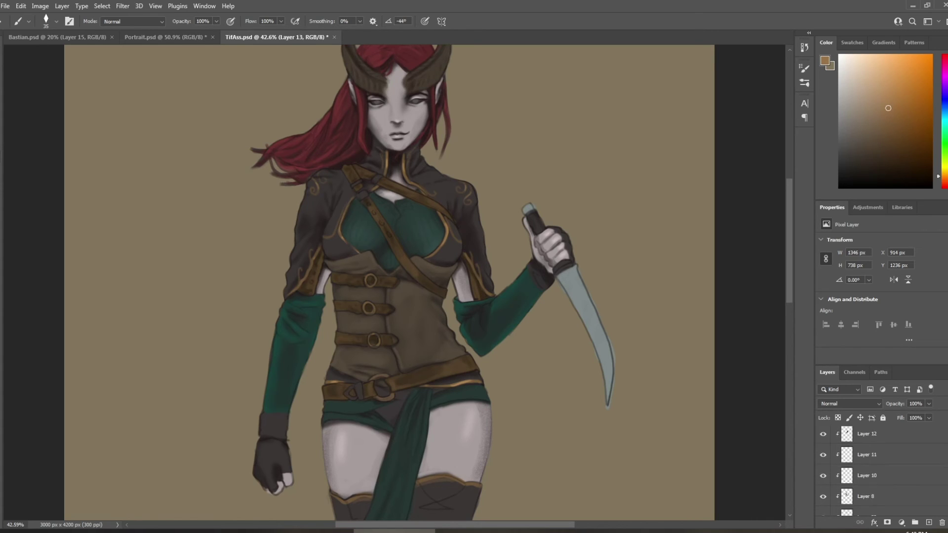
Step: On Layer 12, paint thin lighter seam lines curving across the corset with the pointed brush at 25 px
click(869, 435)
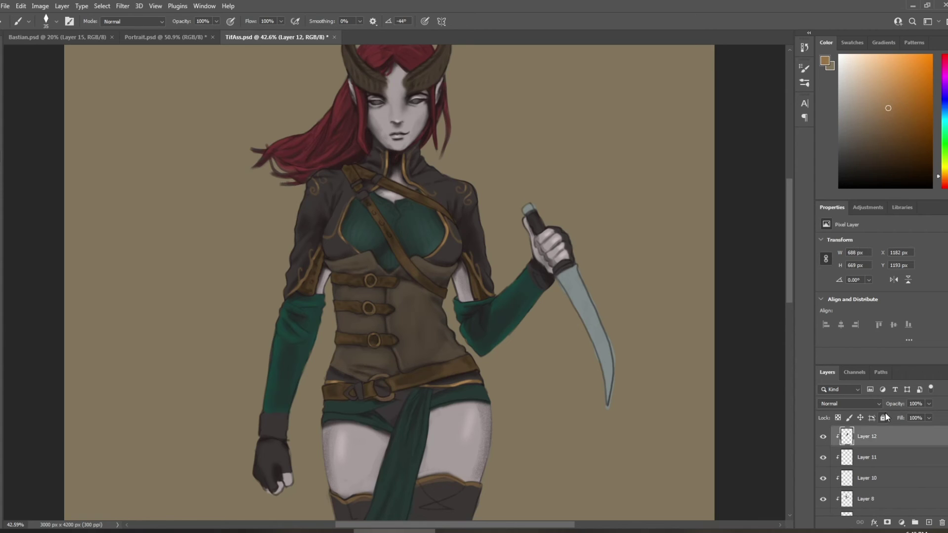
key(])
alt+click(447, 345)
key(bracketright)
click(866, 126)
key(bracketleft)
key(bracketleft)
key(bracketleft)
drag(458, 346, 464, 350)
key(bracketright)
key(bracketright)
key(bracketleft)
Step: Touch up the corset's front panels and upper edge with browns sampled from the corset
alt+click(392, 295)
alt+click(388, 313)
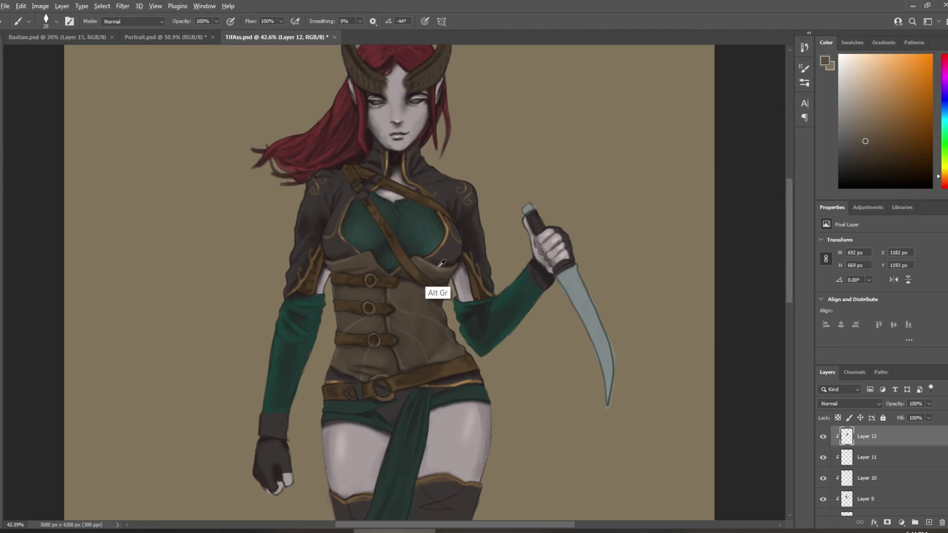
alt+click(354, 249)
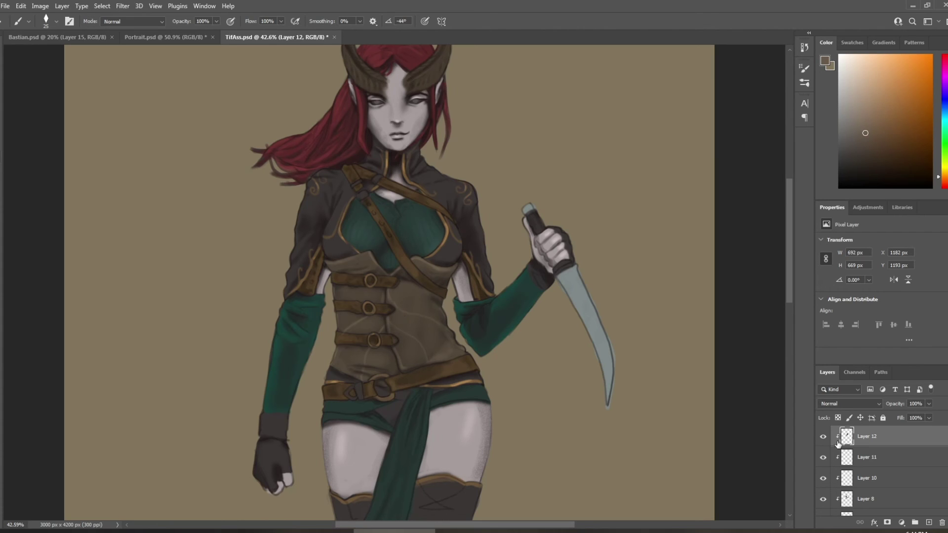
Step: Examine the layers below Layer 12, checking individual layers' visibility and the figure's lower half
click(823, 458)
click(823, 457)
scroll(923, 478, up, 3)
scroll(878, 474, up, 2)
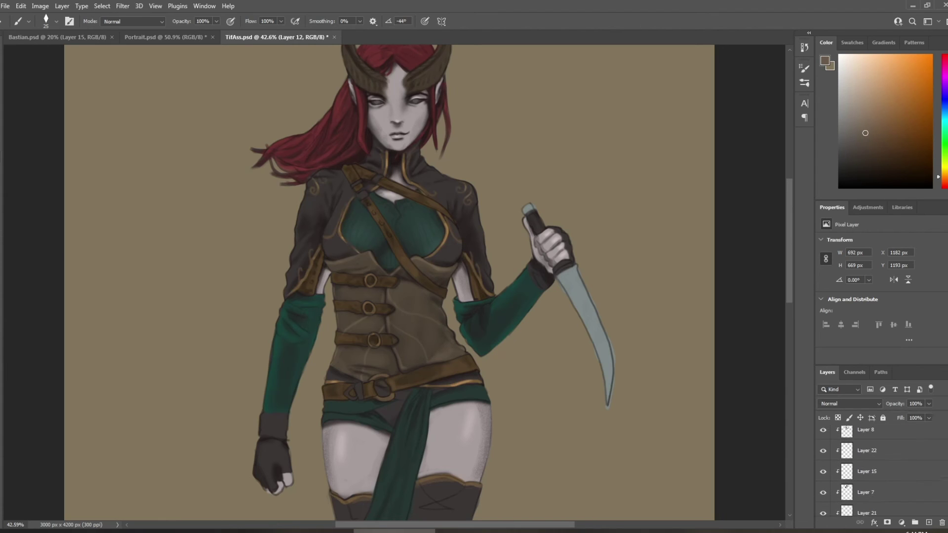
click(823, 496)
click(823, 496)
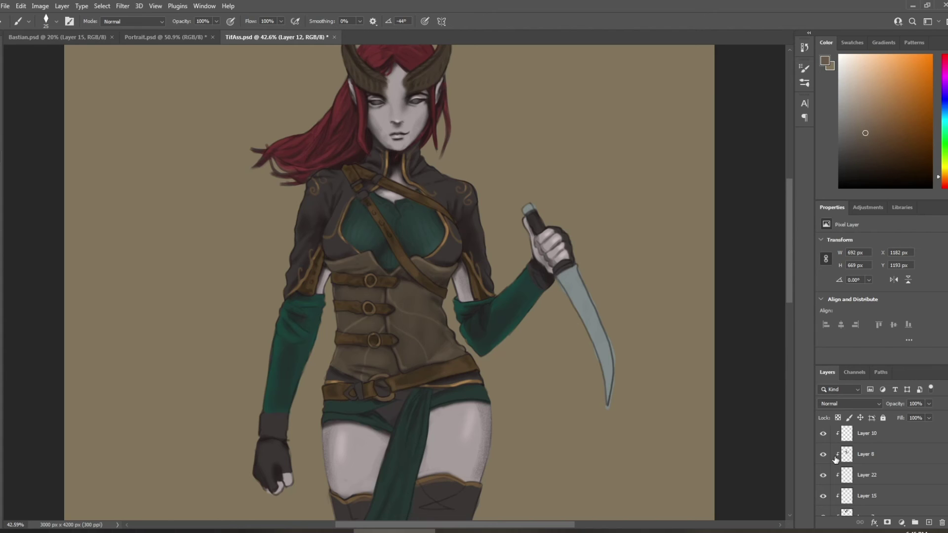
scroll(518, 380, down, 2)
scroll(365, 331, up, 1)
scroll(364, 328, down, 1)
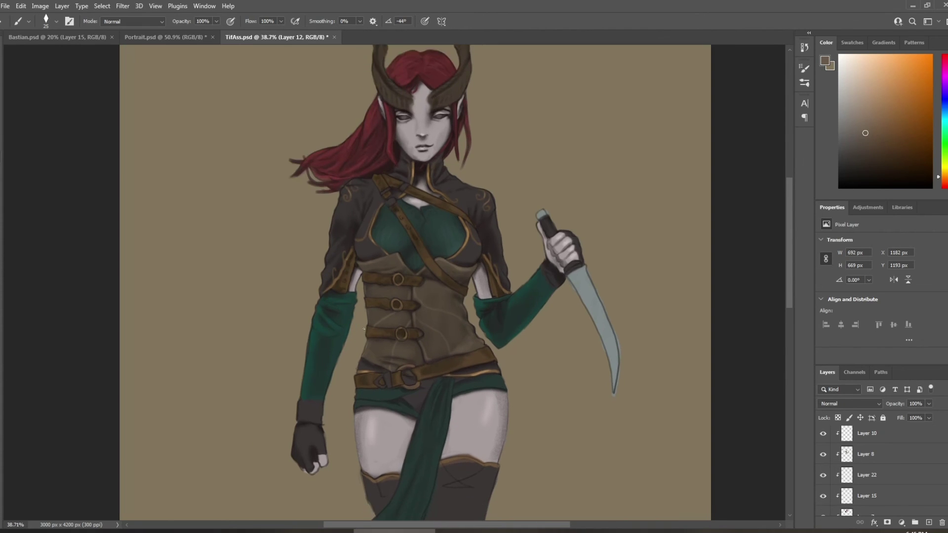
scroll(364, 329, down, 1)
scroll(326, 341, down, 3)
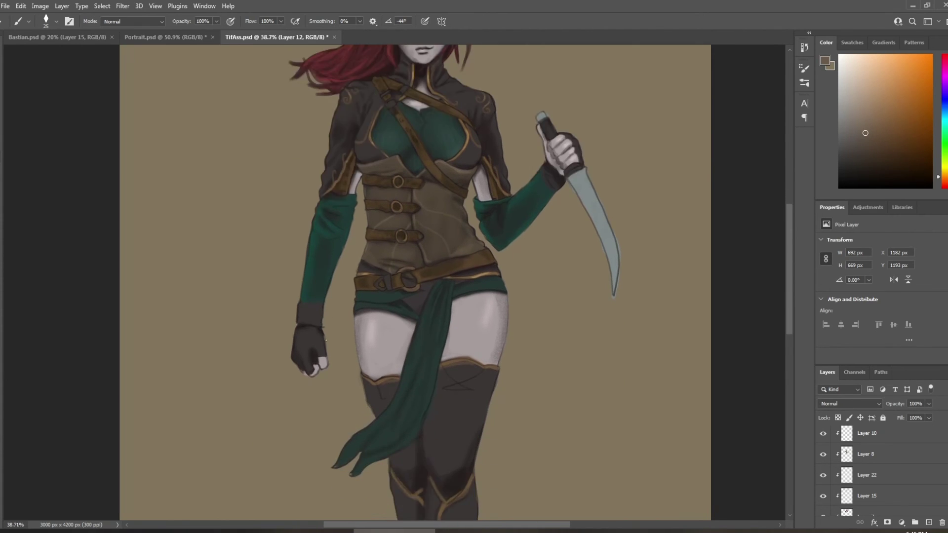
scroll(884, 478, down, 3)
Step: On Layer 9, paint lighter fold highlights down the hanging green sash with green sampled from the chest fabric at 60 px
click(888, 459)
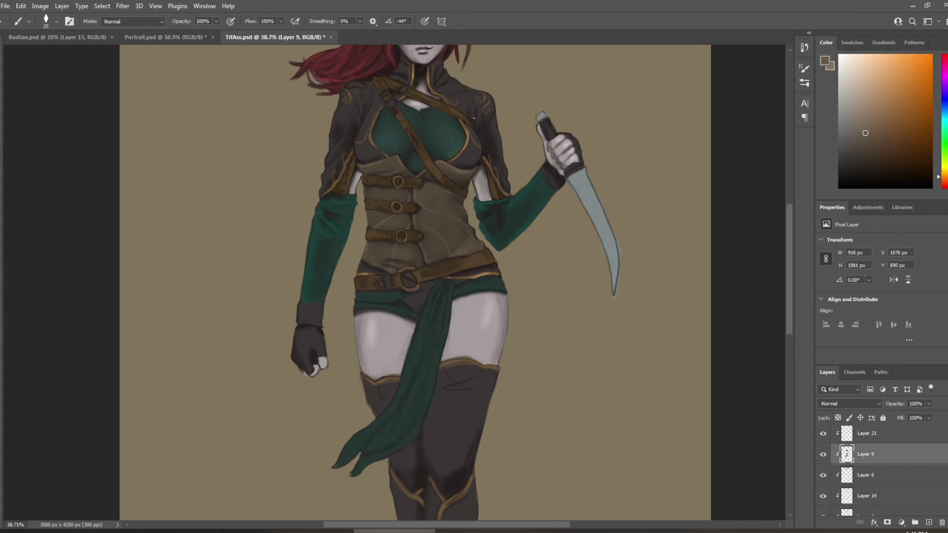
alt+click(459, 142)
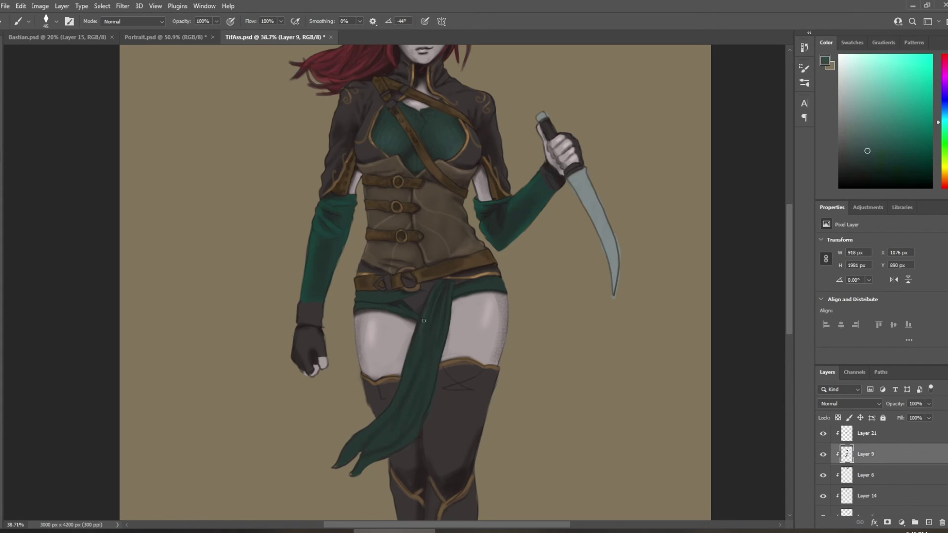
key(bracketright)
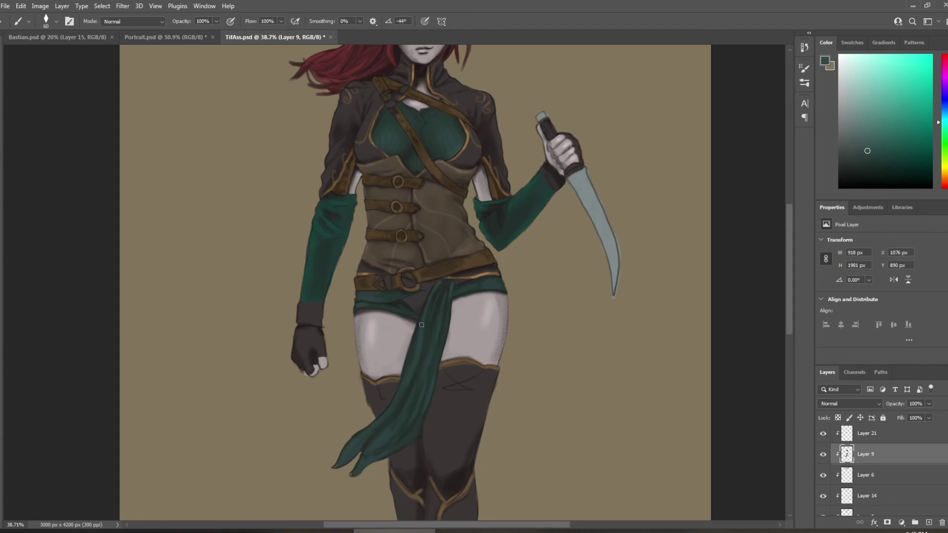
scroll(523, 212, up, 2)
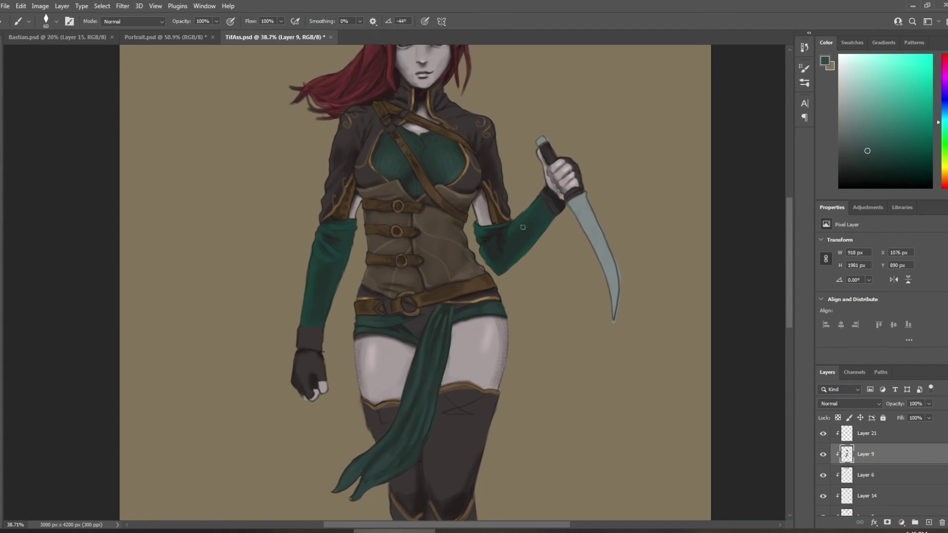
Step: Make Layer 17 active and paint dark shadows between the thighs of the boots with a 35 px brush
scroll(522, 228, down, 5)
scroll(522, 228, down, 4)
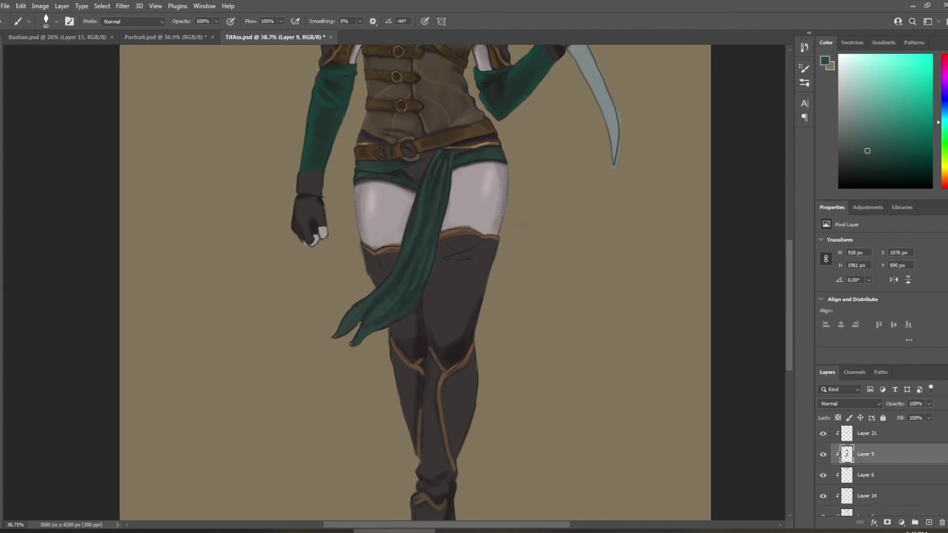
scroll(879, 474, down, 3)
click(822, 464)
click(822, 464)
click(884, 464)
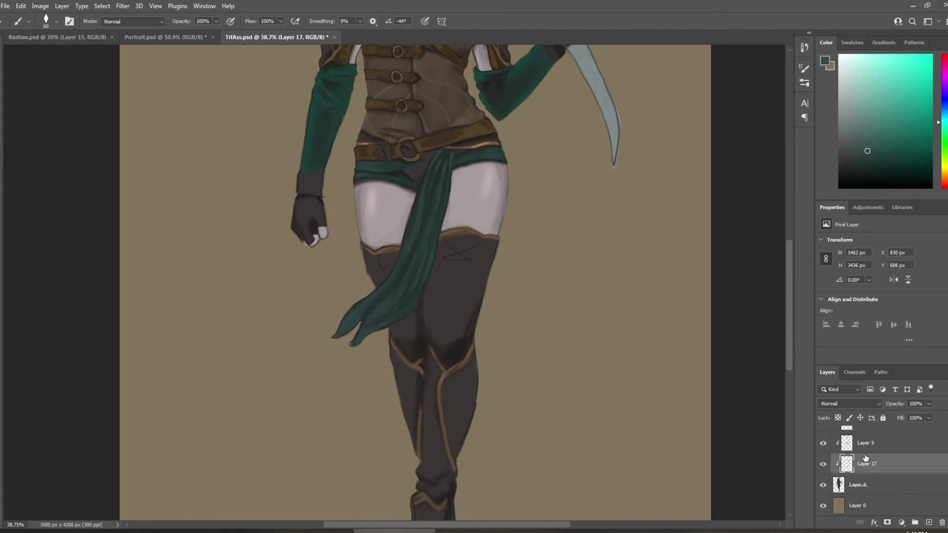
alt+click(463, 366)
alt+click(482, 288)
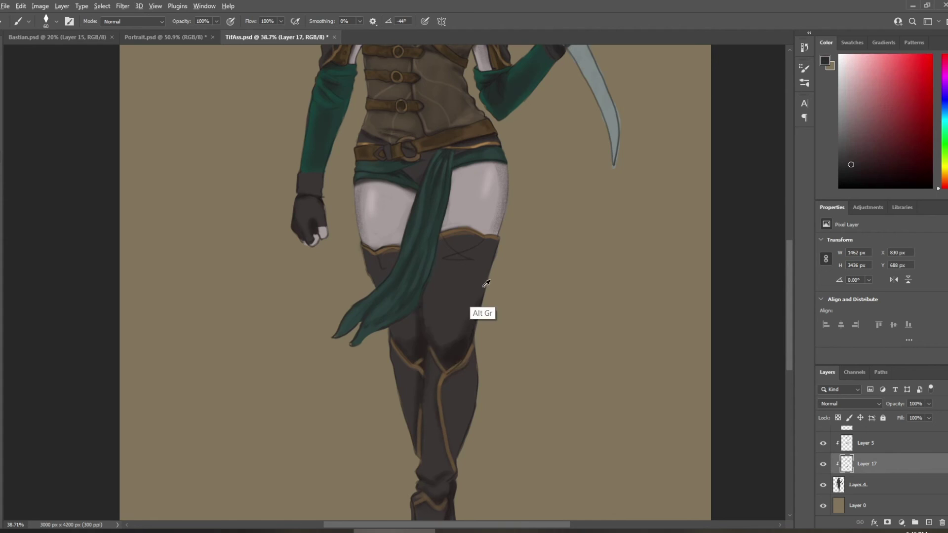
key([)
key([)
alt+click(458, 340)
key(bracketleft)
key(bracketleft)
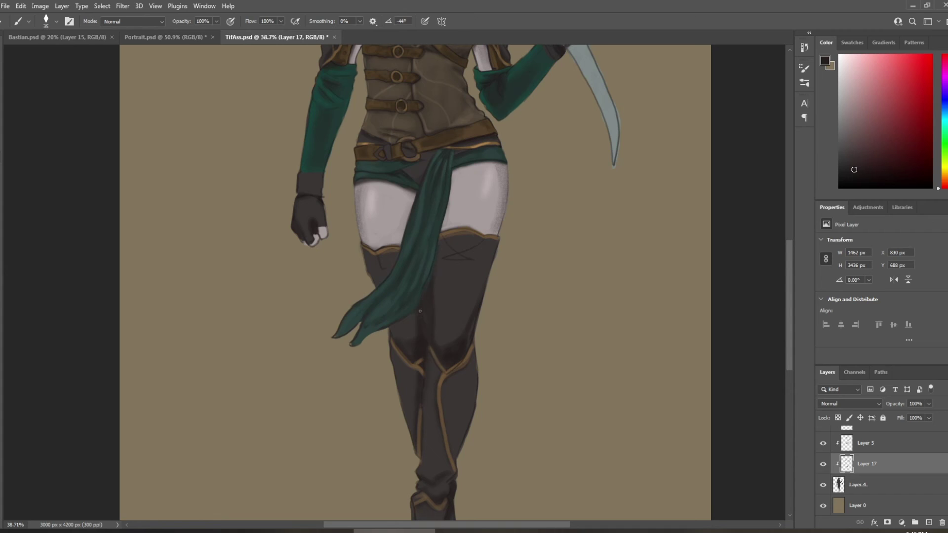
Step: Blend the shading on the front boot's thigh with sampled dark greys, enlarging the brush to 125 px
alt+click(442, 276)
key(bracketright)
key(bracketright)
key(bracketright)
key(bracketright)
key(bracketright)
key(bracketright)
key(bracketright)
key(bracketright)
key(bracketright)
alt+click(465, 315)
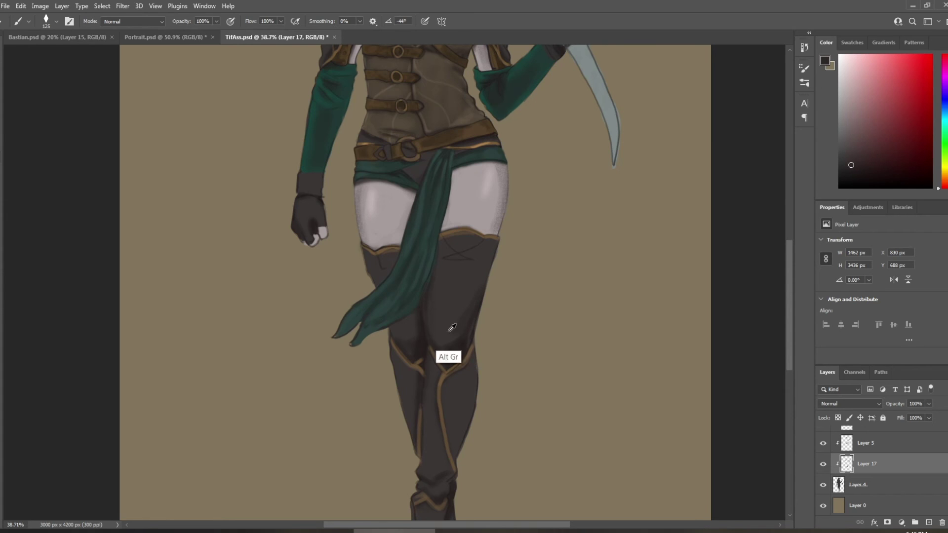
alt+click(458, 301)
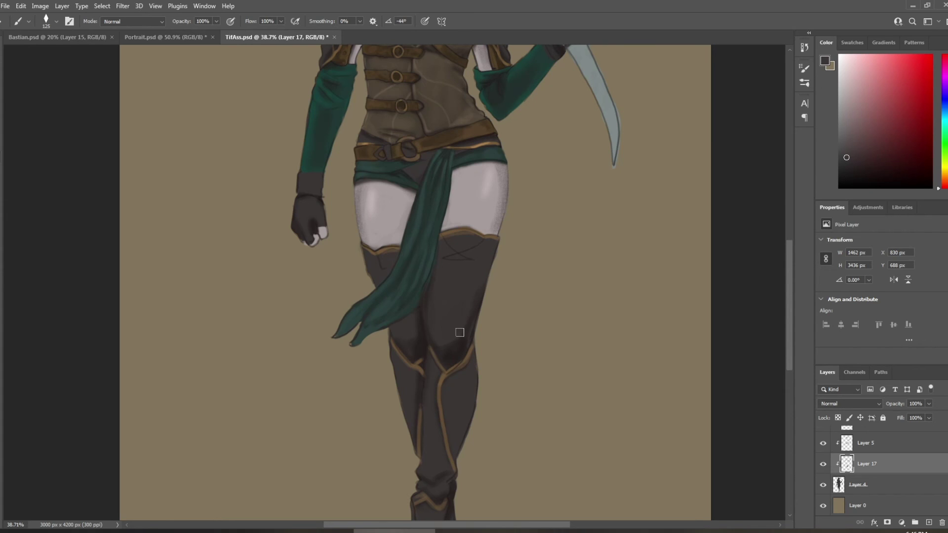
Step: Deepen the shadow on the rear boot around the knee and inner shin with the darkest sampled boot colour
scroll(545, 280, down, 5)
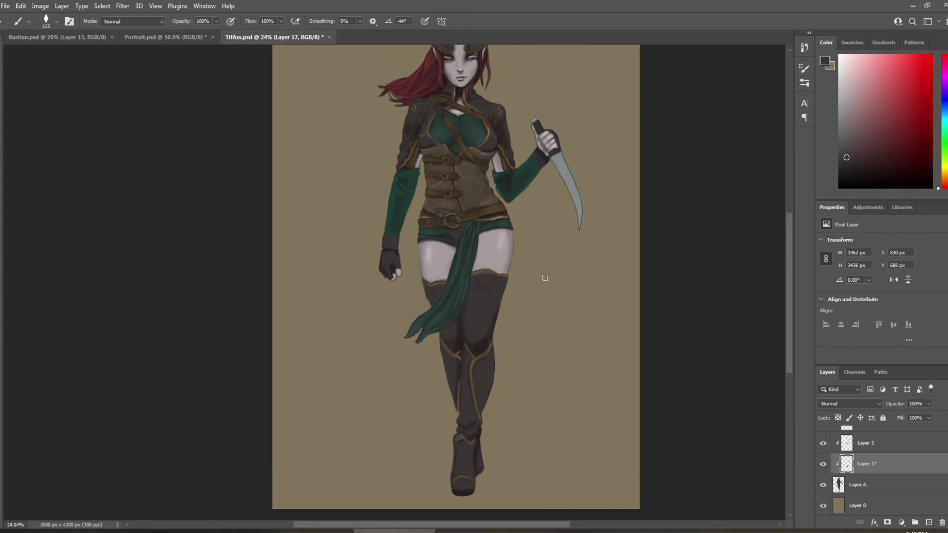
scroll(544, 278, down, 2)
scroll(536, 295, up, 3)
alt+click(460, 314)
key(bracketleft)
key(bracketleft)
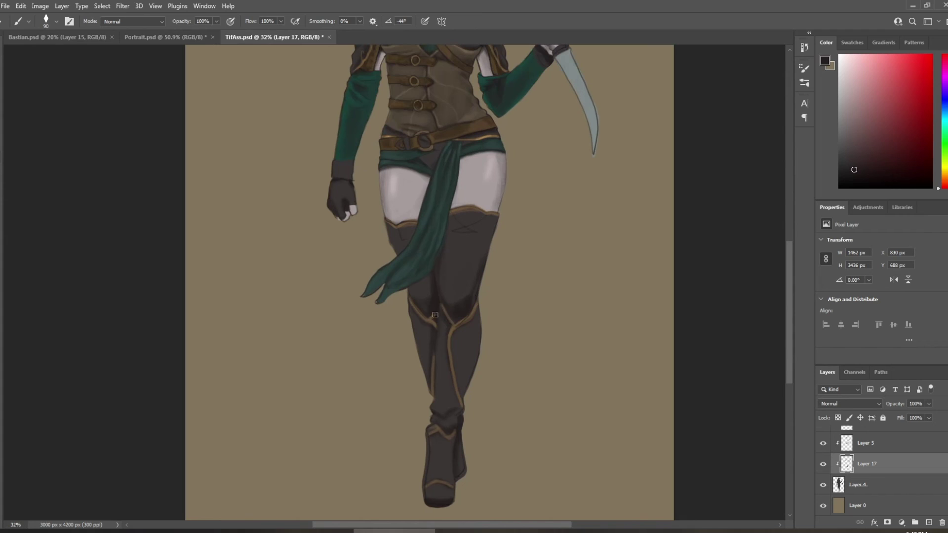
key(bracketright)
key(bracketright)
key(bracketleft)
key(bracketleft)
key(bracketleft)
key(bracketleft)
Step: Soften the shadow above the front boot's knee with a sampled lighter grey, enlarging the brush to 250 px
alt+click(454, 316)
key(bracketright)
key(bracketright)
key(bracketright)
key(bracketright)
key(bracketright)
key(bracketright)
key(bracketright)
key(bracketright)
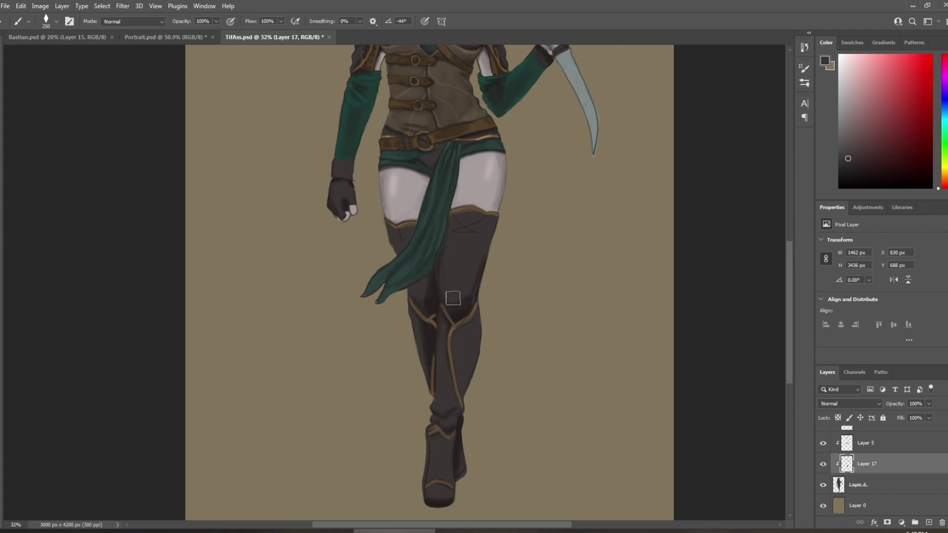
Step: Paint lighter grey highlights on the front boot's shin, reducing the brush to 90 px and finally 80 px
key(bracketleft)
key(bracketleft)
key(bracketleft)
key(bracketleft)
key(bracketleft)
key(bracketleft)
alt+click(461, 343)
alt+click(469, 336)
click(844, 149)
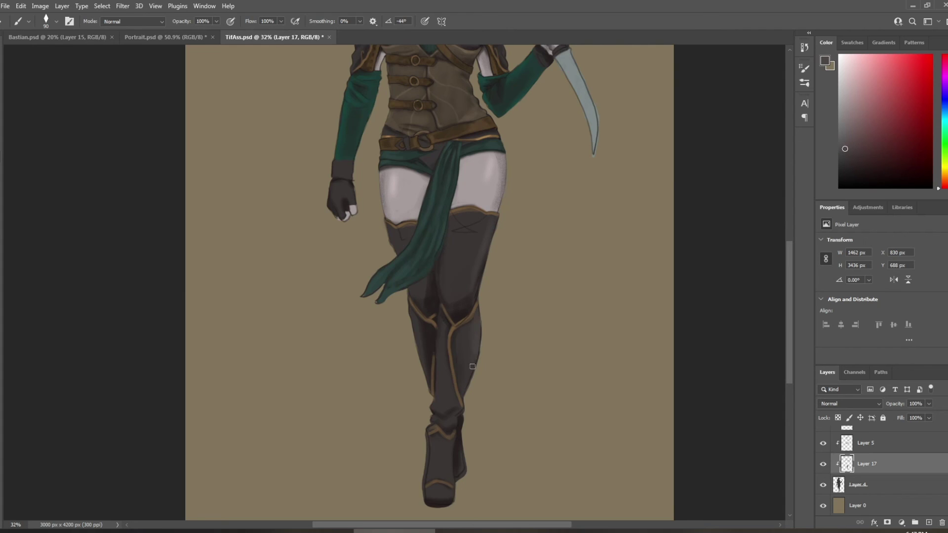
key([)
scroll(318, 345, up, 3)
scroll(319, 338, down, 3)
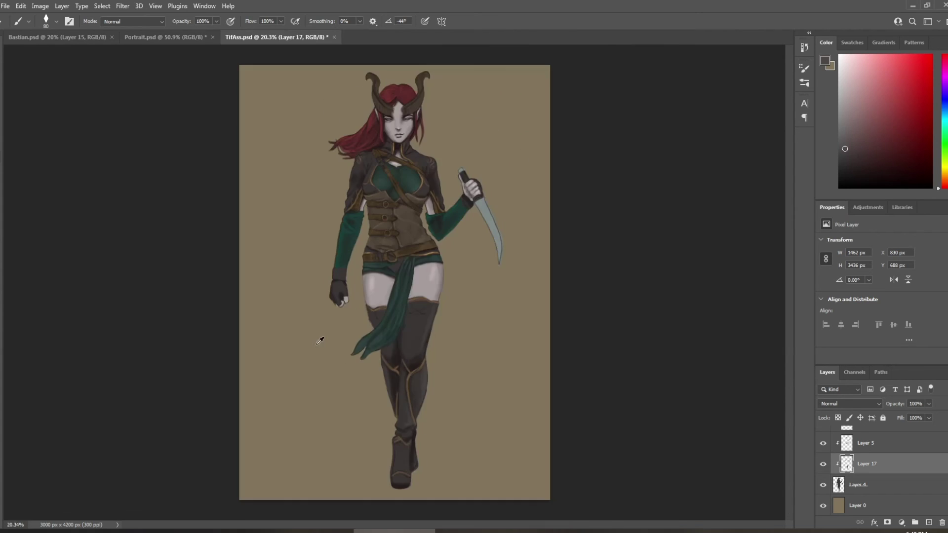
Step: Reduce the brush to 35 px and sample the dark grey from the jacket sleeve above the lowered arm
scroll(320, 339, up, 1)
scroll(297, 351, up, 1)
scroll(298, 353, down, 1)
scroll(298, 353, down, 2)
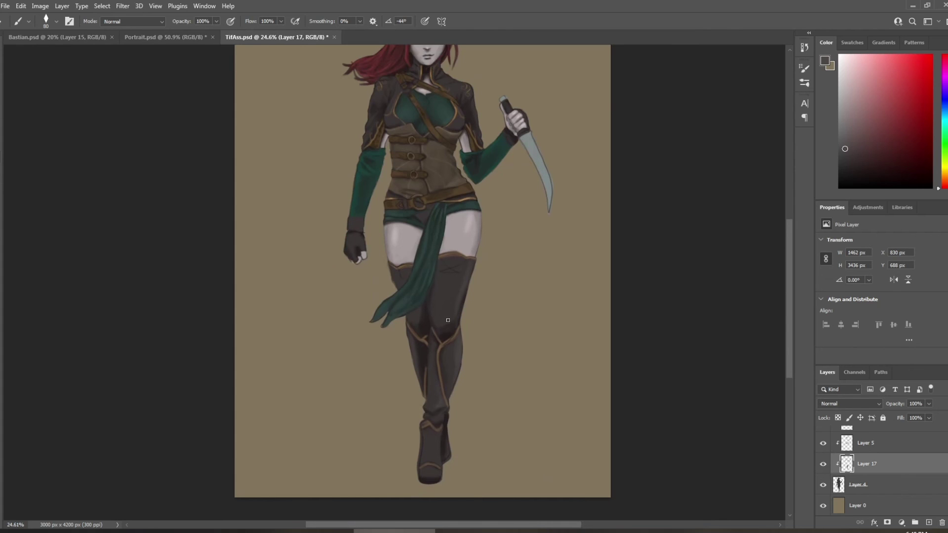
scroll(338, 196, up, 3)
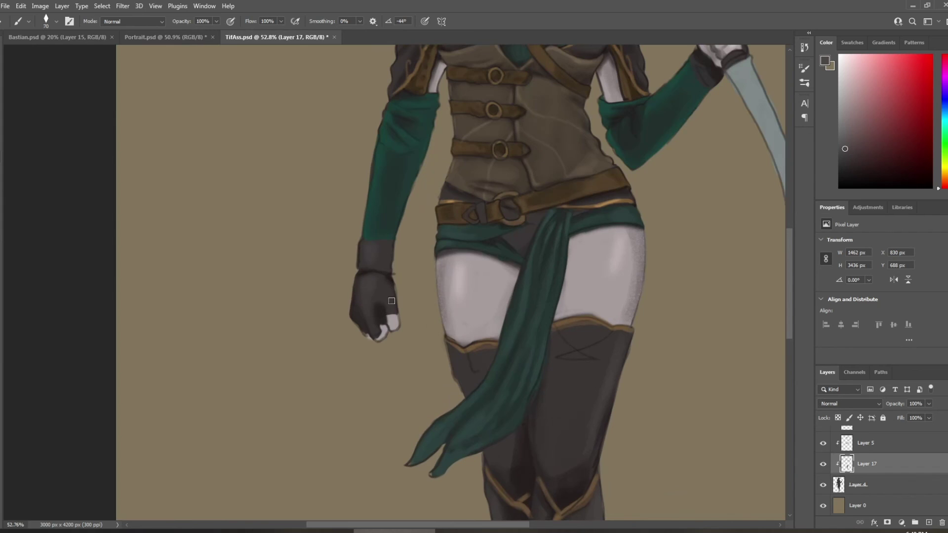
key(bracketleft)
key(bracketleft)
key(bracketleft)
key(bracketleft)
scroll(355, 262, up, 2)
key(bracketleft)
key(bracketleft)
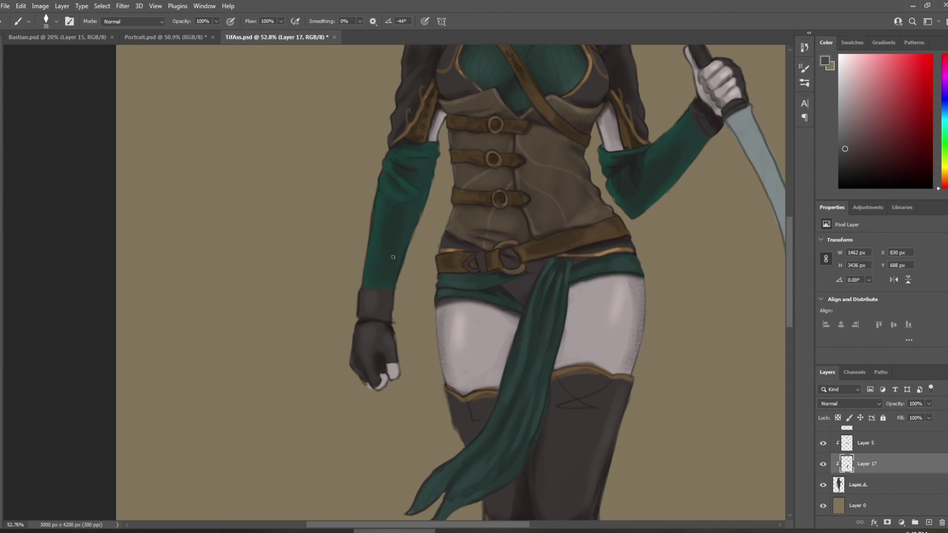
key(alt)
alt+click(399, 88)
scroll(360, 247, down, 2)
scroll(364, 249, up, 3)
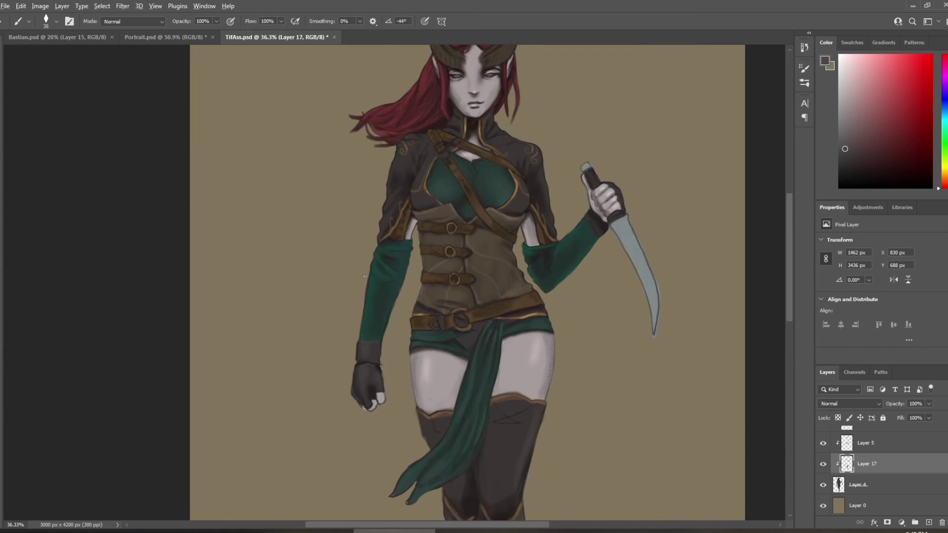
scroll(367, 275, up, 2)
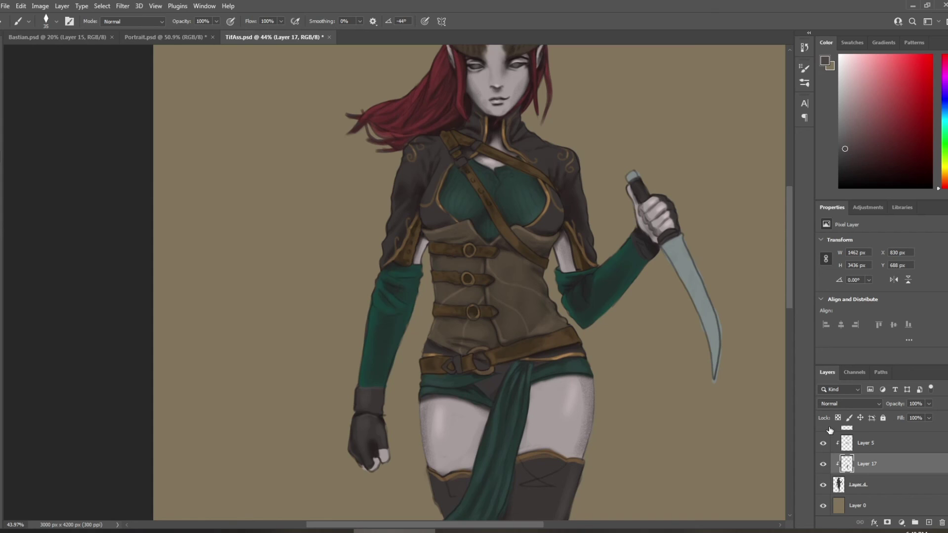
Step: Toggle the clipped layers' visibility one by one to check what each contains, and select Layer 12
scroll(823, 447, up, 1)
click(822, 444)
click(823, 443)
scroll(823, 446, up, 4)
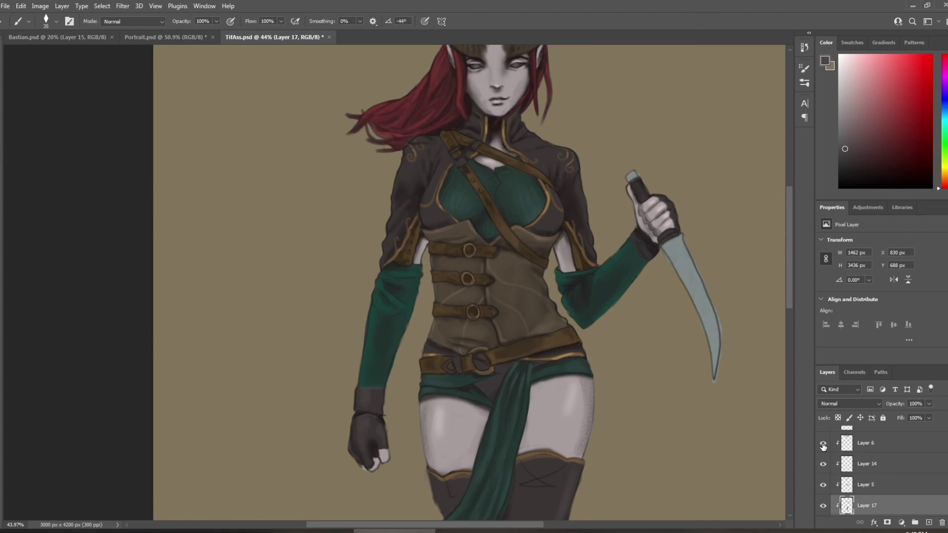
click(823, 444)
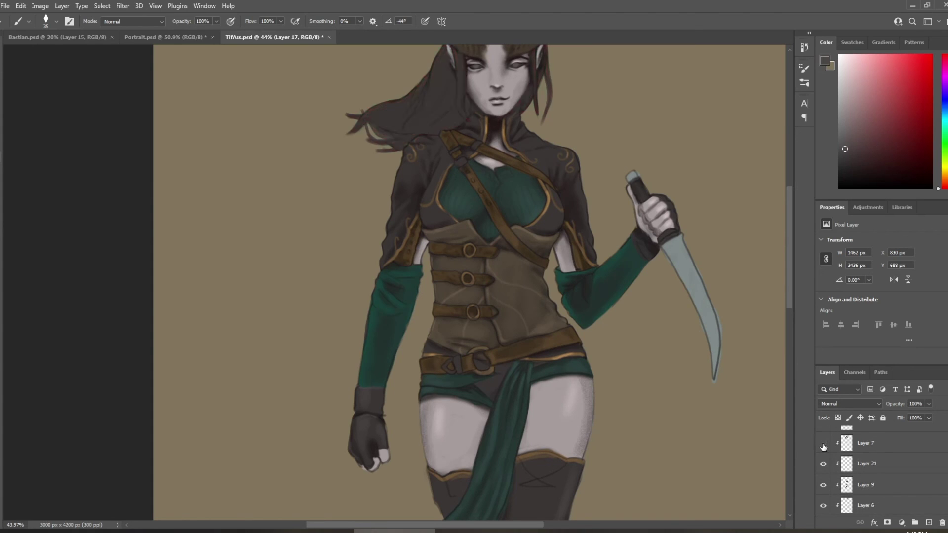
click(823, 444)
scroll(823, 446, up, 1)
click(823, 444)
click(823, 444)
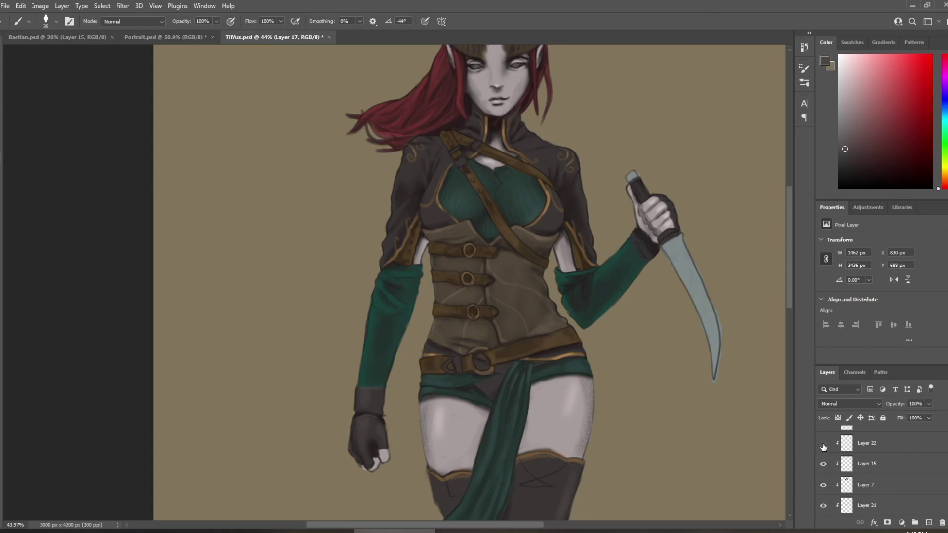
click(823, 444)
click(823, 444)
scroll(823, 446, up, 1)
click(823, 444)
click(823, 444)
click(859, 443)
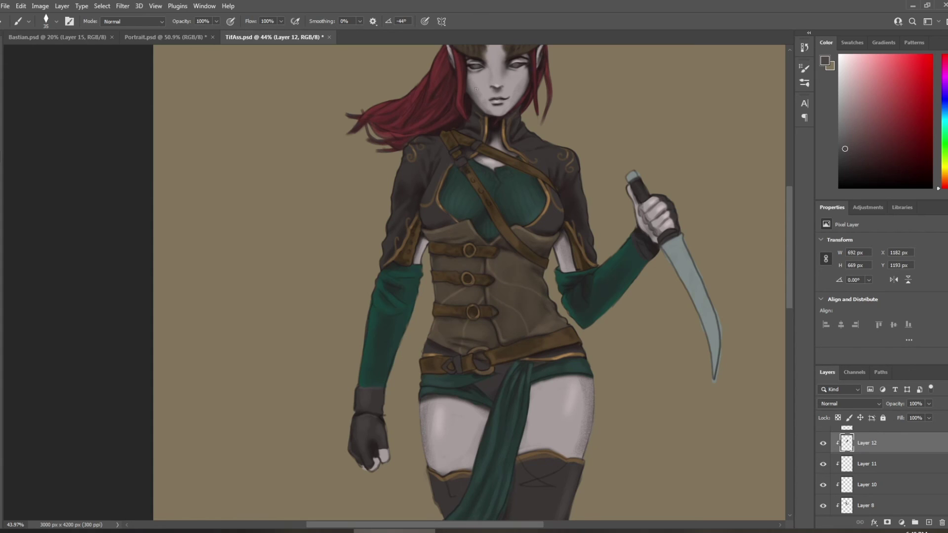
Step: Select Layer 17 and paint a dark grey stroke on the front boot's thigh beside the sash with a 50 px brush
scroll(325, 304, down, 1)
scroll(325, 305, down, 6)
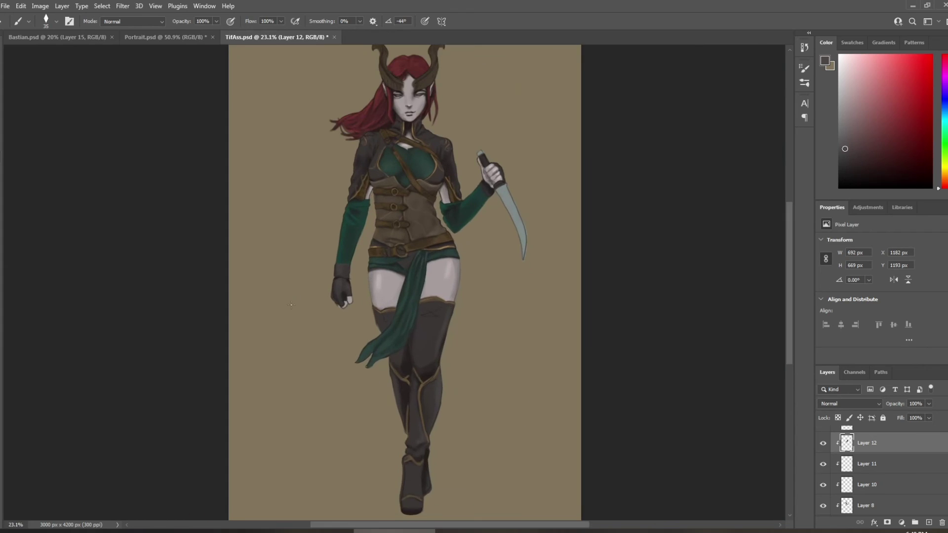
scroll(266, 305, up, 1)
scroll(266, 305, up, 2)
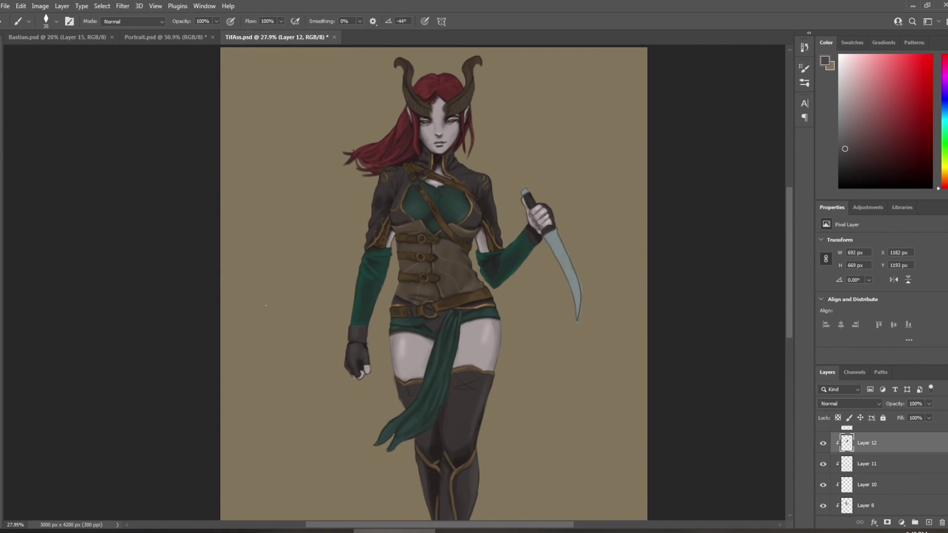
scroll(363, 436, down, 4)
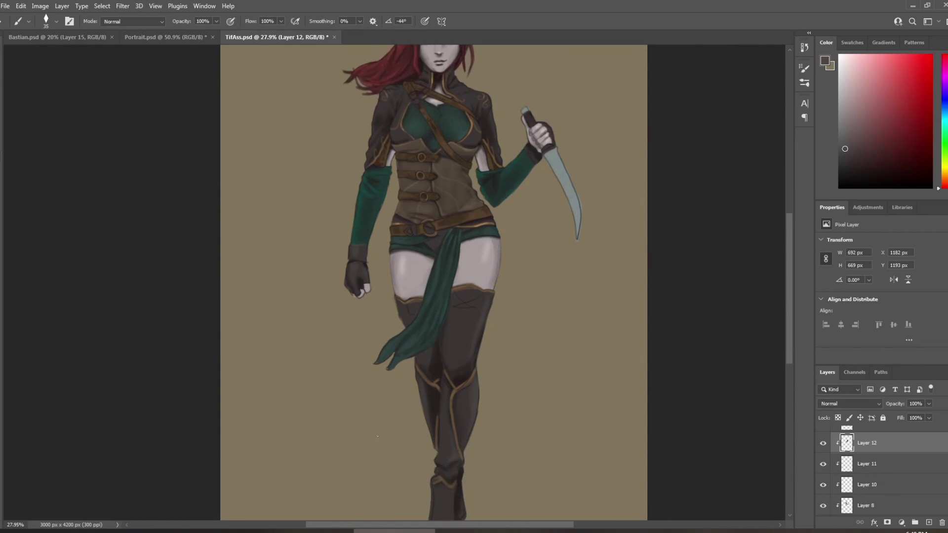
scroll(378, 436, up, 1)
scroll(843, 484, down, 3)
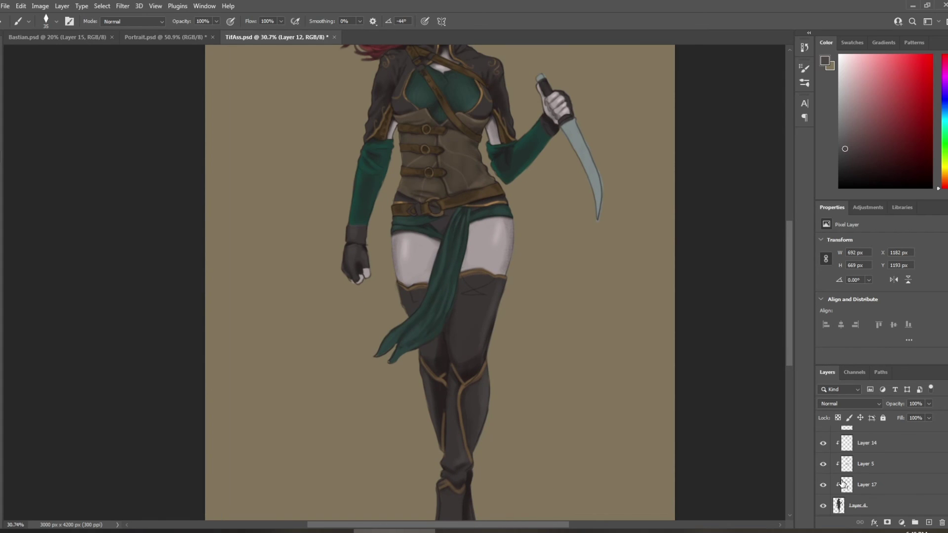
click(858, 480)
key(bracketright)
key(bracketright)
key(bracketright)
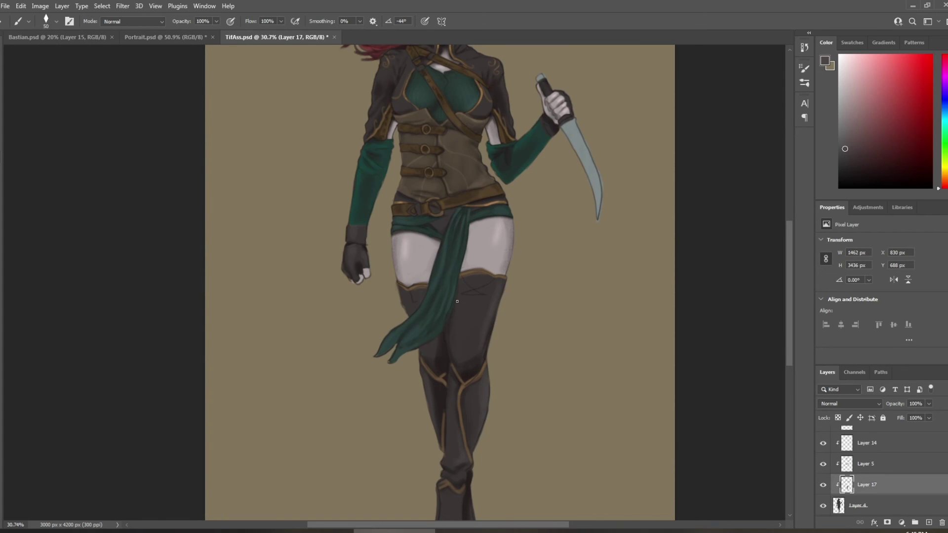
drag(454, 311, 450, 334)
Step: Broaden the dark grey shading across the front boot's thigh, enlarging the brush to 175 px
key(bracketright)
key(bracketright)
key(bracketright)
key(bracketright)
key(bracketright)
key(bracketright)
key(bracketright)
key(bracketright)
key(bracketleft)
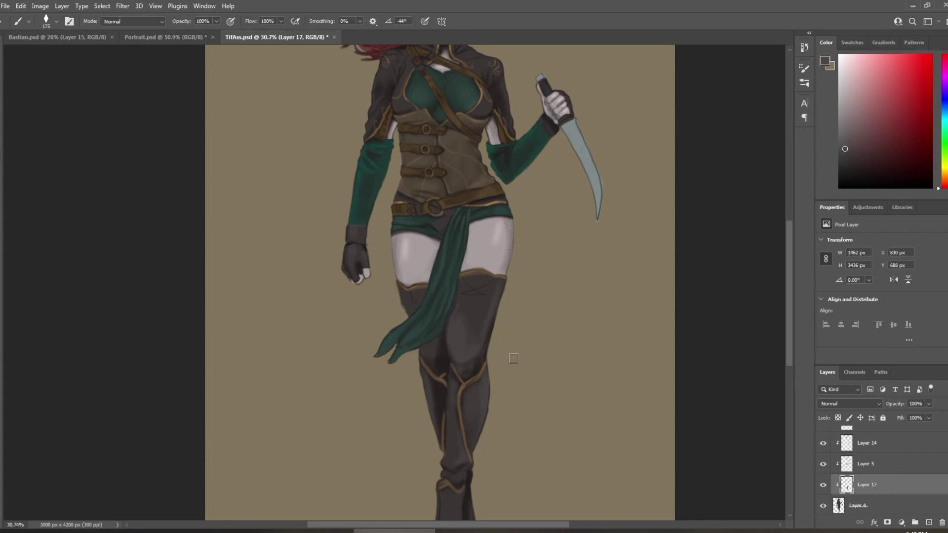
key(ctrl+0)
scroll(309, 347, up, 1)
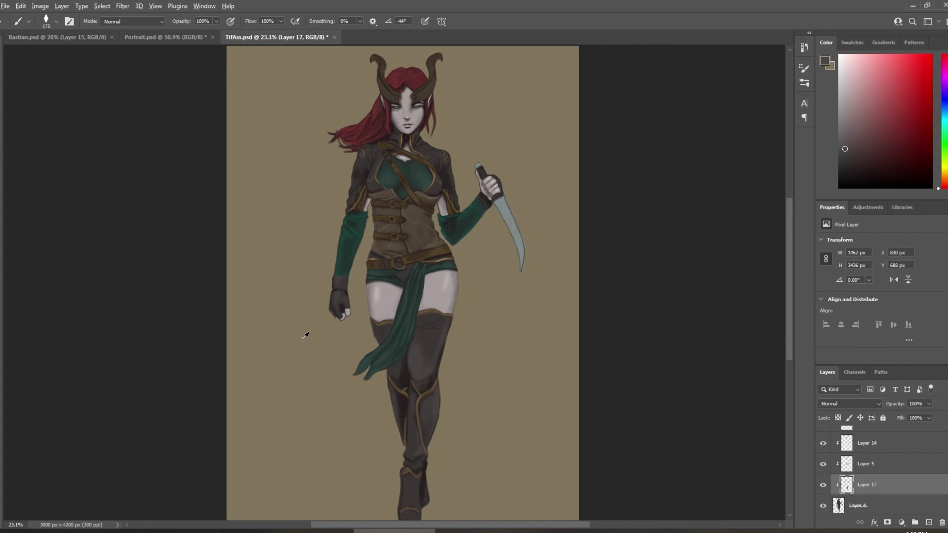
scroll(302, 333, up, 3)
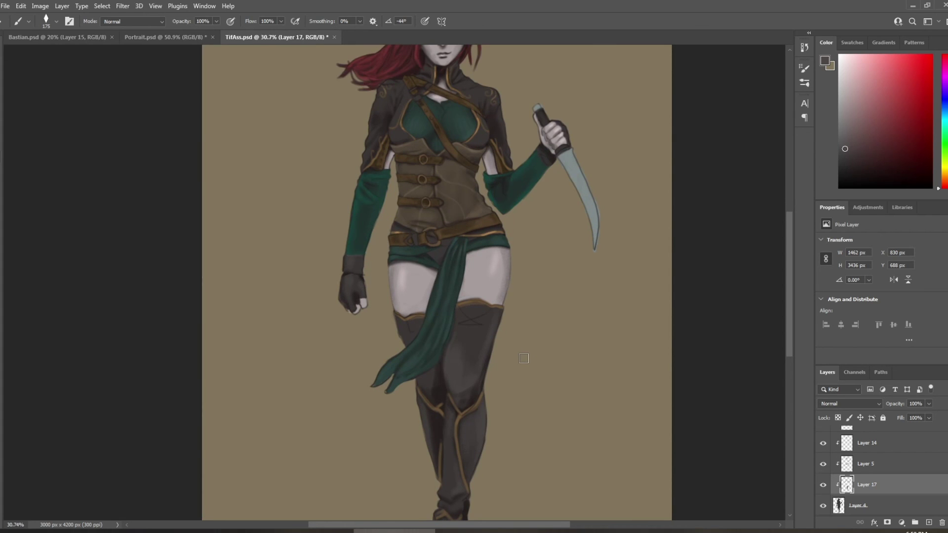
scroll(922, 475, up, 3)
click(893, 505)
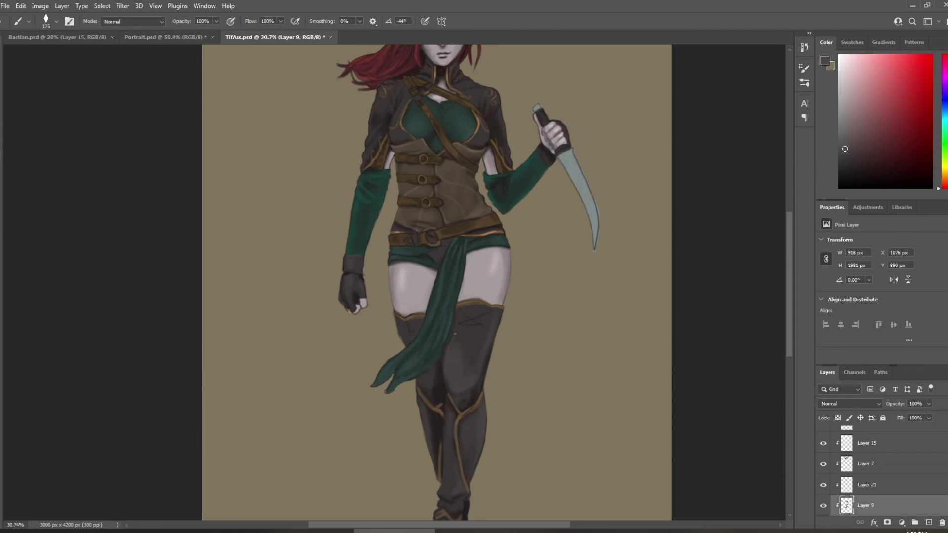
scroll(930, 491, up, 3)
click(906, 431)
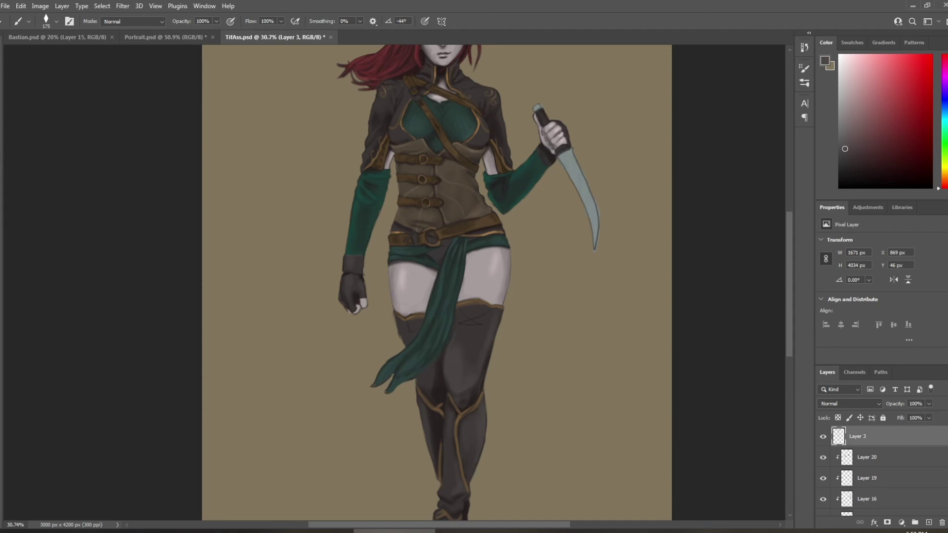
Step: Return to Layer 17 and switch to a soft round brush preset, toggling pen pressure for size
scroll(878, 469, down, 5)
scroll(908, 469, down, 1)
click(908, 464)
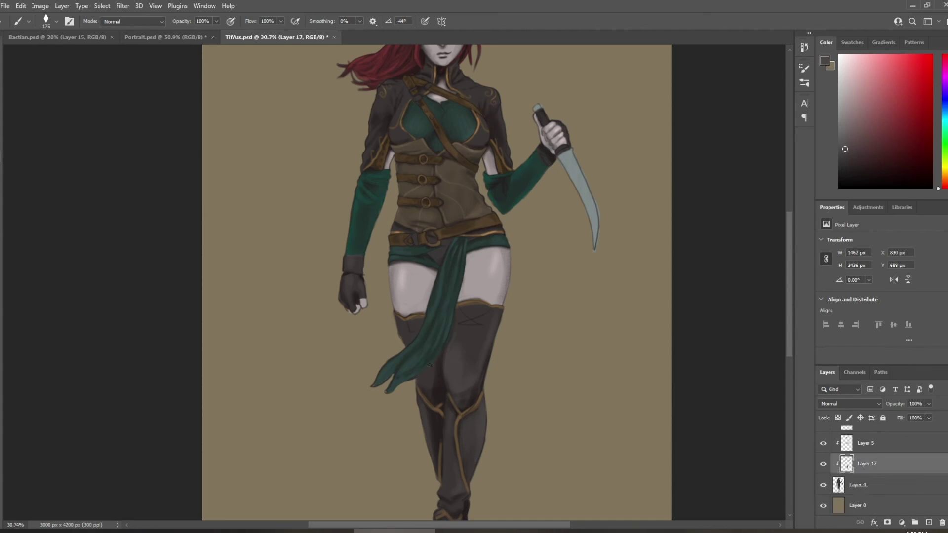
click(55, 21)
click(6, 115)
click(425, 21)
Step: Reduce the soft brush to 60 px and blend the boot shadows with the near-black sampled from the rear boot
key(bracketleft)
key(bracketleft)
key(bracketleft)
key(bracketleft)
key(bracketleft)
key(bracketleft)
key(bracketleft)
alt+click(442, 378)
scroll(450, 256, down, 4)
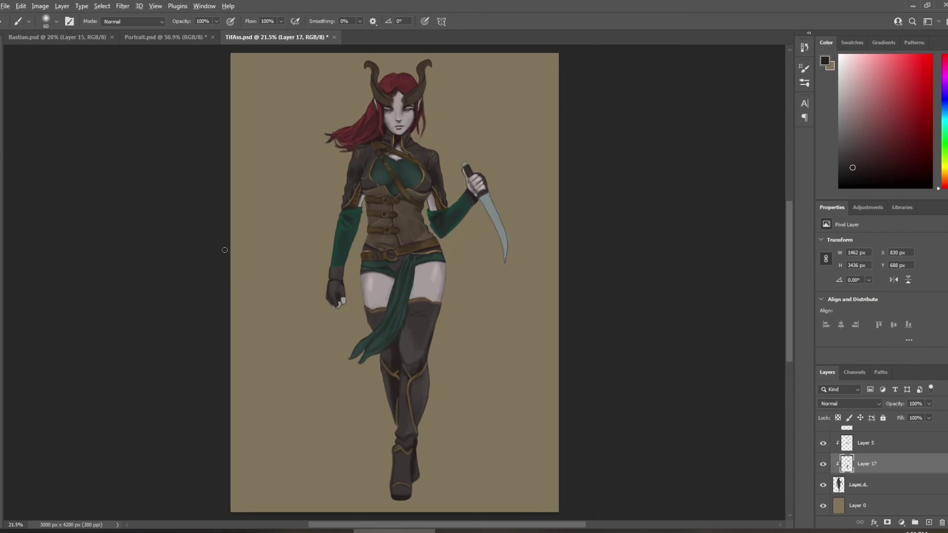
scroll(224, 250, up, 1)
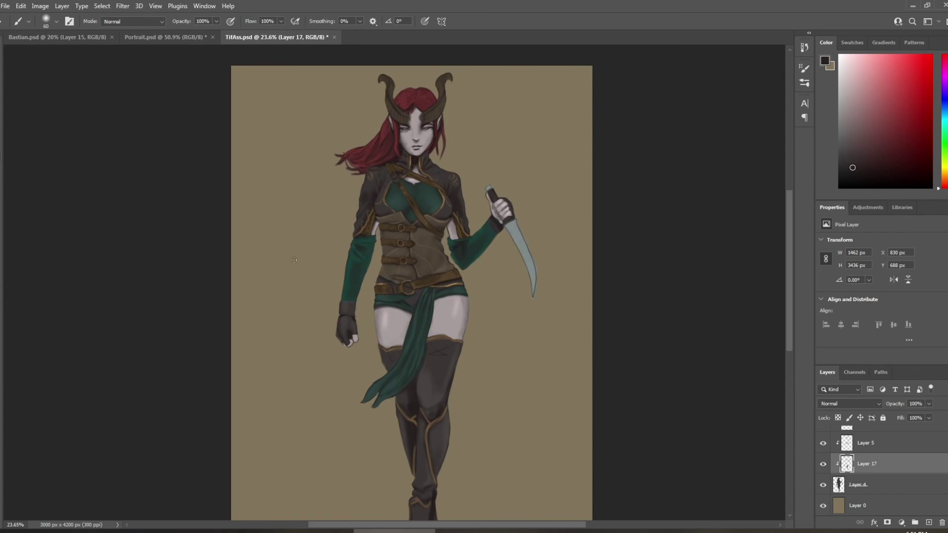
scroll(293, 259, down, 2)
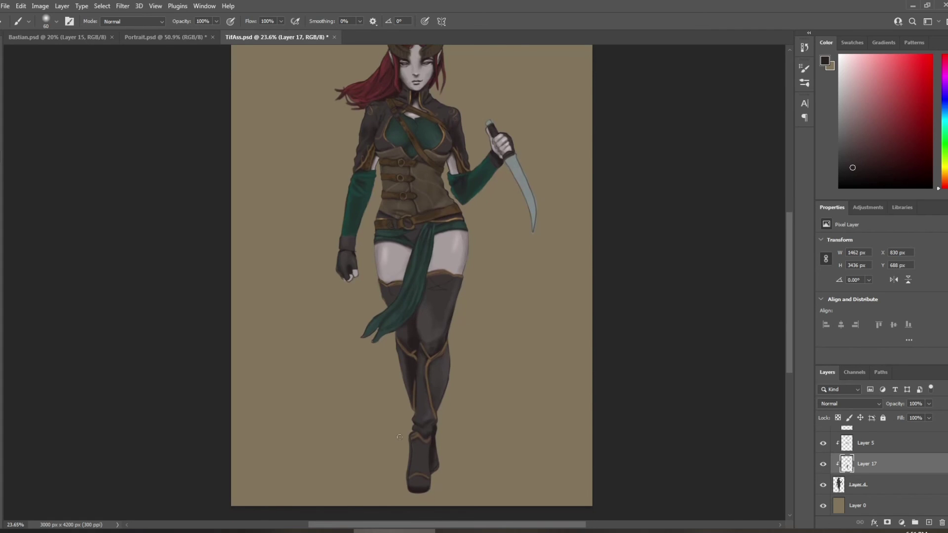
Step: Select Layer 3 above the clipped layers and examine the figure's gloves, outfit and boots
scroll(874, 472, up, 5)
click(867, 435)
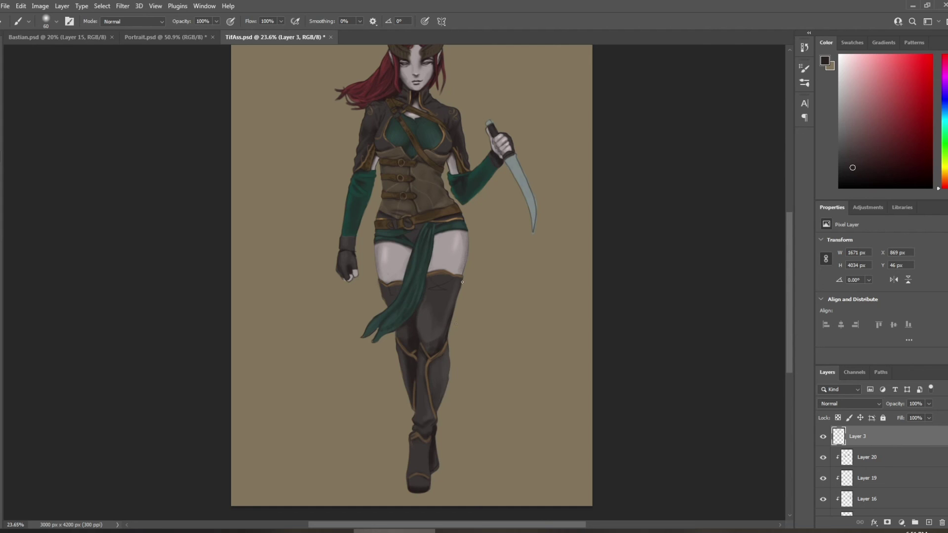
scroll(458, 274, up, 5)
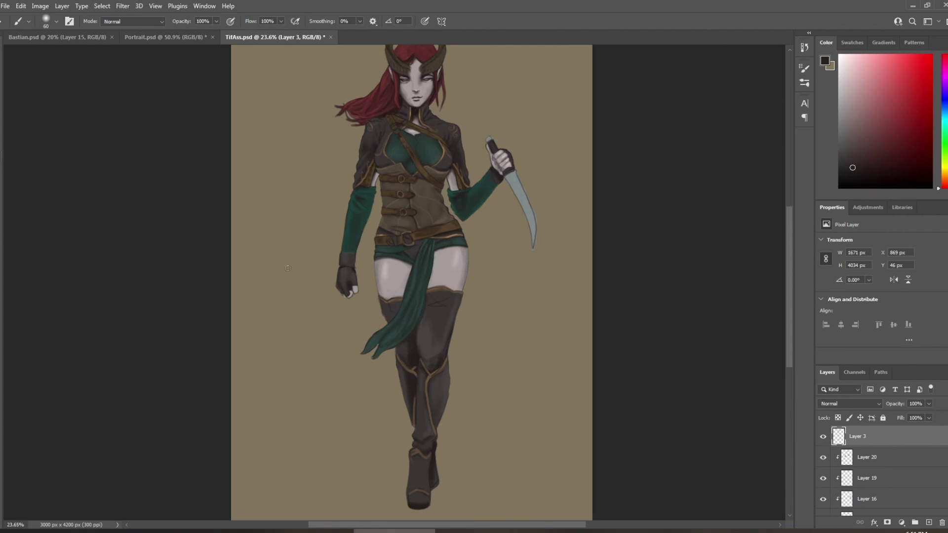
scroll(295, 285, up, 2)
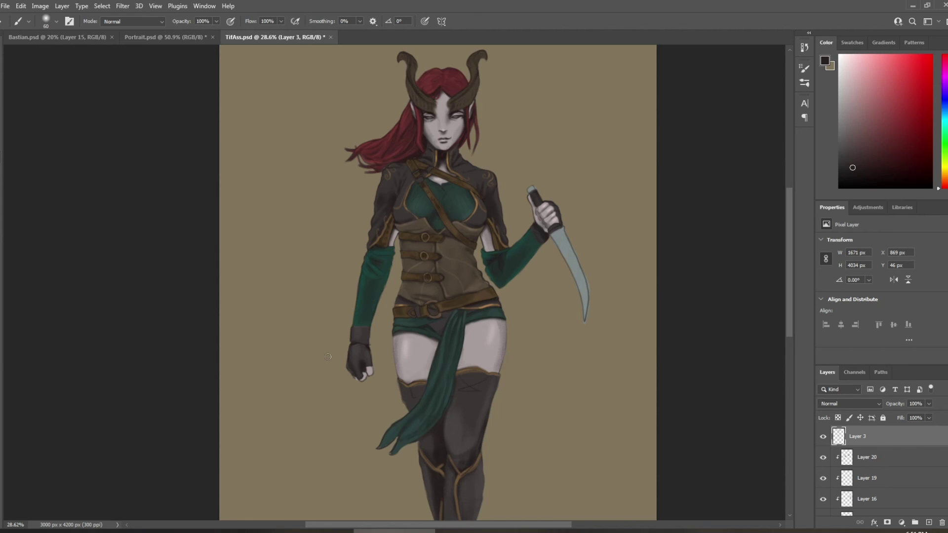
scroll(328, 356, up, 2)
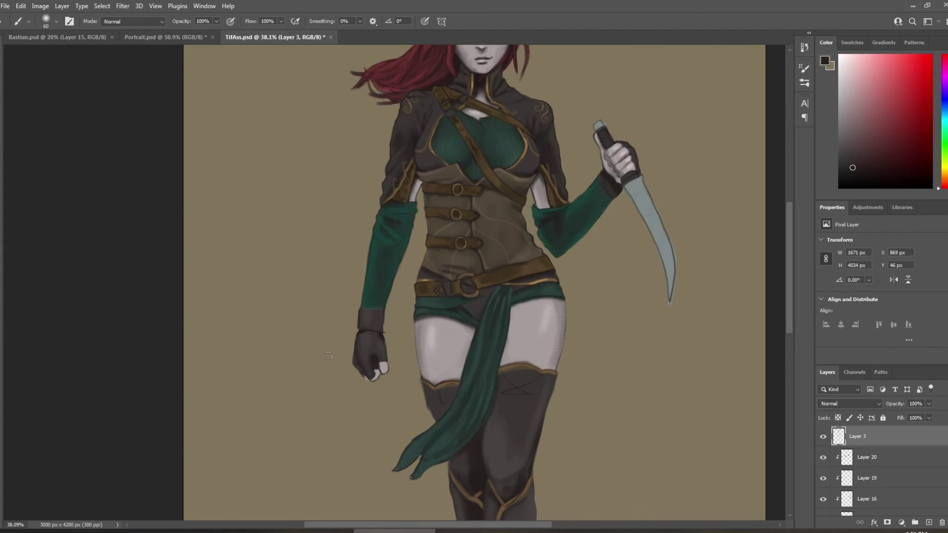
key(alt+bracketleft)
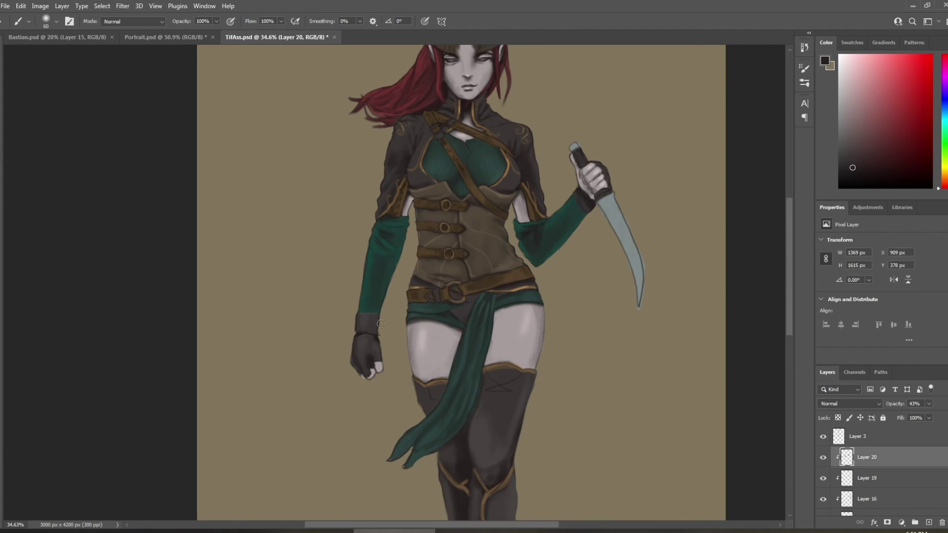
key(alt+bracketright)
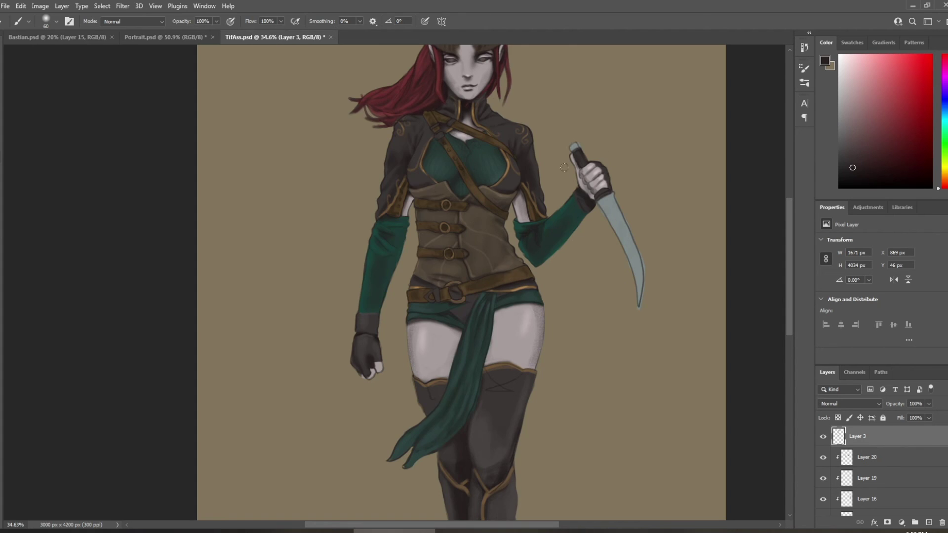
scroll(564, 168, down, 4)
scroll(567, 224, down, 2)
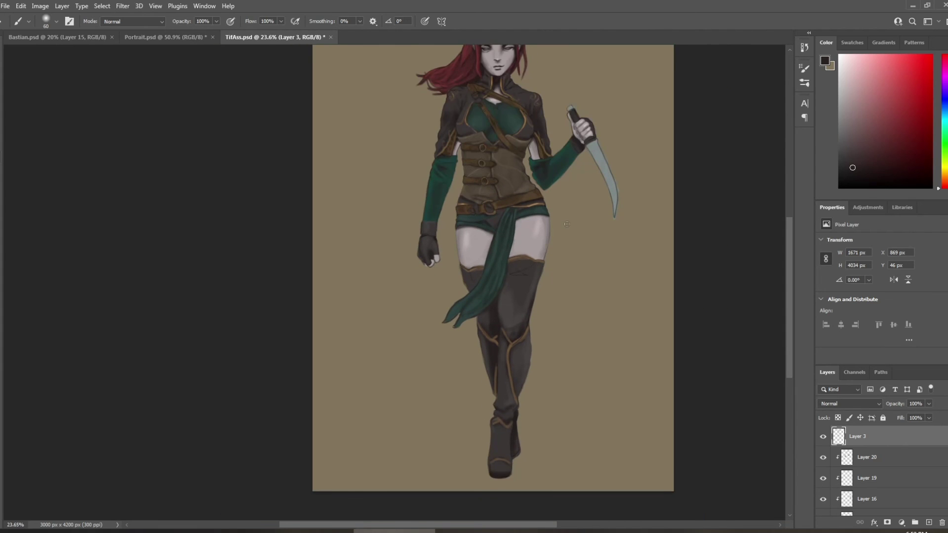
Step: On Layer 21, shade the hanging green sash from the belt downward with its sampled dark green, enlarging the brush to 80 px
scroll(567, 222, up, 2)
scroll(866, 461, down, 3)
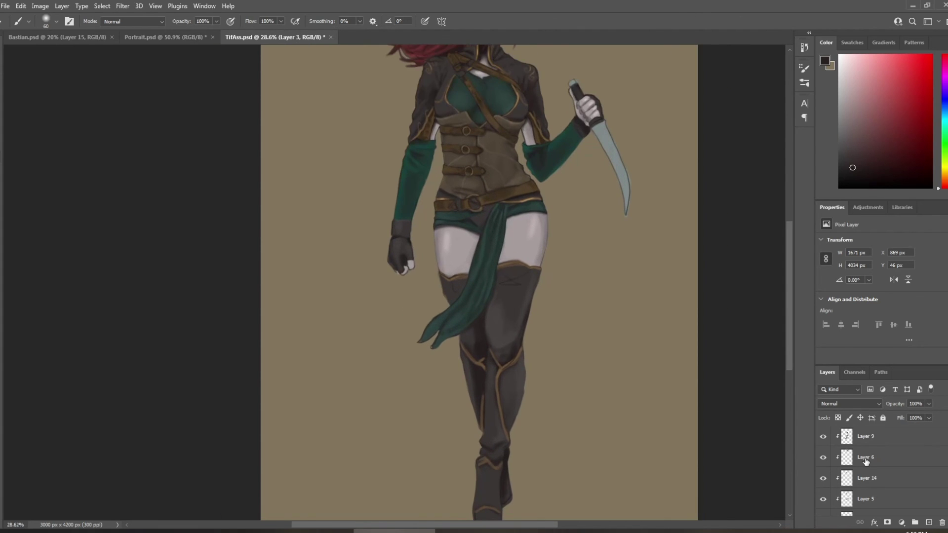
scroll(865, 459, up, 1)
click(866, 437)
scroll(515, 224, up, 2)
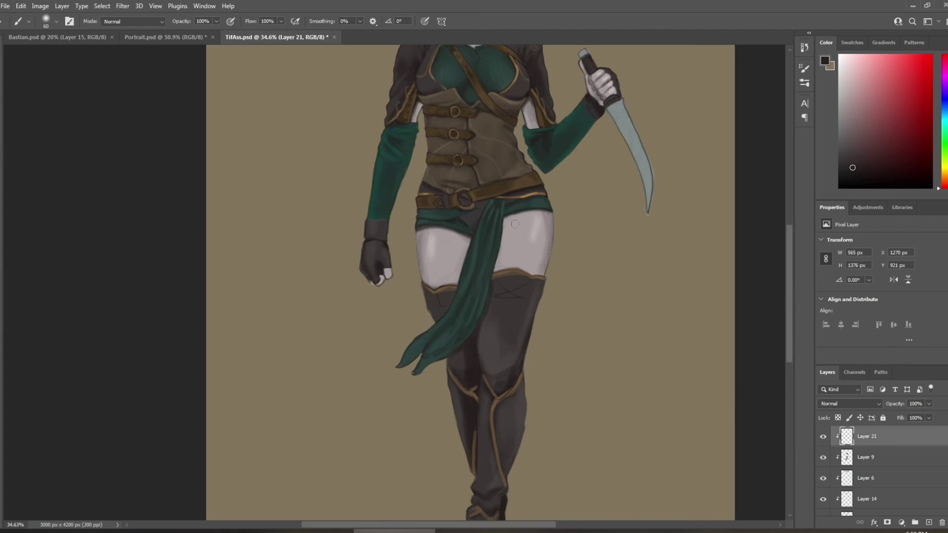
alt+click(493, 220)
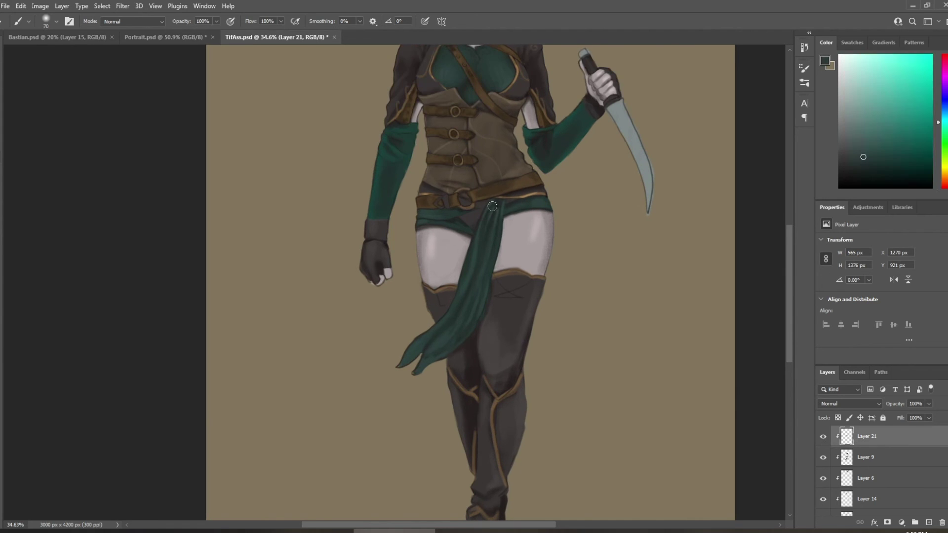
key(bracketright)
key(bracketright)
mouse_move(492, 220)
mouse_down()
mouse_move(486, 259)
mouse_move(486, 236)
mouse_move(479, 270)
mouse_move(464, 281)
mouse_up()
scroll(426, 264, up, 4)
scroll(629, 381, up, 1)
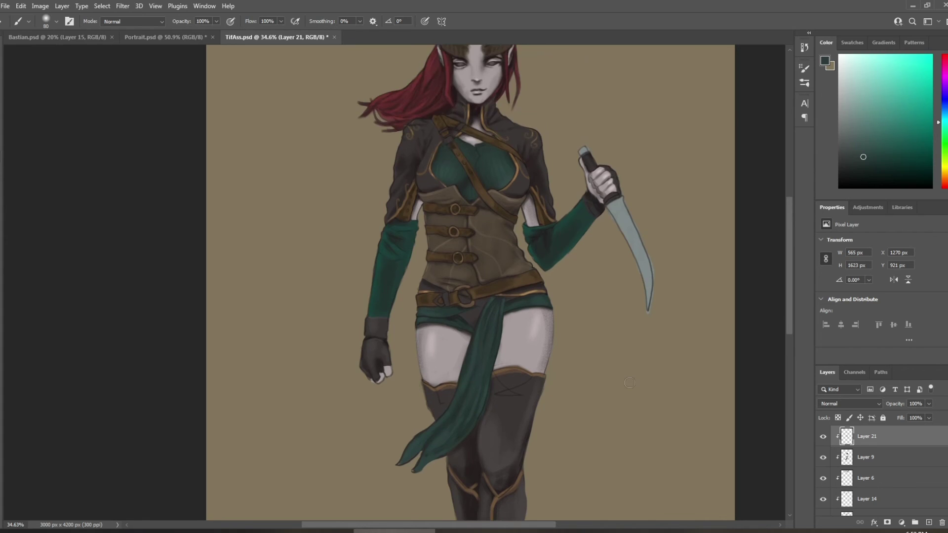
scroll(621, 383, down, 1)
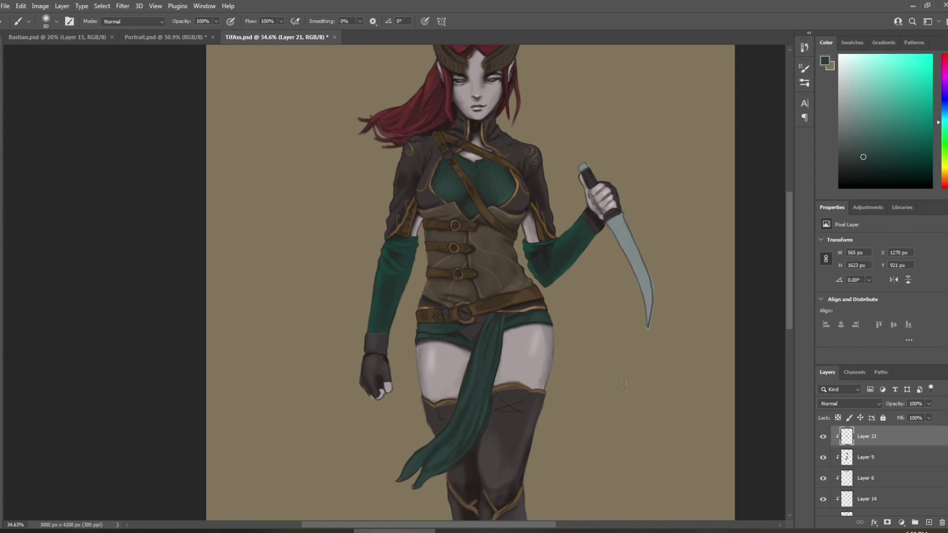
Step: Try a shading stroke on the thigh beside the hanging sash on Layer 5, and undo it
scroll(621, 383, down, 4)
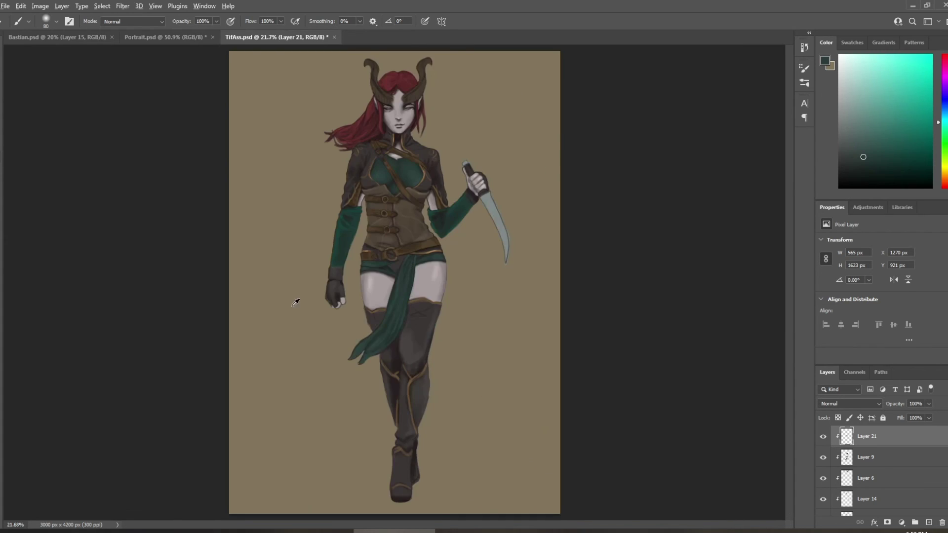
scroll(294, 298, up, 3)
scroll(874, 482, down, 5)
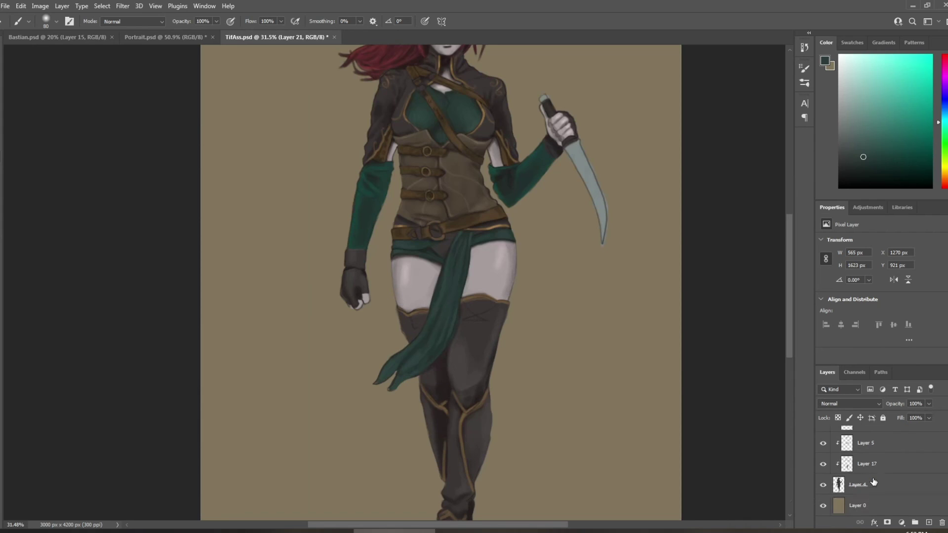
click(894, 445)
drag(437, 262, 440, 279)
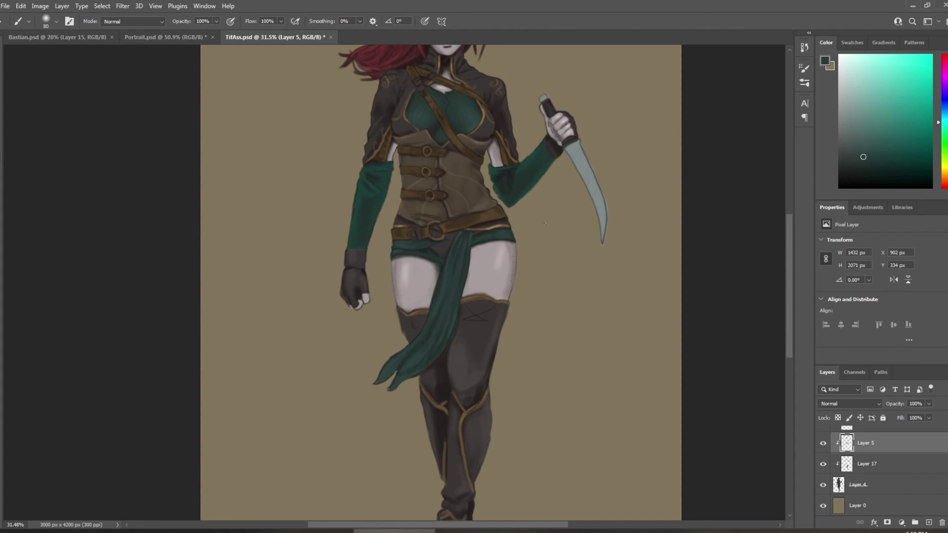
key(ctrl+z)
Step: Examine the shading over the whole figure, from the horns and dagger down to the boots
scroll(555, 227, up, 5)
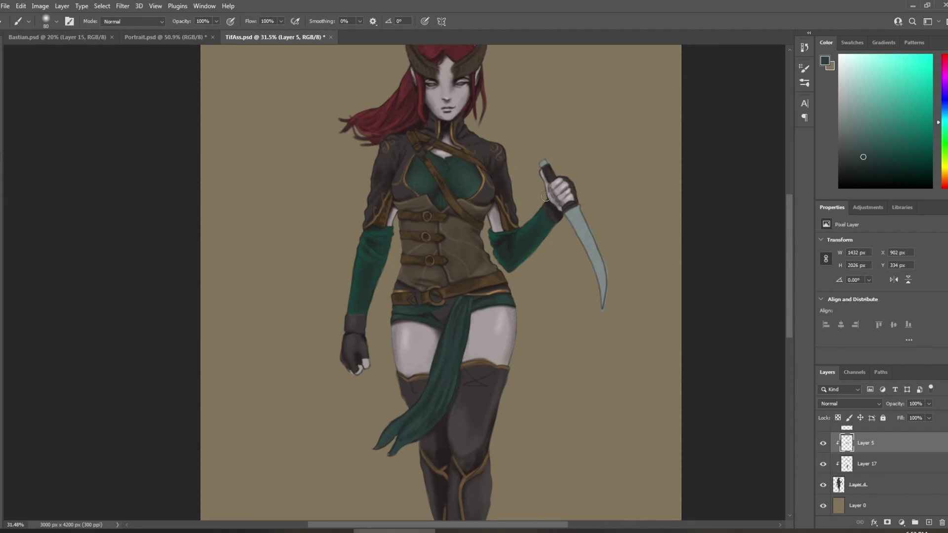
scroll(581, 206, down, 1)
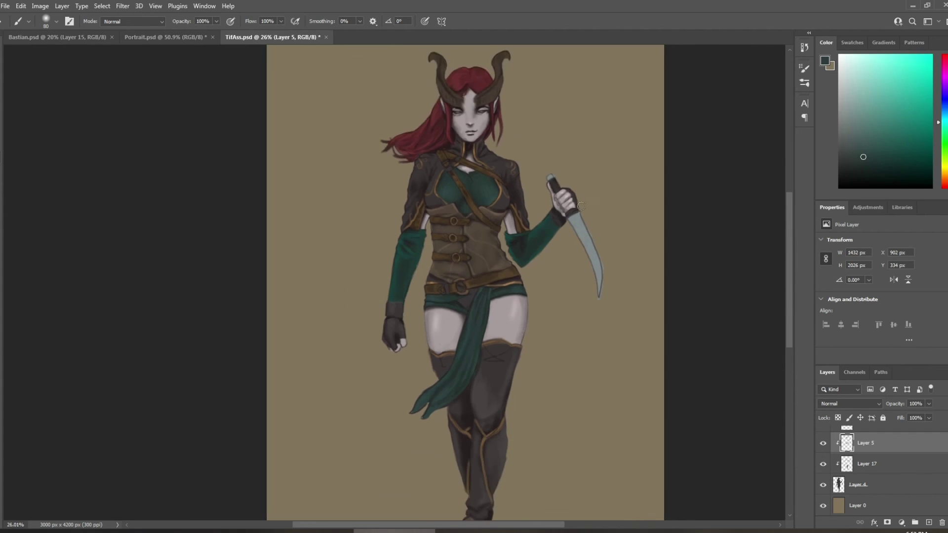
scroll(579, 237, down, 4)
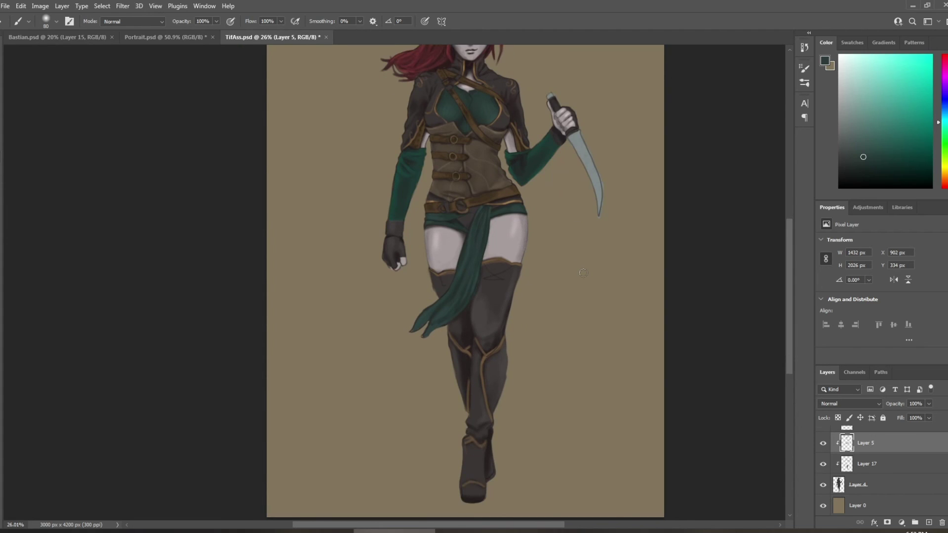
scroll(583, 273, up, 2)
scroll(583, 273, down, 2)
scroll(547, 282, up, 1)
scroll(519, 306, down, 2)
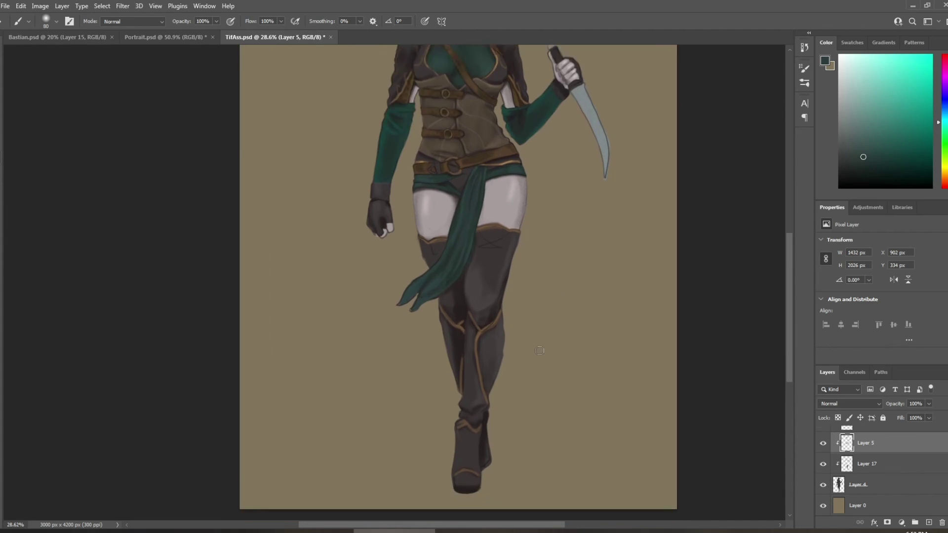
Step: Return to Layer 17 and switch to the tapered brush preset with the -44° angle, toggling airbrush-style build-up
scroll(453, 360, up, 3)
click(869, 464)
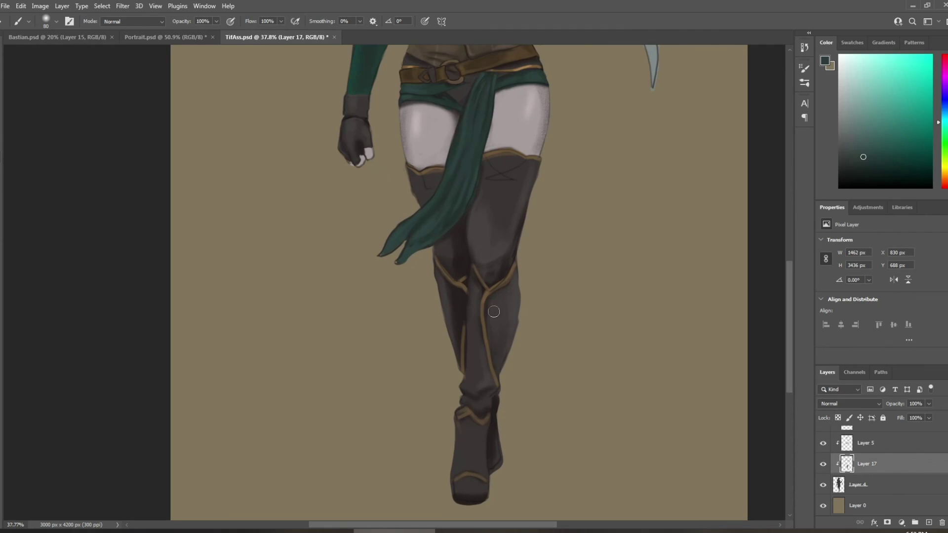
click(46, 21)
click(19, 115)
click(298, 23)
Step: Reduce the brush to 30 px and shade along the front boot's gold knee trim with dark brown sampled from the boot
key([)
key([)
key([)
key([)
key([)
key([)
key([)
alt+click(488, 306)
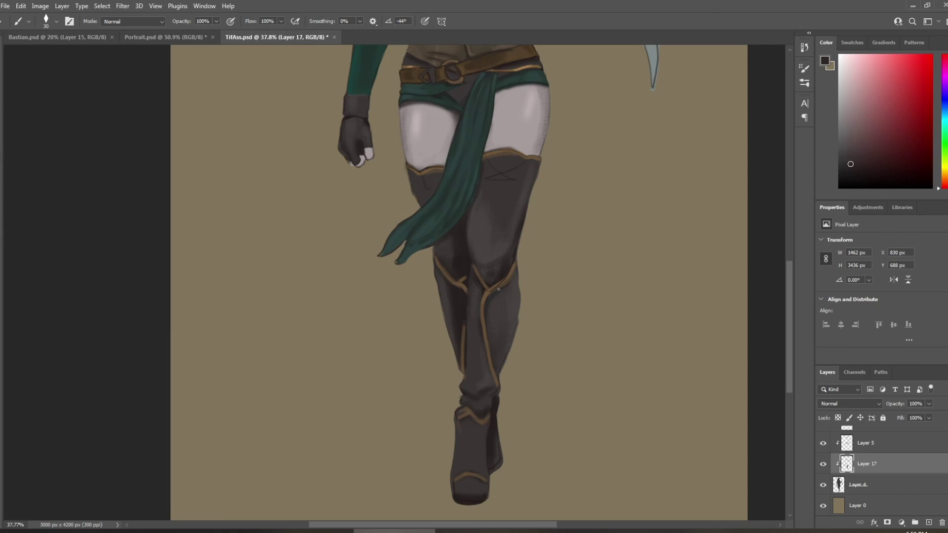
drag(510, 282, 516, 268)
Step: Enlarge the brush to 50 px and sample the near-black of the rear boot below the sash
key(bracketright)
key(bracketright)
key(bracketright)
key(bracketright)
alt+click(455, 263)
Step: On Layer 3, remove the crossed sketch lines near the top of the front thigh boot
scroll(947, 448, up, 5)
click(918, 436)
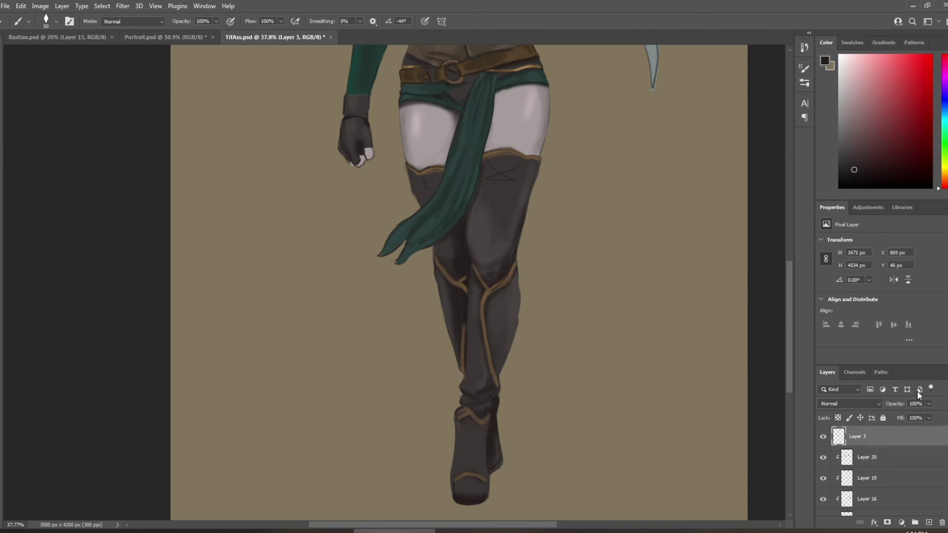
drag(495, 164, 511, 167)
scroll(603, 242, up, 4)
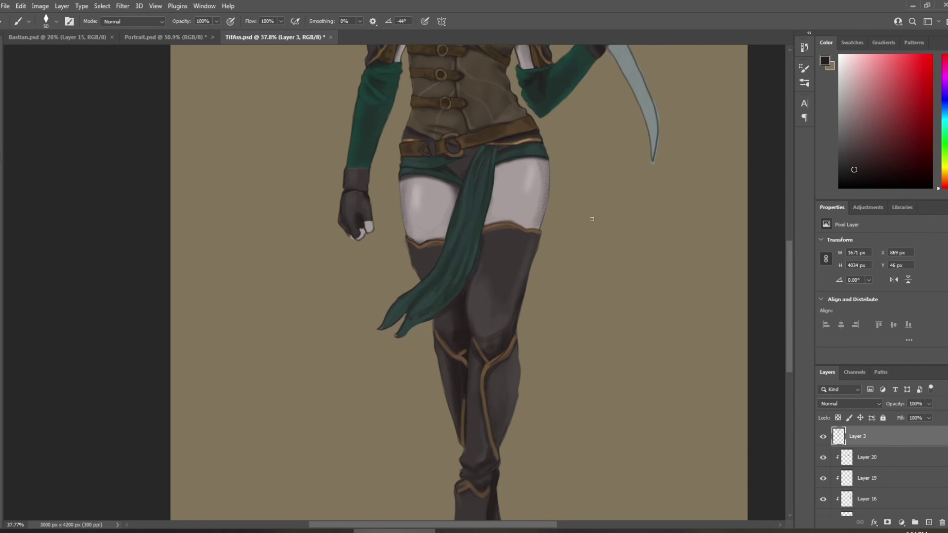
Step: On Layer 17, draw thin curved seams across the upper thigh boots with a 25 px brush, using dark tones sampled from the glove and boots
click(912, 458)
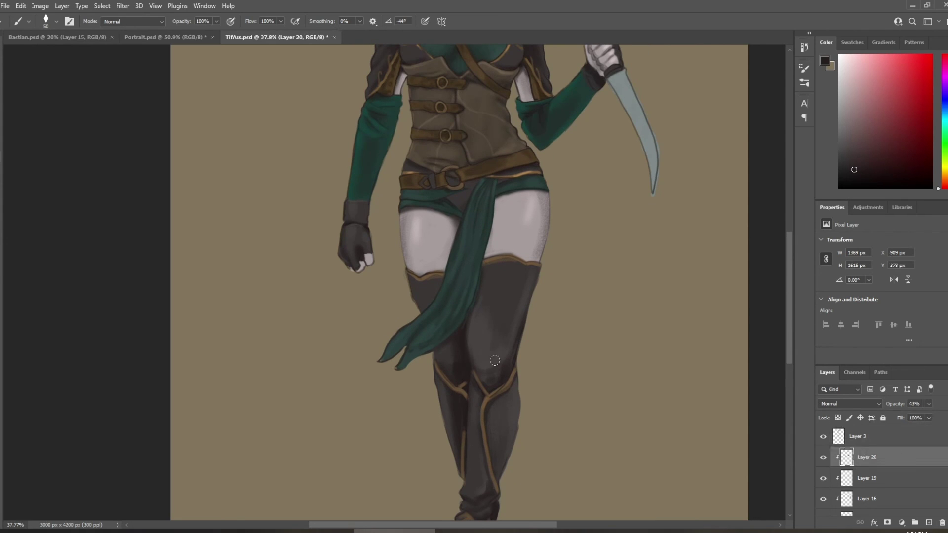
scroll(884, 469, down, 2)
scroll(937, 480, down, 3)
click(921, 465)
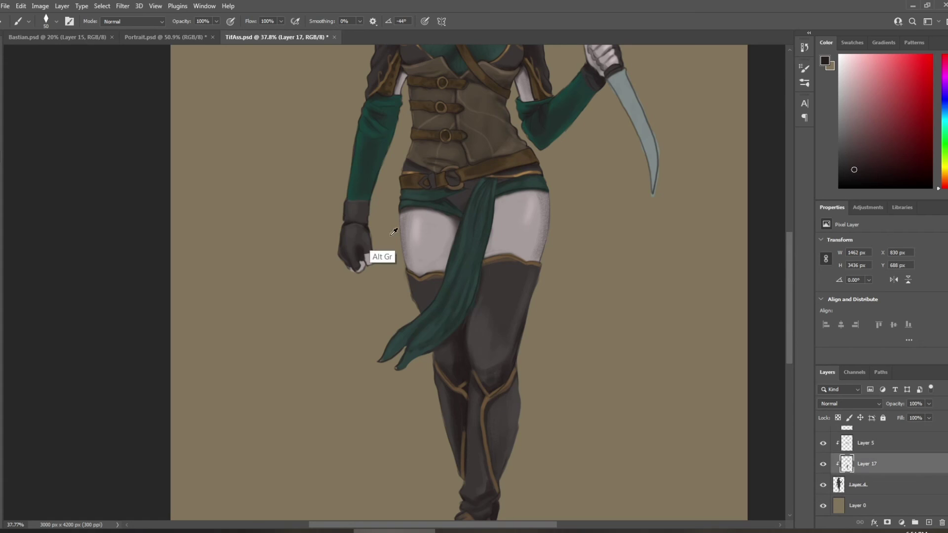
alt+click(346, 222)
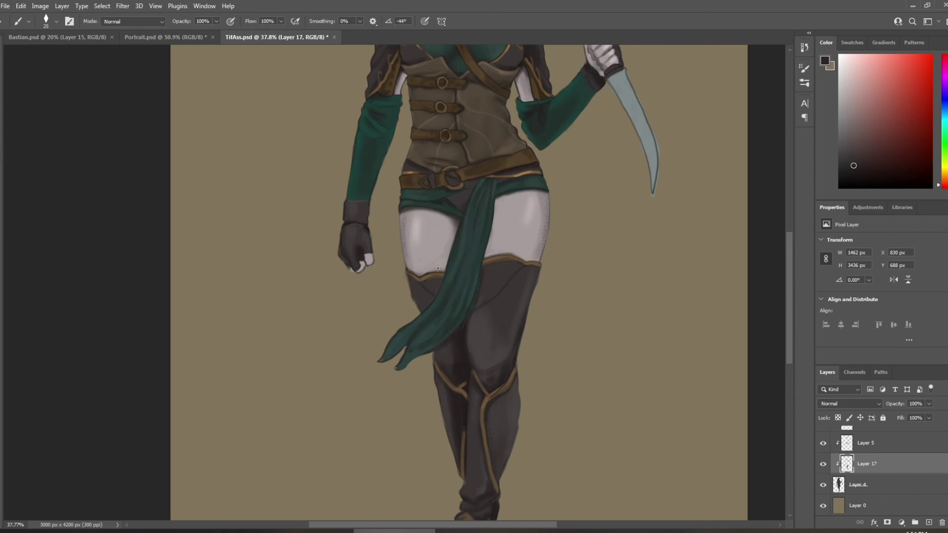
alt+click(427, 290)
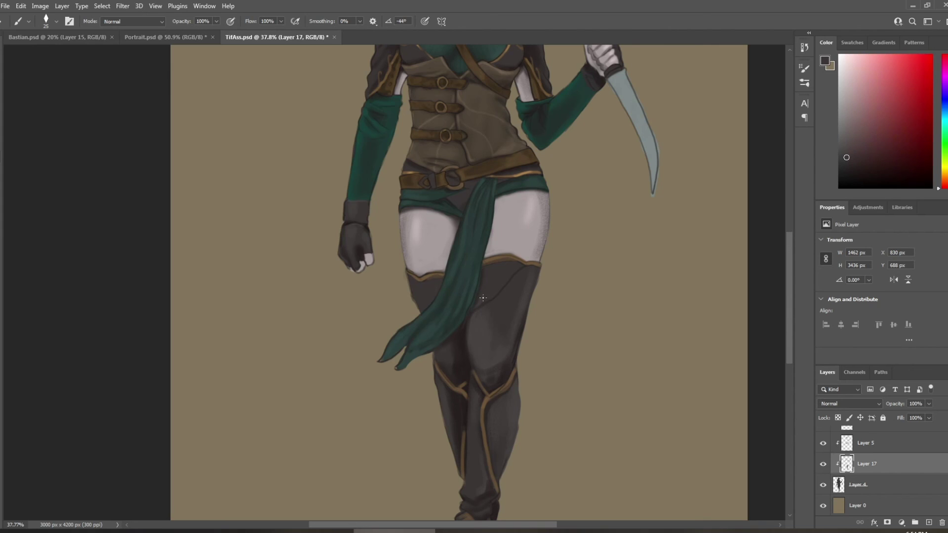
alt+click(464, 339)
Step: Check the new boot seams against the whole figure, and select Layer 3
key(ctrl+0)
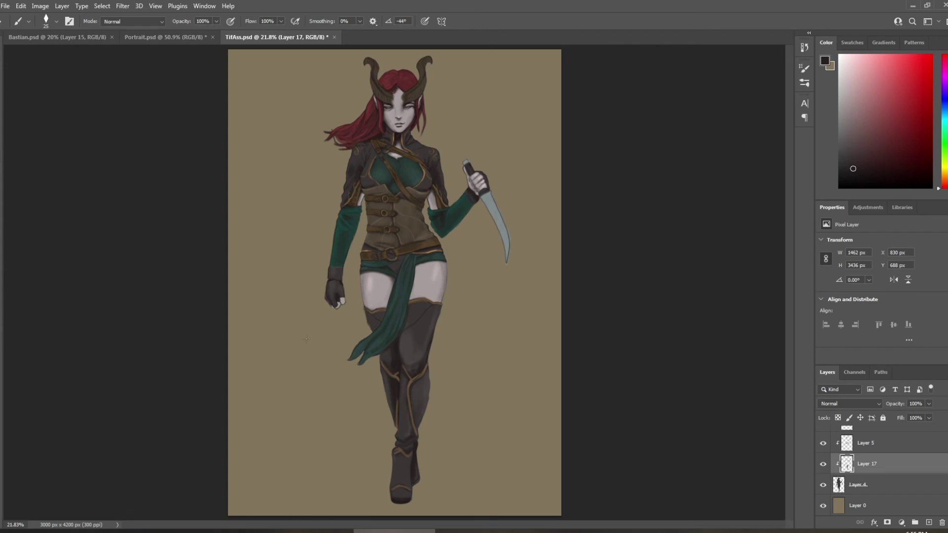
scroll(305, 338, up, 2)
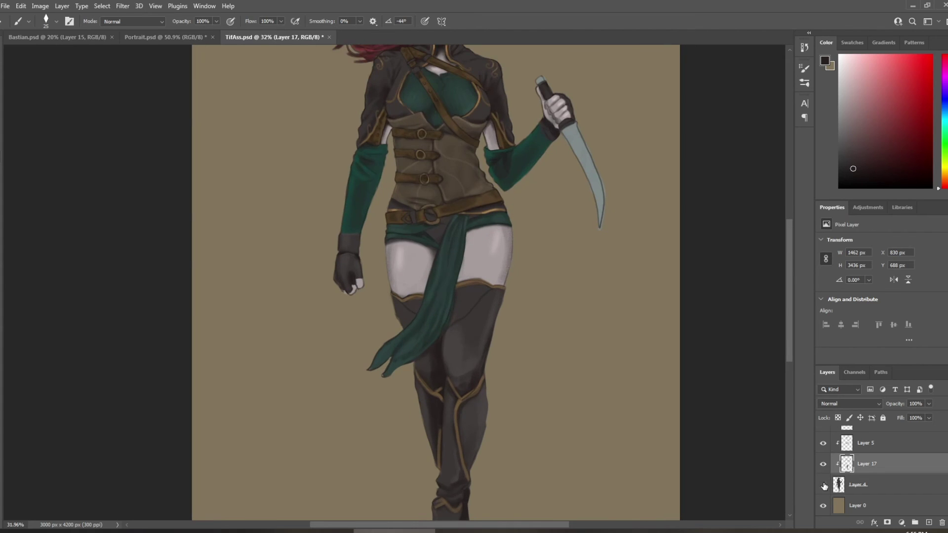
click(859, 484)
scroll(847, 485, up, 3)
click(859, 437)
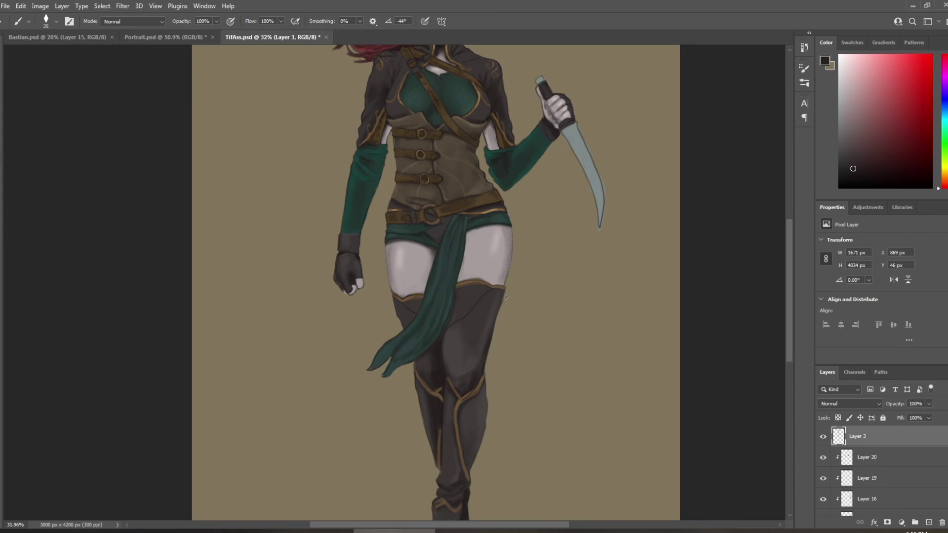
scroll(506, 237, down, 3)
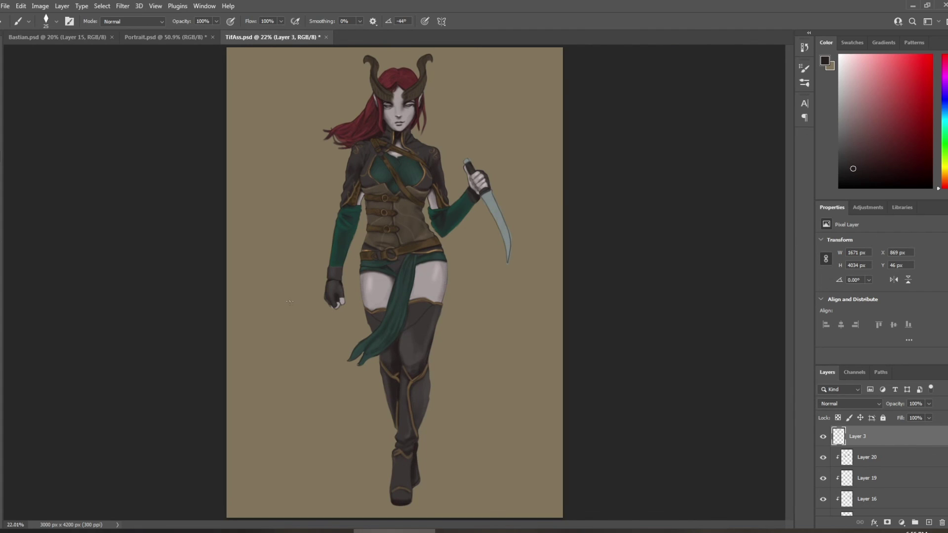
scroll(290, 302, up, 1)
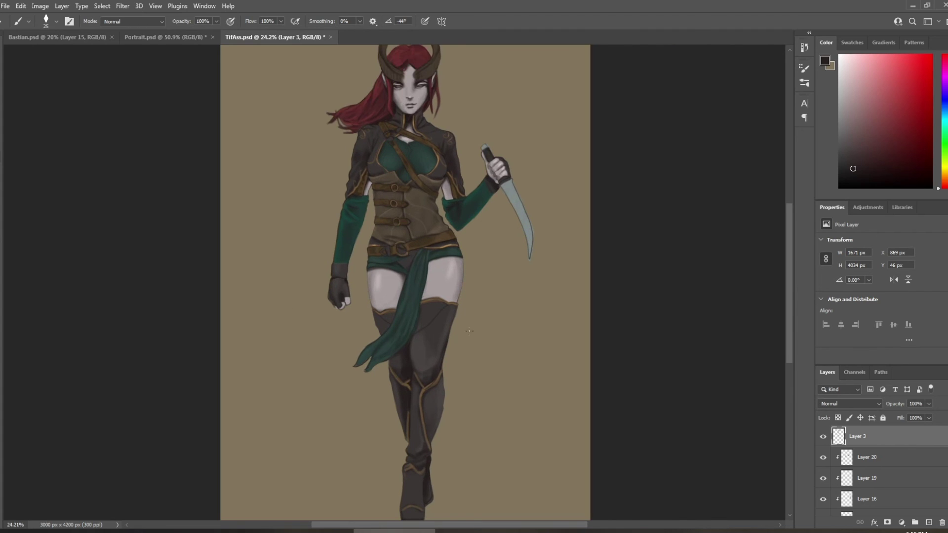
drag(789, 295, 790, 272)
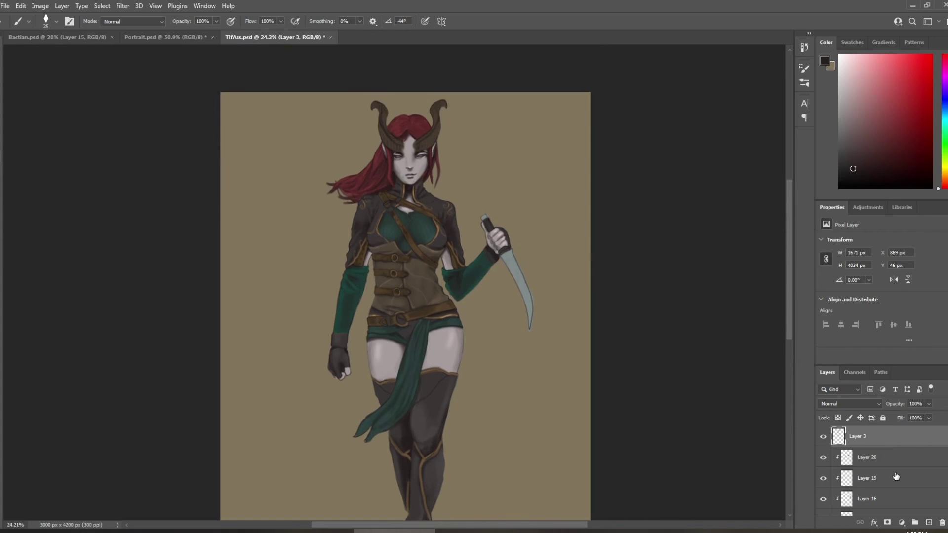
Step: Toggle the visibility of Layers 19 and 16 to identify the dagger's layer, and select Layer 16
click(823, 479)
click(823, 479)
click(823, 499)
click(823, 499)
click(867, 499)
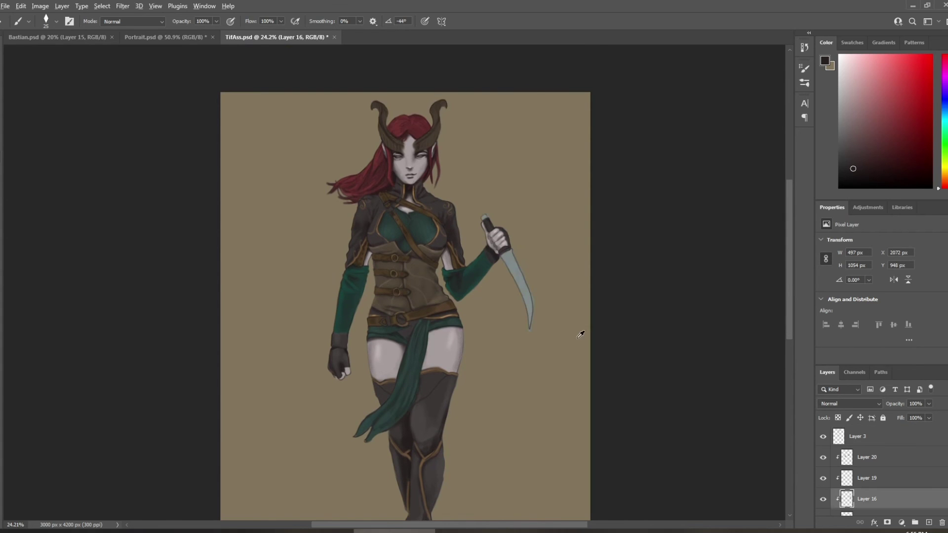
Step: Paint pale mint highlight streaks along the dagger blade with a 35 px brush, and sample the blade's gray-green for blending
scroll(581, 335, up, 2)
click(846, 63)
click(945, 125)
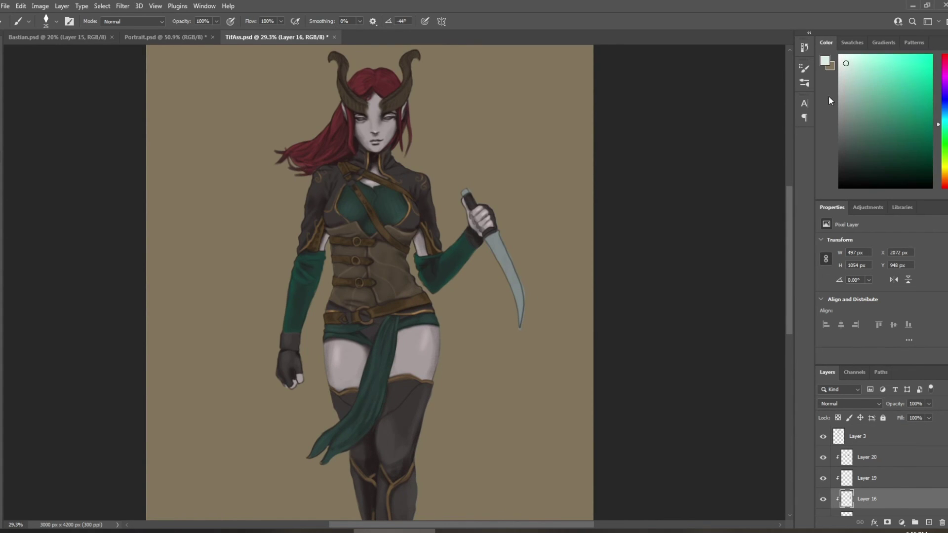
key(])
mouse_move(491, 238)
mouse_down()
mouse_move(504, 241)
mouse_move(518, 300)
mouse_move(498, 237)
mouse_up()
drag(495, 237, 493, 242)
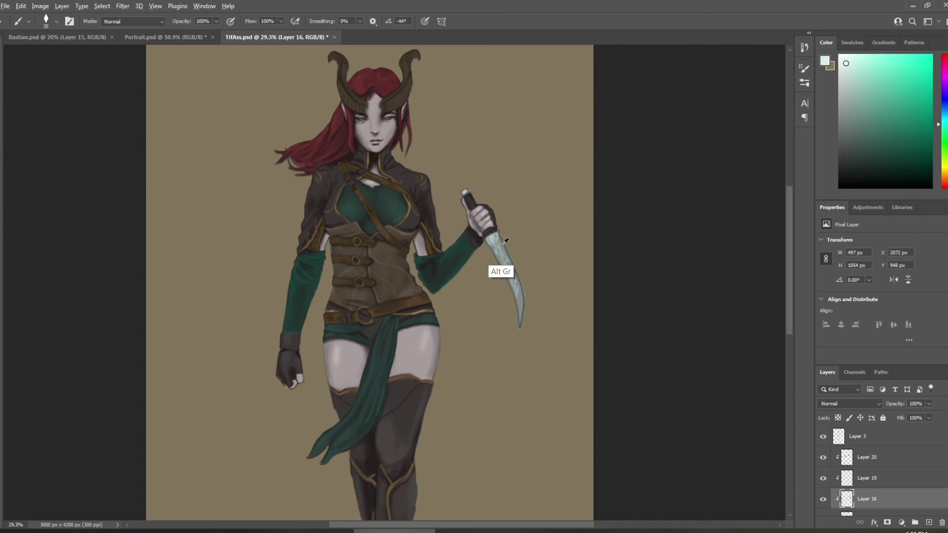
alt+click(501, 242)
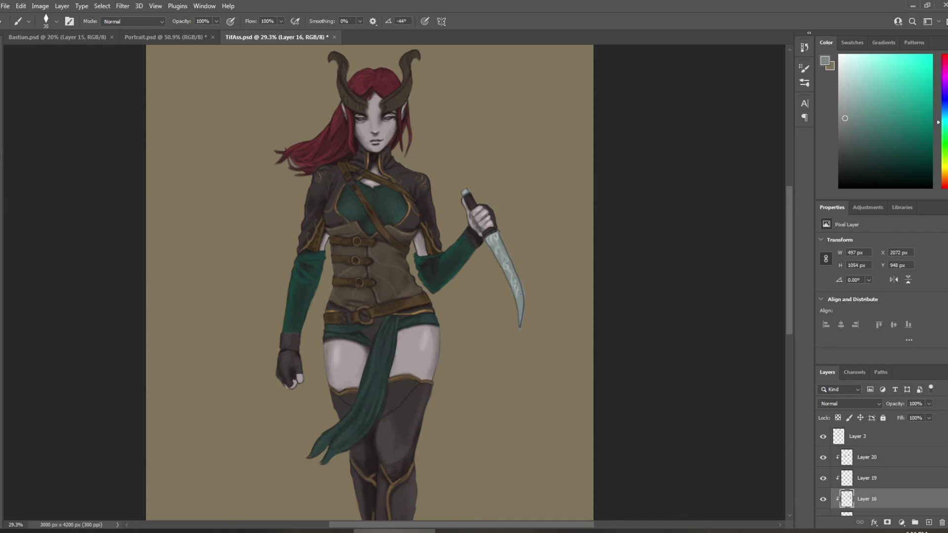
Step: On Layer 3, rework the line art along the dagger blade down to its tip, undoing the last strokes
click(893, 436)
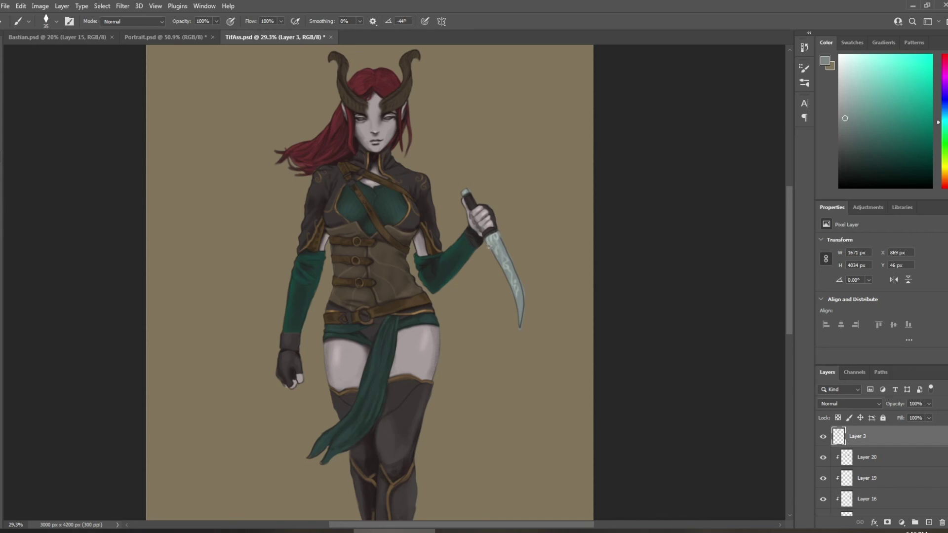
mouse_move(489, 245)
mouse_down()
mouse_move(521, 327)
mouse_move(523, 288)
mouse_move(501, 237)
mouse_move(521, 327)
mouse_up()
key(ctrl+z)
key(ctrl+z)
Step: Recheck Layers 19 and 16 by toggling their visibility, and detail the dagger handle with gray wrap markings on Layer 16
click(823, 478)
click(823, 478)
click(823, 499)
click(823, 499)
click(877, 497)
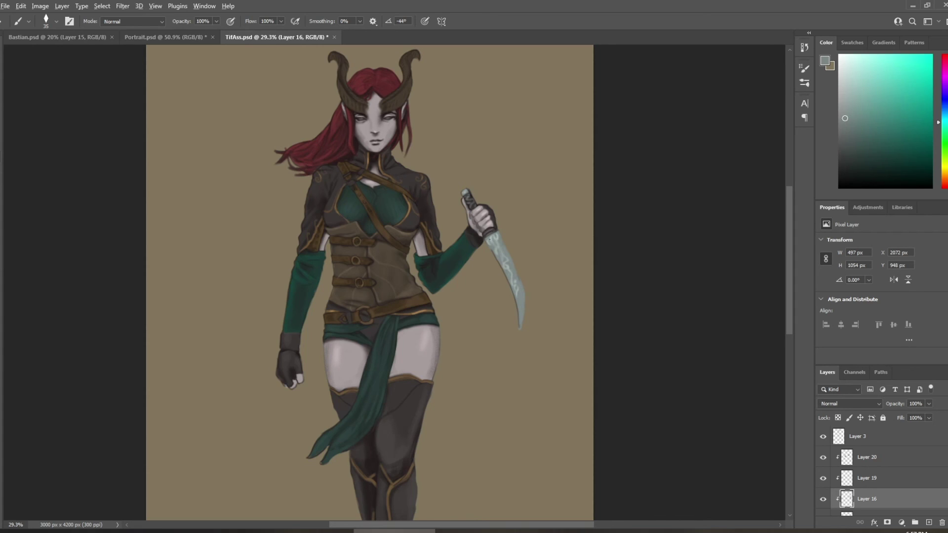
drag(547, 253, 471, 268)
Step: Inspect the finished dagger up close and within the whole figure, and save the document
key(ctrl+0)
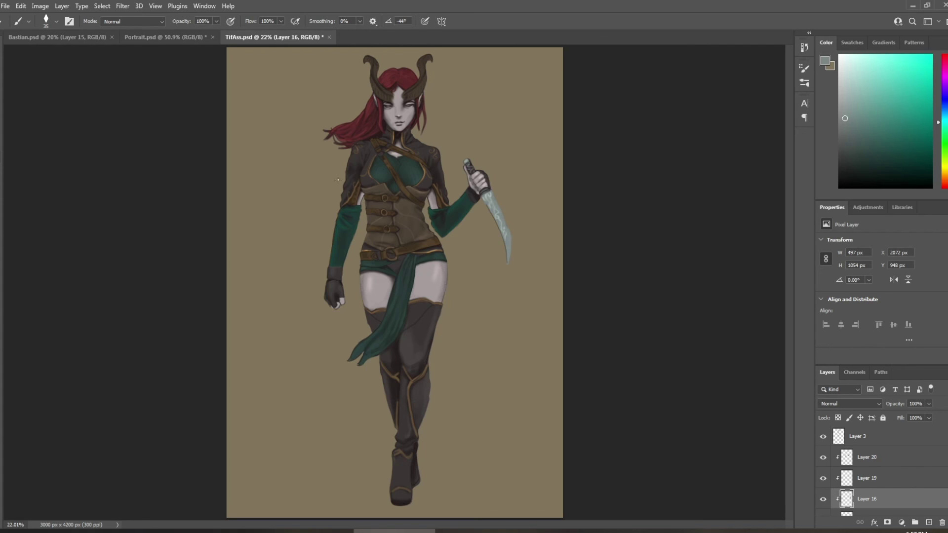
drag(326, 195, 533, 178)
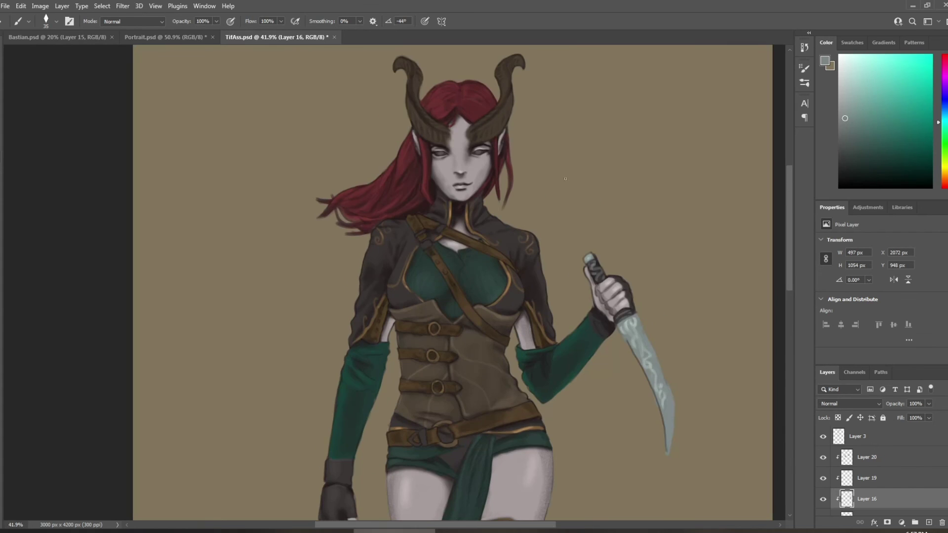
scroll(566, 179, down, 4)
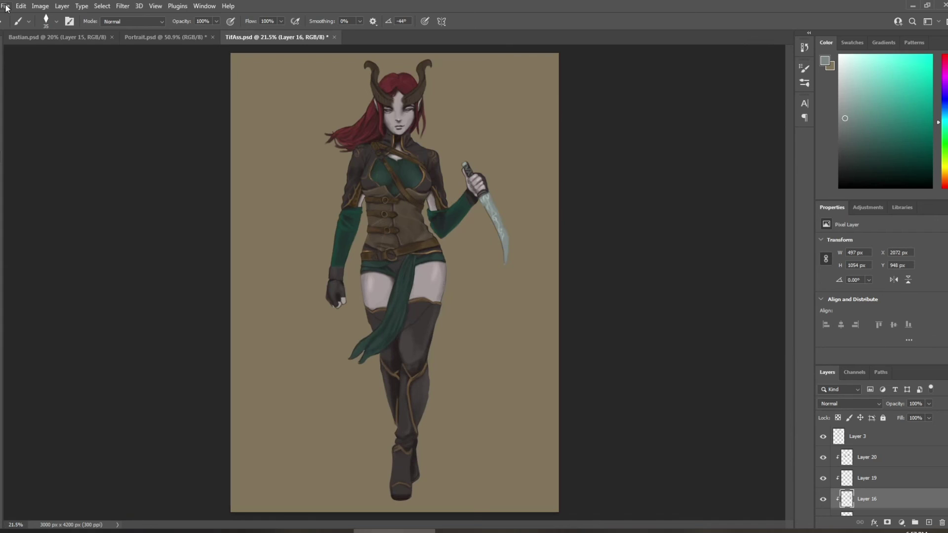
click(6, 6)
click(30, 116)
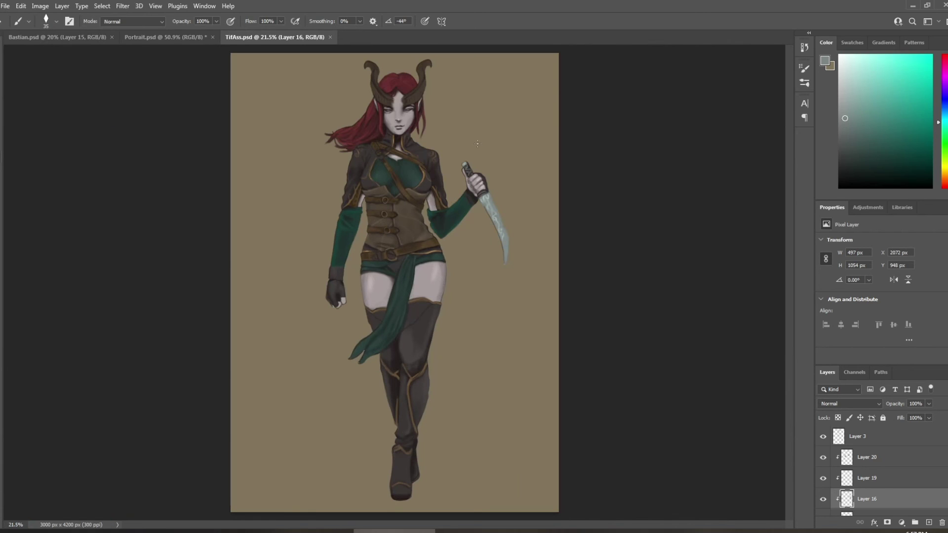